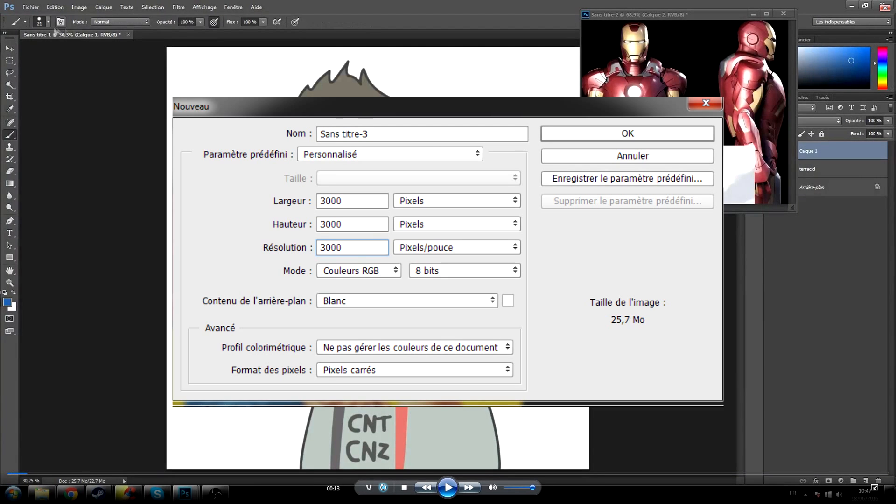
Try rough blue brush lines along the jaw, around the ear and beside the hairline.
key("Escape")
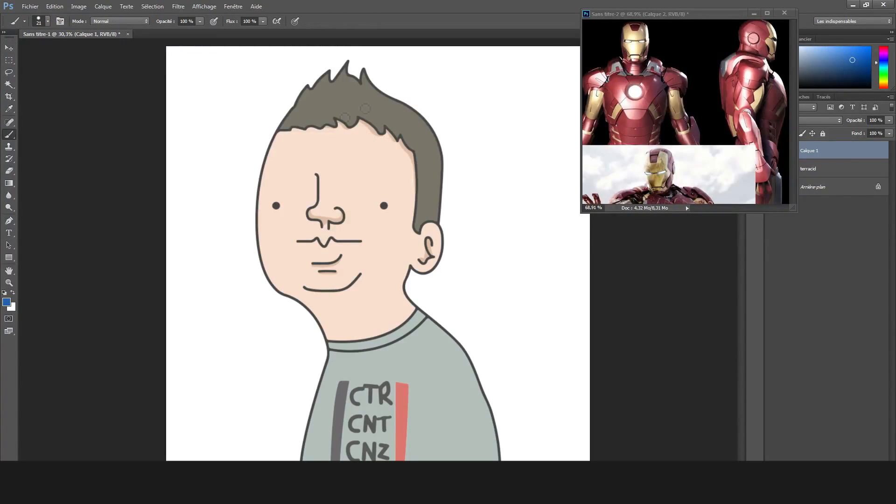
left_click(214, 21)
mouse_move(303, 313)
left_mouse_down()
mouse_move(353, 316)
mouse_move(413, 283)
left_mouse_up()
mouse_move(310, 318)
left_mouse_down()
mouse_move(375, 320)
mouse_move(426, 282)
left_mouse_up()
mouse_move(428, 156)
left_mouse_down()
mouse_move(410, 218)
mouse_move(439, 239)
mouse_move(430, 231)
left_mouse_up()
left_click_drag(432, 229, 423, 291)
left_click_drag(277, 119, 264, 140)
left_click(447, 188)
Try erasing the rough lines, dismiss the full scratch disk error and purge the program's cached data.
key("e")
left_click(47, 21)
left_click(267, 133)
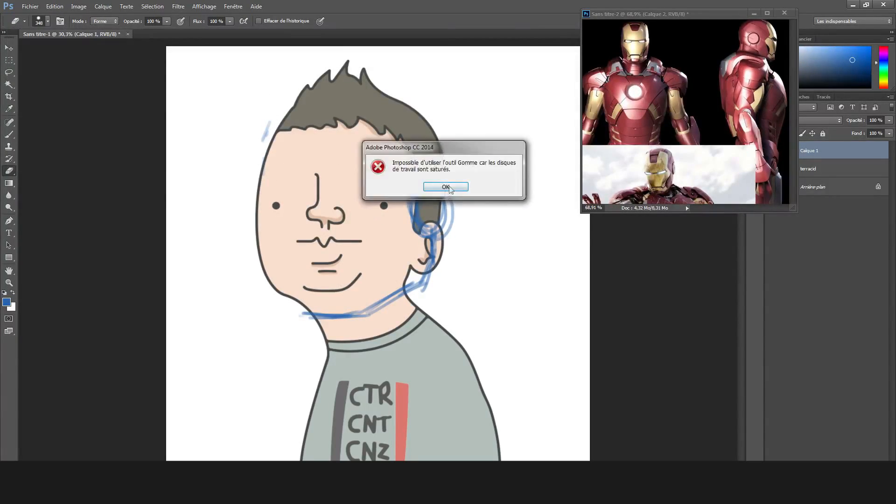
left_click(448, 187)
left_click(79, 6)
mouse_move(54, 7)
mouse_move(77, 352)
left_click(205, 392)
left_click(672, 89)
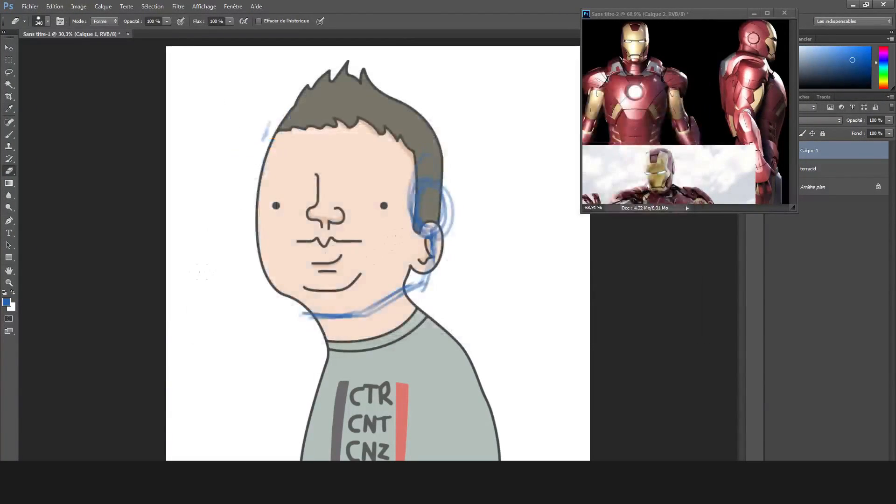
Erase the rough blue lines from the head and set the brush's foreground color to black.
left_click_drag(430, 180, 306, 315)
left_click_drag(266, 143, 278, 116)
key("b")
left_click(6, 302)
left_click(319, 245)
left_click(541, 124)
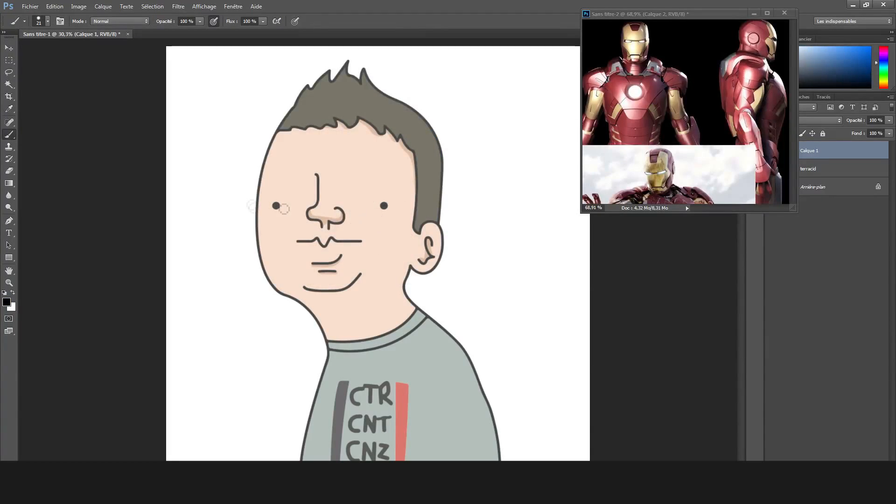
Sketch the Iron Man helmet over the head: dome outline, round ear disc, angular cheek and temple panels, and chin plate.
mouse_move(278, 109)
left_mouse_down()
mouse_move(262, 280)
mouse_move(303, 341)
mouse_move(359, 331)
mouse_move(430, 287)
left_mouse_up()
left_click_drag(439, 220, 443, 275)
mouse_move(273, 124)
left_mouse_down()
mouse_move(345, 92)
mouse_move(392, 87)
left_mouse_up()
left_click_drag(373, 85, 433, 120)
left_click_drag(406, 103, 435, 286)
left_click_drag(432, 213, 426, 295)
mouse_move(427, 169)
left_mouse_down()
mouse_move(439, 226)
mouse_move(420, 231)
left_mouse_up()
mouse_move(350, 148)
left_mouse_down()
mouse_move(287, 164)
mouse_move(401, 140)
mouse_move(411, 210)
mouse_move(383, 287)
mouse_move(388, 320)
left_mouse_up()
left_click_drag(287, 310, 364, 327)
left_click_drag(292, 327, 306, 308)
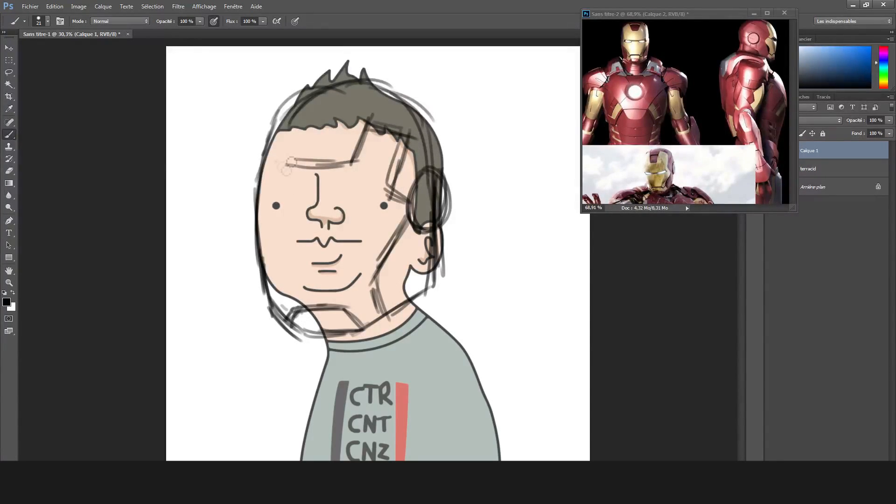
Sketch the helmet's face details: forehead plate, side contour, cheek lines, mouth slit and narrow angled eye slits.
left_click_drag(294, 107, 297, 161)
left_click_drag(273, 122, 281, 322)
left_click_drag(300, 293, 266, 301)
mouse_move(275, 249)
left_mouse_down()
mouse_move(269, 294)
mouse_move(371, 271)
left_mouse_up()
left_click_drag(270, 196, 390, 189)
mouse_move(276, 189)
left_mouse_down()
mouse_move(388, 202)
mouse_move(394, 210)
left_mouse_up()
left_click_drag(267, 204, 295, 210)
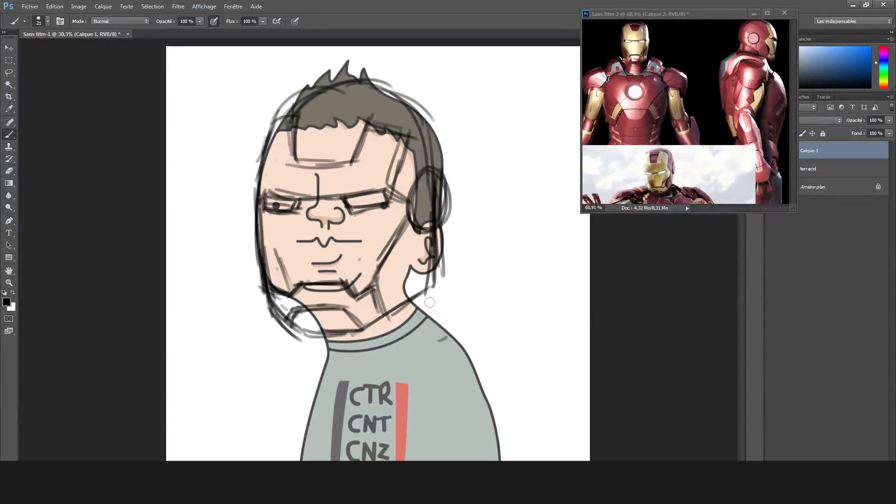
Sketch the shoulder armor and collar, plus an outstretched forearm ending in a raised hand with a circular palm and fingers.
mouse_move(396, 350)
left_mouse_down()
mouse_move(441, 294)
mouse_move(497, 322)
mouse_move(424, 368)
mouse_move(469, 409)
mouse_move(494, 406)
mouse_move(436, 366)
mouse_move(506, 343)
left_mouse_up()
mouse_move(337, 358)
left_mouse_down()
mouse_move(388, 363)
mouse_move(369, 377)
mouse_move(315, 343)
mouse_move(305, 363)
mouse_move(320, 368)
mouse_move(206, 368)
mouse_move(219, 349)
mouse_move(243, 350)
mouse_move(214, 368)
mouse_move(215, 411)
mouse_move(231, 325)
left_mouse_up()
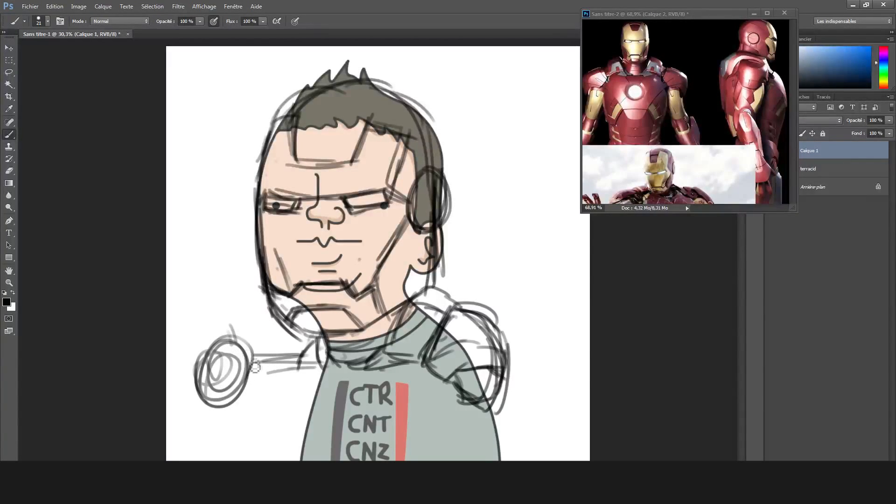
mouse_move(254, 350)
left_mouse_down()
mouse_move(249, 398)
mouse_move(249, 334)
mouse_move(239, 310)
mouse_move(230, 311)
mouse_move(232, 350)
mouse_move(233, 303)
mouse_move(255, 339)
mouse_move(213, 317)
mouse_move(215, 347)
left_mouse_up()
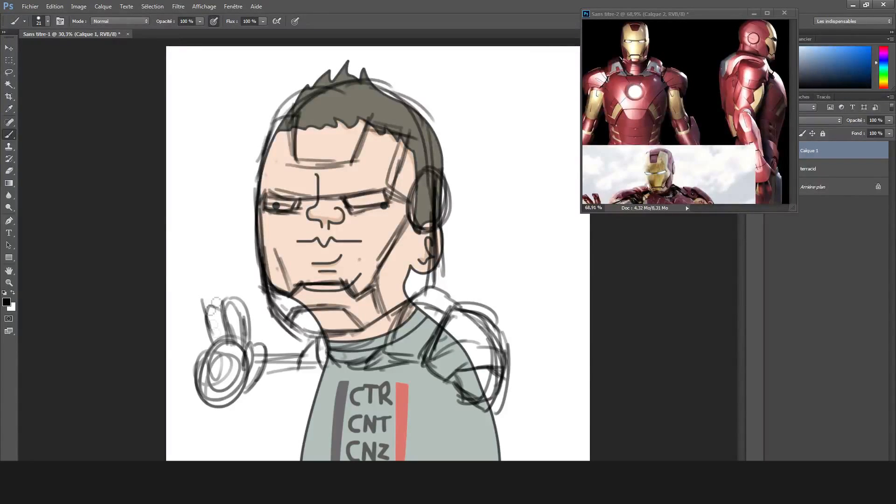
mouse_move(204, 311)
left_mouse_down()
mouse_move(195, 317)
mouse_move(201, 346)
left_mouse_up()
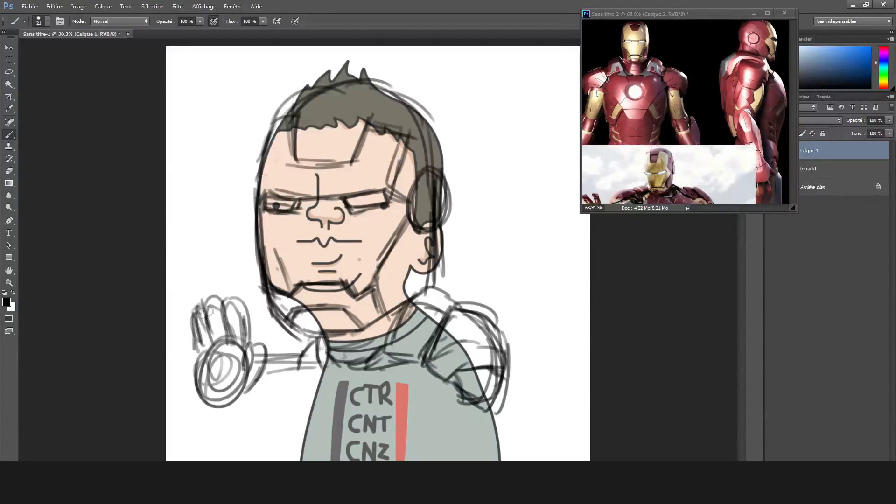
left_click_drag(260, 398, 312, 385)
mouse_move(250, 407)
left_mouse_down()
mouse_move(318, 390)
mouse_move(307, 409)
left_mouse_up()
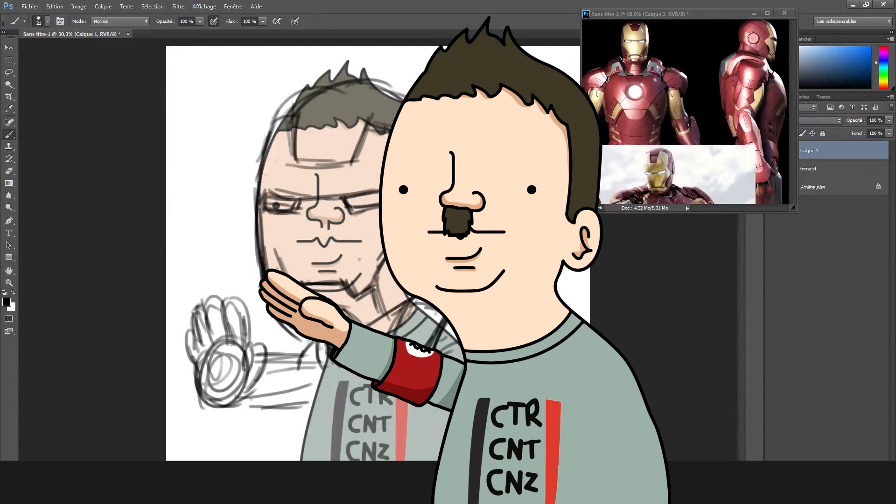
Bring the reference photo's raised hands into view and sketch the torso armor and the second arm over the shirt.
left_click_drag(792, 84, 793, 123)
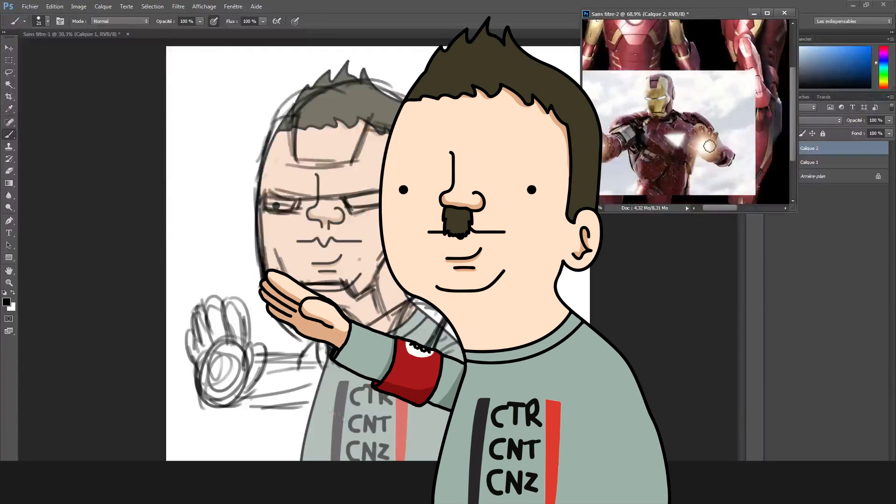
left_click(337, 386)
mouse_move(313, 391)
left_mouse_down()
mouse_move(298, 445)
mouse_move(379, 433)
left_mouse_up()
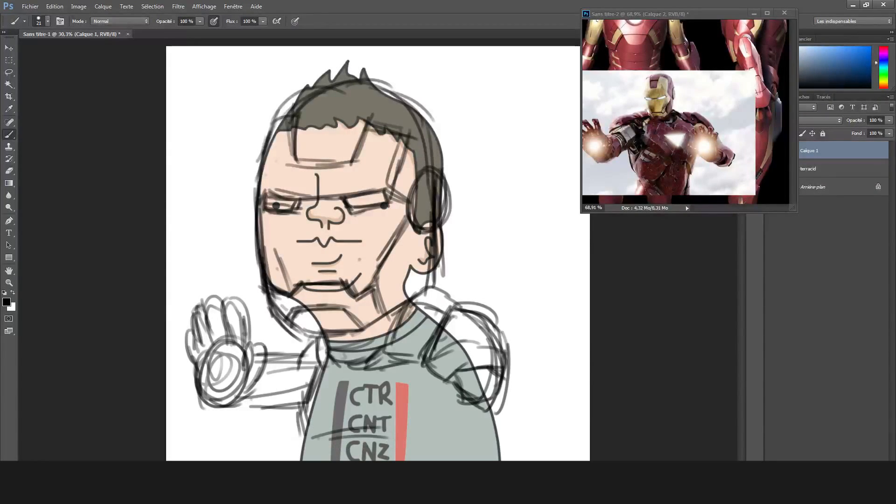
left_click_drag(419, 453, 429, 460)
mouse_move(469, 394)
left_mouse_down()
mouse_move(448, 461)
mouse_move(461, 391)
left_mouse_up()
left_click_drag(320, 368, 303, 419)
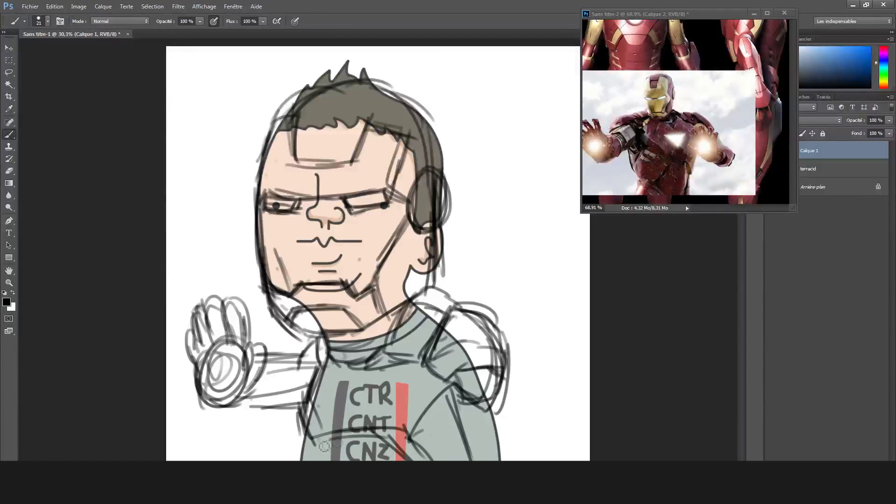
Sketch the round chest reactor, the abdomen plates and the segmented armor of the bent arm.
left_click_drag(348, 409, 350, 422)
mouse_move(366, 383)
left_mouse_down()
mouse_move(336, 411)
mouse_move(327, 460)
left_mouse_up()
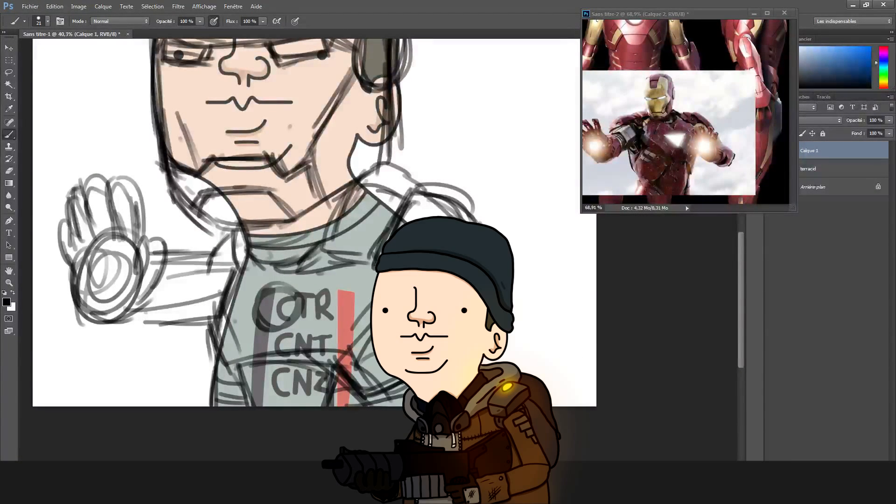
left_click_drag(368, 356, 391, 384)
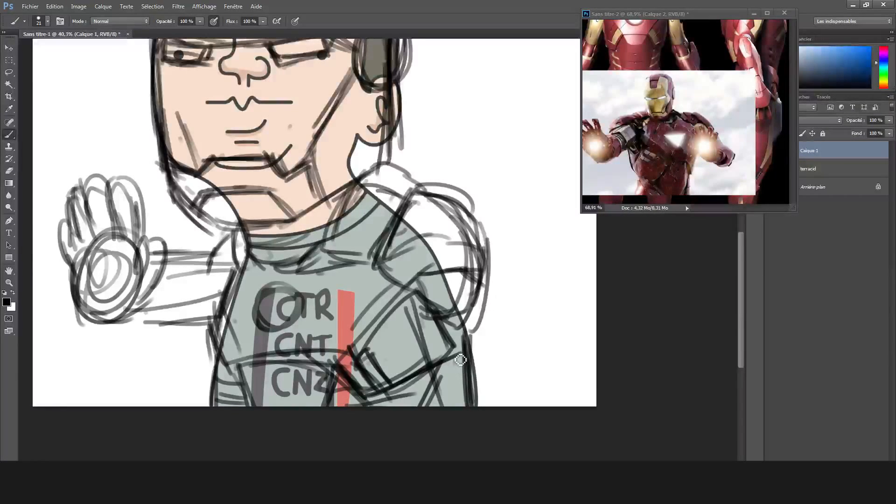
mouse_move(362, 393)
left_mouse_down()
mouse_move(423, 398)
mouse_move(460, 357)
left_mouse_up()
left_click_drag(443, 318, 468, 318)
scroll(490, 403, "up", 4)
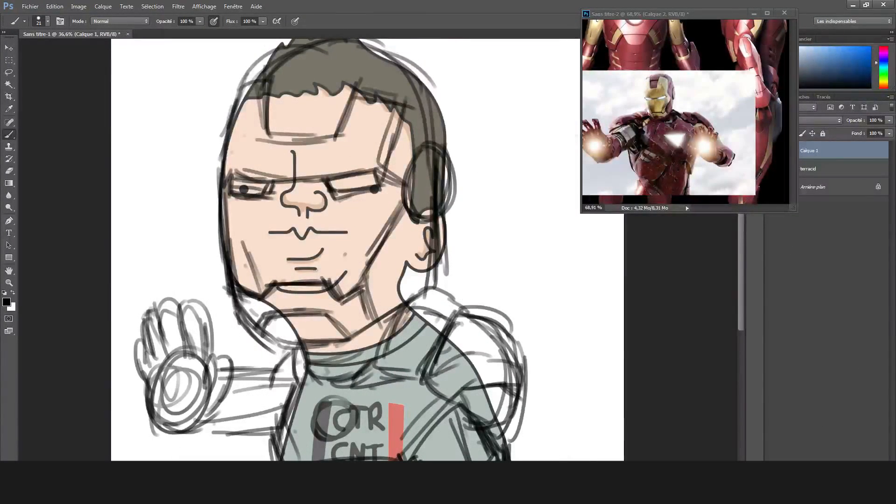
Apply a Color Overlay effect in blue #2233b2 with Normal blending to the sketch layer Calque 1.
left_click(805, 480)
left_click(834, 433)
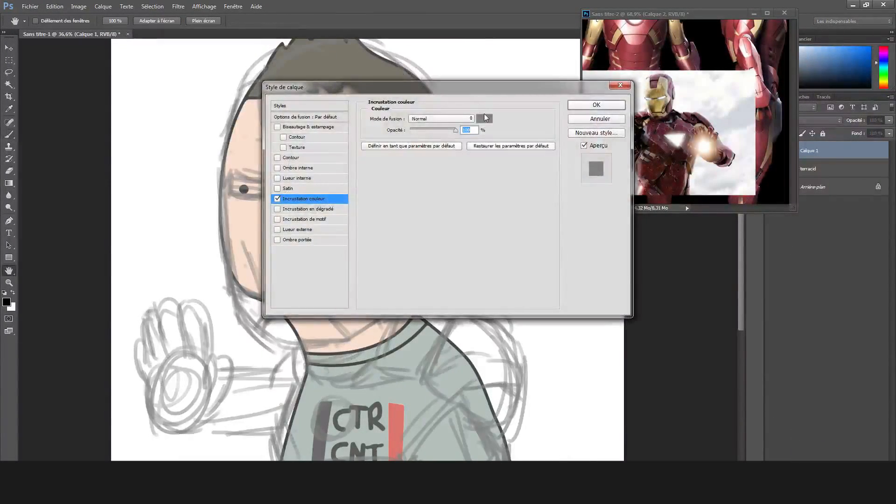
left_click(474, 120)
left_click(446, 170)
left_click(412, 164)
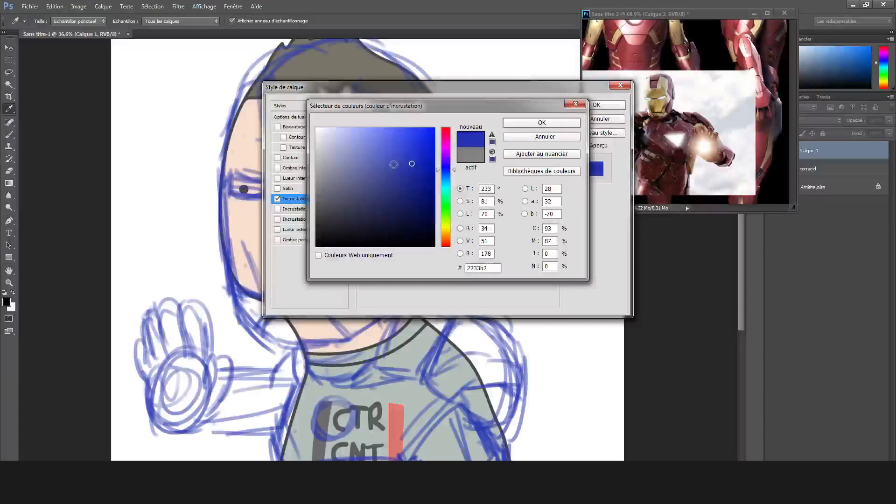
left_click(569, 127)
left_click(592, 108)
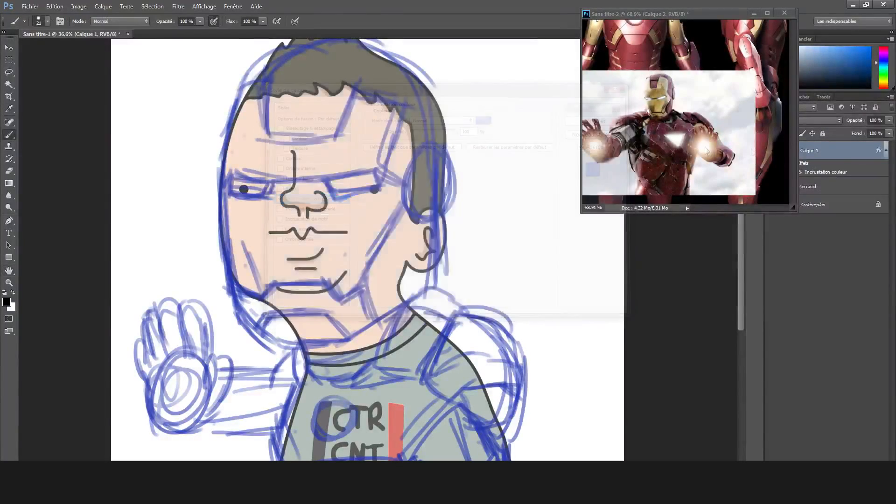
Lower the opacity of the original portrait layer so it fades behind the sketch.
left_click(837, 190)
left_click(890, 120)
left_click_drag(868, 132, 865, 132)
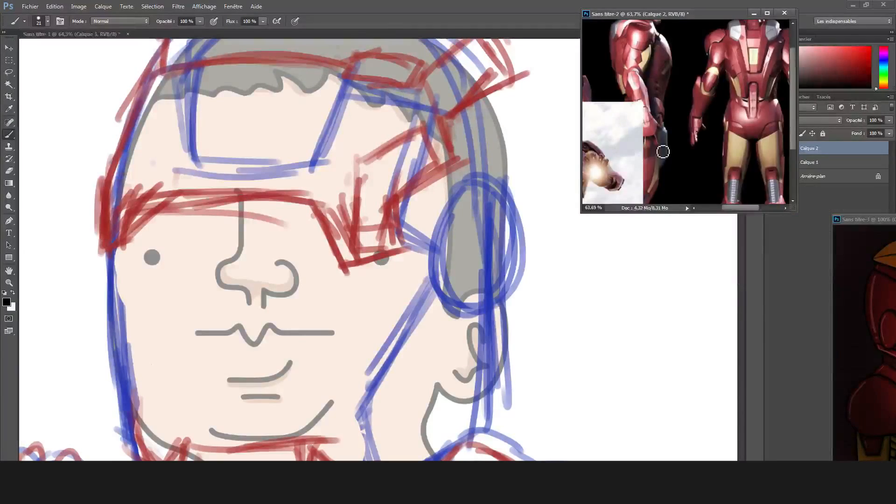
Reposition the reference image on the front-facing armor and try inking the faceplate's brow edge in black on Calque 3.
left_click_drag(664, 152, 782, 186)
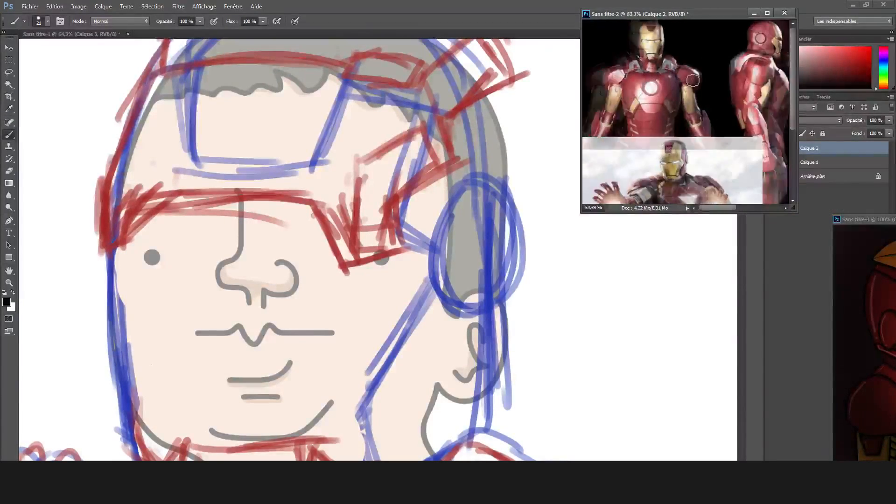
scroll(658, 51, "up", 3)
left_click(154, 201)
mouse_move(148, 203)
left_mouse_down()
mouse_move(130, 221)
mouse_move(140, 206)
mouse_move(233, 197)
mouse_move(324, 201)
left_mouse_up()
key("ctrl+z")
key("ctrl+z")
scroll(275, 199, "up", 2, "alt")
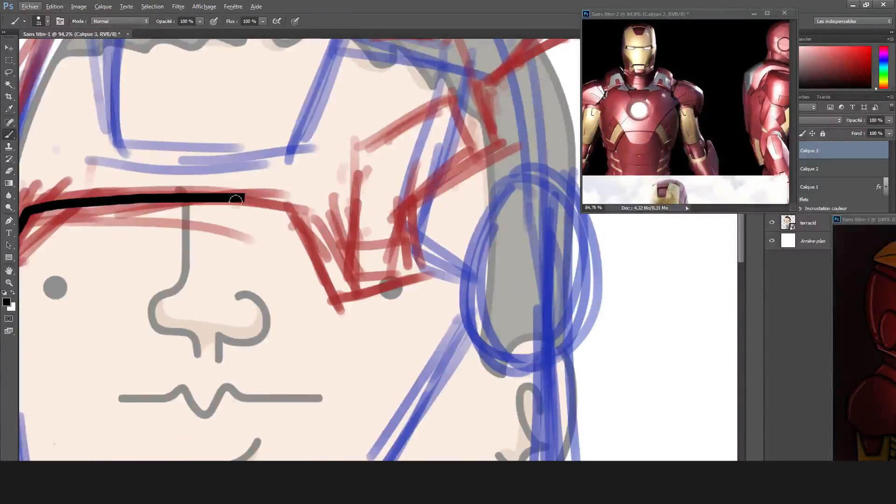
mouse_move(251, 200)
left_mouse_down()
mouse_move(316, 264)
mouse_move(302, 246)
mouse_move(381, 252)
mouse_move(418, 246)
mouse_move(409, 211)
left_mouse_up()
Ink the raised faceplate's lower edge in thick black, with angled steps and a doubled rim at both ends.
key("ctrl+z")
scroll(409, 211, "left", 3)
left_click_drag(123, 214, 358, 189)
key("ctrl+z")
key("ctrl+z")
mouse_move(152, 206)
left_mouse_down()
mouse_move(349, 206)
mouse_move(279, 198)
mouse_move(408, 207)
mouse_move(139, 251)
left_mouse_up()
key("ctrl+z")
key("ctrl+z")
mouse_move(98, 188)
left_mouse_down()
mouse_move(94, 264)
mouse_move(140, 252)
mouse_move(181, 209)
left_mouse_up()
mouse_move(96, 268)
left_mouse_down()
mouse_move(148, 258)
mouse_move(179, 225)
left_mouse_up()
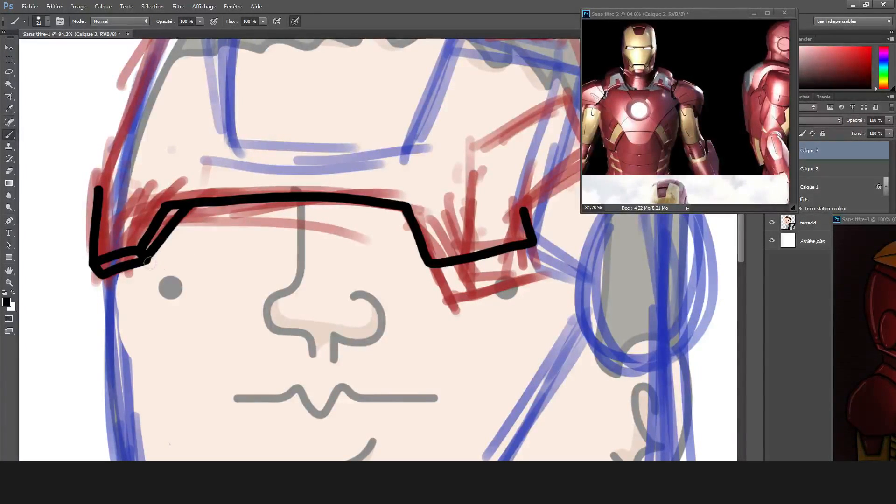
mouse_move(434, 266)
left_mouse_down()
mouse_move(235, 257)
mouse_move(267, 265)
mouse_move(369, 230)
left_mouse_up()
Ink the faceplate's notched rear edge in black, following the red sketch up past the temple.
scroll(236, 256, "up", 3)
scroll(399, 175, "down", 10)
scroll(448, 131, "up", 8)
scroll(324, 213, "up", 2)
left_click_drag(240, 341, 357, 265)
mouse_move(331, 190)
left_mouse_down()
mouse_move(359, 266)
mouse_move(452, 119)
left_mouse_up()
Ink the helmet's domed top and join it to the faceplate's lower corner with a line along the forehead side.
scroll(346, 234, "down", 6)
scroll(340, 222, "up", 3)
mouse_move(95, 276)
left_mouse_down()
mouse_move(280, 192)
mouse_move(430, 287)
left_mouse_up()
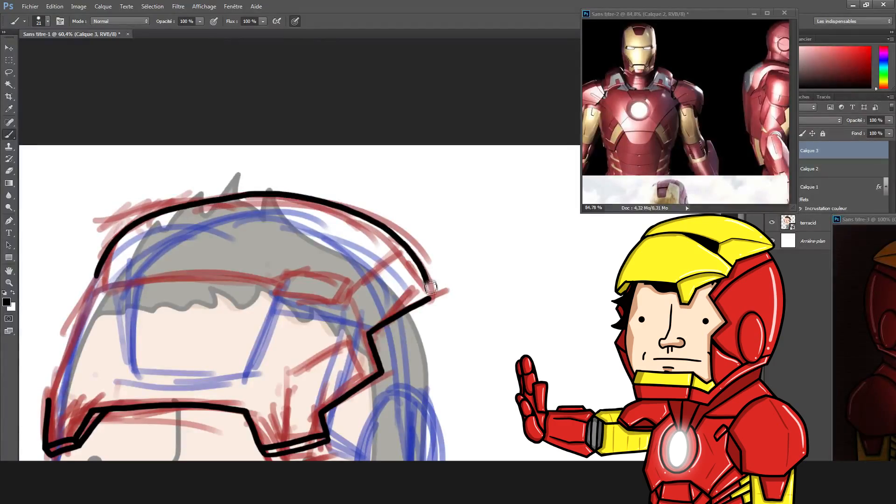
scroll(434, 285, "up", 3)
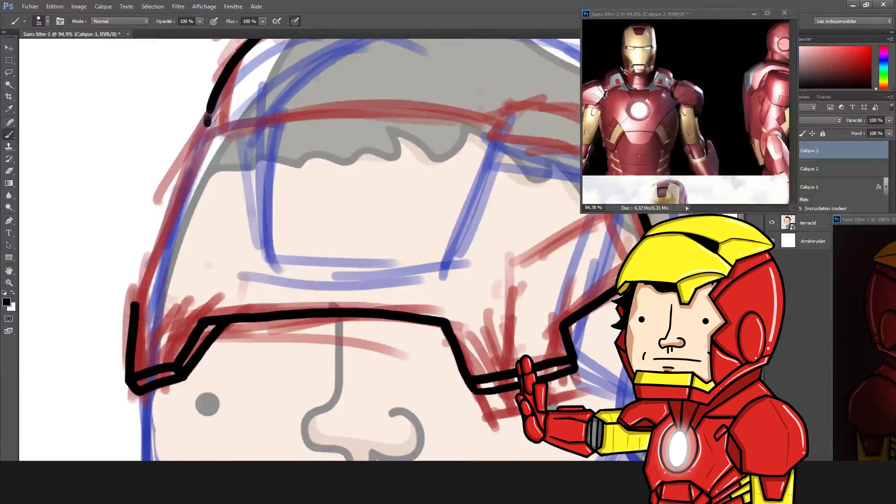
left_click_drag(209, 123, 144, 266)
key("ctrl+z")
left_click_drag(134, 303, 208, 123)
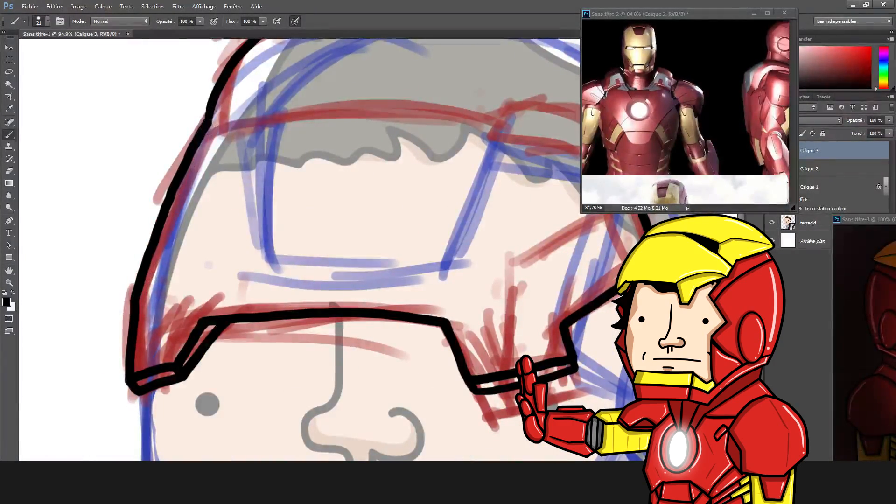
Ink the chin guard's upper edge with zigzag corners, and the side and top edges of its central plate.
scroll(391, 353, "down", 6)
scroll(357, 285, "up", 6)
mouse_move(337, 272)
left_mouse_down()
mouse_move(369, 243)
mouse_move(453, 248)
left_mouse_up()
left_click_drag(148, 225, 348, 216)
mouse_move(144, 226)
left_mouse_down()
mouse_move(156, 269)
mouse_move(120, 261)
left_mouse_up()
left_click_drag(74, 211, 121, 262)
mouse_move(131, 307)
left_mouse_down()
mouse_move(158, 271)
mouse_move(329, 272)
mouse_move(238, 268)
mouse_move(340, 274)
mouse_move(377, 336)
left_mouse_up()
key("ctrl+z")
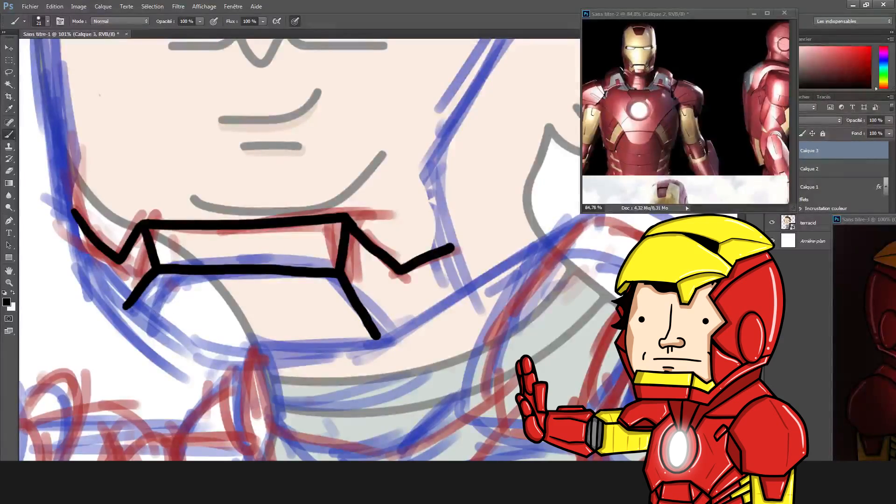
Touch up the chin guard with the Eraser and ink the lower edge that closes its central plate.
key("e")
left_click(48, 22)
key("b")
mouse_move(151, 281)
left_mouse_down()
mouse_move(126, 306)
mouse_move(141, 324)
mouse_move(262, 342)
mouse_move(378, 337)
left_mouse_up()
scroll(377, 299, "down", 5)
Ink the short cheek edge rising from the end of the chin guard's zigzag line.
scroll(448, 243, "up", 4)
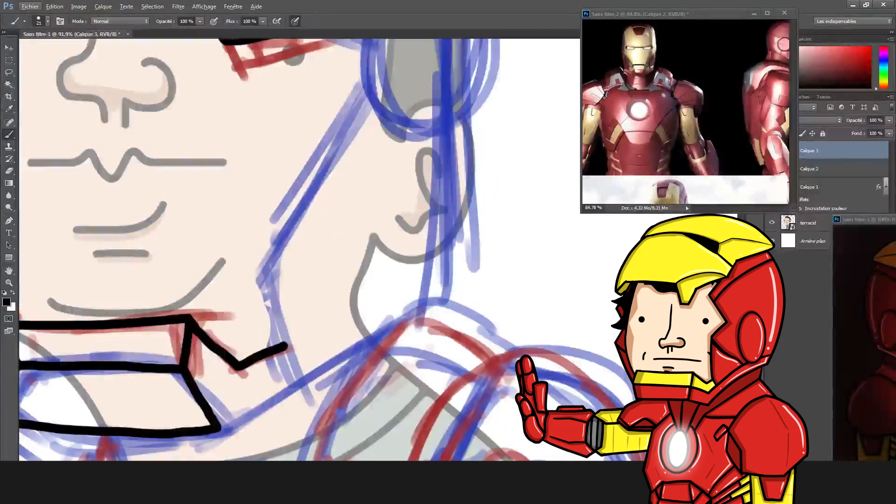
left_click_drag(373, 96, 277, 266)
key("ctrl+z")
left_click_drag(285, 346, 263, 281)
mouse_move(370, 104)
left_mouse_down()
mouse_move(262, 274)
mouse_move(265, 290)
mouse_move(369, 96)
left_mouse_up()
key("ctrl+z")
Ink the jaw's underside from the chin plate toward the neck and the chin guard's outer edge on the opposite side.
scroll(406, 252, "down", 3)
scroll(410, 260, "right", 2)
scroll(290, 322, "up", 4)
left_click_drag(143, 419, 368, 298)
scroll(403, 203, "down", 6)
scroll(158, 234, "up", 5)
mouse_move(184, 203)
left_mouse_down()
mouse_move(183, 272)
mouse_move(256, 339)
mouse_move(266, 338)
left_mouse_up()
key("ctrl+z")
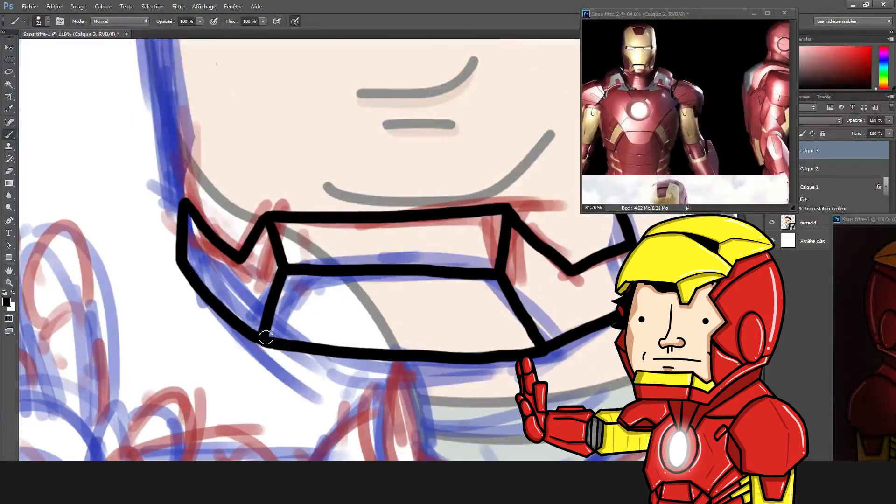
Ink the long diagonal cheek edge from the jaw up toward the ear disc, redoing strokes that miss the sketch.
scroll(271, 336, "down", 7)
scroll(379, 126, "up", 7)
mouse_move(364, 410)
left_mouse_down()
mouse_move(297, 358)
mouse_move(250, 358)
mouse_move(241, 260)
mouse_move(434, 147)
mouse_move(353, 227)
left_mouse_up()
scroll(397, 290, "down", 6)
scroll(473, 98, "up", 4)
key("ctrl+z")
left_click_drag(367, 297, 376, 209)
key("ctrl+z")
left_click_drag(440, 171, 369, 260)
key("ctrl+z")
mouse_move(368, 299)
left_mouse_down()
mouse_move(424, 195)
mouse_move(443, 182)
left_mouse_up()
scroll(402, 254, "down", 6)
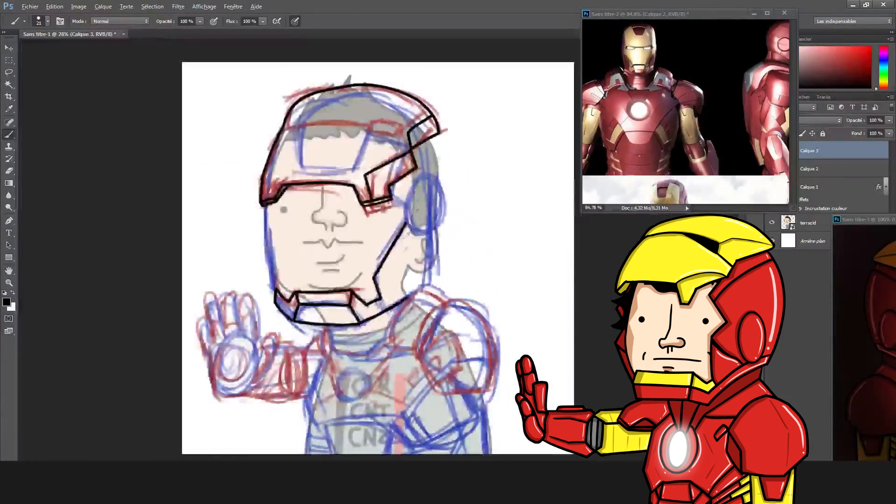
Erase a section of the inked outline at the top of the helmet's dome.
scroll(360, 89, "up", 5)
left_click_drag(65, 204, 55, 225)
scroll(135, 406, "down", 2)
key("e")
mouse_move(325, 122)
left_mouse_down()
mouse_move(238, 132)
mouse_move(412, 134)
left_mouse_up()
Ink an angular recessed notch in the gap at the top of the helmet's dome.
key("b")
scroll(340, 170, "up", 4)
mouse_move(161, 188)
left_mouse_down()
mouse_move(320, 190)
mouse_move(408, 108)
mouse_move(455, 121)
left_mouse_up()
key("ctrl+z")
key("e")
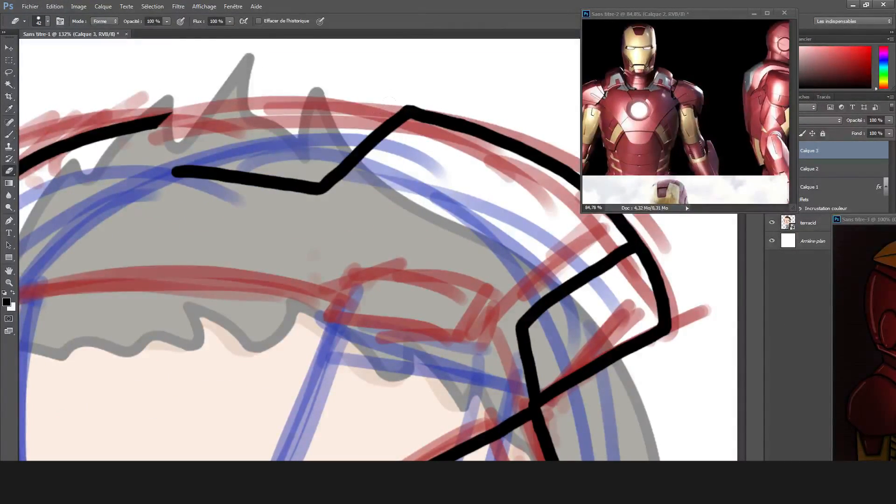
key("b")
mouse_move(173, 172)
left_mouse_down()
mouse_move(173, 120)
mouse_move(306, 192)
left_mouse_up()
left_click_drag(359, 156, 409, 113)
scroll(410, 187, "down", 6)
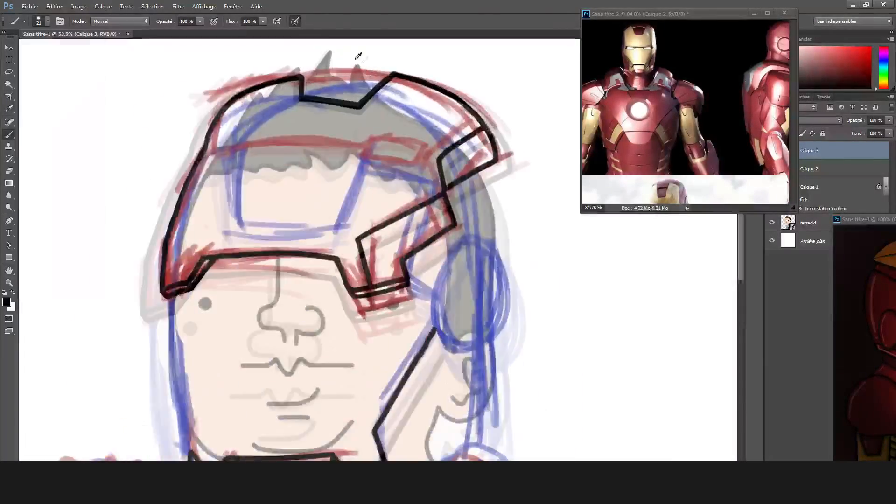
Try to erase and re-ink the short side and floor of the notch at the top of the helmet's dome.
scroll(358, 56, "up", 7)
key("e")
left_click_drag(175, 159, 166, 187)
key("b")
left_click_drag(171, 218, 241, 140)
key("ctrl+z")
key("e")
mouse_move(136, 160)
left_mouse_down()
mouse_move(220, 147)
mouse_move(127, 163)
left_mouse_up()
key("b")
left_click_drag(241, 139, 158, 150)
Undo the notch strokes at the top of the dome to get the continuous helmet outline back.
key("ctrl+alt+z")
key("ctrl+alt+z")
key("ctrl+alt+z")
key("ctrl+alt+z")
key("ctrl+alt+z")
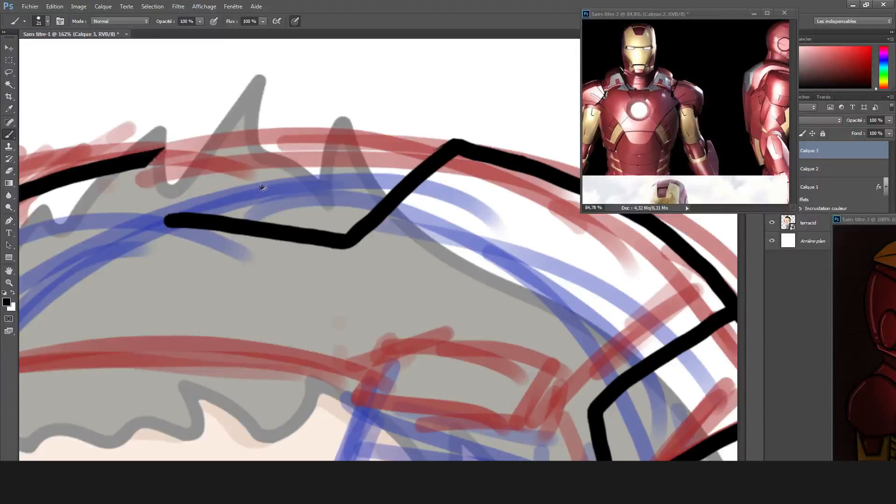
key("z")
key("ctrl+shift+z")
key("ctrl+shift+z")
key("ctrl+shift+z")
key("ctrl+shift+z")
key("ctrl+shift+z")
key("ctrl+shift+z")
key("ctrl+shift+z")
key("ctrl+shift+z")
key("e")
key("ctrl+alt+z")
key("ctrl+alt+z")
key("ctrl+alt+z")
key("ctrl+alt+z")
key("ctrl+alt+z")
key("ctrl+alt+z")
key("ctrl+alt+z")
key("ctrl+alt+z")
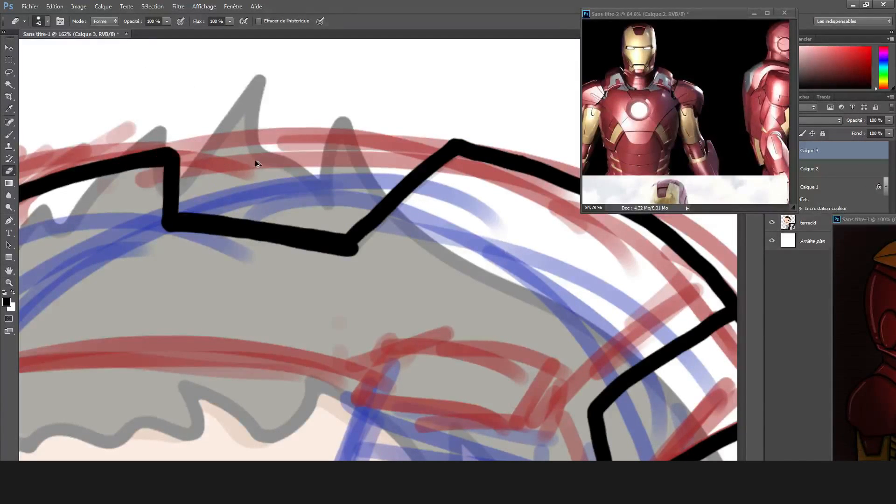
Ink a shallower angular notch at the top of the helmet's dome and erase the old outline across its gap.
key("b")
left_click_drag(306, 225, 412, 149)
key("ctrl+z")
left_click_drag(342, 196, 413, 141)
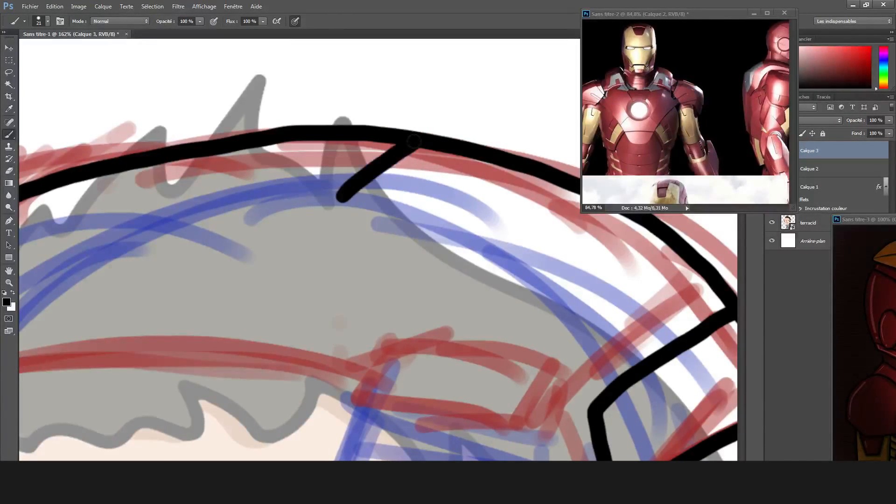
left_click_drag(227, 147, 200, 190)
key("ctrl+z")
mouse_move(193, 152)
left_mouse_down()
mouse_move(186, 181)
mouse_move(274, 185)
left_mouse_up()
key("ctrl+z")
left_click_drag(185, 188, 343, 197)
key("e")
left_click_drag(217, 147, 202, 144)
key("b")
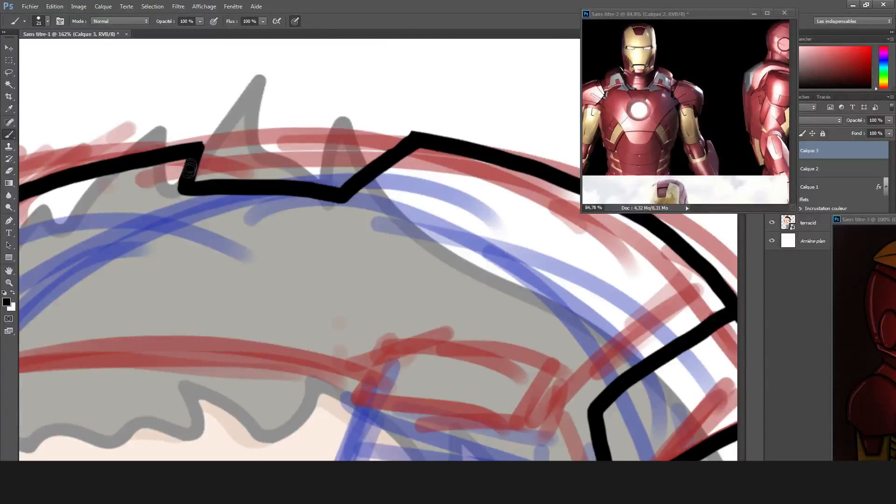
Ink the line across the helmet's forehead with a small recessed panel beneath each end.
scroll(450, 162, "down", 12)
scroll(366, 153, "up", 10)
mouse_move(98, 199)
left_mouse_down()
mouse_move(218, 219)
mouse_move(527, 180)
left_mouse_up()
scroll(530, 181, "up", 3)
mouse_move(342, 213)
left_mouse_down()
mouse_move(365, 248)
mouse_move(559, 255)
mouse_move(544, 185)
left_mouse_up()
key("ctrl+z")
left_click_drag(380, 252, 560, 239)
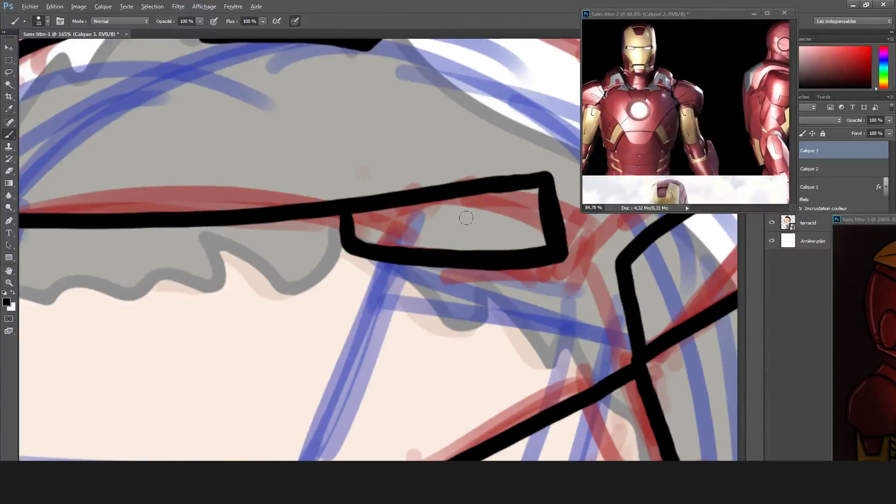
scroll(465, 218, "down", 1)
left_click_drag(77, 274, 133, 249)
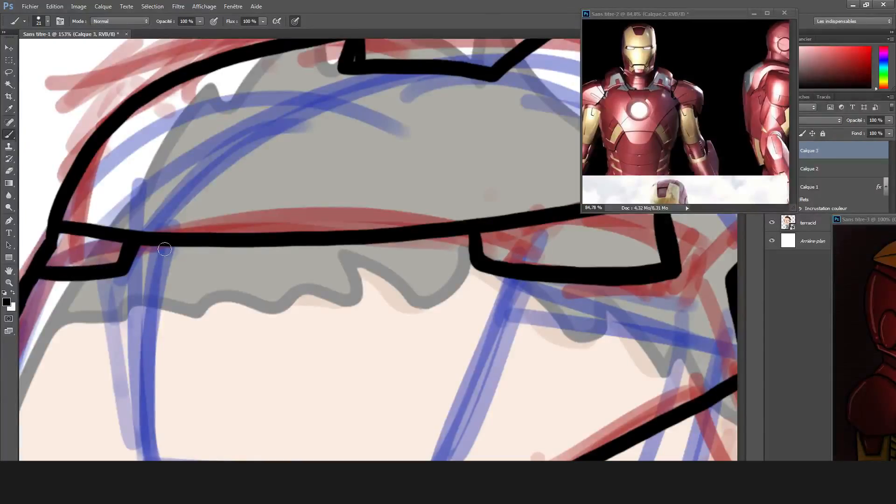
Ink the circular outline of the ear disc and rework the edge that meets it.
scroll(234, 275, "down", 10)
scroll(312, 159, "up", 8)
scroll(422, 203, "up", 8)
key("e")
left_click_drag(313, 264, 281, 326)
key("b")
left_click_drag(312, 264, 284, 323)
Ink the straight vertical line from the ear disc down toward the shoulder, redoing strokes that miss the sketch.
mouse_move(347, 127)
left_mouse_down()
mouse_move(318, 256)
mouse_move(321, 172)
mouse_move(344, 307)
mouse_move(431, 294)
mouse_move(450, 204)
mouse_move(398, 137)
mouse_move(355, 128)
mouse_move(339, 135)
mouse_move(381, 218)
mouse_move(373, 364)
left_mouse_up()
key("ctrl+z")
scroll(480, 256, "down", 3)
scroll(376, 131, "up", 3)
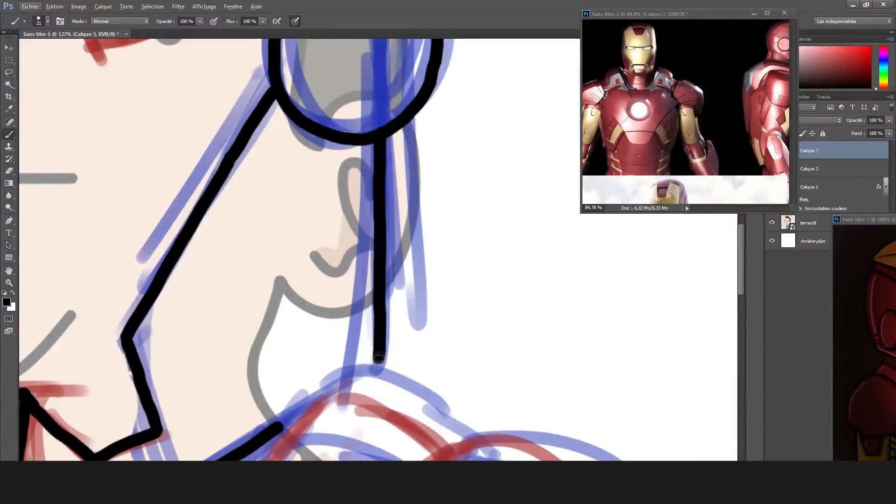
scroll(379, 151, "down", 1)
scroll(379, 151, "up", 4)
mouse_move(375, 151)
left_mouse_down()
mouse_move(387, 187)
mouse_move(407, 382)
left_mouse_up()
key("ctrl+z")
scroll(395, 243, "down", 4)
scroll(427, 429, "up", 5)
Erase part of the jaw's underside line and re-ink it from the chin guard up toward the neck.
key("e")
left_click_drag(242, 323, 344, 250)
key("b")
scroll(339, 282, "up", 4)
mouse_move(196, 376)
left_mouse_down()
mouse_move(218, 295)
mouse_move(309, 242)
mouse_move(393, 249)
left_mouse_up()
scroll(485, 208, "down", 5)
Ink the back edge of the helmet and the panel lines above the ear disc.
scroll(484, 208, "down", 1)
mouse_move(445, 149)
left_mouse_down()
mouse_move(416, 164)
mouse_move(416, 201)
left_mouse_up()
left_click_drag(328, 164, 397, 129)
mouse_move(232, 284)
left_mouse_down()
mouse_move(308, 250)
mouse_move(408, 249)
left_mouse_up()
key("ctrl+z")
scroll(408, 249, "down", 6)
left_click_drag(252, 396, 303, 292)
scroll(447, 182, "up", 7)
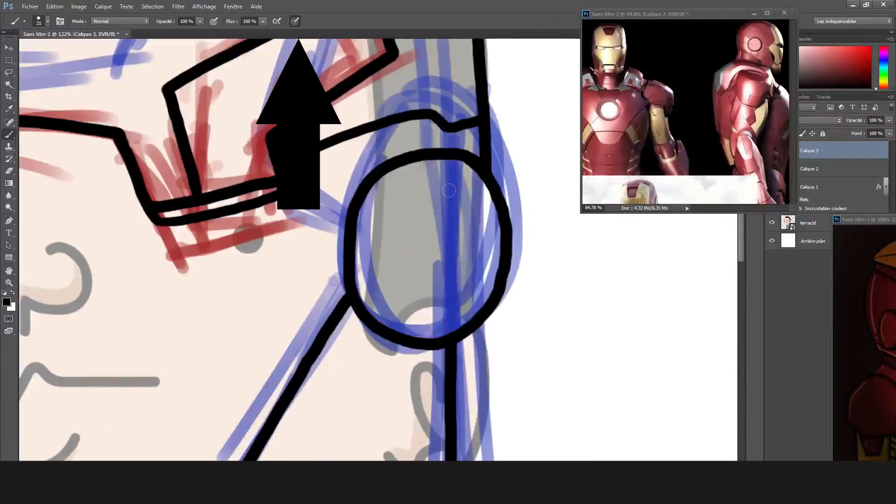
Ink the faceplate's long outer side contour from the brow guard down to the jaw.
scroll(401, 242, "down", 6)
left_click_drag(228, 287, 270, 220)
scroll(270, 220, "up", 6)
left_click_drag(233, 75, 233, 216)
key("ctrl+z")
mouse_move(234, 75)
left_mouse_down()
mouse_move(235, 213)
mouse_move(235, 111)
mouse_move(276, 409)
left_mouse_up()
scroll(384, 338, "down", 6)
scroll(359, 226, "up", 2)
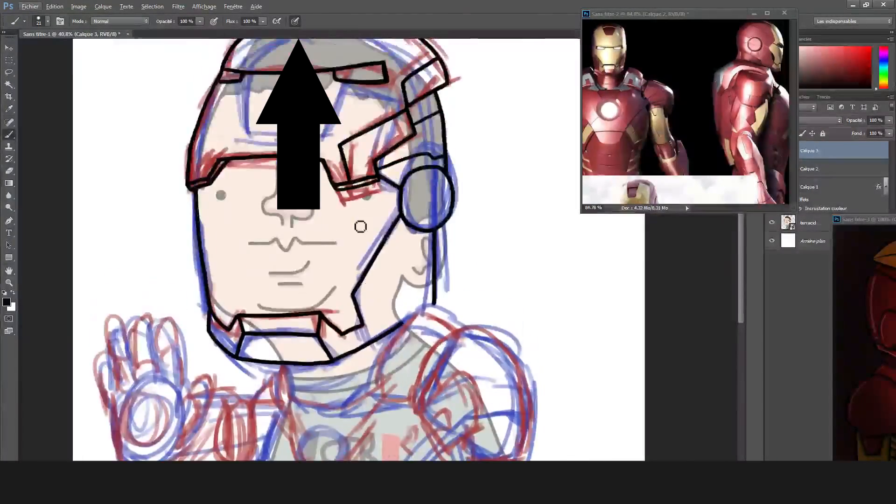
scroll(365, 243, "down", 5)
scroll(384, 218, "up", 8)
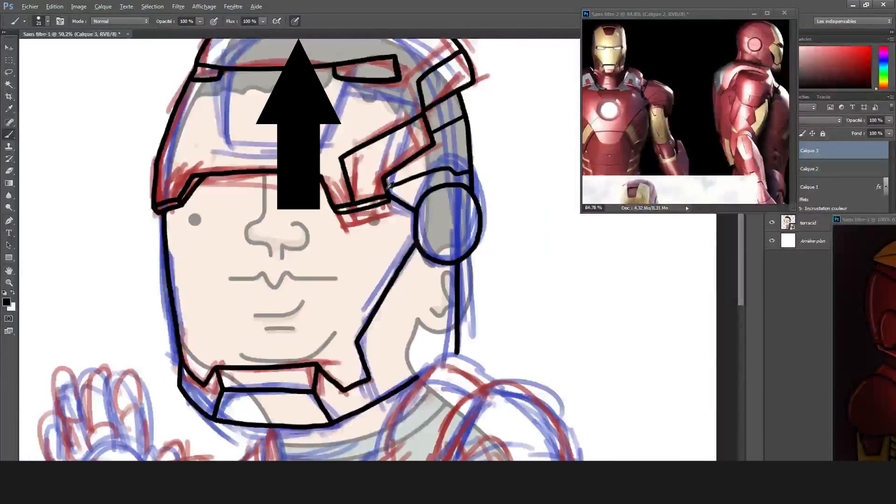
Erase the junction between the brow guard and the ear disc and ink a clean diagonal line connecting them.
key("e")
mouse_move(322, 264)
left_mouse_down()
mouse_move(394, 210)
mouse_move(390, 158)
left_mouse_up()
key("b")
mouse_move(304, 245)
left_mouse_down()
mouse_move(337, 180)
mouse_move(393, 163)
mouse_move(315, 219)
mouse_move(323, 249)
left_mouse_up()
key("ctrl+z")
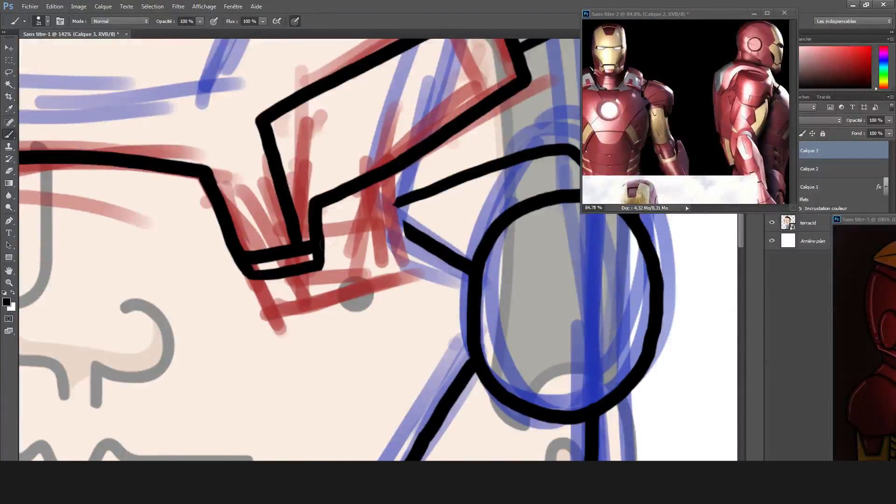
left_click_drag(379, 212, 471, 264)
key("ctrl+z")
left_click_drag(349, 193, 471, 264)
key("e")
key("ctrl+z")
key("b")
left_click_drag(349, 191, 469, 261)
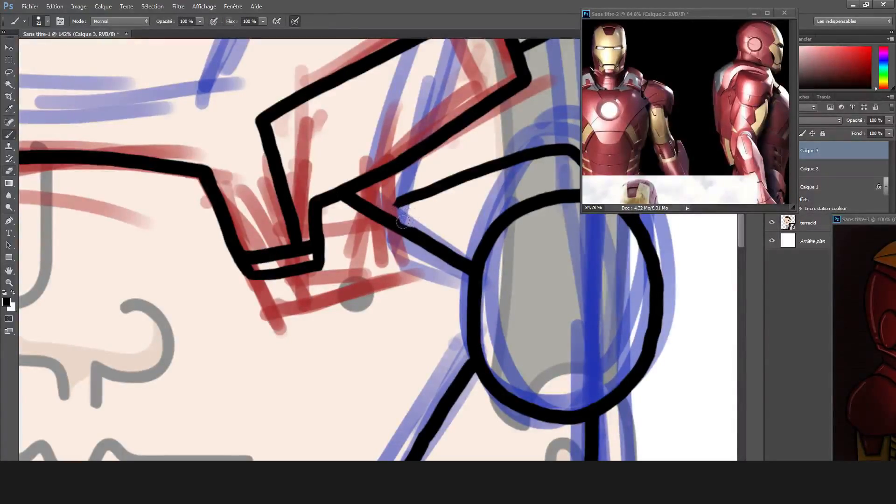
scroll(434, 193, "up", 3)
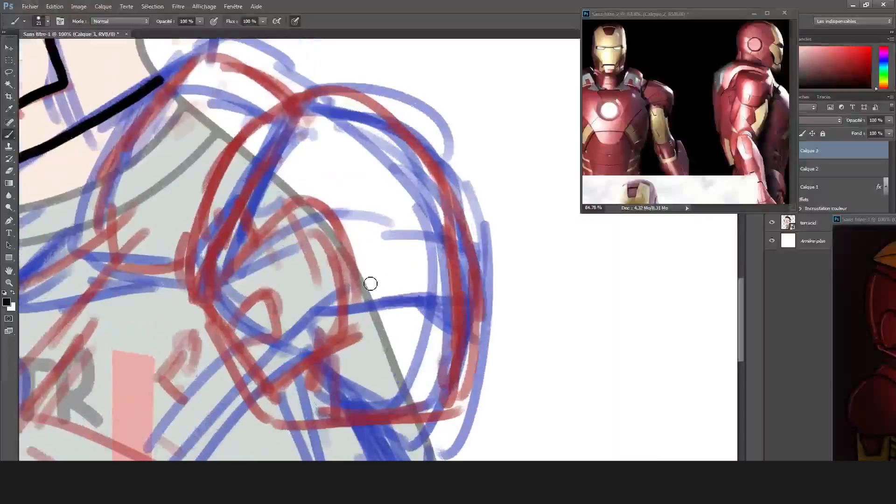
Ink the rounded shoulder pad outline and the curved plate joining it to the neck.
mouse_move(192, 269)
left_mouse_down()
mouse_move(201, 201)
mouse_move(462, 182)
mouse_move(461, 405)
mouse_move(251, 403)
mouse_move(461, 404)
left_mouse_up()
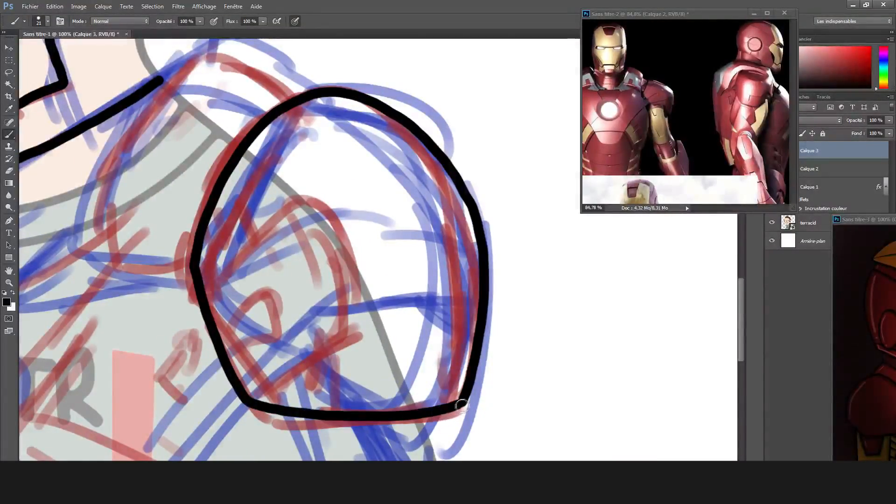
scroll(28, 93, "up", 3)
mouse_move(180, 333)
left_mouse_down()
mouse_move(312, 341)
mouse_move(255, 118)
left_mouse_up()
key("ctrl+z")
key("ctrl+z")
scroll(281, 79, "up", 2)
mouse_move(371, 60)
left_mouse_down()
mouse_move(224, 219)
mouse_move(187, 368)
mouse_move(228, 202)
mouse_move(336, 80)
mouse_move(370, 68)
mouse_move(451, 86)
left_mouse_up()
key("ctrl+z")
key("ctrl+z")
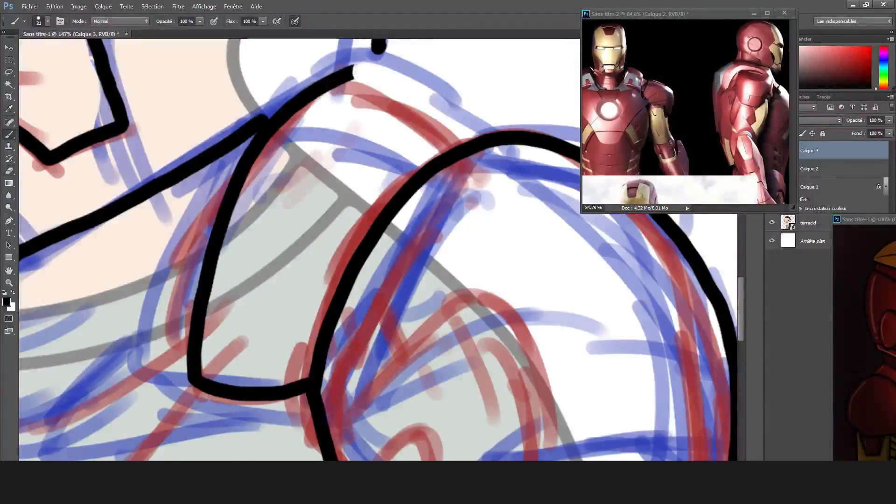
left_click_drag(322, 83, 501, 132)
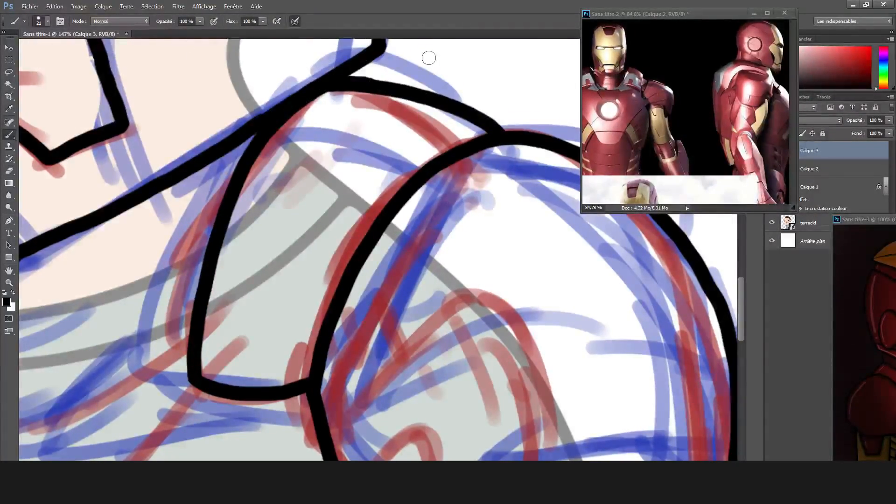
Ink the curved collar bands around the base of the neck.
scroll(428, 58, "down", 4)
scroll(133, 148, "up", 4)
mouse_move(133, 148)
left_mouse_down()
mouse_move(201, 261)
mouse_move(185, 275)
mouse_move(310, 268)
mouse_move(436, 210)
left_mouse_up()
key("ctrl+z")
mouse_move(149, 176)
left_mouse_down()
mouse_move(322, 179)
mouse_move(434, 201)
left_mouse_up()
mouse_move(161, 230)
left_mouse_down()
mouse_move(322, 238)
mouse_move(436, 168)
mouse_move(457, 130)
left_mouse_up()
Ink the circle of the arc reactor at the center of the chest.
scroll(457, 130, "down", 4)
mouse_move(280, 189)
left_mouse_down()
mouse_move(239, 222)
mouse_move(266, 348)
mouse_move(391, 278)
mouse_move(347, 200)
mouse_move(286, 189)
mouse_move(256, 192)
left_mouse_up()
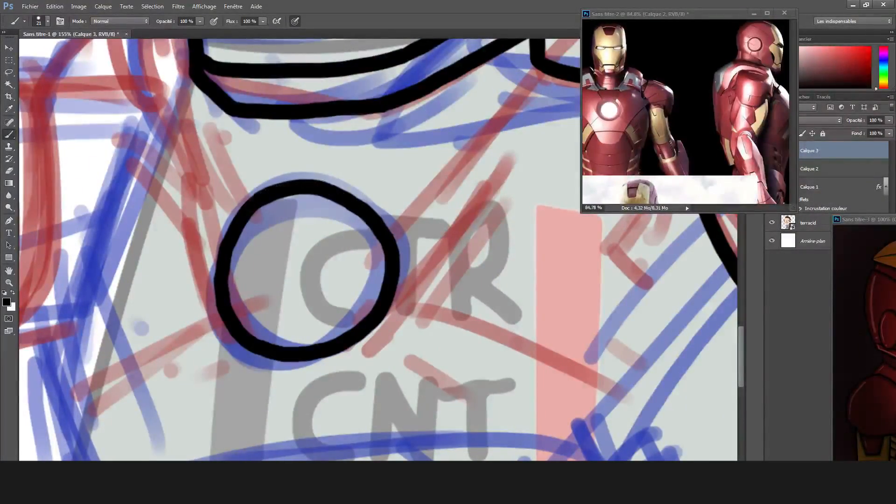
left_click_drag(380, 309, 394, 259)
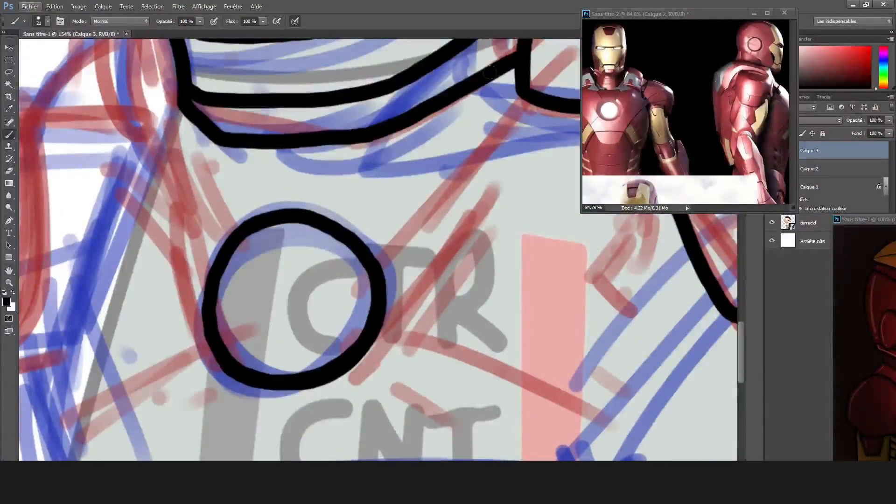
Ink the two lines from the collar down to the chest reactor and a wider arc around its lower half.
left_click_drag(513, 70, 368, 230)
key("ctrl+z")
left_click_drag(360, 232, 513, 74)
left_click_drag(180, 108, 226, 238)
scroll(402, 153, "down", 4)
scroll(404, 149, "up", 3)
mouse_move(233, 122)
left_mouse_down()
mouse_move(203, 204)
mouse_move(216, 200)
mouse_move(277, 274)
left_mouse_up()
key("ctrl+z")
mouse_move(232, 122)
left_mouse_down()
mouse_move(216, 176)
mouse_move(402, 213)
mouse_move(414, 120)
left_mouse_up()
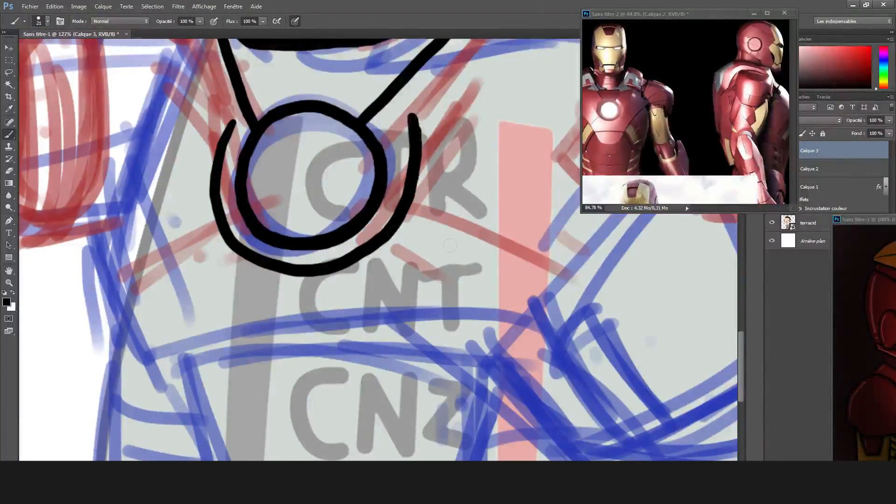
Ink two curved diagonal lines from the reactor's outer arc down toward the chest plate's lower corners.
scroll(303, 224, "down", 2)
left_click_drag(301, 225, 397, 340)
left_click_drag(63, 348, 157, 240)
Ink the chest plate's lower side edge below the raised arm and the long diagonal edge from the shoulder pad.
scroll(187, 240, "down", 1)
scroll(607, 334, "up", 2)
mouse_move(108, 290)
left_mouse_down()
mouse_move(196, 289)
mouse_move(242, 237)
left_mouse_up()
left_click_drag(471, 118, 288, 285)
left_click_drag(131, 231, 191, 232)
mouse_move(91, 162)
left_mouse_down()
mouse_move(111, 210)
mouse_move(139, 280)
left_mouse_up()
key("ctrl+alt+z")
key("ctrl+alt+z")
left_click_drag(91, 161, 138, 279)
left_click_drag(369, 268, 515, 94)
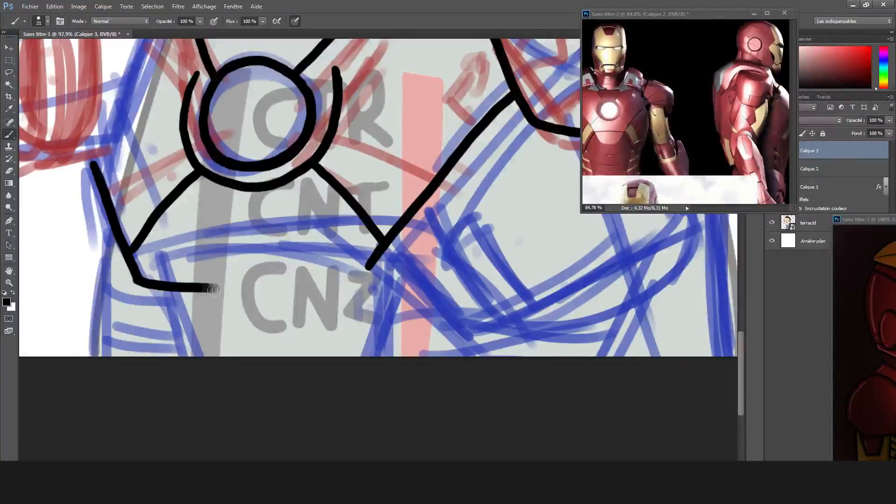
Ink the chest plate's bottom edge, join it to the long diagonal edge and erase the stray ink.
left_click_drag(202, 290, 303, 285)
scroll(327, 292, "up", 3)
left_click_drag(493, 127, 408, 256)
key("ctrl+z")
left_click_drag(453, 201, 396, 285)
key("e")
mouse_move(286, 262)
left_mouse_down()
mouse_move(270, 280)
mouse_move(166, 284)
mouse_move(255, 292)
mouse_move(383, 286)
left_mouse_up()
key("b")
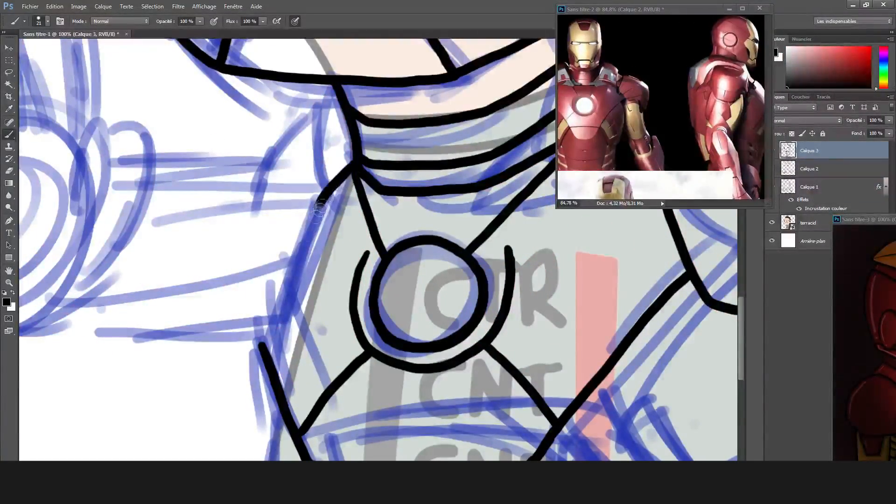
Ink the chest plate's side edge from the collar down to the corner beside the raised arm, redoing missed strokes.
left_click_drag(320, 208, 271, 324)
key("ctrl+z")
mouse_move(263, 344)
left_mouse_down()
mouse_move(275, 287)
mouse_move(359, 170)
mouse_move(304, 200)
left_mouse_up()
key("ctrl+z")
key("ctrl+z")
left_click_drag(354, 164, 310, 262)
key("ctrl+z")
left_click_drag(260, 346, 355, 148)
key("e")
key("b")
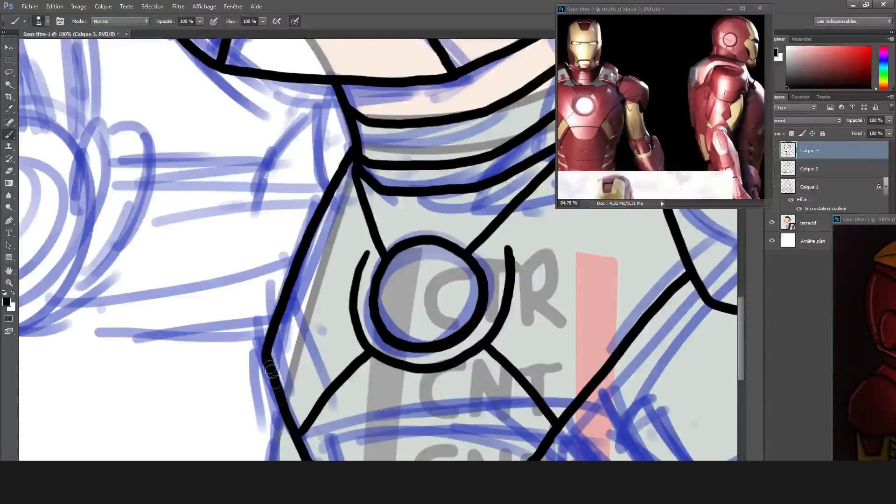
Show the red sketch layer Calque 2 again.
left_click(777, 171)
scroll(616, 291, "down", 6)
left_click_drag(616, 291, 380, 248)
scroll(433, 280, "up", 5)
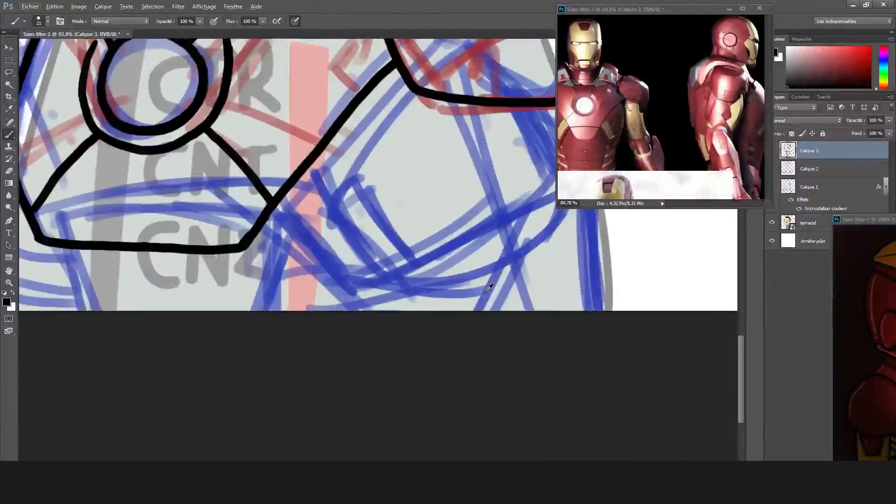
Ink the side plate's curved lower edge, its outer corner up to the shoulder pad, and the torso's side edge beneath it.
left_click_drag(438, 194, 321, 218)
mouse_move(227, 279)
left_mouse_down()
mouse_move(374, 299)
mouse_move(513, 223)
left_mouse_up()
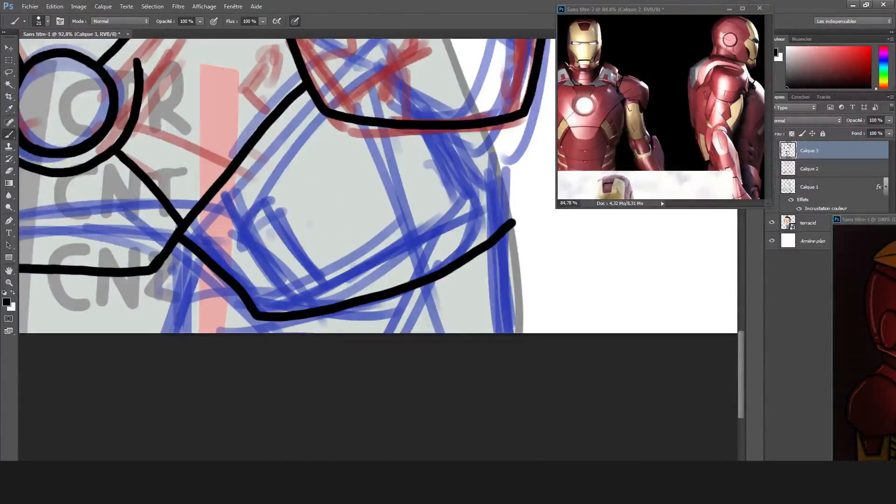
key("ctrl+z")
mouse_move(490, 152)
left_mouse_down()
mouse_move(514, 219)
mouse_move(491, 338)
left_mouse_up()
key("ctrl+z")
scroll(534, 180, "down", 5)
left_click_drag(534, 180, 526, 255)
scroll(448, 264, "up", 6)
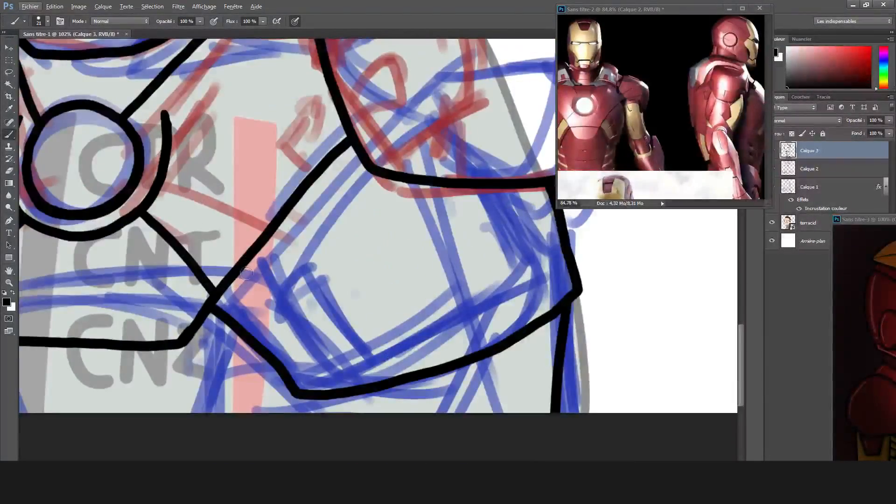
Ink the divided rectangular vent panels on the side plate beside the chest diagonal, cleaning up the corner with the eraser.
left_click_drag(284, 332, 376, 354)
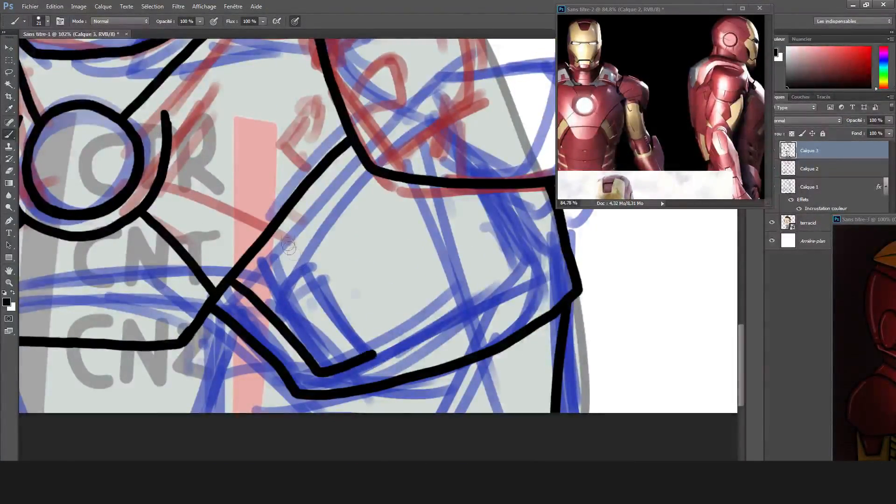
left_click_drag(279, 224, 373, 356)
left_click_drag(285, 326, 401, 258)
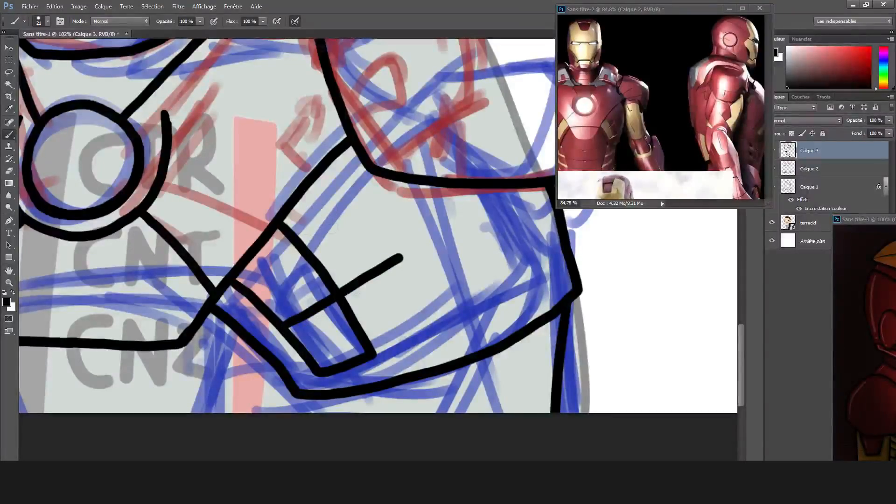
left_click_drag(399, 257, 438, 338)
key("e")
left_click(439, 341)
key("b")
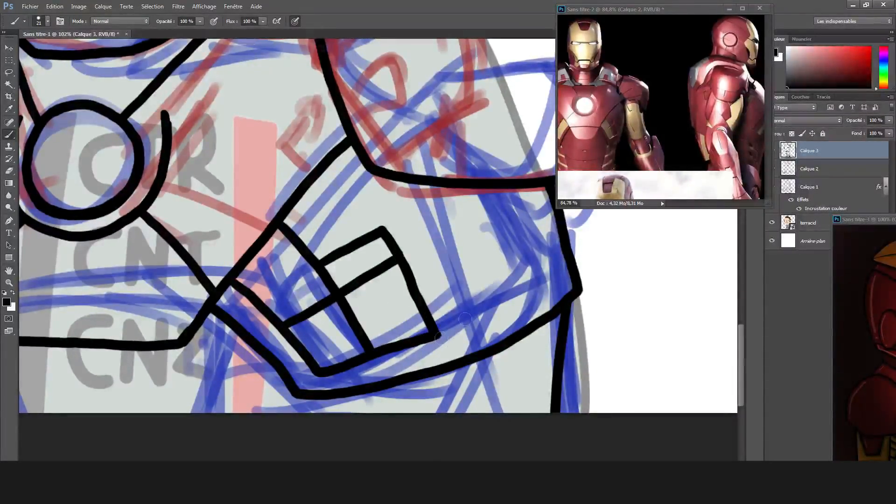
Ink the waist's outer edge on the raised-arm side and the slanted abdomen edges running down from the chest plate's corners.
scroll(373, 327, "down", 3)
left_click_drag(140, 411, 298, 322)
scroll(187, 261, "up", 4)
left_click_drag(243, 125, 244, 248)
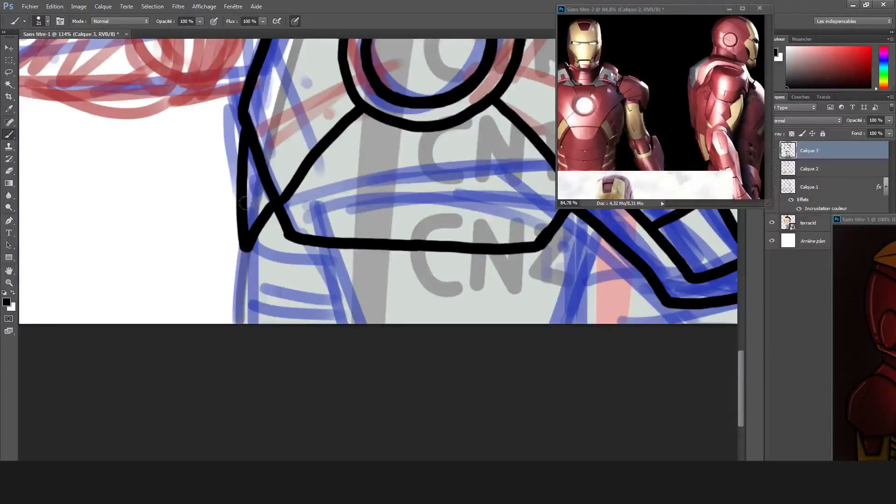
left_click_drag(244, 201, 257, 217)
scroll(364, 252, "down", 5)
left_click_drag(560, 289, 424, 282)
scroll(389, 296, "up", 3)
left_click_drag(433, 194, 404, 282)
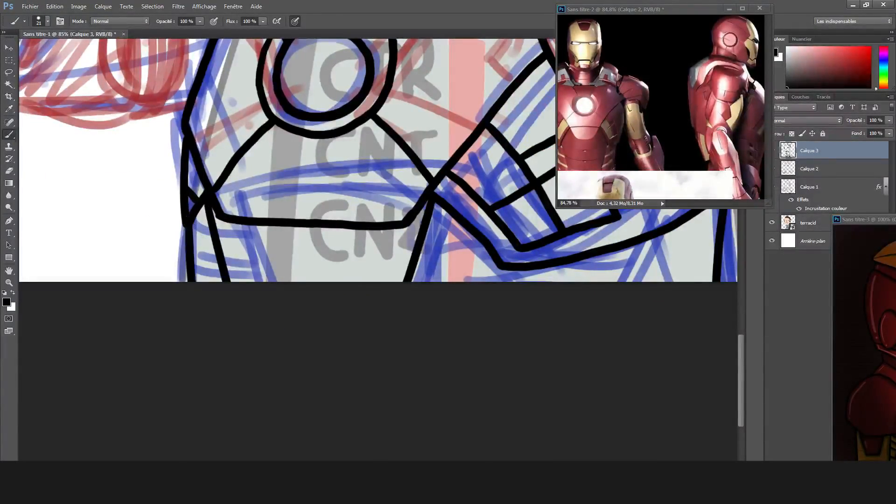
Ink the curved abdomen band below the chest plate with a small rectangular tab, undoing the missed strokes.
scroll(292, 247, "up", 5)
mouse_move(175, 240)
left_mouse_down()
mouse_move(366, 261)
mouse_move(276, 276)
mouse_move(406, 267)
mouse_move(491, 233)
left_mouse_up()
key("ctrl+z")
key("ctrl+z")
scroll(310, 282, "down", 10)
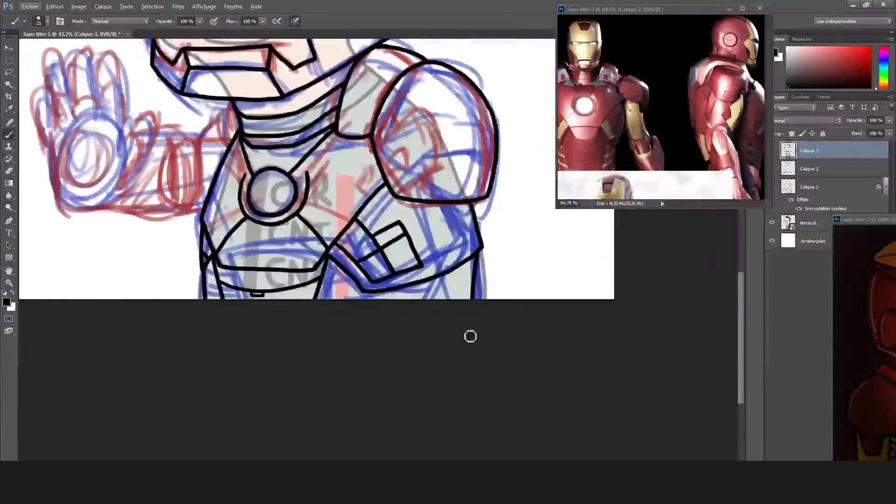
Ink two horizontal waist bands between the slanted abdomen edge and the vented side plate.
scroll(448, 304, "up", 10)
left_click_drag(440, 275, 490, 275)
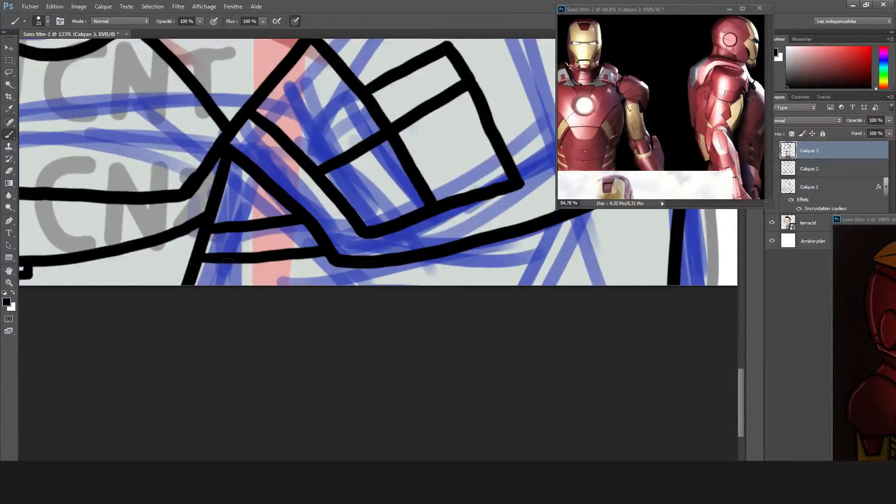
scroll(285, 280, "down", 12)
scroll(272, 166, "up", 10)
Ink the chest diagonal from the reactor ring toward the shoulder and join the ring's other side to the chest edge.
left_click_drag(240, 239, 390, 88)
scroll(299, 129, "left", 3)
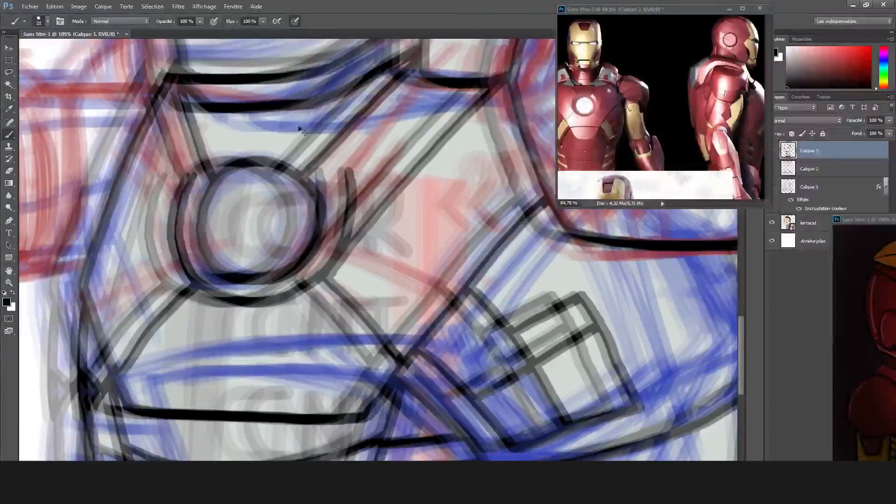
scroll(186, 181, "down", 6)
scroll(432, 370, "up", 12)
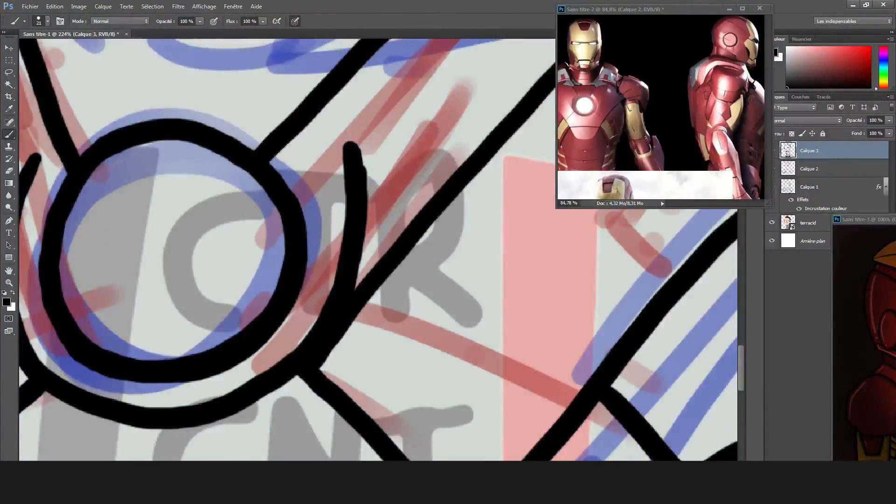
scroll(356, 195, "left", 2)
mouse_move(89, 287)
left_mouse_down()
mouse_move(86, 255)
mouse_move(143, 119)
left_mouse_up()
scroll(230, 168, "down", 12)
scroll(373, 322, "up", 6)
scroll(433, 279, "up", 4)
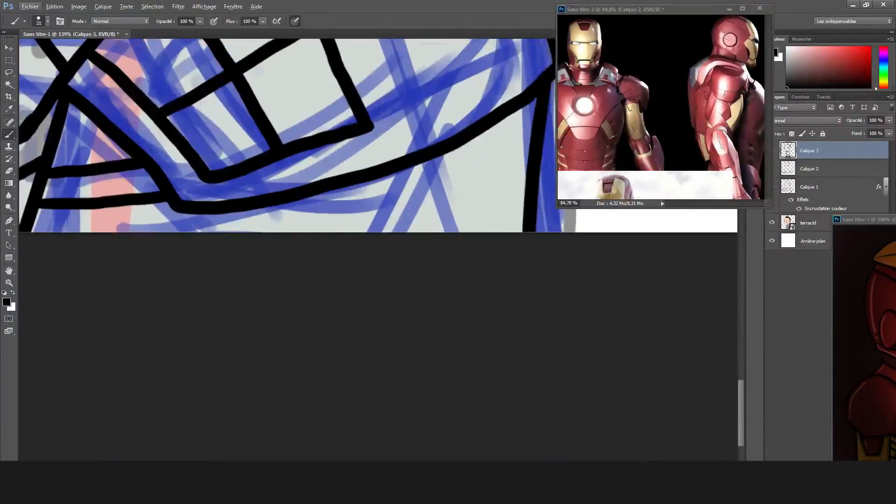
Ink the lower waist band and a short closing edge beneath the vented side plate.
scroll(326, 271, "right", 3)
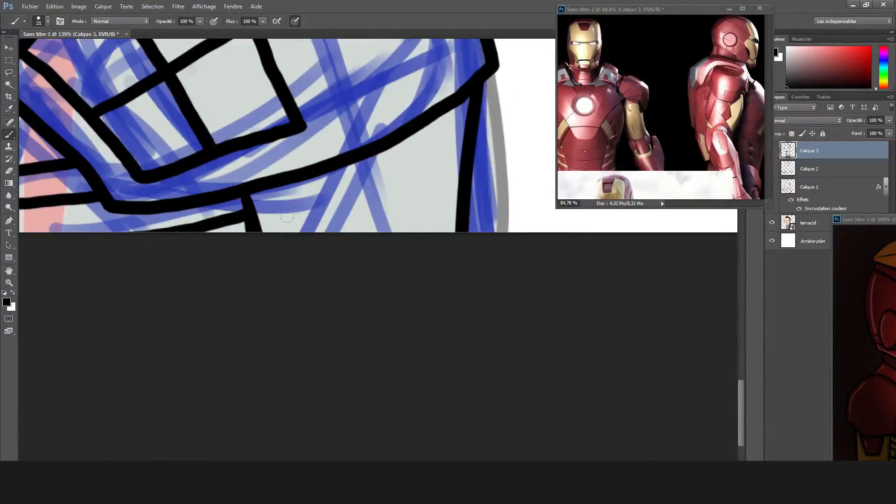
scroll(280, 215, "down", 10)
scroll(280, 254, "up", 4)
scroll(241, 307, "up", 8)
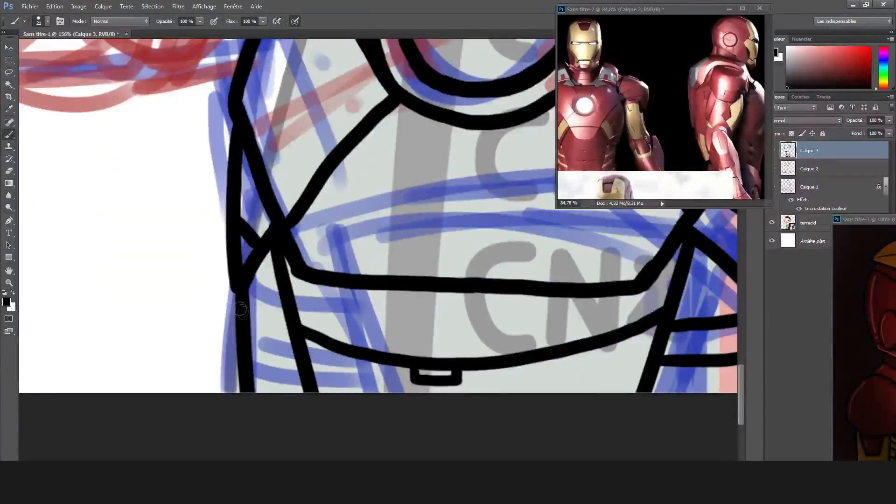
Ink the small shoulder cap beside the collar and the raised arm's upper-arm edge next to the chest.
scroll(287, 357, "down", 8)
scroll(310, 268, "up", 6)
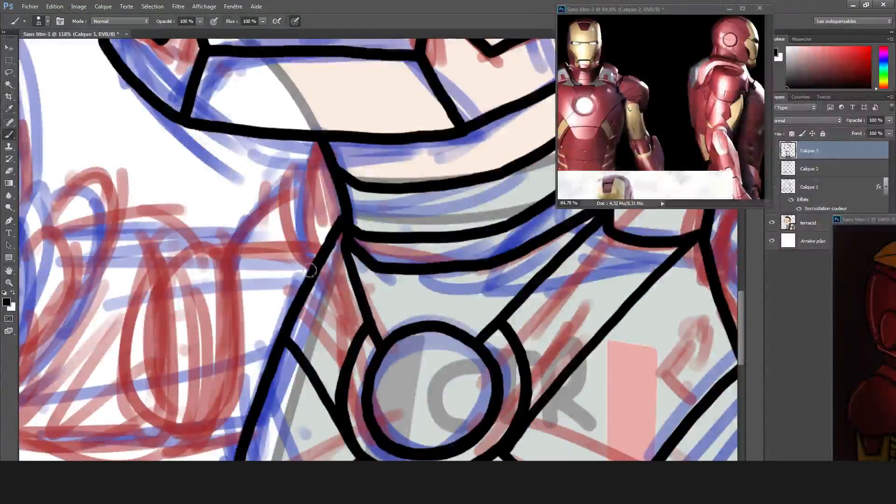
left_click_drag(376, 222, 420, 140)
left_click_drag(264, 165, 246, 357)
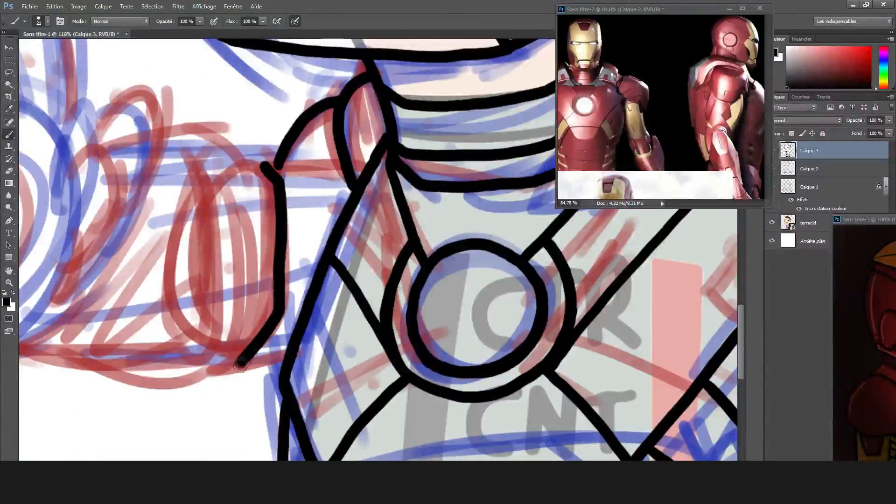
Ink the raised arm's forearm plates and gauntlet hand, and the nested plates inside the large shoulder pad.
left_click_drag(374, 233, 444, 210)
left_click_drag(294, 112, 306, 241)
left_click_drag(299, 171, 350, 168)
left_click_drag(308, 184, 329, 186)
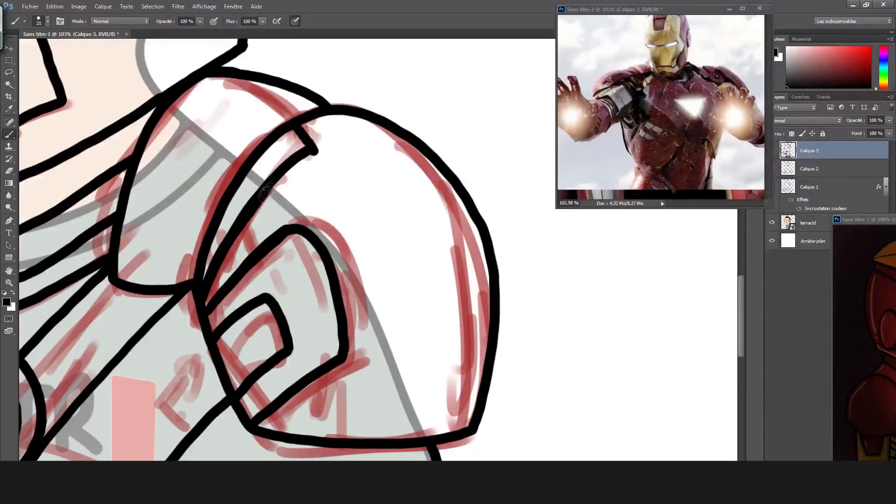
Ink a long curved contour line down the large shoulder pad, redoing the first stroke.
left_click_drag(345, 136, 408, 377)
key("ctrl+z")
left_click_drag(391, 204, 410, 390)
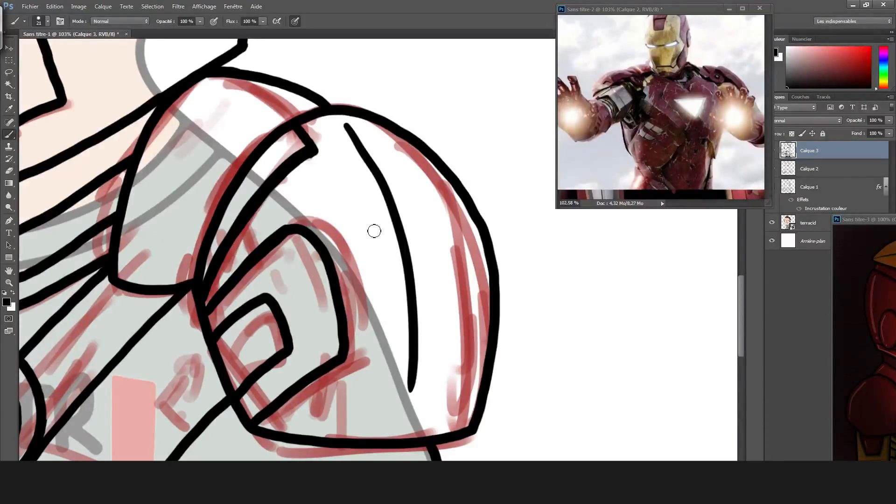
scroll(374, 231, "down", 6)
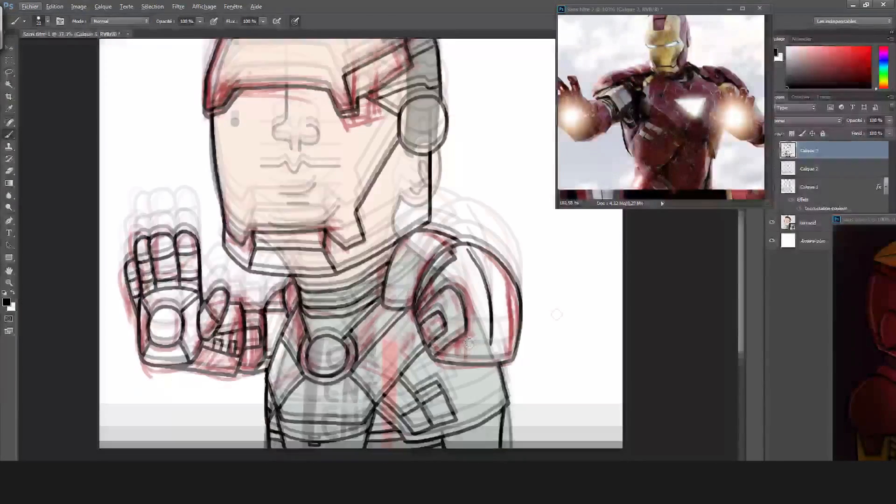
Hide the red sketch layer Calque 2 and fit the drawing in the window.
scroll(469, 343, "down", 2)
left_click(777, 170)
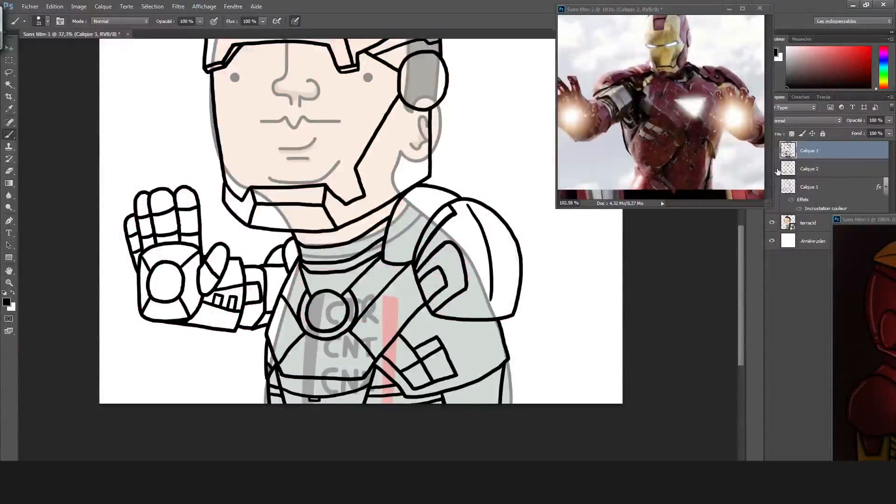
key("ctrl+0")
Select the portrait layer terracid and set its opacity to 76%.
left_click_drag(826, 218, 826, 218)
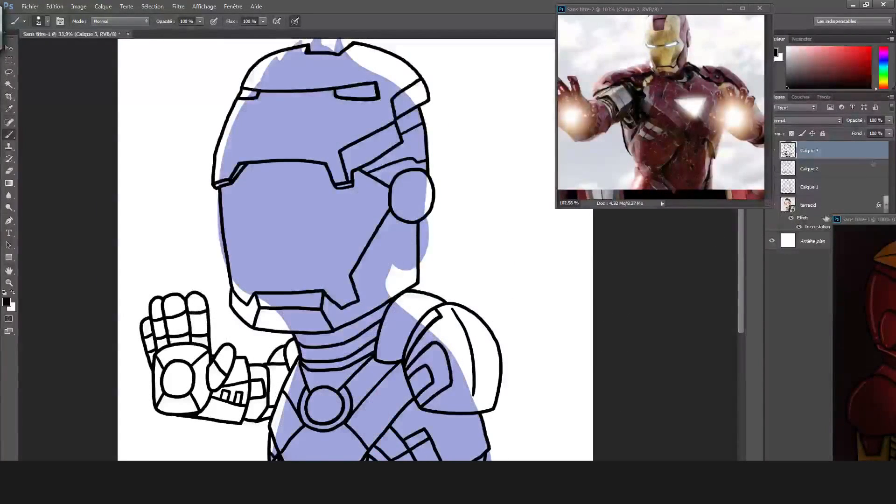
left_click_drag(842, 185, 843, 185)
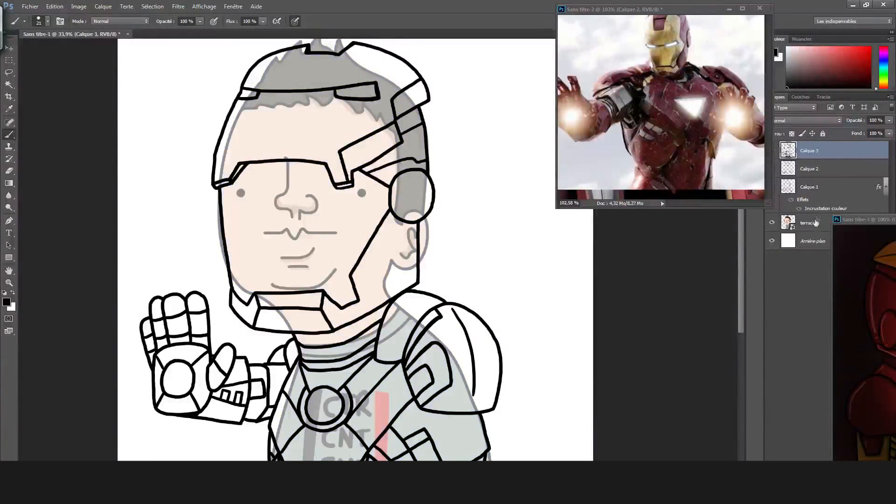
left_click(816, 223)
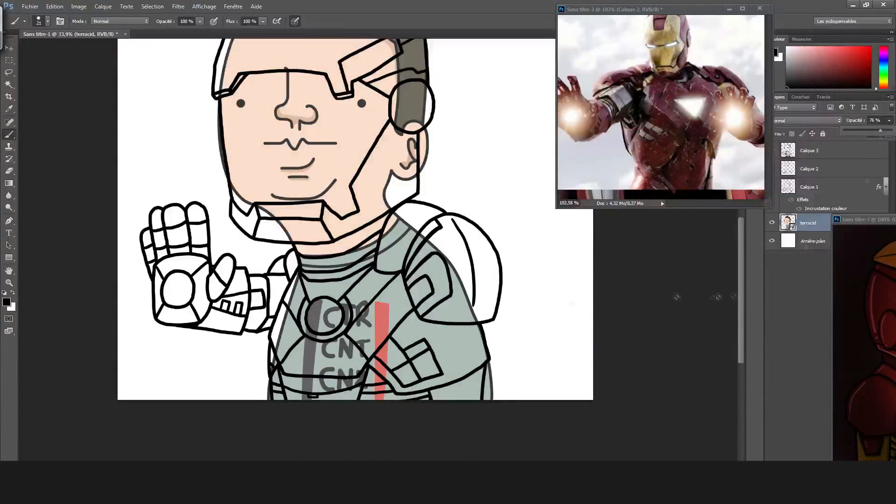
Erase the portrait's body, neck and ear on the terracid layer with a large eraser.
key("e")
left_click(399, 345)
left_click(439, 193)
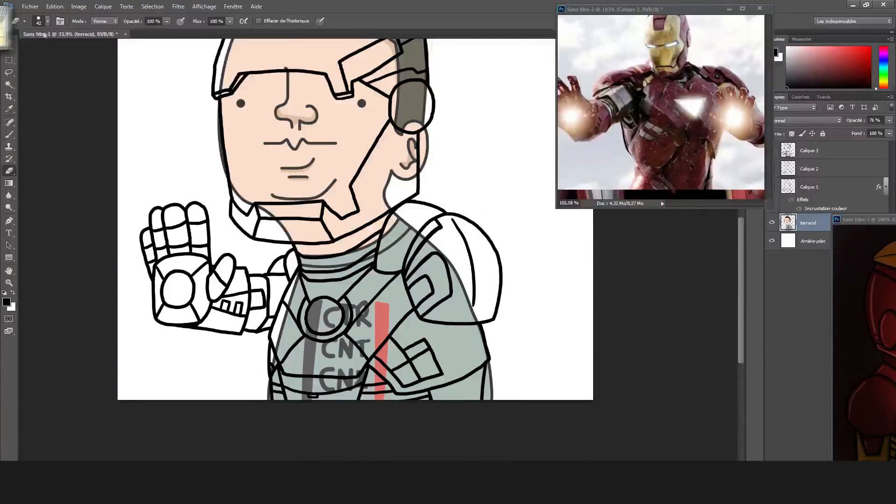
left_click(48, 21)
mouse_move(266, 351)
left_mouse_down()
mouse_move(280, 362)
mouse_move(471, 364)
mouse_move(485, 280)
mouse_move(378, 308)
mouse_move(336, 252)
left_mouse_up()
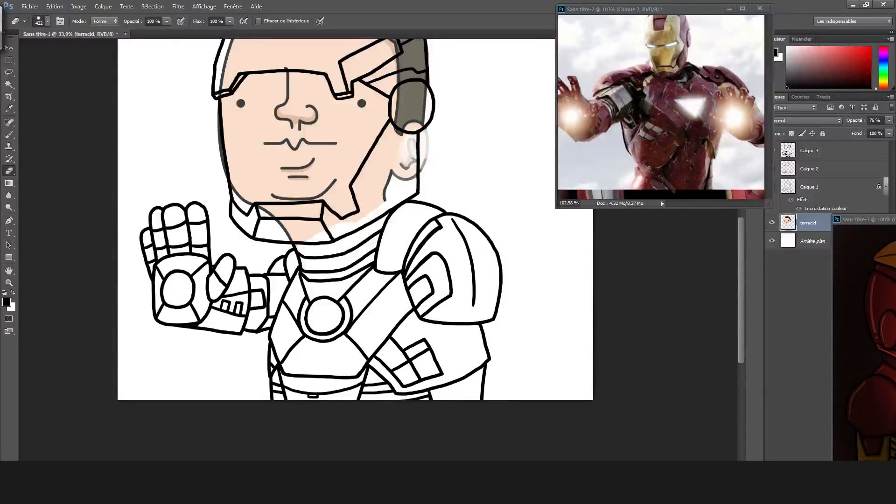
left_click_drag(422, 150, 383, 187)
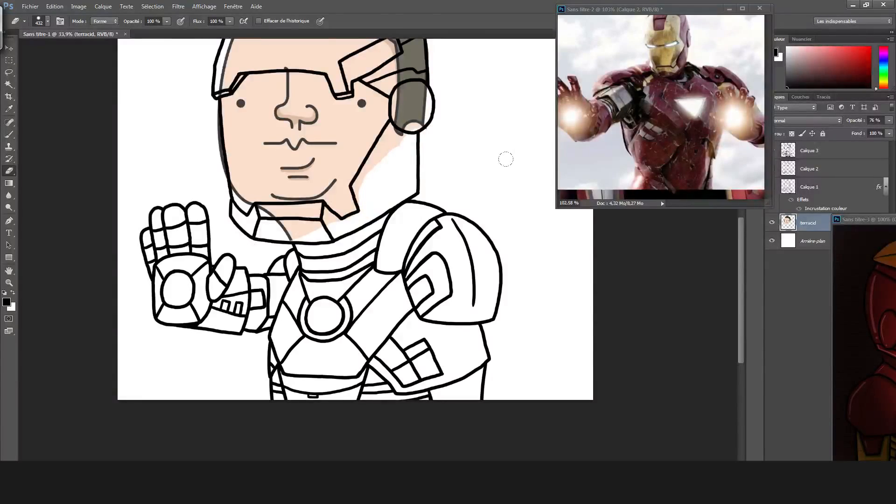
Set the eraser size to 74 and erase the portrait parts inside the chin guard, helmet side and ear disc.
scroll(506, 159, "up", 3)
scroll(418, 112, "up", 1)
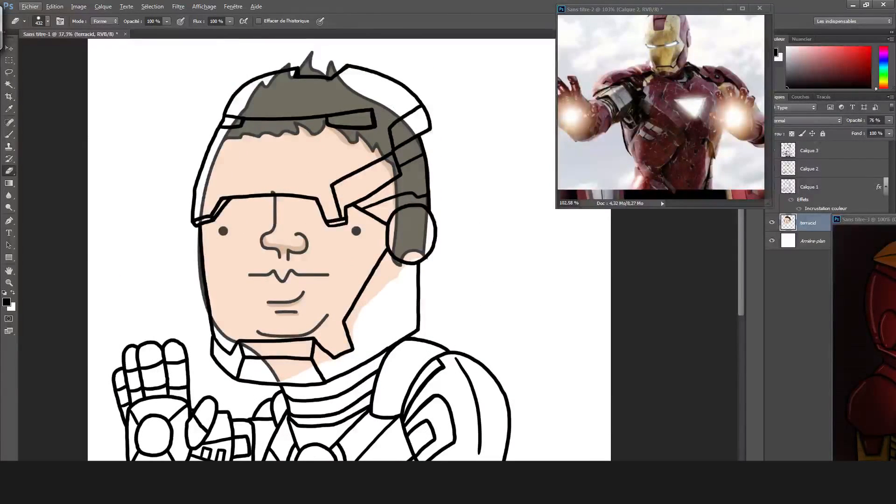
left_click(48, 21)
key("Return")
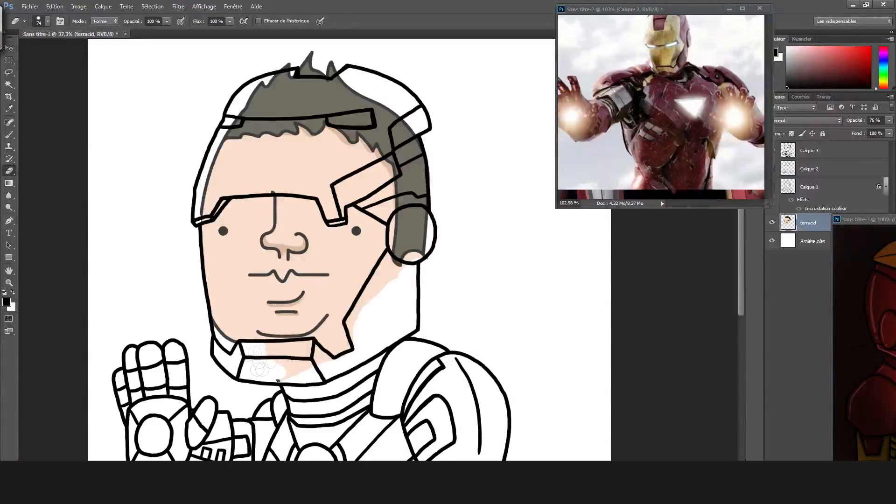
mouse_move(254, 373)
left_mouse_down()
mouse_move(286, 347)
mouse_move(327, 383)
left_mouse_up()
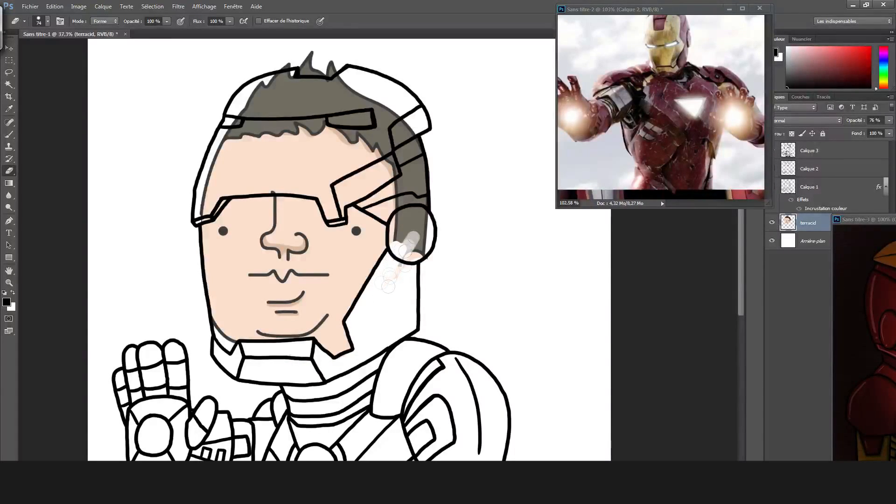
left_click_drag(414, 238, 404, 245)
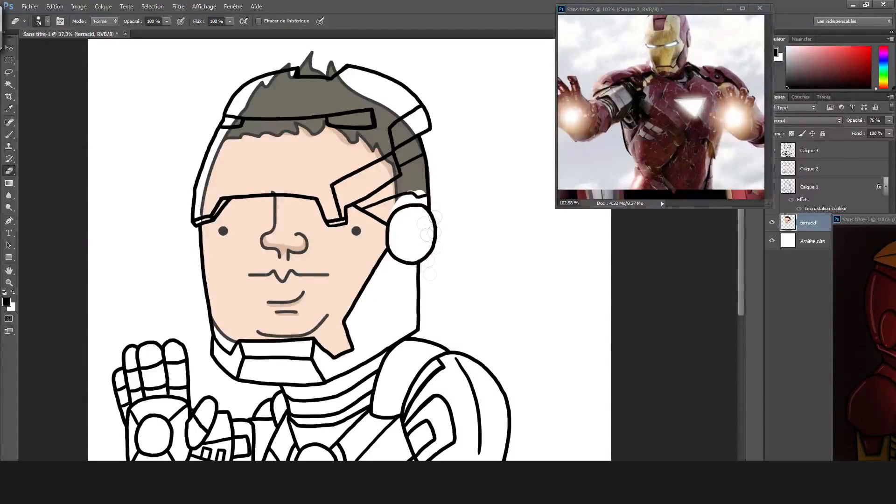
Erase the portrait's hair and forehead under the helmet, leaving only the face inside the visor opening.
mouse_move(411, 175)
left_mouse_down()
mouse_move(400, 123)
mouse_move(351, 89)
mouse_move(335, 55)
mouse_move(261, 108)
mouse_move(235, 141)
mouse_move(298, 140)
mouse_move(281, 105)
left_mouse_up()
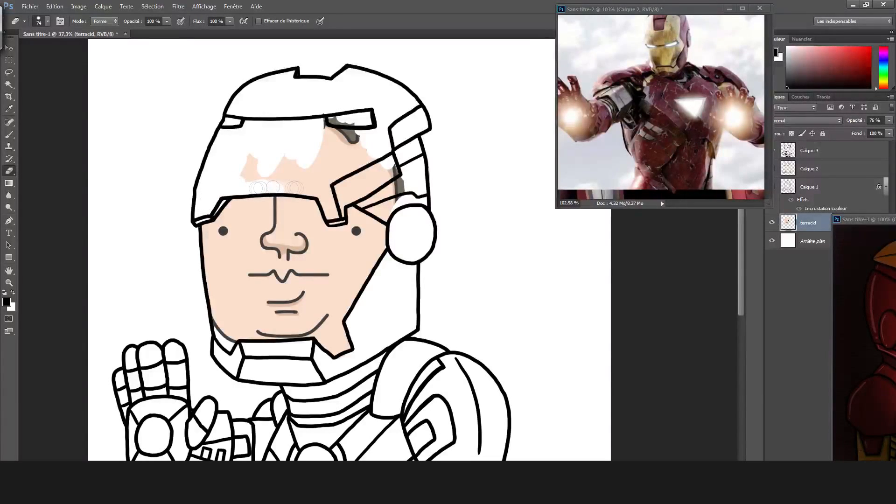
left_click_drag(317, 176, 233, 155)
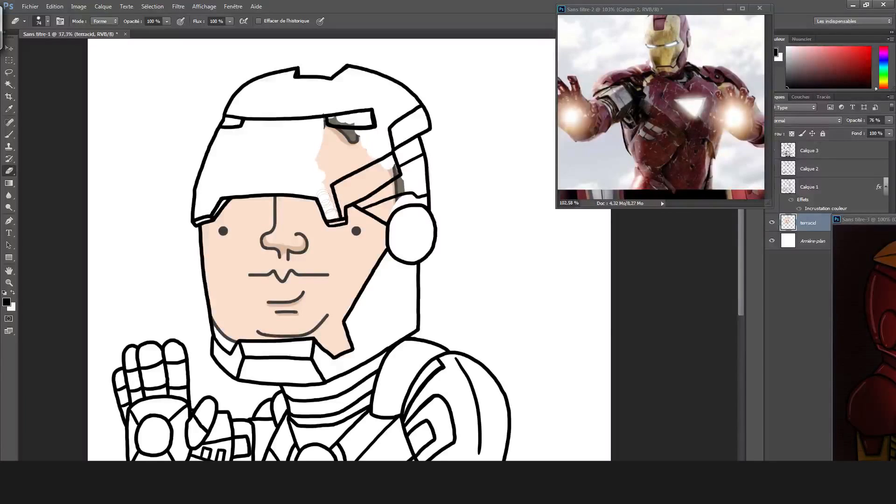
left_click_drag(331, 224, 337, 188)
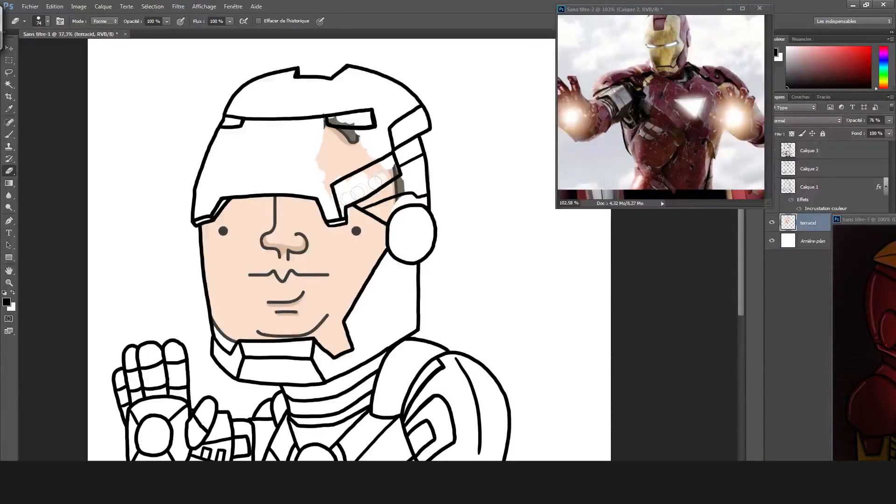
mouse_move(368, 164)
left_mouse_down()
mouse_move(341, 142)
mouse_move(314, 143)
left_mouse_up()
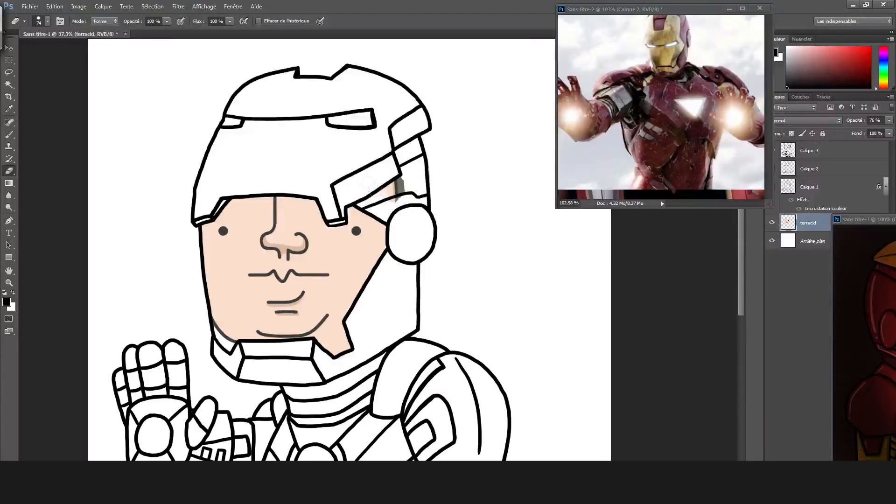
scroll(401, 221, "up", 2)
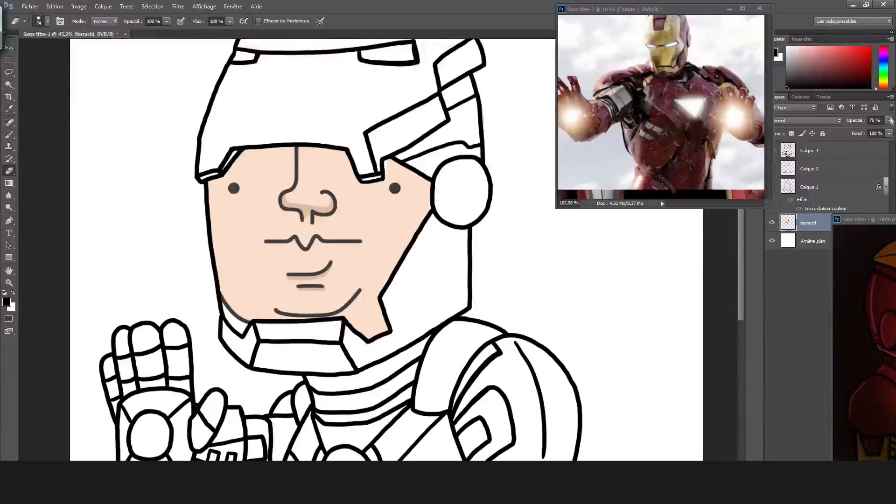
Set the terracid layer's opacity to 100% and sample the tan shadow tone under the nose for the brush.
left_click_drag(886, 134, 892, 132)
scroll(365, 173, "up", 7)
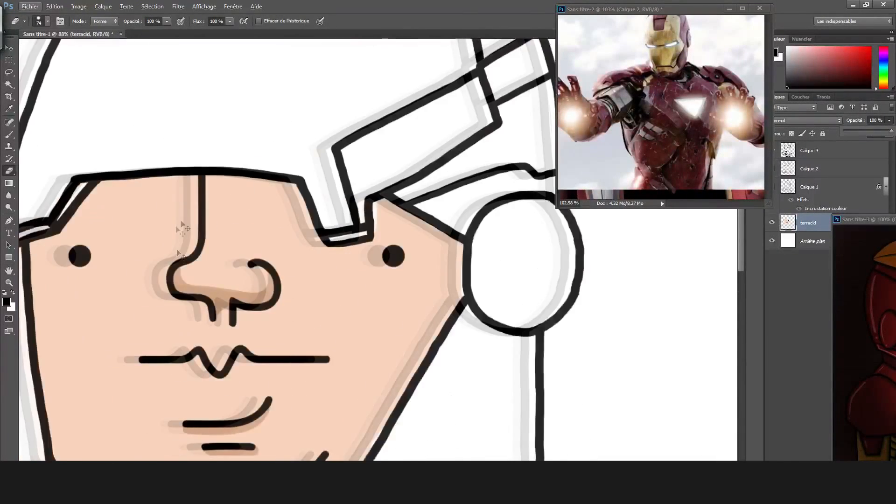
key("i")
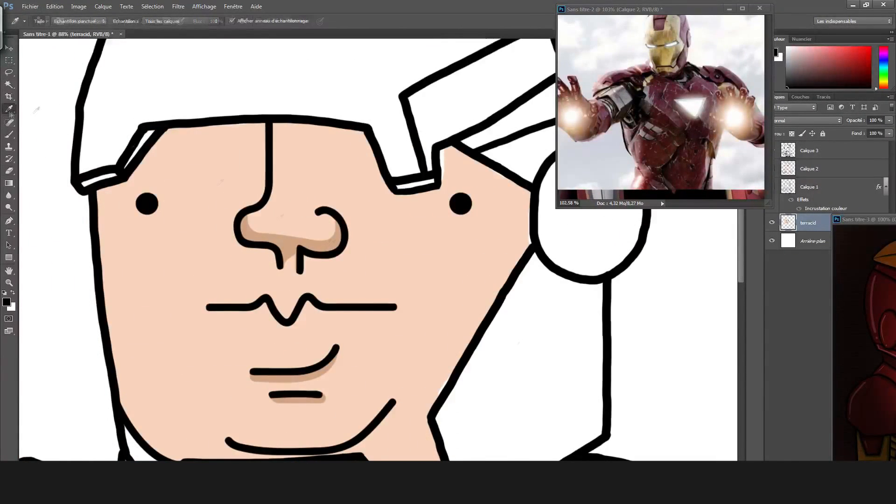
left_click(283, 240)
key("b")
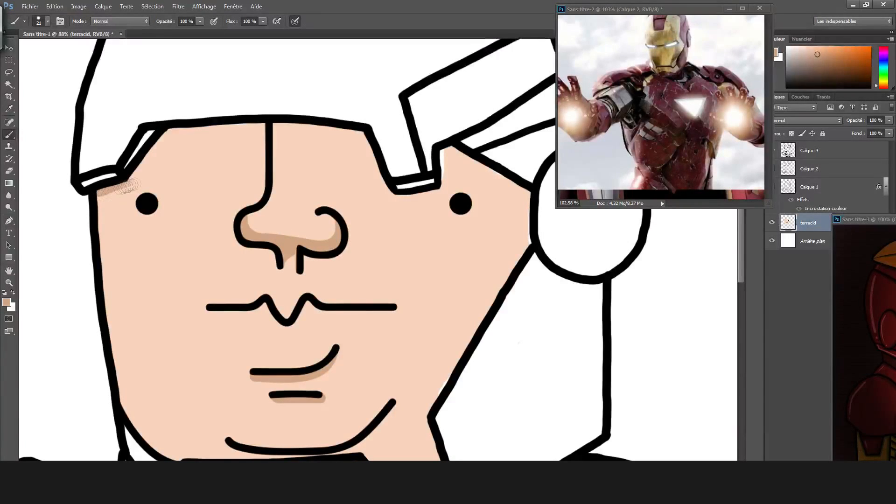
Paint a tan shadow on the skin along the helmet's brow edge, around the visor notch and up to the ear disc.
left_click_drag(143, 177, 183, 135)
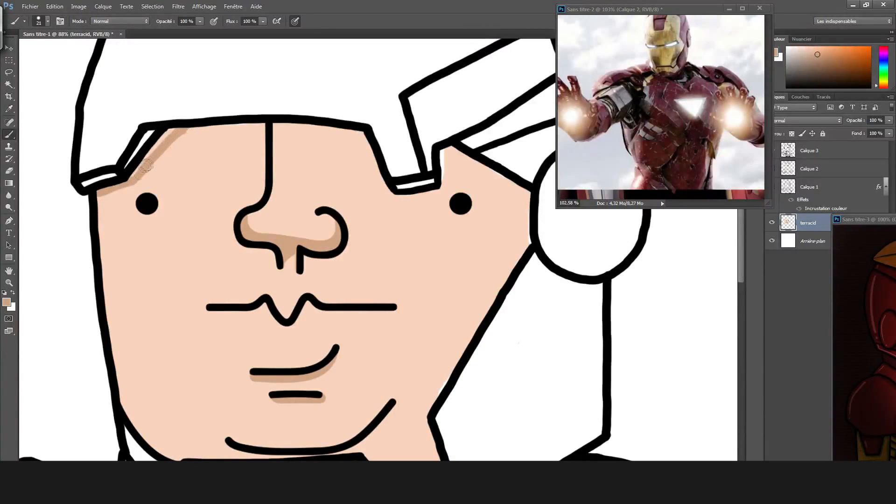
left_click_drag(180, 135, 296, 126)
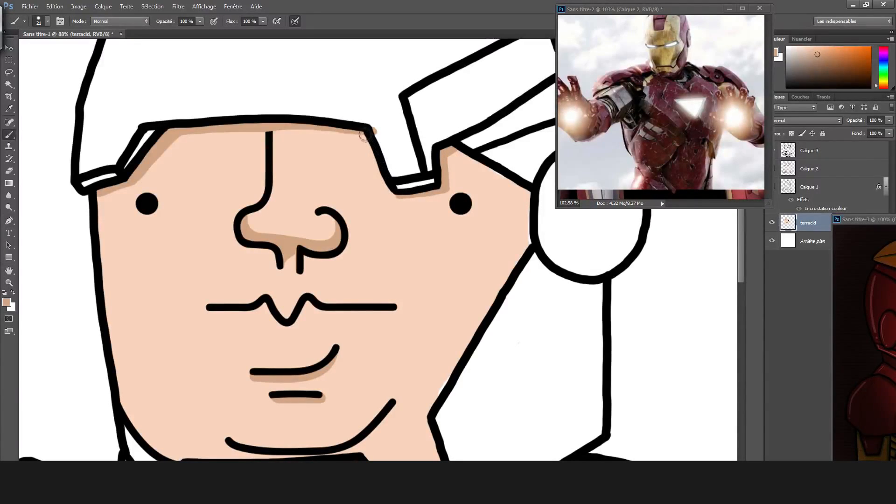
scroll(338, 51, "up", 5)
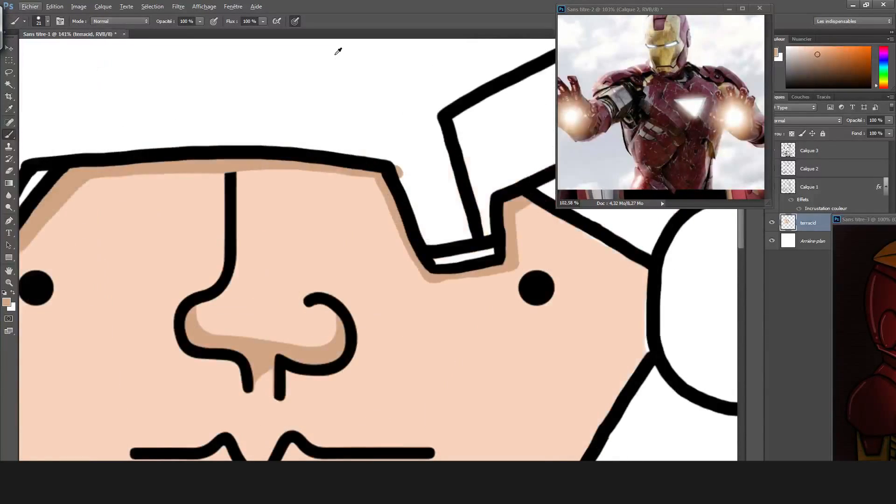
left_click_drag(280, 167, 400, 176)
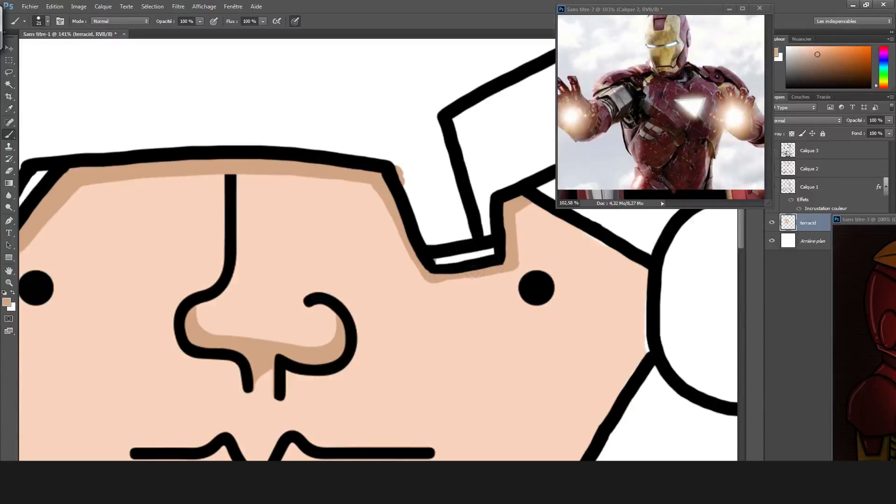
left_click_drag(518, 203, 649, 273)
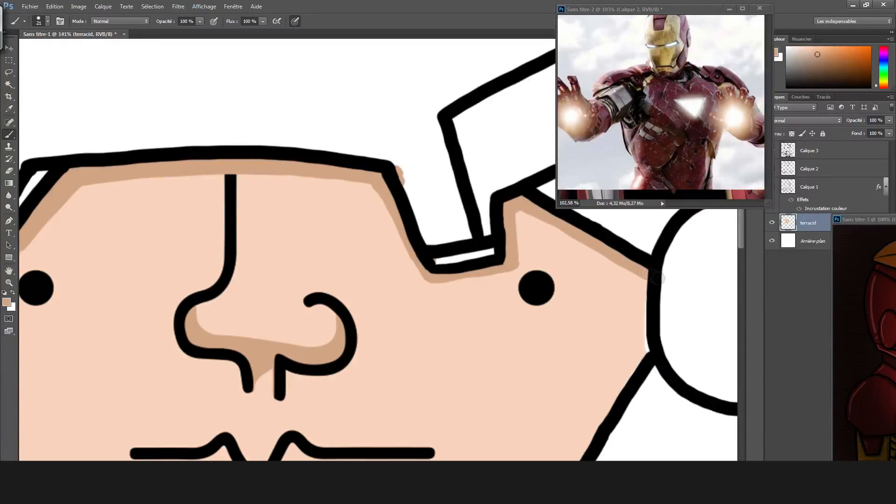
mouse_move(517, 204)
left_mouse_down()
mouse_move(658, 294)
mouse_move(648, 356)
mouse_move(643, 275)
left_mouse_up()
Shade the cheek along the slanted helmet edge from the ear disc down to the jaw corner.
scroll(594, 338, "down", 5)
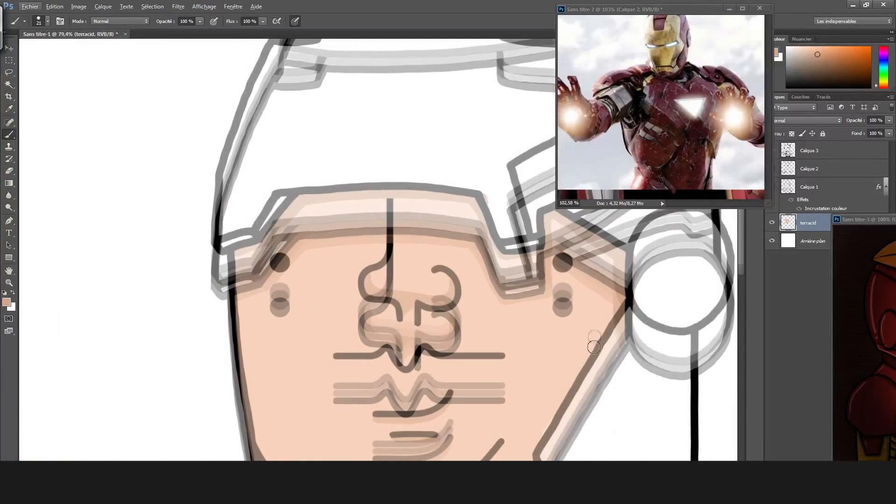
scroll(589, 345, "down", 6)
scroll(589, 345, "right", 6)
scroll(533, 333, "up", 5)
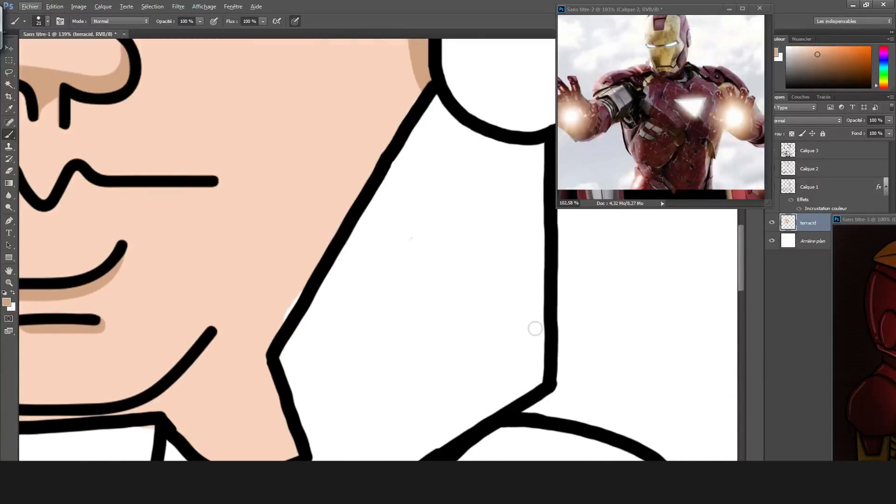
left_click_drag(289, 320, 339, 229)
key("ctrl+z")
left_click_drag(265, 348, 426, 74)
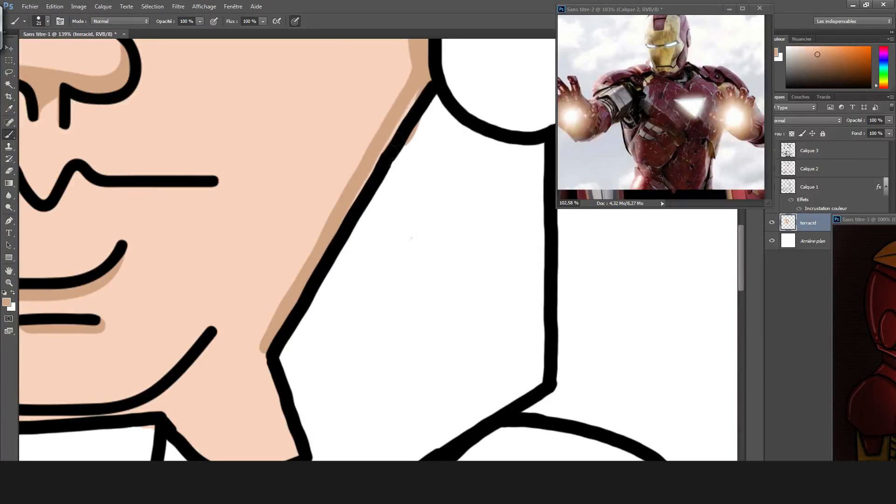
Paint the tan shadow along the edges of the pointed skin area between the helmet side and the chin guard.
mouse_move(261, 359)
left_mouse_down()
mouse_move(290, 451)
mouse_move(261, 364)
left_mouse_up()
mouse_move(253, 434)
left_mouse_down()
mouse_move(348, 416)
mouse_move(360, 400)
left_mouse_up()
scroll(364, 390, "up", 4)
left_click_drag(268, 239, 374, 340)
mouse_move(354, 304)
left_mouse_down()
mouse_move(387, 322)
mouse_move(429, 306)
left_mouse_up()
scroll(414, 322, "down", 2)
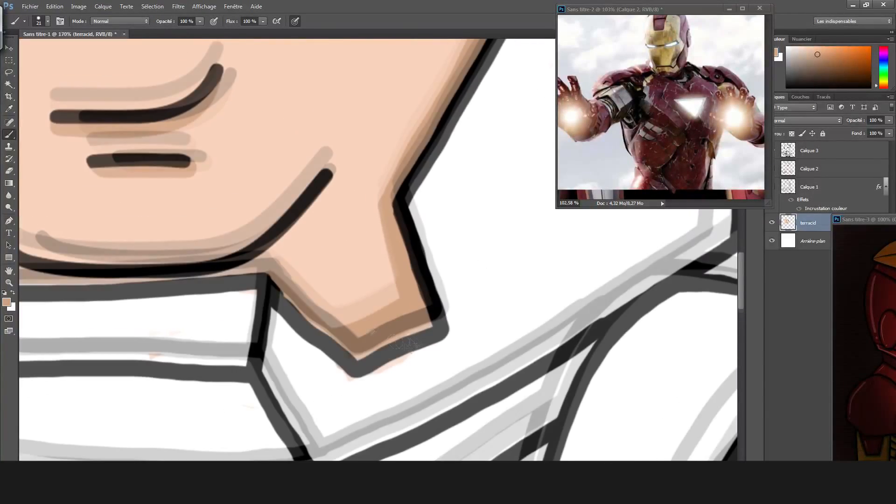
scroll(404, 344, "down", 5)
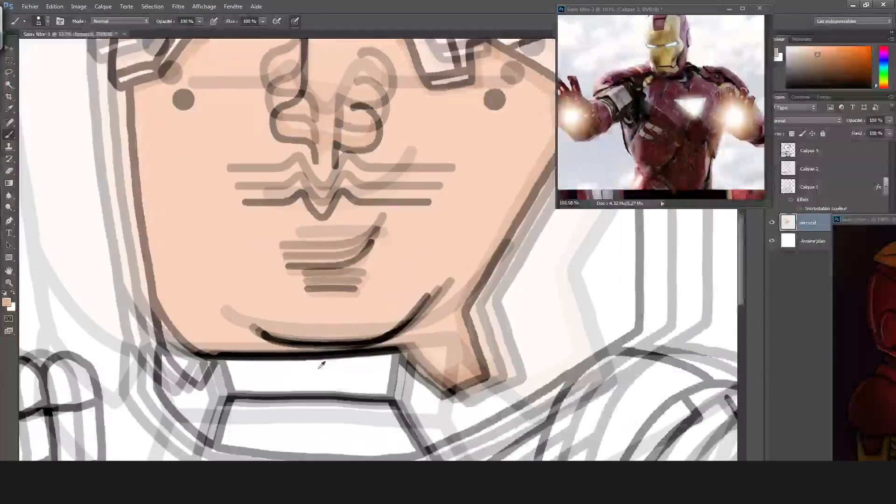
Paint a thin tan shadow on the skin directly above the chin guard's upper edge.
scroll(318, 368, "up", 4)
scroll(314, 367, "down", 4)
scroll(319, 370, "up", 4)
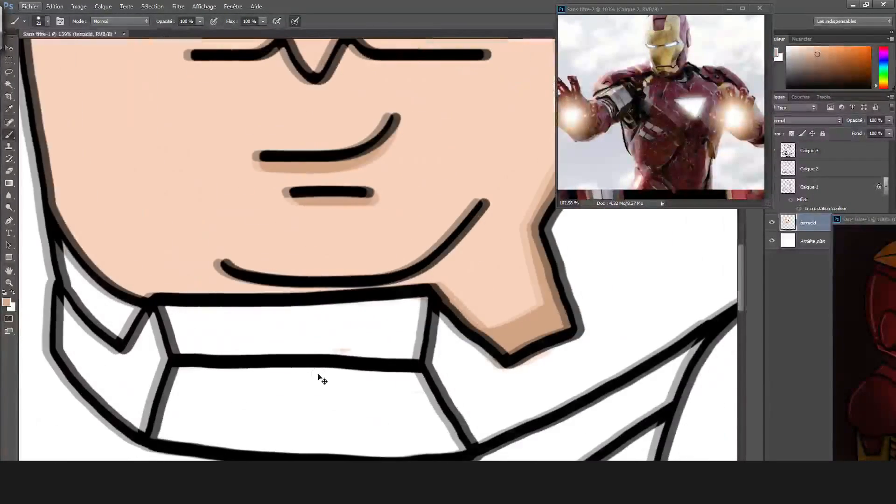
left_click_drag(157, 295, 365, 295)
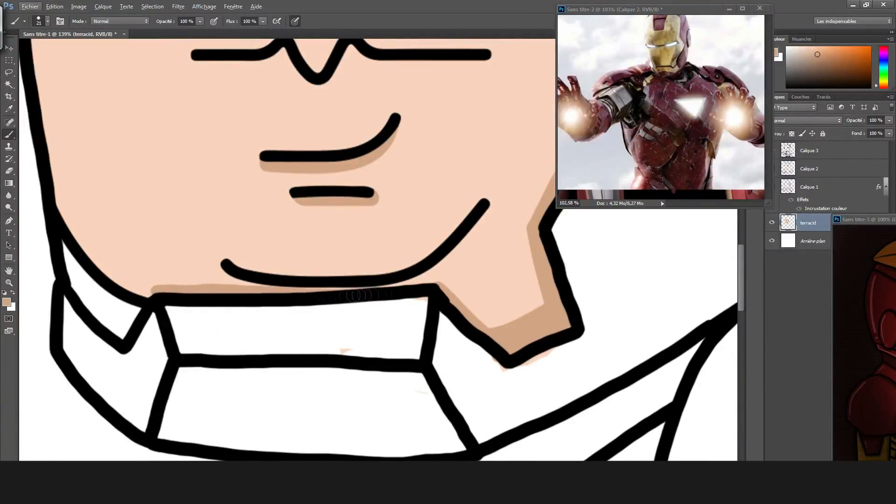
key("ctrl+z")
left_click_drag(161, 293, 406, 293)
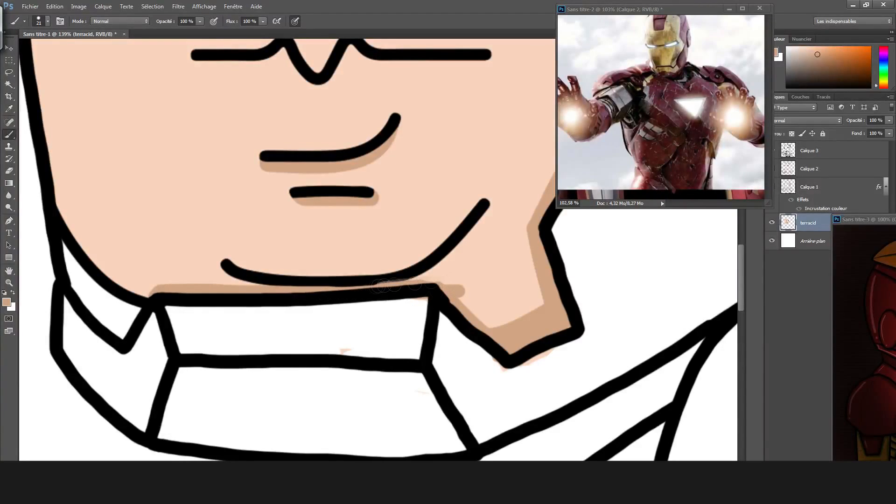
key("ctrl+z")
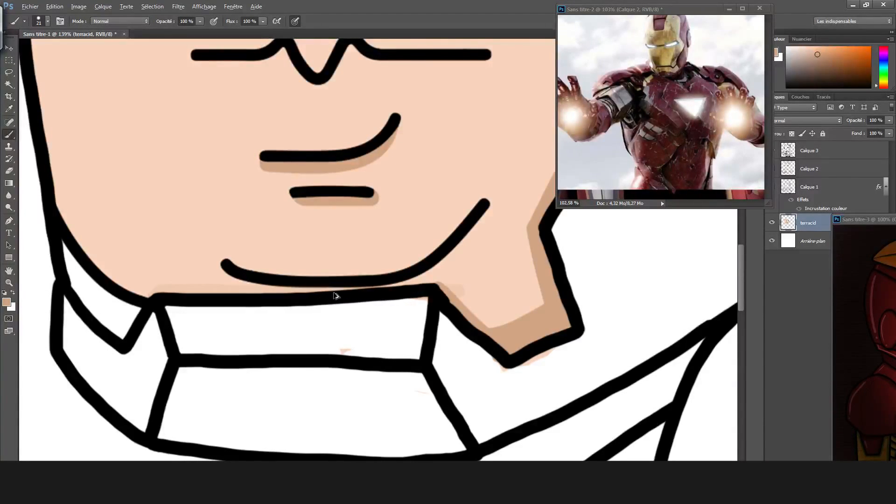
left_click_drag(184, 293, 430, 285)
Refine the shadow band between the chin line and the chin guard so it joins the pointed skin area's shading.
scroll(452, 299, "up", 5)
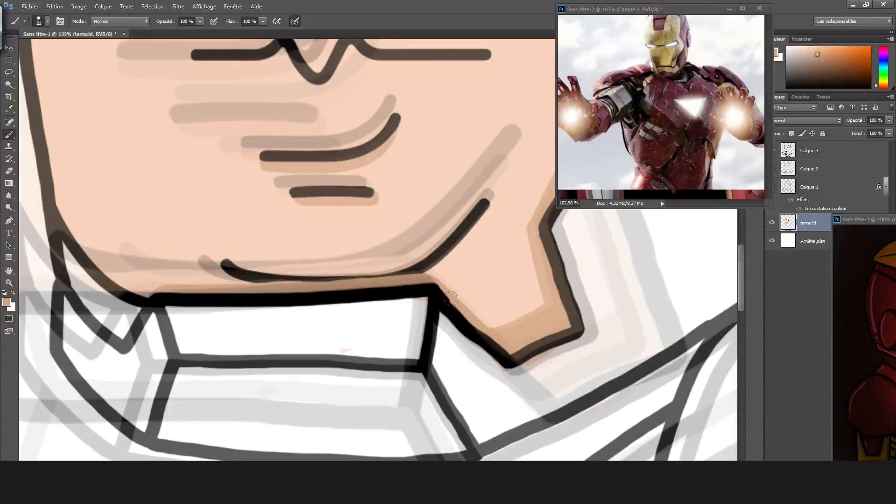
left_click(110, 256, "alt")
left_click_drag(120, 265, 242, 274)
key("ctrl+z")
key("ctrl+z")
mouse_move(115, 262)
left_mouse_down()
mouse_move(294, 268)
mouse_move(377, 251)
left_mouse_up()
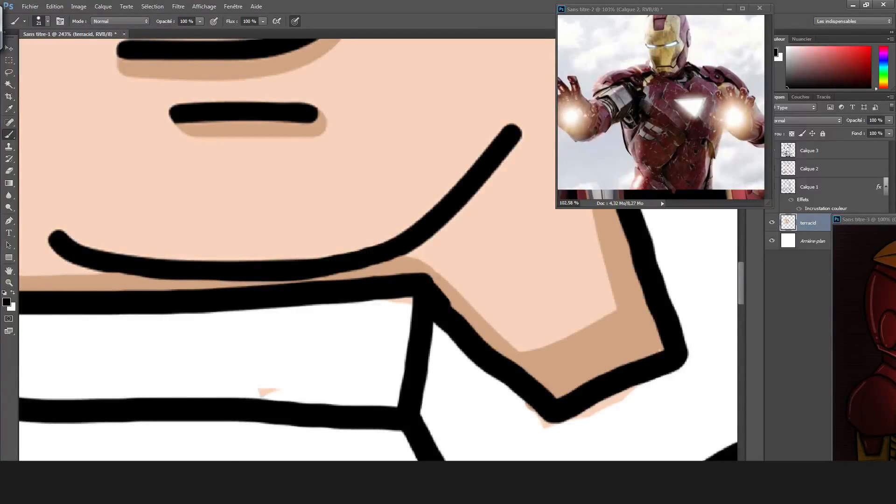
Sample a dark red from the chest armor in the Iron Man reference image as the brush color.
scroll(214, 255, "down", 15)
scroll(212, 175, "up", 15)
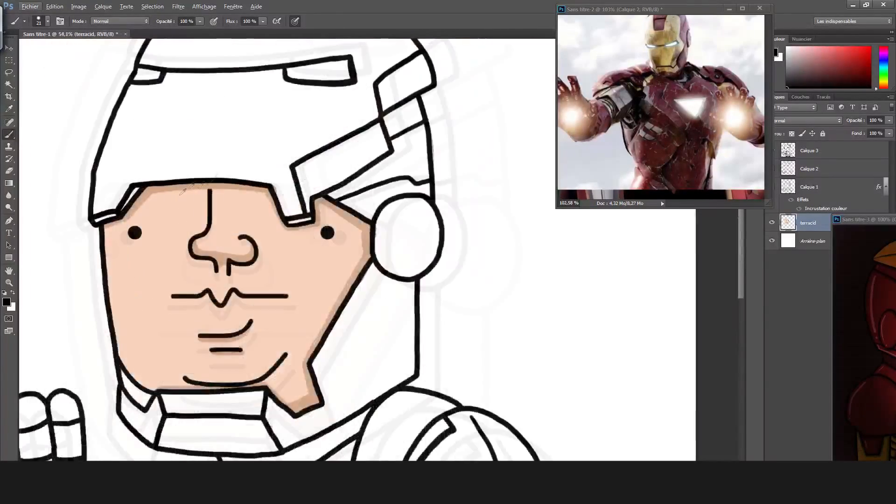
left_click_drag(213, 205, 212, 213)
scroll(252, 329, "down", 10)
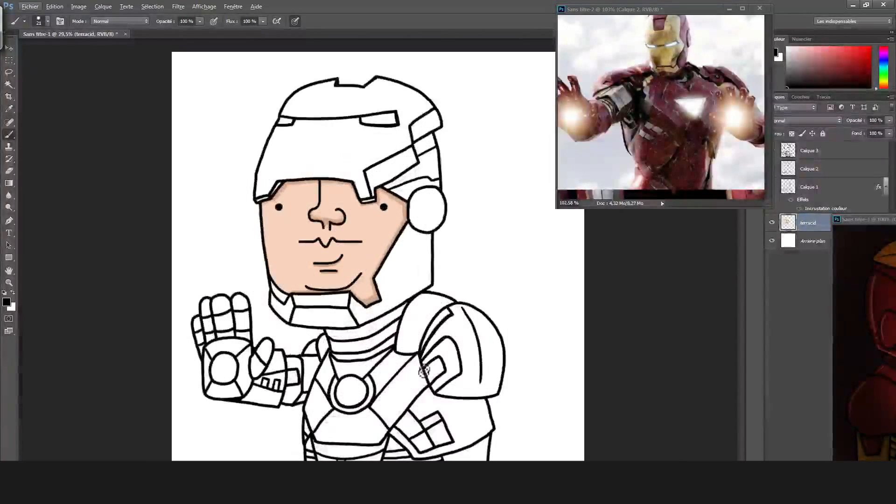
scroll(423, 371, "down", 3)
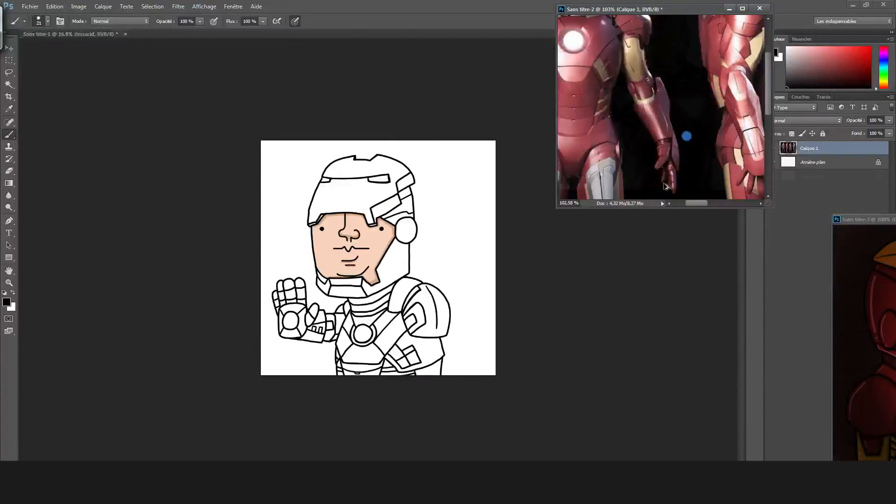
scroll(616, 113, "up", 3)
scroll(616, 114, "up", 3)
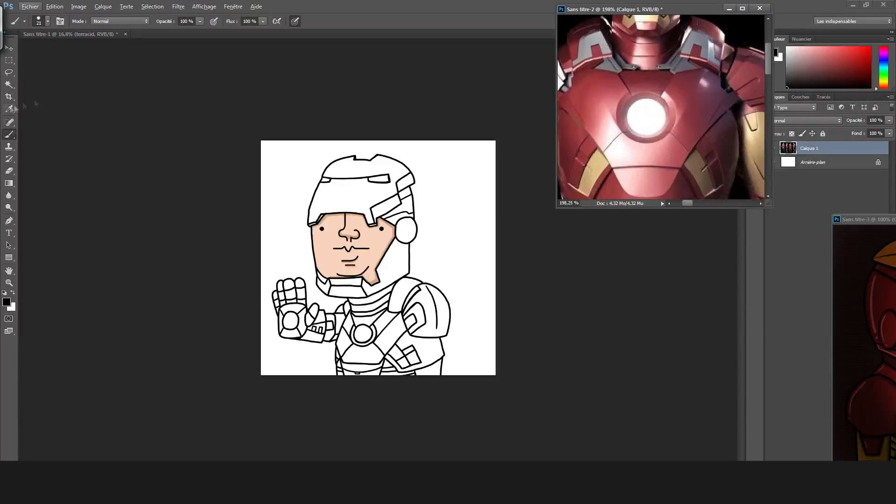
left_click(10, 109)
left_click(585, 77)
left_click(9, 135)
Enlarge the brush and paint the first red strokes on the armor.
left_click(395, 327)
scroll(395, 326, "up", 5)
scroll(394, 326, "down", 2)
left_click(48, 22)
left_click_drag(59, 49, 65, 49)
mouse_move(292, 297)
left_mouse_down()
mouse_move(279, 335)
mouse_move(286, 253)
mouse_move(302, 280)
left_mouse_up()
Adjust the red in the color picker, trying it out with a stroke on the armor.
left_click(6, 303)
left_click(400, 187)
left_click(541, 123)
mouse_move(303, 217)
left_mouse_down()
mouse_move(276, 289)
mouse_move(283, 322)
left_mouse_up()
left_click(7, 302)
left_click(407, 179)
left_click(542, 123)
Set the brush size to 87 and fill the glove, arm, torso, neck and shoulder armor with red.
left_click(48, 21)
left_click_drag(65, 50, 71, 50)
mouse_move(310, 313)
left_mouse_down()
mouse_move(365, 290)
mouse_move(420, 238)
mouse_move(329, 249)
mouse_move(301, 204)
mouse_move(395, 154)
mouse_move(427, 189)
mouse_move(435, 161)
mouse_move(449, 170)
mouse_move(446, 280)
mouse_move(506, 271)
mouse_move(502, 198)
mouse_move(485, 252)
mouse_move(462, 165)
left_mouse_up()
key("e")
key("b")
mouse_move(418, 292)
left_mouse_down()
mouse_move(387, 364)
mouse_move(270, 334)
mouse_move(481, 360)
mouse_move(498, 318)
left_mouse_up()
mouse_move(116, 179)
left_mouse_down()
mouse_move(135, 185)
mouse_move(130, 159)
mouse_move(150, 156)
mouse_move(135, 273)
mouse_move(161, 277)
mouse_move(157, 247)
mouse_move(195, 245)
mouse_move(211, 215)
mouse_move(179, 198)
mouse_move(174, 152)
left_mouse_up()
mouse_move(217, 288)
left_mouse_down()
mouse_move(215, 232)
mouse_move(238, 239)
mouse_move(242, 282)
left_mouse_up()
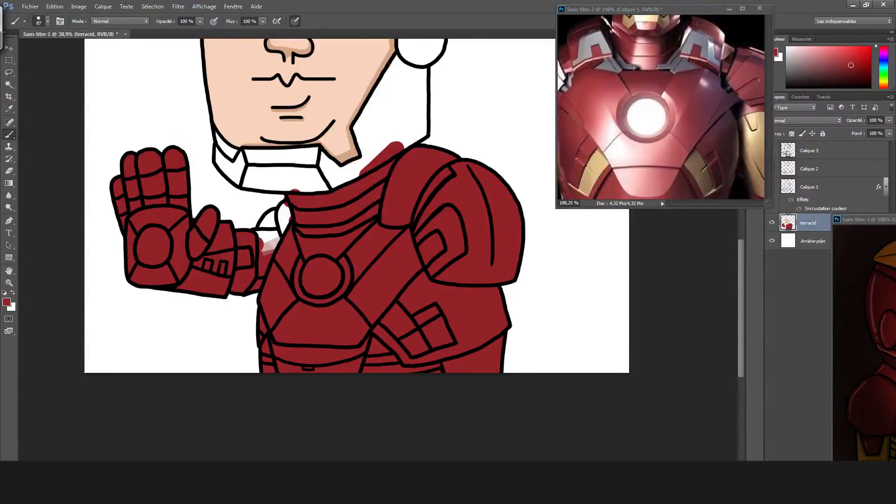
left_click_drag(269, 245, 282, 215)
Fill the helmet's lower side panel and the round ear disc with red.
scroll(374, 227, "up", 3)
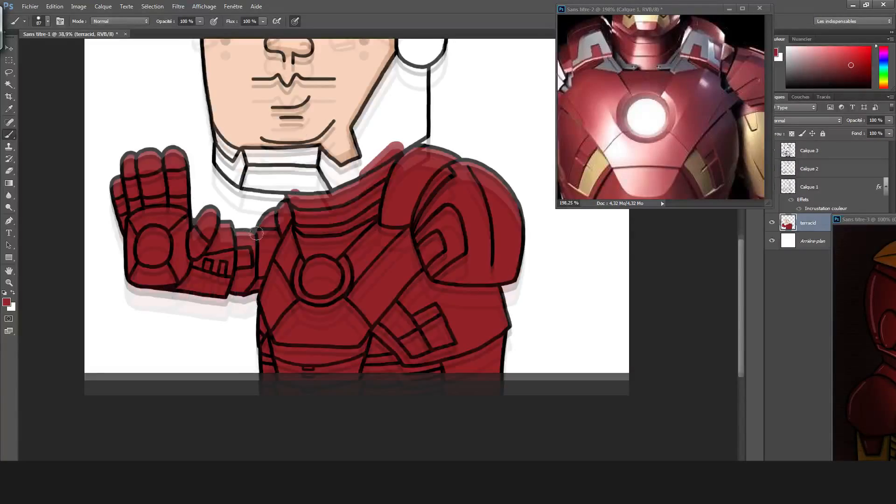
scroll(369, 228, "up", 2)
mouse_move(394, 309)
left_mouse_down()
mouse_move(404, 343)
mouse_move(400, 295)
mouse_move(453, 221)
mouse_move(425, 295)
mouse_move(467, 314)
mouse_move(467, 241)
left_mouse_up()
mouse_move(470, 180)
left_mouse_down()
mouse_move(451, 205)
mouse_move(481, 163)
mouse_move(479, 179)
left_mouse_up()
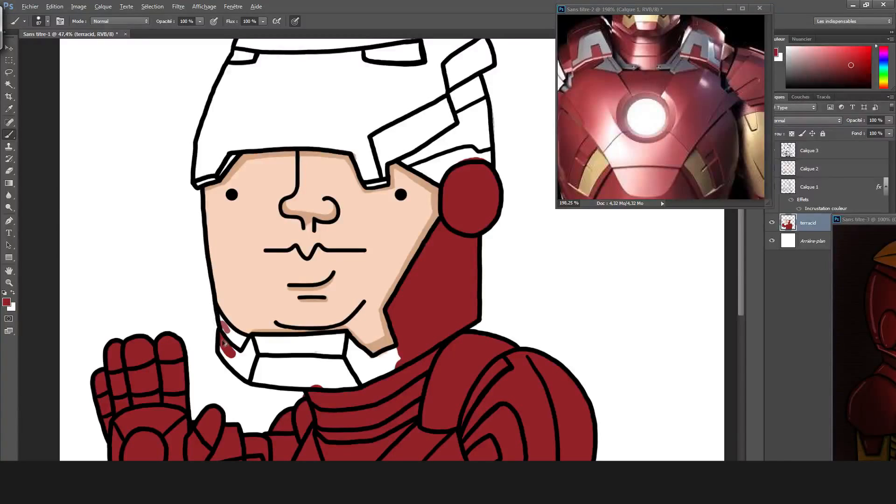
Undo the stray chin stroke and fill the chin guard and the helmet's rear side plates with red.
key("ctrl+z")
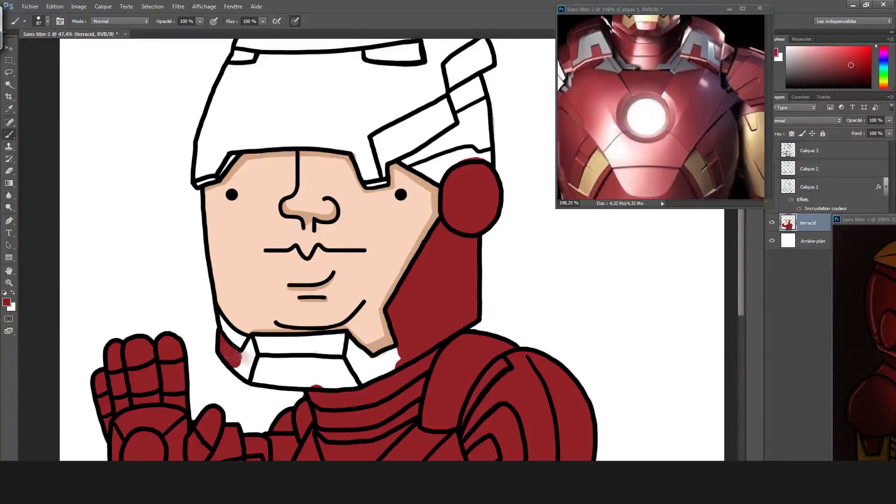
mouse_move(240, 366)
left_mouse_down()
mouse_move(301, 345)
mouse_move(357, 369)
mouse_move(359, 350)
mouse_move(369, 380)
left_mouse_up()
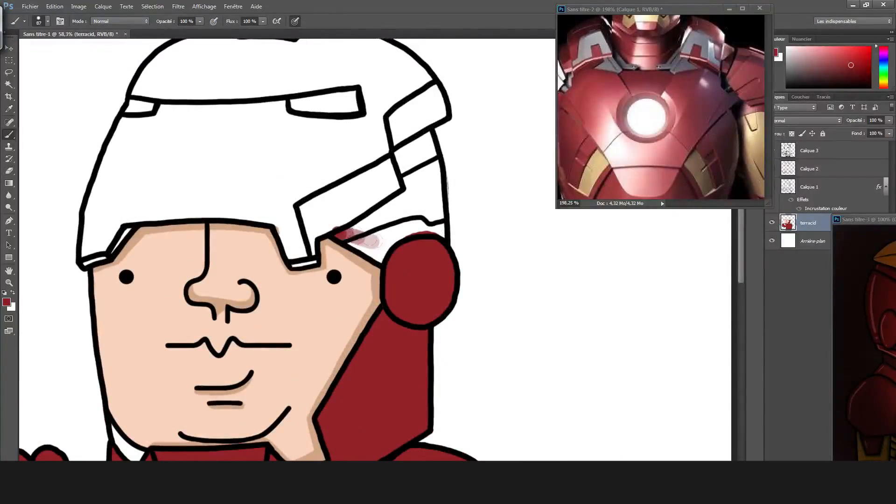
mouse_move(369, 240)
left_mouse_down()
mouse_move(407, 163)
mouse_move(433, 213)
mouse_move(422, 140)
left_mouse_up()
left_click_drag(422, 140, 436, 215)
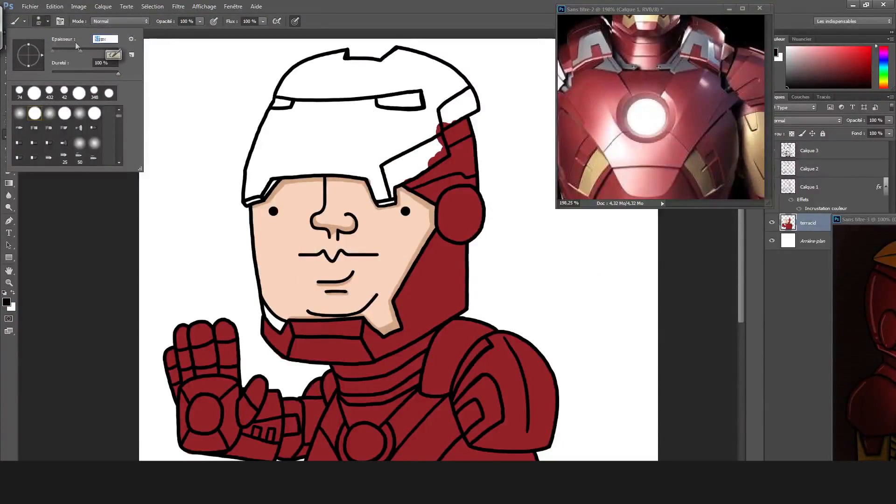
Ink pointed helmet plates in black along the outer edge of the face on the Calque 3 layer.
double_click(76, 44)
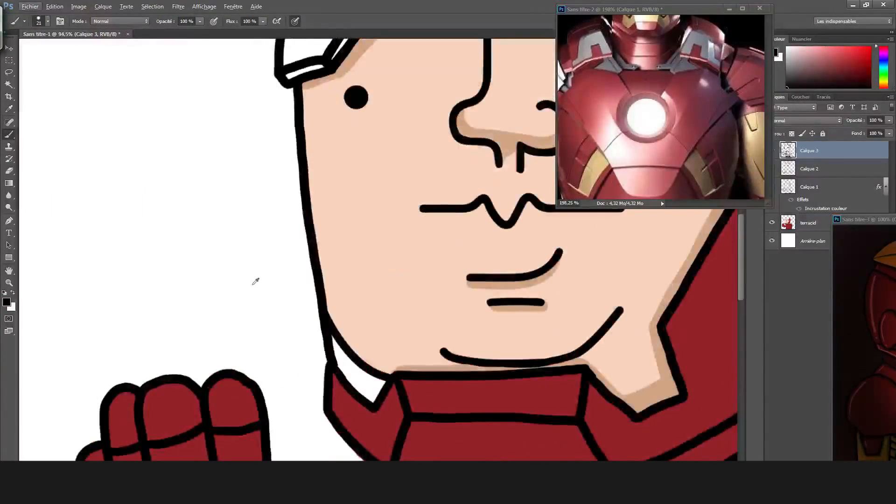
mouse_move(281, 94)
left_mouse_down()
mouse_move(329, 412)
mouse_move(285, 228)
mouse_move(281, 84)
left_mouse_up()
key("ctrl+z")
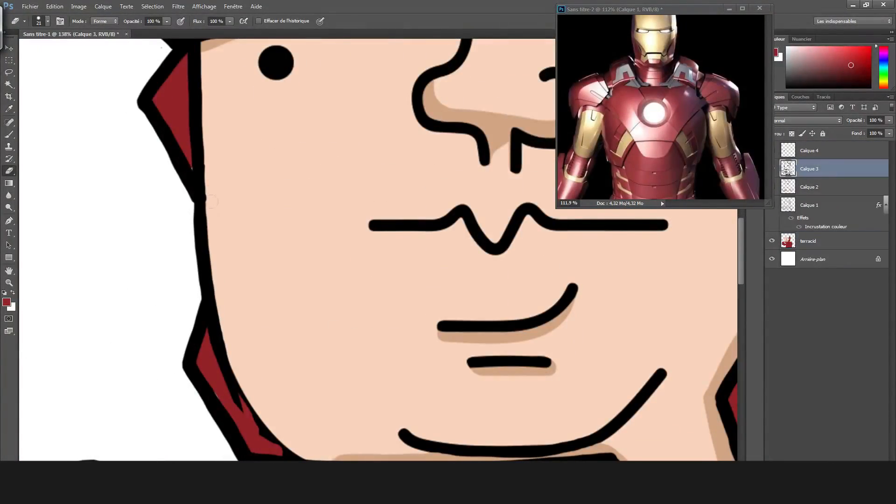
Sample the black outline color and touch up the outlines of the pointed plates beside the face.
key("i")
left_click(240, 399)
key("b")
left_click(47, 22)
left_click(19, 93)
left_click(196, 138)
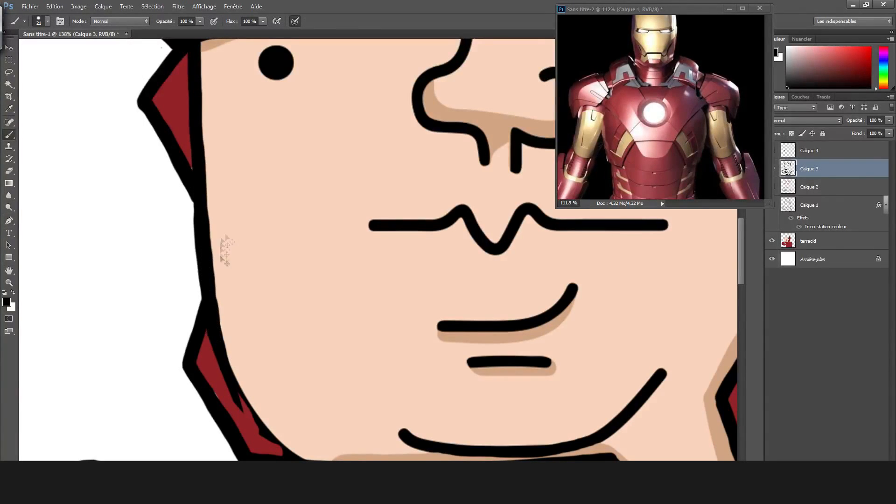
left_click_drag(247, 413, 286, 454)
Select the terracid layer and sample the gold of the reference image's helmet as the brush color.
key("i")
left_click(260, 444)
key("b")
left_click(814, 241)
scroll(312, 191, "down", 6)
scroll(302, 190, "down", 3)
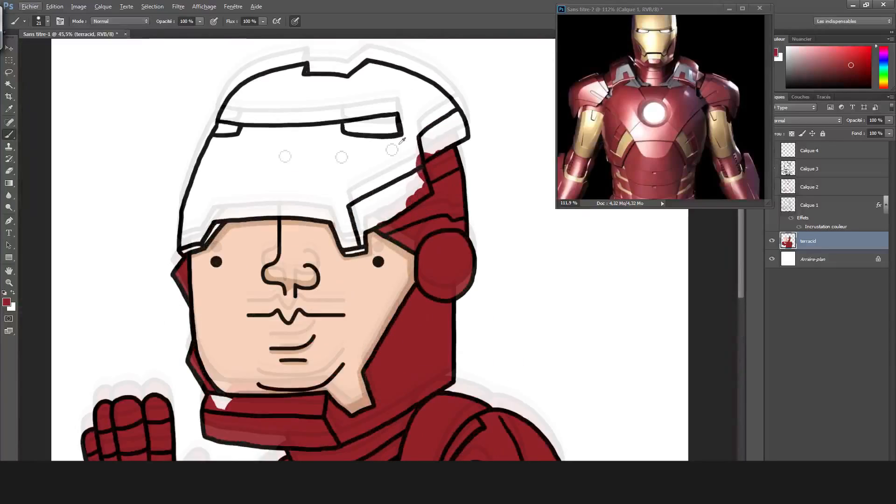
left_click(666, 20)
key("b")
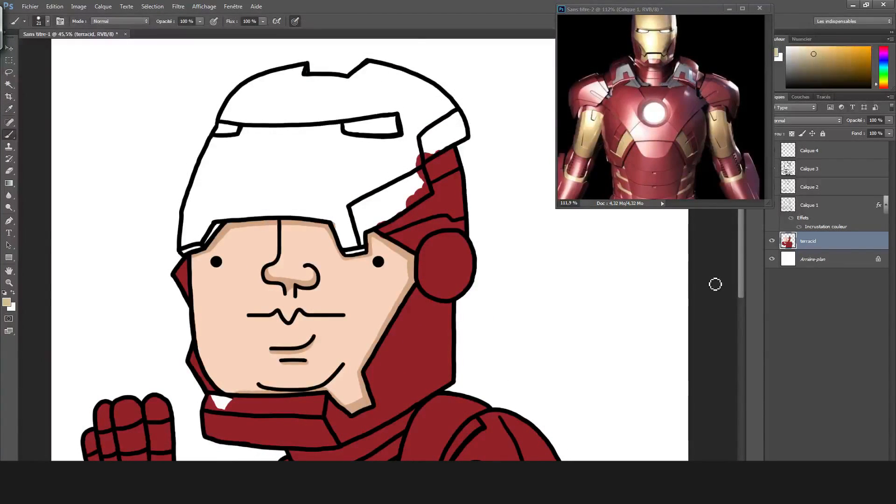
Fine-tune the gold in the color picker and set the brush size to 59.
left_click_drag(209, 225, 227, 201)
key("ctrl+z")
left_click(7, 303)
left_click_drag(358, 145, 365, 147)
left_click_drag(454, 234, 454, 232)
left_click(550, 123)
left_click(47, 21)
key("Return")
Paint the lower part and side plates of the helmet and the upper chin guard band gold on the terracid layer.
mouse_move(222, 211)
left_mouse_down()
mouse_move(190, 213)
mouse_move(230, 128)
mouse_move(240, 201)
mouse_move(327, 215)
mouse_move(350, 245)
mouse_move(376, 201)
mouse_move(390, 210)
mouse_move(424, 190)
mouse_move(413, 168)
mouse_move(398, 172)
mouse_move(459, 134)
mouse_move(455, 118)
mouse_move(433, 176)
left_mouse_up()
left_click(457, 161, "alt")
left_click(391, 203, "alt")
mouse_move(211, 401)
left_mouse_down()
mouse_move(278, 403)
mouse_move(249, 411)
mouse_move(280, 402)
left_mouse_up()
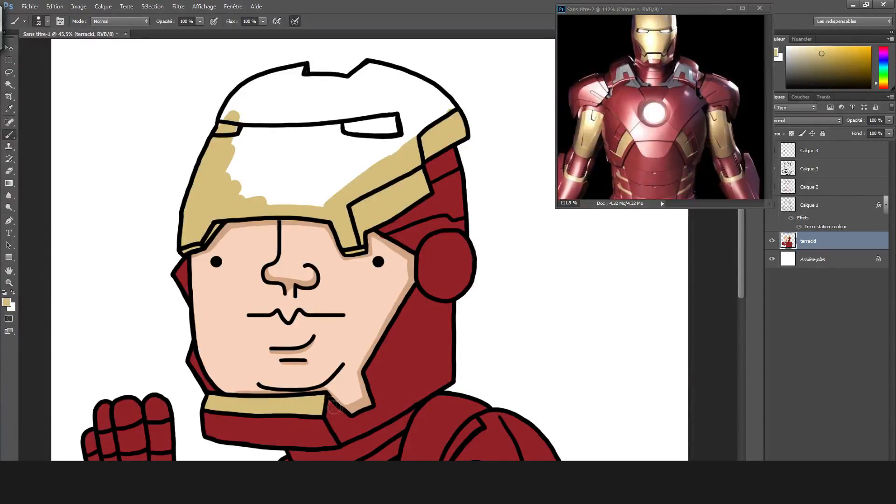
Close off the plate between the cheek and chin guard with 21 px black lines on the Calque 3 layer.
scroll(359, 411, "up", 5)
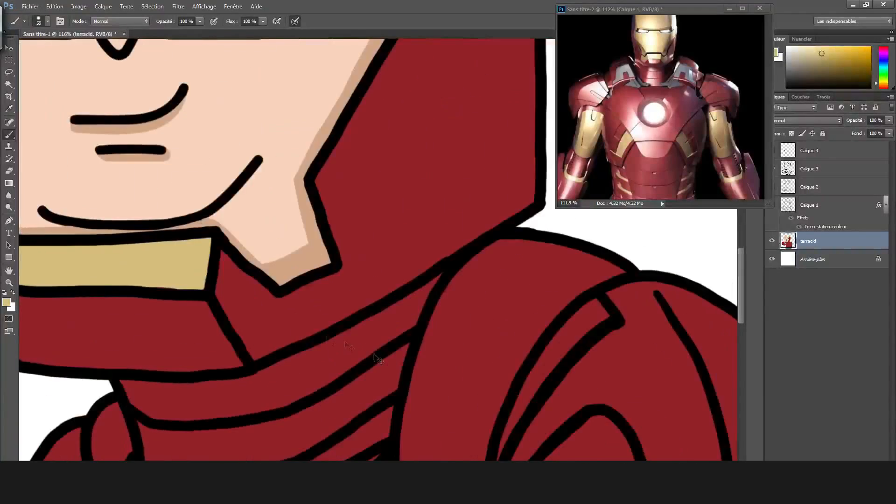
left_click(242, 310, "alt")
left_click(48, 22)
left_click(38, 94)
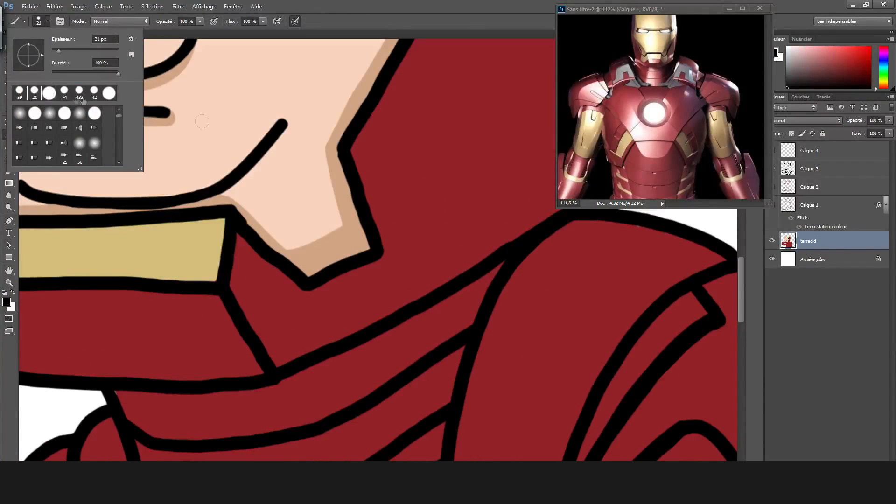
left_click(850, 156)
left_click(821, 170)
left_click_drag(376, 252, 391, 283)
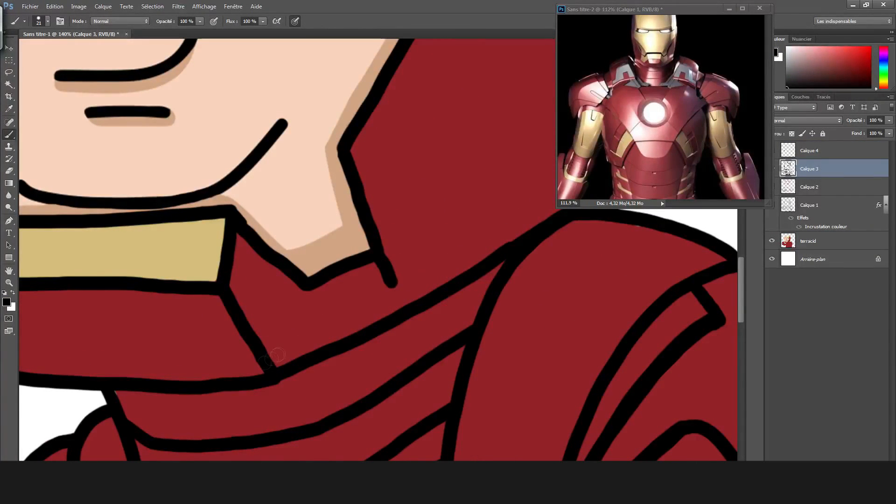
left_click_drag(270, 356, 395, 283)
Select the terracid layer, sample the gold and fill the plate beside the chin.
left_click(824, 240)
left_click(170, 233, "alt")
mouse_move(233, 260)
left_mouse_down()
mouse_move(269, 343)
mouse_move(364, 269)
mouse_move(275, 301)
mouse_move(261, 263)
mouse_move(291, 290)
left_mouse_up()
scroll(344, 162, "down", 8)
Set the brush size to 53 and fill the remaining white of the helmet's faceplate and crown with gold.
scroll(369, 140, "up", 3)
scroll(299, 88, "up", 3)
left_click(47, 22)
left_click_drag(54, 47, 57, 47)
mouse_move(290, 215)
left_mouse_down()
mouse_move(422, 197)
mouse_move(273, 151)
left_mouse_up()
mouse_move(301, 108)
left_mouse_down()
mouse_move(317, 80)
mouse_move(359, 75)
mouse_move(434, 107)
mouse_move(479, 97)
mouse_move(362, 83)
mouse_move(485, 66)
mouse_move(530, 114)
mouse_move(481, 73)
left_mouse_up()
scroll(481, 240, "up", 3)
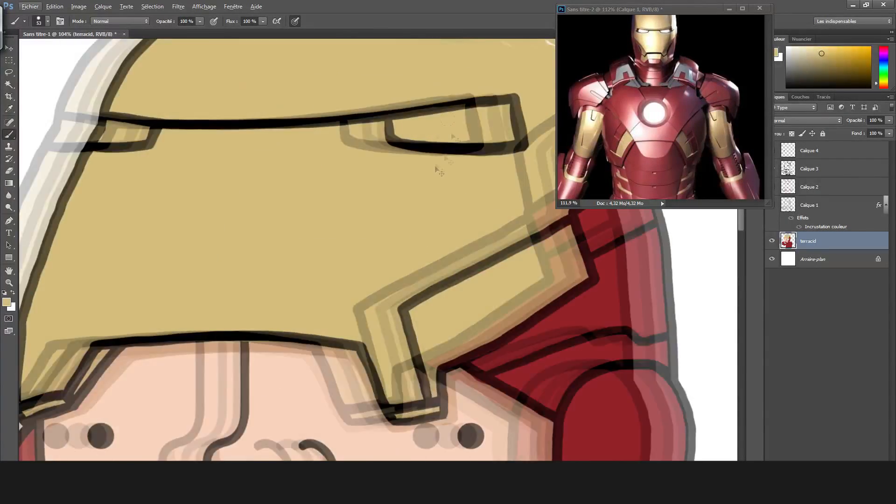
Touch up the skin shadow under the helmet and extend the black nose line up to the helmet edge with a 21 px brush.
left_click(444, 299, "alt")
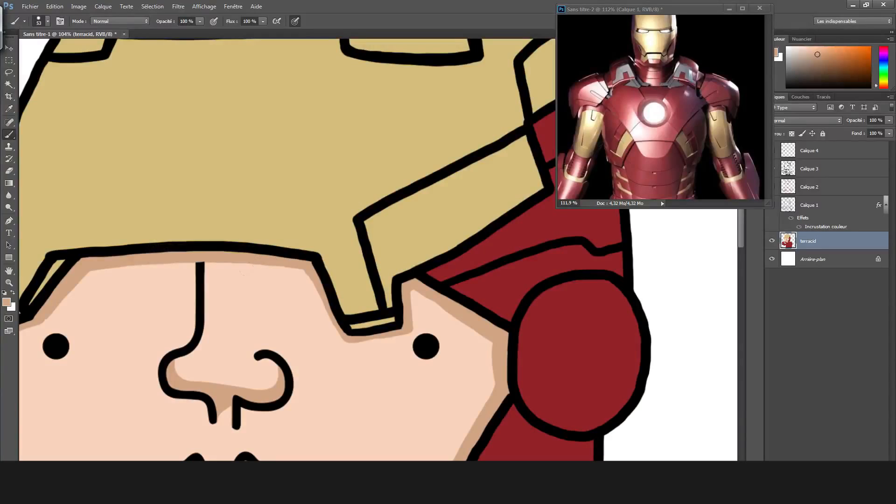
left_click(228, 246, "alt")
left_click(47, 22)
left_click(36, 94)
left_click(200, 272)
left_click_drag(201, 247, 201, 254)
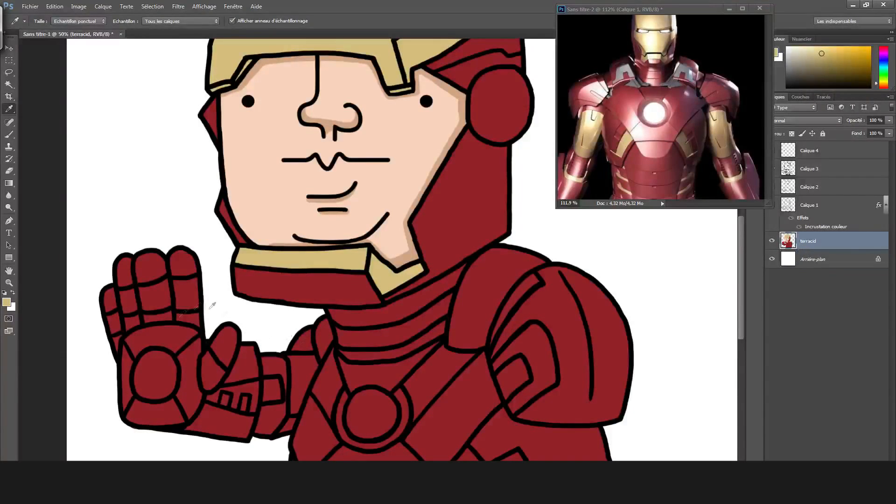
Paint the wrist panel and forearm of the raised arm gold, with the brush enlarged to 47.
key("b")
scroll(303, 311, "down", 3)
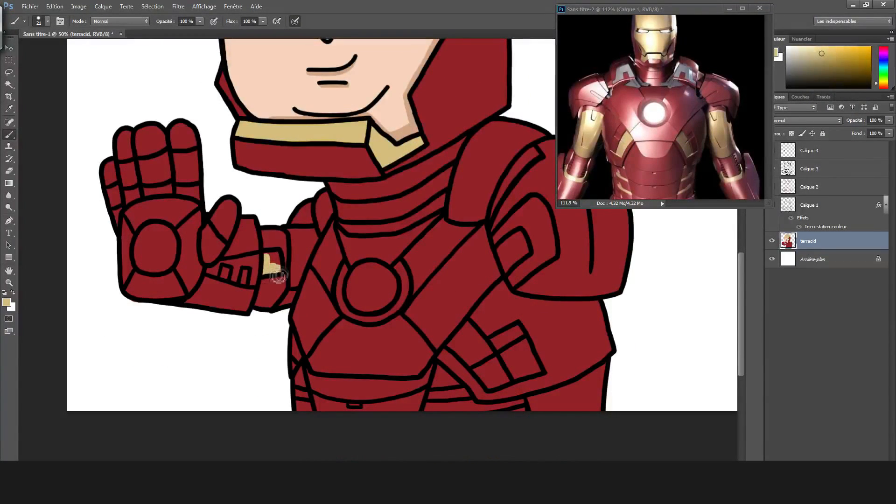
left_click(47, 22)
left_click_drag(35, 53, 41, 53)
mouse_move(283, 305)
left_mouse_down()
mouse_move(296, 233)
mouse_move(320, 238)
left_mouse_up()
left_click(326, 247, "alt")
left_click(327, 135, "alt")
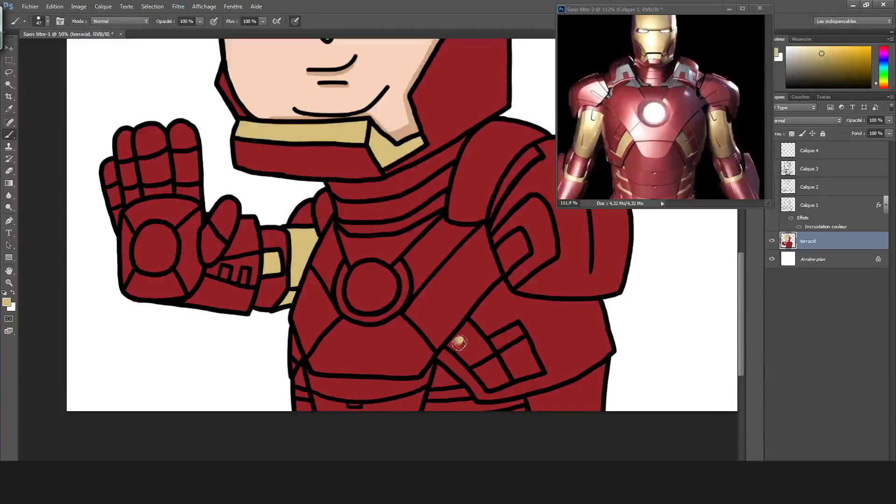
Fill the side panels beside the abdomen, the waist strips and the shoulder panel with gold.
left_click_drag(501, 379, 470, 346)
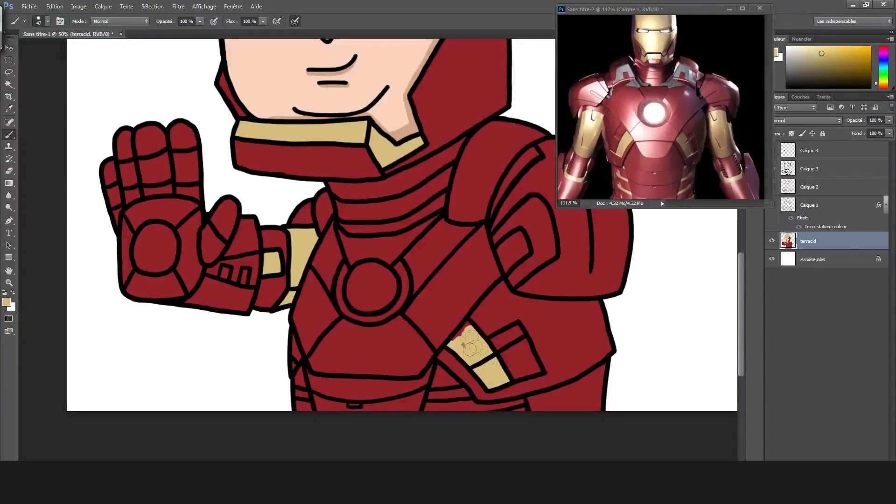
left_click(474, 315, "alt")
left_click(476, 317)
left_click(470, 348, "alt")
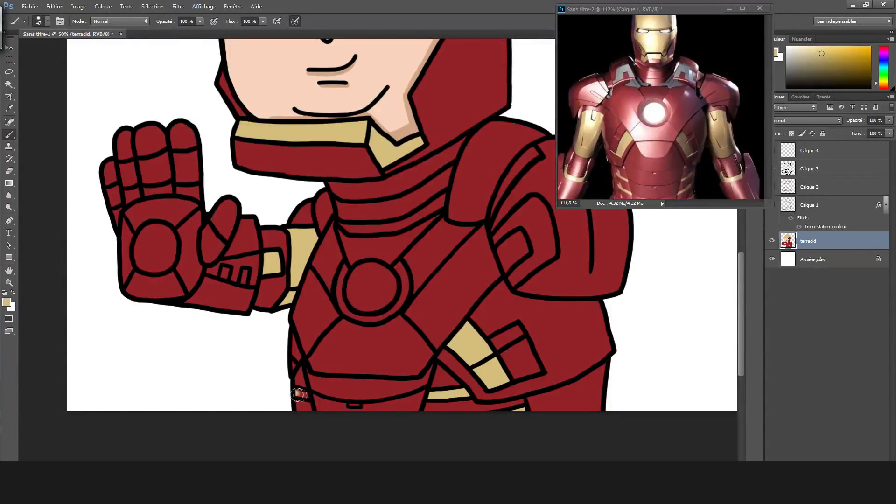
left_click(546, 232, "alt")
left_click(537, 248)
key("o")
key("i")
left_click(515, 249)
Examine the side view of the armor in the reference image and compare it with the colored drawing.
left_click_drag(672, 204, 721, 205)
left_click(534, 329, "ctrl")
scroll(529, 332, "right", 5)
scroll(529, 332, "left", 3)
left_click(549, 486)
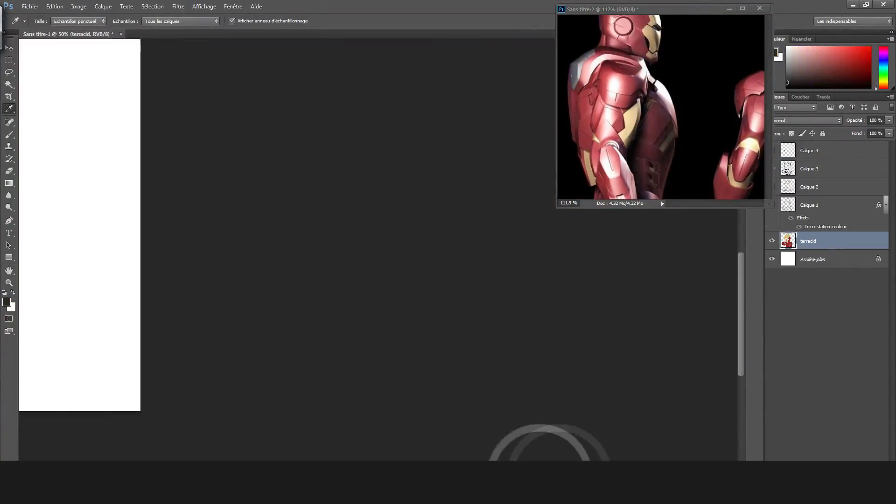
scroll(373, 374, "left", 10)
left_click(316, 344)
scroll(315, 339, "left", 2)
key("b")
scroll(314, 336, "up", 6)
scroll(380, 326, "down", 4)
scroll(380, 325, "right", 3)
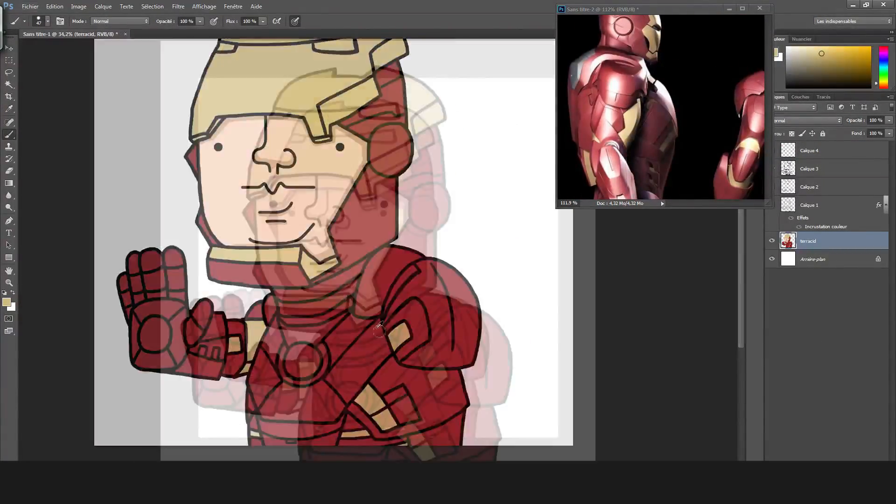
scroll(379, 333, "down", 4)
scroll(380, 340, "up", 5)
scroll(427, 356, "up", 2)
scroll(426, 356, "left", 4)
scroll(426, 356, "left", 2)
scroll(425, 356, "up", 1)
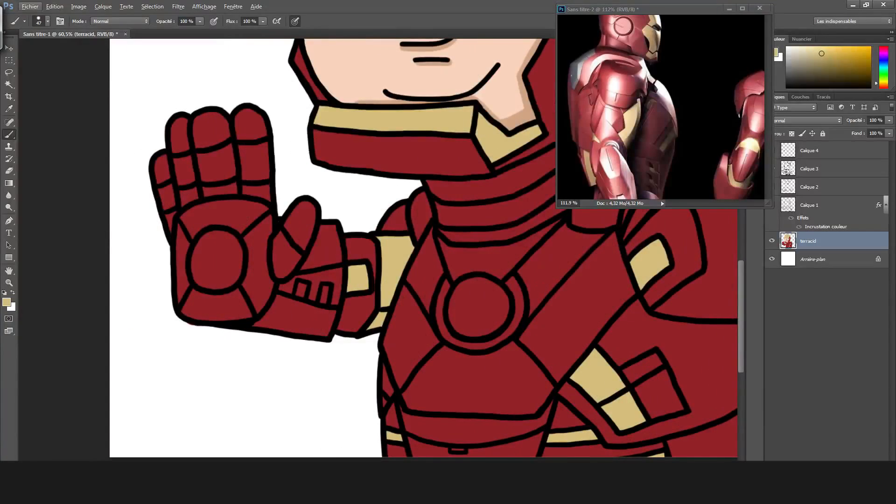
Mix a pale blue-white in the color picker and fill the palm and chest circles with it.
left_click(7, 302)
left_click(446, 185)
left_click(351, 140)
left_click(545, 125)
left_click_drag(205, 248, 212, 280)
left_click(7, 302)
left_click(326, 134)
left_click(544, 124)
mouse_move(205, 247)
left_mouse_down()
mouse_move(217, 270)
mouse_move(210, 248)
left_mouse_up()
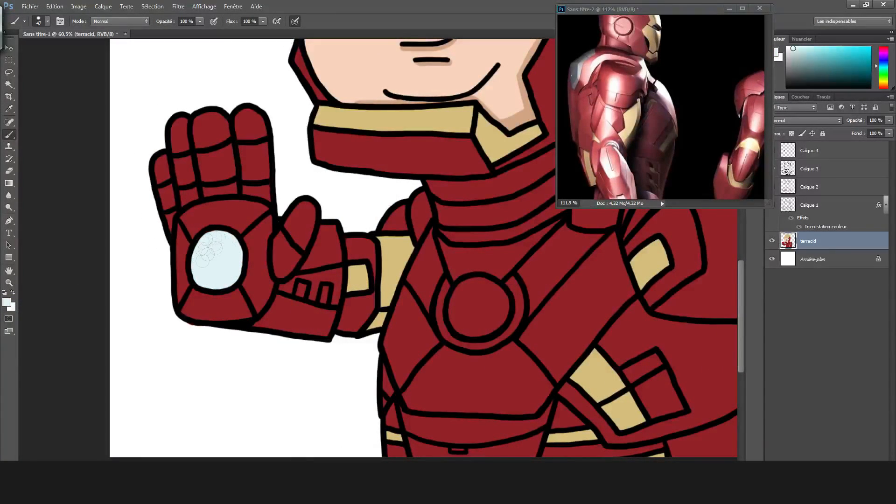
mouse_move(462, 305)
left_mouse_down()
mouse_move(477, 322)
mouse_move(490, 301)
left_mouse_up()
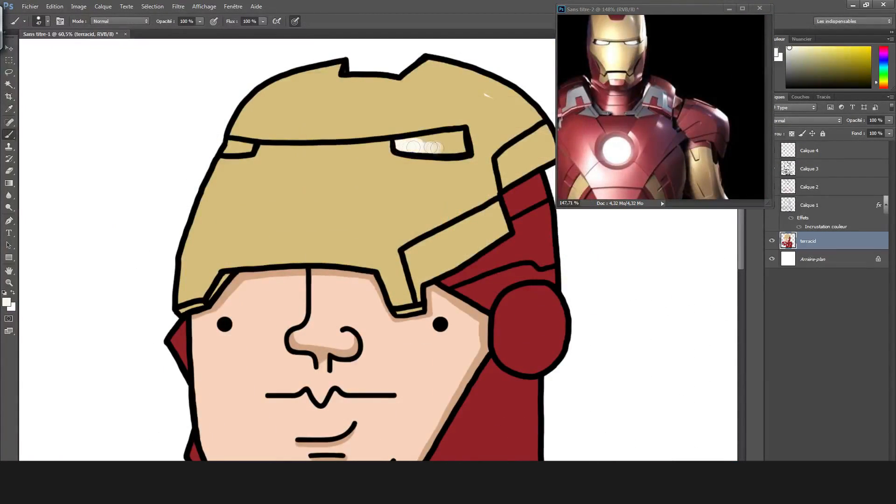
Fill the helmet's eye slots and the palm and chest circles with a warm off-white and cover the unpainted speck on the helmet.
left_click_drag(434, 147, 451, 148)
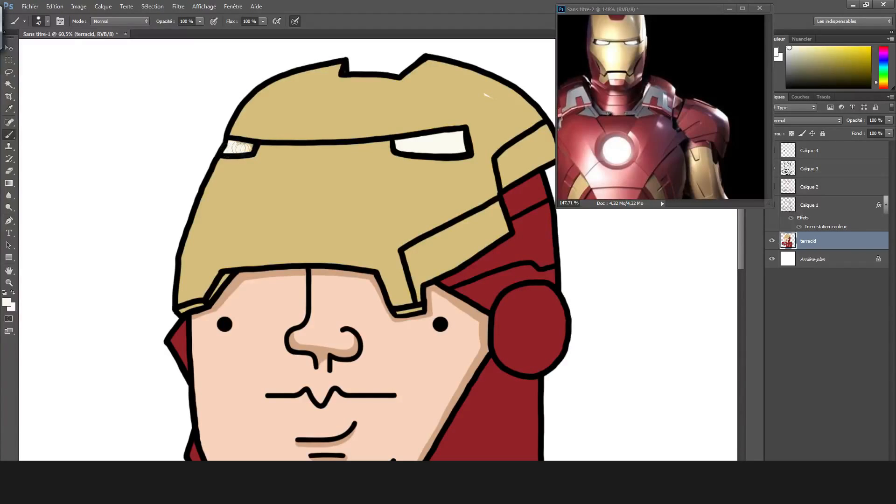
left_click(485, 96, "alt")
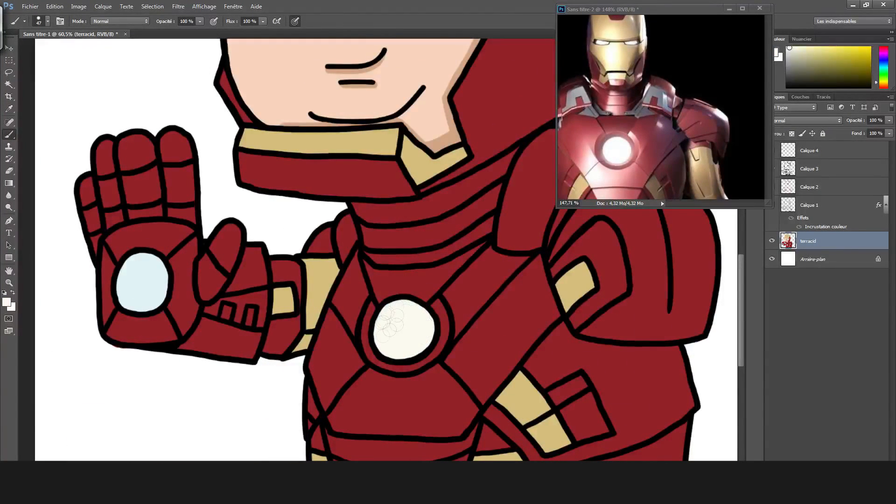
left_click_drag(141, 261, 133, 287)
Mix a darker gold in the color picker and shade the gold areas of the raised forearm and wrist.
left_click(6, 302)
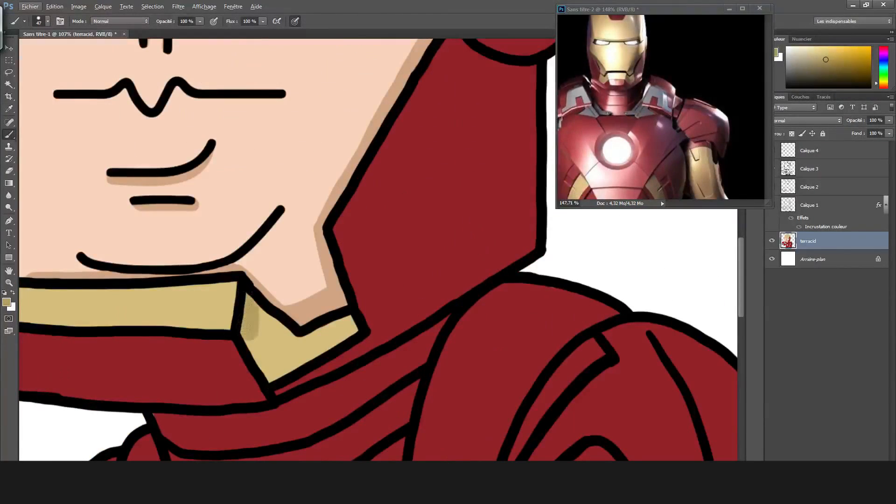
mouse_move(250, 317)
left_mouse_down()
mouse_move(268, 362)
mouse_move(273, 339)
mouse_move(335, 328)
left_mouse_up()
left_click(6, 302)
left_click(370, 175)
left_click(541, 123)
mouse_move(255, 307)
left_mouse_down()
mouse_move(273, 366)
mouse_move(344, 330)
left_mouse_up()
left_click_drag(222, 286, 227, 293)
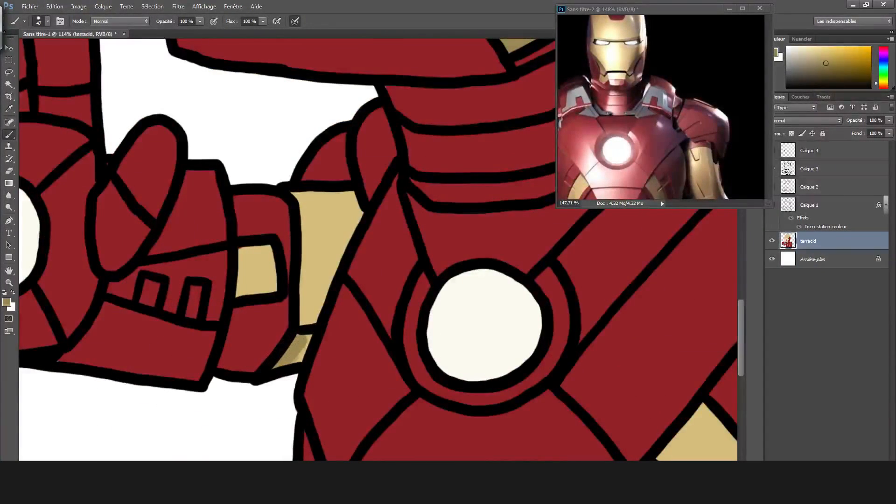
left_click_drag(322, 187, 301, 310)
left_click_drag(248, 249, 244, 294)
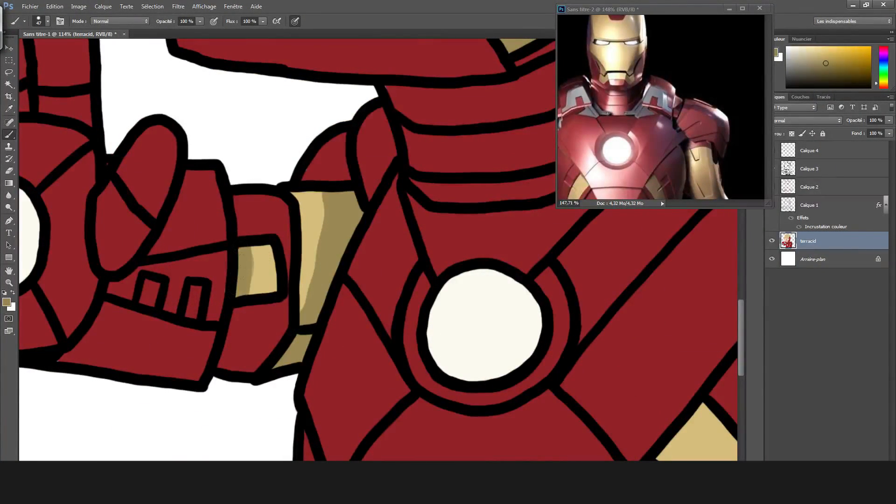
left_click(245, 259, "alt")
left_click(245, 259, "alt")
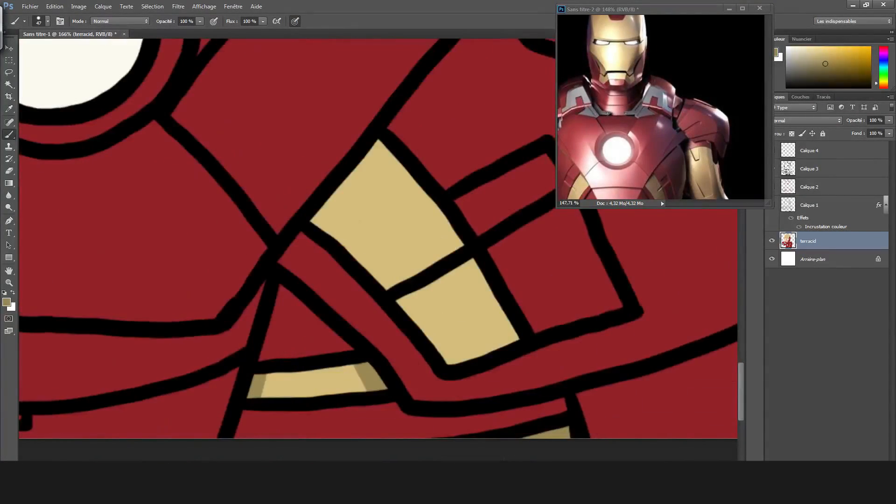
Shade the gold side panel at the waist and the helmet's two side plates with the darker gold.
left_click_drag(322, 228, 381, 140)
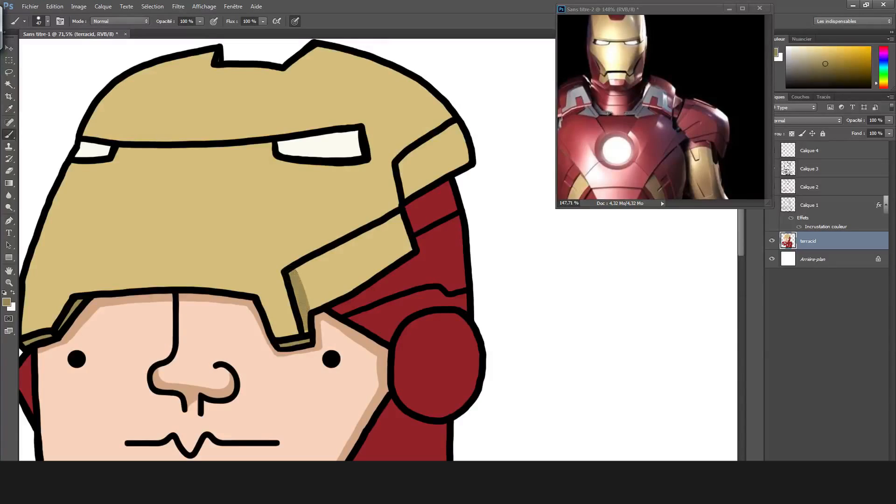
mouse_move(305, 303)
left_mouse_down()
mouse_move(354, 259)
mouse_move(385, 264)
left_mouse_up()
left_click_drag(396, 218, 366, 261)
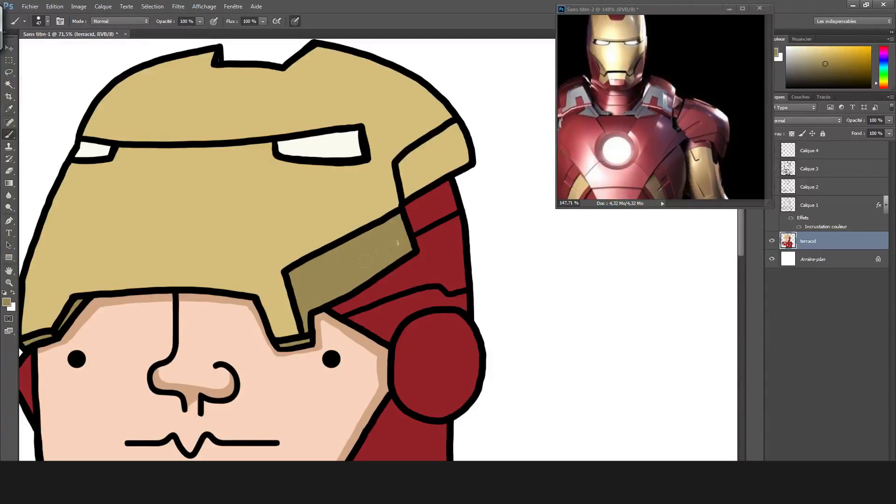
mouse_move(405, 175)
left_mouse_down()
mouse_move(445, 158)
mouse_move(440, 139)
mouse_move(460, 150)
left_mouse_up()
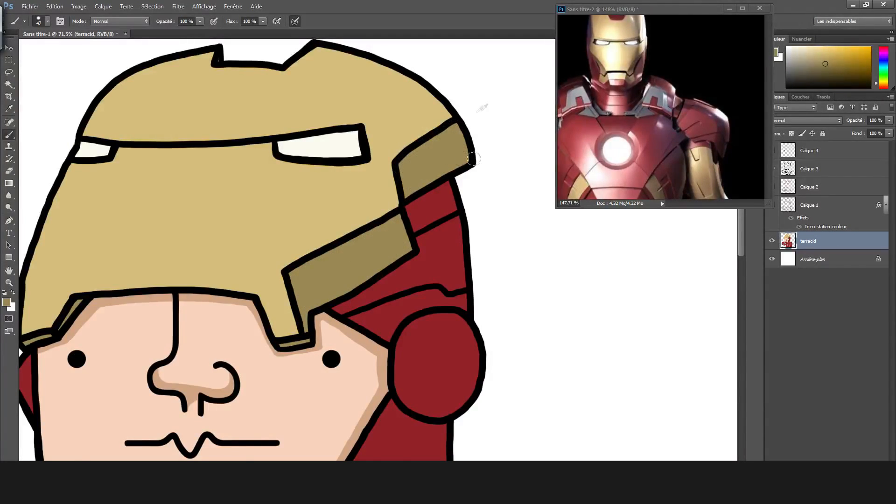
scroll(474, 158, "down", 5)
scroll(408, 167, "up", 5)
scroll(355, 175, "up", 7)
mouse_move(77, 246)
left_mouse_down()
mouse_move(292, 248)
mouse_move(286, 254)
mouse_move(427, 274)
left_mouse_up()
key("ctrl+z")
key("ctrl+z")
Paint a dark gold shadow over the faceplate's far side, curving from the crown past the eye slot to the lower edge.
mouse_move(449, 127)
left_mouse_down()
mouse_move(382, 228)
mouse_move(341, 220)
mouse_move(454, 137)
left_mouse_up()
left_click_drag(325, 276, 176, 446)
scroll(347, 345, "down", 3)
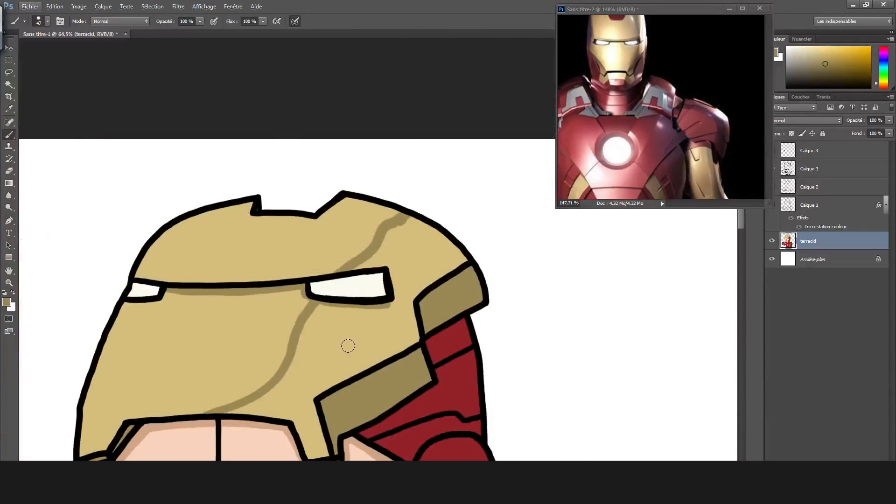
mouse_move(245, 410)
left_mouse_down()
mouse_move(315, 416)
mouse_move(308, 434)
mouse_move(319, 392)
mouse_move(316, 333)
mouse_move(295, 371)
mouse_move(305, 335)
mouse_move(343, 322)
mouse_move(305, 377)
mouse_move(399, 345)
mouse_move(385, 316)
mouse_move(415, 302)
mouse_move(396, 253)
mouse_move(403, 233)
mouse_move(413, 256)
mouse_move(447, 282)
mouse_move(434, 233)
left_mouse_up()
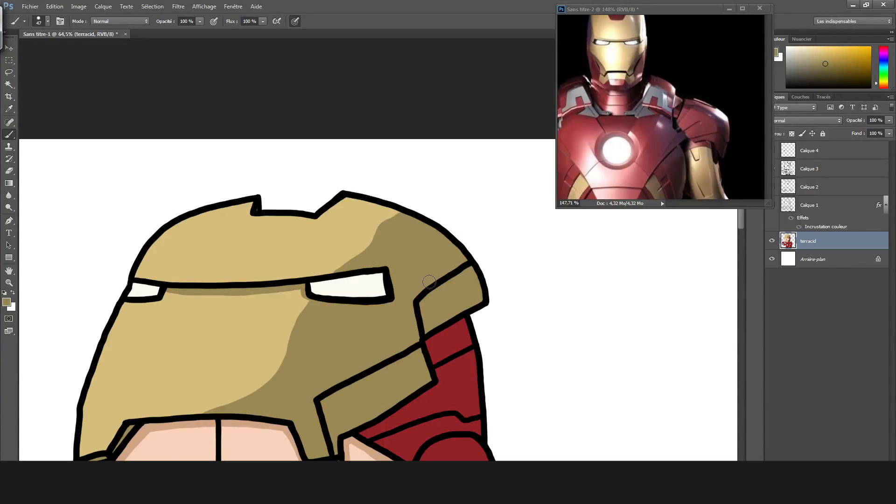
Sample the armor red, darken it in the color picker and shade the red helmet sections beneath the gold side plates.
scroll(429, 282, "down", 5)
scroll(454, 77, "up", 7)
left_click(403, 212, "alt")
left_click(6, 302)
left_click_drag(409, 182, 409, 202)
key("Return")
key("b")
left_click_drag(273, 282, 356, 240)
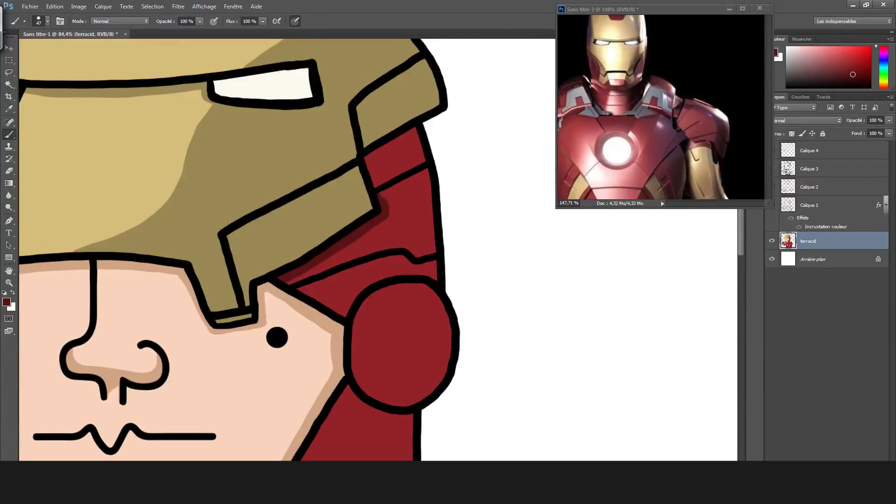
mouse_move(363, 158)
left_mouse_down()
mouse_move(410, 129)
mouse_move(376, 177)
left_mouse_up()
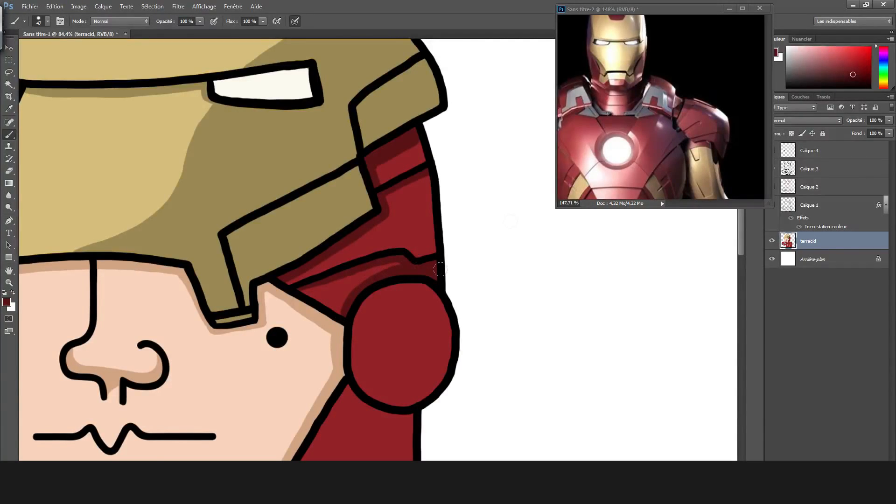
Shade the outer side and bottom of the round ear disc in dark red.
scroll(440, 269, "down", 3)
scroll(445, 345, "up", 2)
mouse_move(308, 276)
left_mouse_down()
mouse_move(404, 311)
mouse_move(391, 319)
left_mouse_up()
key("ctrl+z")
mouse_move(400, 116)
left_mouse_down()
mouse_move(373, 277)
mouse_move(369, 261)
mouse_move(358, 284)
mouse_move(361, 274)
mouse_move(391, 283)
mouse_move(424, 223)
mouse_move(424, 138)
left_mouse_up()
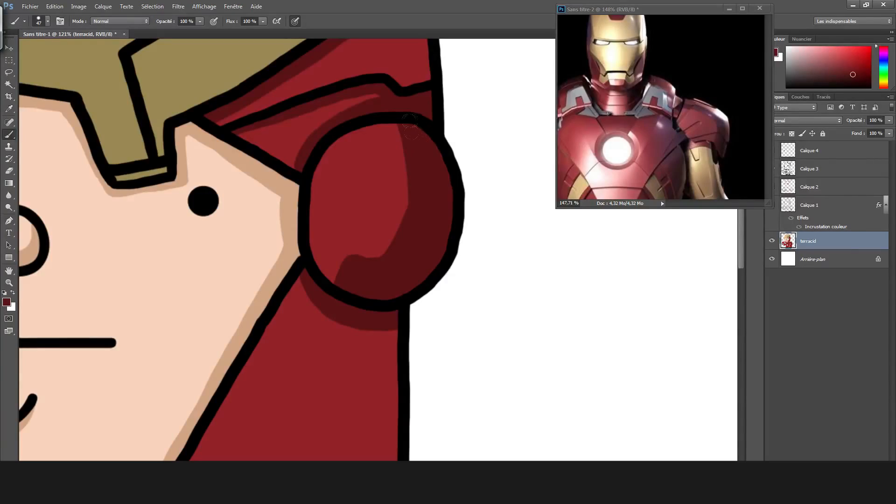
Shade the rear and lower edge of the red helmet side in dark red and erase the excess outside the outline.
scroll(387, 286, "down", 5)
scroll(346, 176, "up", 2)
left_click_drag(389, 99, 357, 239)
mouse_move(203, 358)
left_mouse_down()
mouse_move(387, 233)
mouse_move(390, 214)
left_mouse_up()
left_click_drag(401, 184, 409, 108)
key("e")
left_click_drag(436, 224, 433, 246)
key("b")
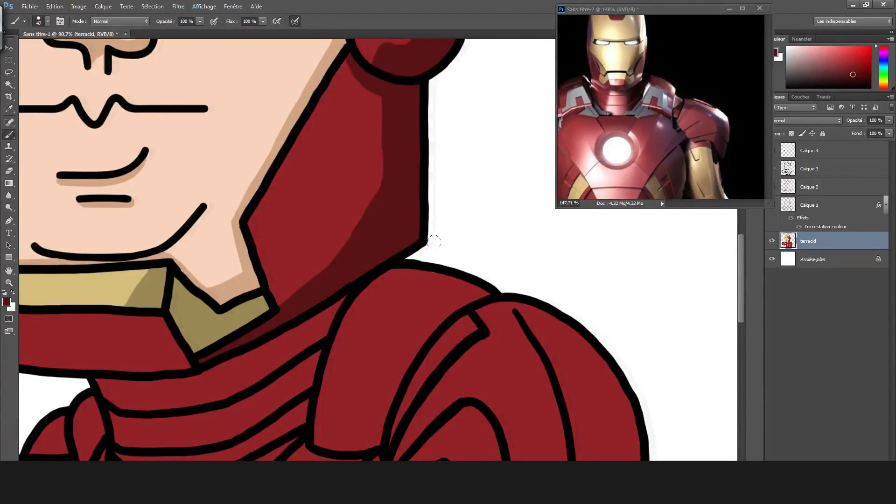
Shade the bottom edge and far end of the red chin guard in dark red.
scroll(314, 330, "up", 5)
scroll(315, 330, "left", 3)
mouse_move(42, 347)
left_mouse_down()
mouse_move(306, 351)
mouse_move(402, 299)
mouse_move(407, 336)
mouse_move(388, 347)
mouse_move(399, 368)
mouse_move(448, 354)
left_mouse_up()
left_click(454, 309, "alt")
left_click_drag(445, 316, 455, 337)
left_click(435, 363, "alt")
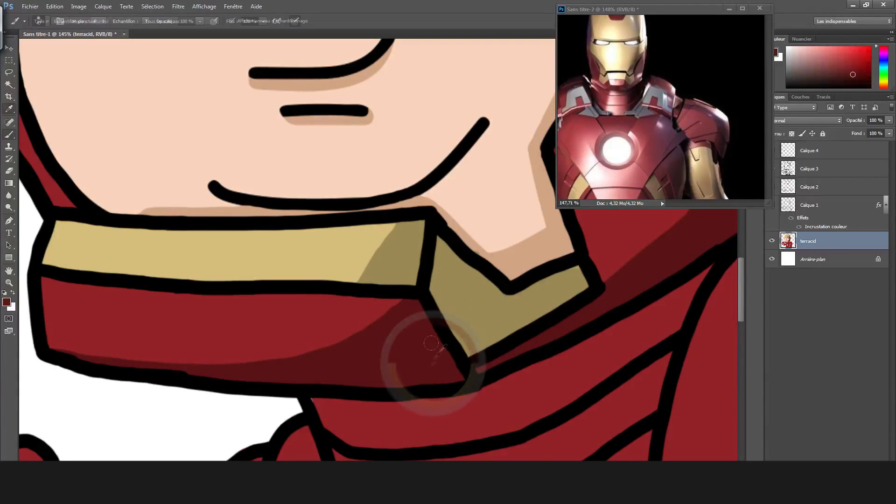
Shade the neck bands in dark red along their upper edges and beside the shoulder plate.
left_click_drag(552, 453, 320, 326)
key("alt")
left_click_drag(394, 352, 448, 198)
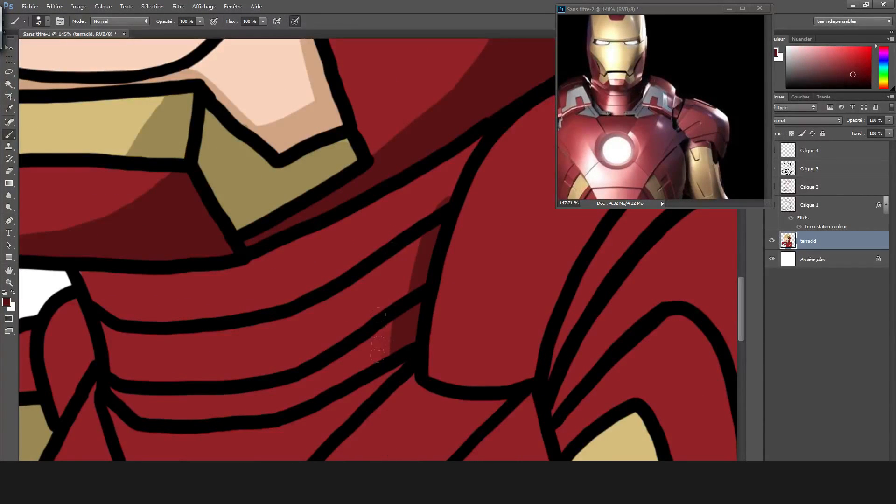
mouse_move(406, 298)
left_mouse_down()
mouse_move(423, 236)
mouse_move(473, 145)
left_mouse_up()
mouse_move(103, 327)
left_mouse_down()
mouse_move(262, 343)
mouse_move(399, 273)
left_mouse_up()
mouse_move(67, 276)
left_mouse_down()
mouse_move(119, 286)
mouse_move(423, 193)
left_mouse_up()
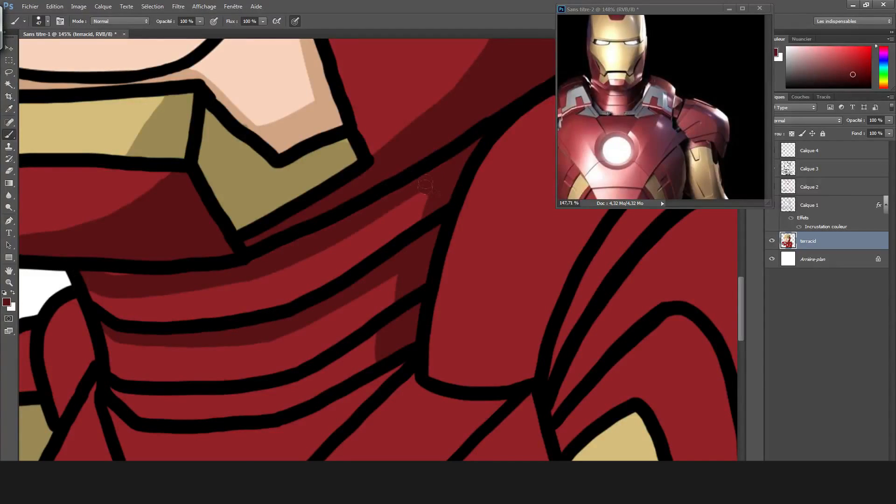
mouse_move(173, 279)
left_mouse_down()
mouse_move(255, 282)
mouse_move(422, 193)
left_mouse_up()
left_click_drag(94, 315, 201, 299)
left_click_drag(236, 315, 238, 226)
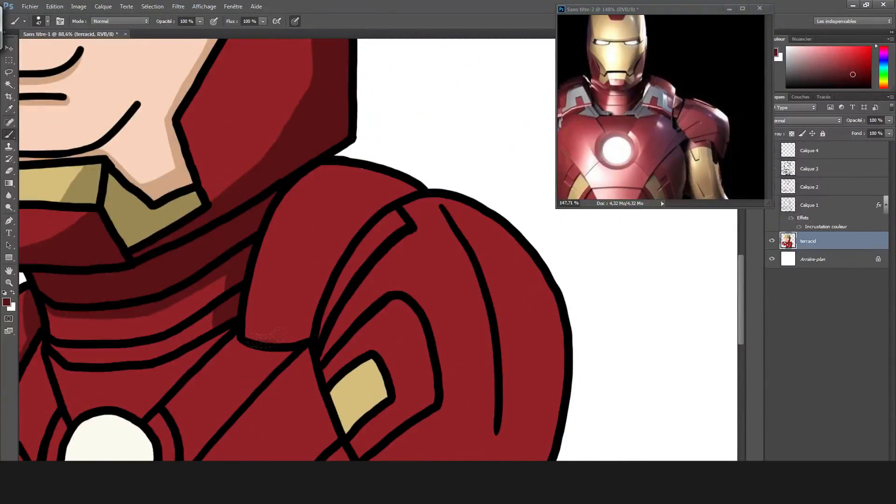
Shade the collar plate's inner edge and the shoulder cap's outer side, lower edge and inner bands in dark red.
mouse_move(268, 337)
left_mouse_down()
mouse_move(335, 241)
mouse_move(408, 184)
left_mouse_up()
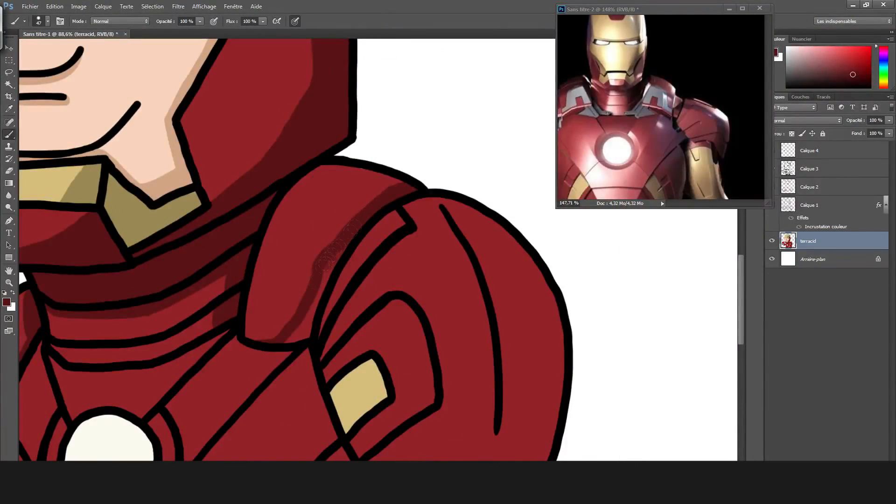
scroll(310, 301, "down", 2)
left_click_drag(441, 160, 517, 323)
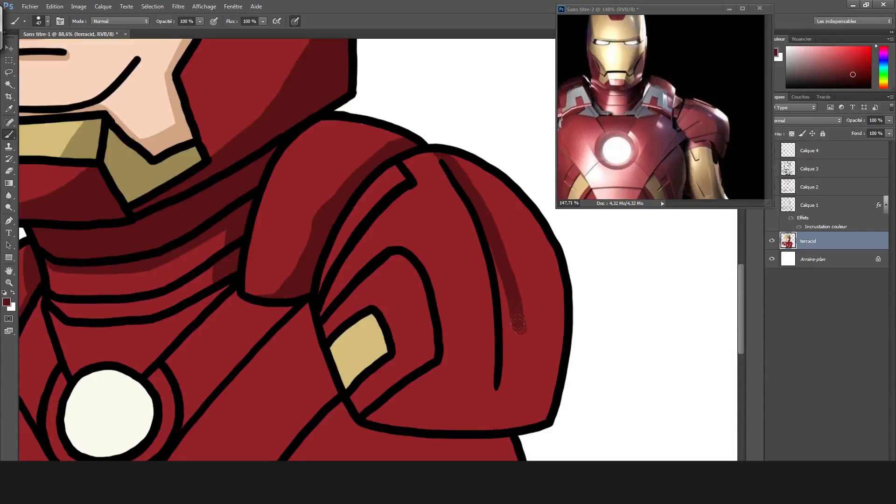
mouse_move(364, 417)
left_mouse_down()
mouse_move(511, 334)
mouse_move(450, 416)
mouse_move(537, 410)
mouse_move(541, 265)
mouse_move(527, 234)
mouse_move(453, 158)
mouse_move(519, 265)
left_mouse_up()
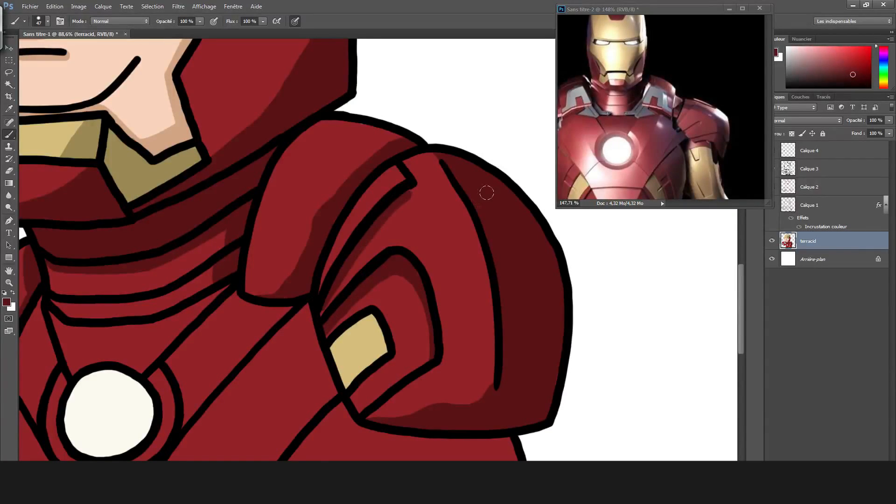
scroll(424, 275, "up", 3)
left_click_drag(272, 251, 329, 186)
key("ctrl+z")
mouse_move(252, 327)
left_mouse_down()
mouse_move(303, 208)
mouse_move(400, 119)
left_mouse_up()
Add dark red cast shadows on the chest below the collar plate and along the shoulder cap, and on the arm beneath it.
scroll(410, 208, "down", 4)
scroll(429, 369, "up", 3)
mouse_move(127, 135)
left_mouse_down()
mouse_move(217, 153)
mouse_move(272, 280)
left_mouse_up()
left_click_drag(235, 152, 237, 168)
mouse_move(276, 294)
left_mouse_down()
mouse_move(300, 332)
mouse_move(417, 357)
left_mouse_up()
key("ctrl+z")
mouse_move(270, 280)
left_mouse_down()
mouse_move(285, 308)
mouse_move(528, 355)
left_mouse_up()
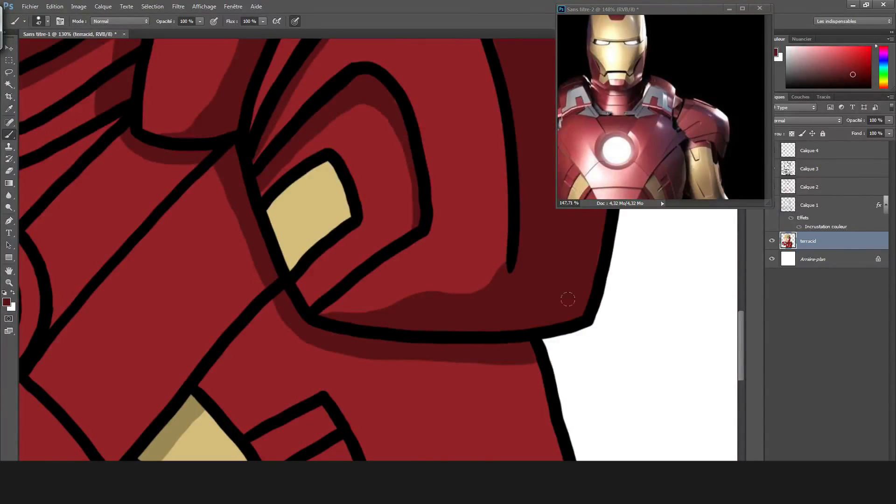
Shade the outer side and bottom of the red ring around the chest reactor in dark red.
scroll(527, 355, "up", 2)
scroll(383, 296, "down", 5)
scroll(187, 322, "up", 8)
mouse_move(170, 272)
left_mouse_down()
mouse_move(148, 357)
mouse_move(163, 442)
left_mouse_up()
scroll(227, 322, "down", 2)
left_click_drag(161, 396, 214, 441)
left_click_drag(140, 325, 144, 381)
left_click_drag(205, 437, 280, 454)
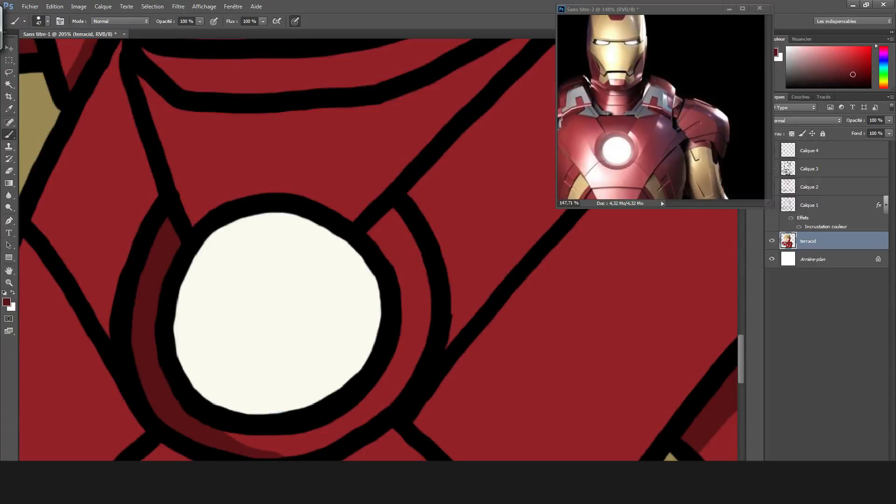
Shade the upper chest panels in dark red below the neckline and along the diagonal seams.
scroll(91, 177, "down", 5)
mouse_move(268, 168)
left_mouse_down()
mouse_move(294, 247)
mouse_move(323, 263)
left_mouse_up()
left_click_drag(168, 205, 180, 305)
mouse_move(187, 224)
left_mouse_down()
mouse_move(254, 233)
mouse_move(434, 176)
left_mouse_up()
left_click_drag(357, 413, 497, 259)
key("ctrl+z")
mouse_move(345, 280)
left_mouse_down()
mouse_move(414, 210)
mouse_move(441, 198)
left_mouse_up()
left_click_drag(359, 414, 524, 233)
key("ctrl+z")
Shade the side chest panel's seam and the lower edge of the reactor ring in dark red.
scroll(349, 426, "down", 1)
scroll(345, 277, "up", 1)
left_click_drag(194, 308, 120, 197)
scroll(208, 154, "down", 3)
scroll(260, 307, "up", 5)
mouse_move(240, 256)
left_mouse_down()
mouse_move(306, 258)
mouse_move(346, 239)
left_mouse_up()
key("ctrl+z")
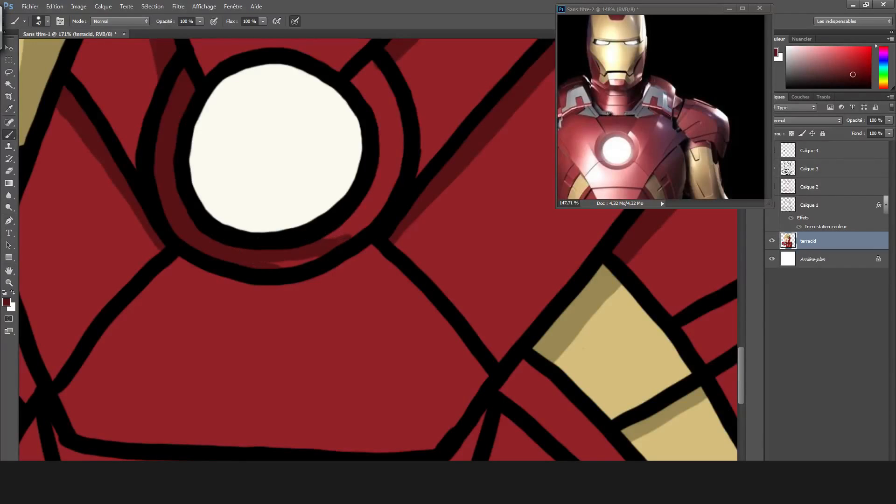
Shade the chest panels in dark red along both slanted seams of the plate below the reactor.
scroll(399, 231, "down", 3)
scroll(399, 231, "up", 2)
left_click_drag(479, 314, 489, 325)
key("ctrl+z")
key("ctrl+z")
left_click_drag(402, 235, 487, 325)
left_click_drag(154, 304, 224, 234)
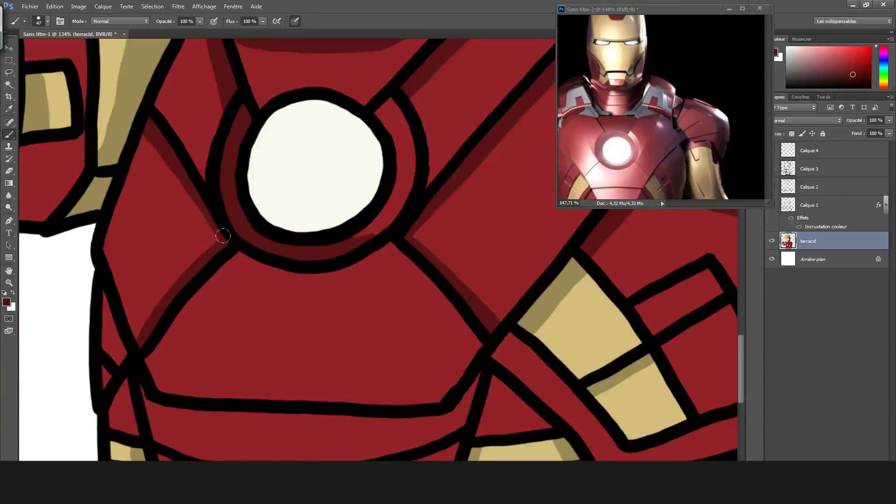
Shade the abdomen band under the chest plate and the waist panels below it in dark red.
scroll(120, 318, "down", 3)
mouse_move(199, 302)
left_mouse_down()
mouse_move(290, 315)
mouse_move(458, 279)
left_mouse_up()
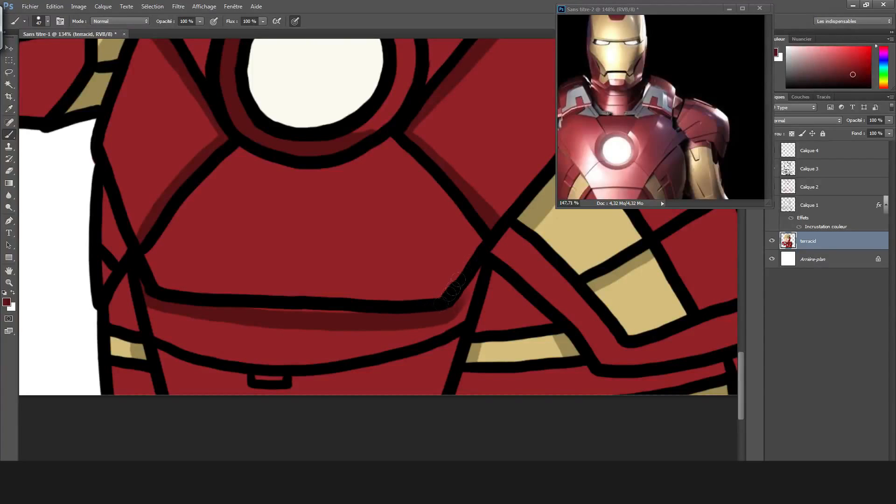
mouse_move(471, 330)
left_mouse_down()
mouse_move(492, 270)
mouse_move(546, 317)
left_mouse_up()
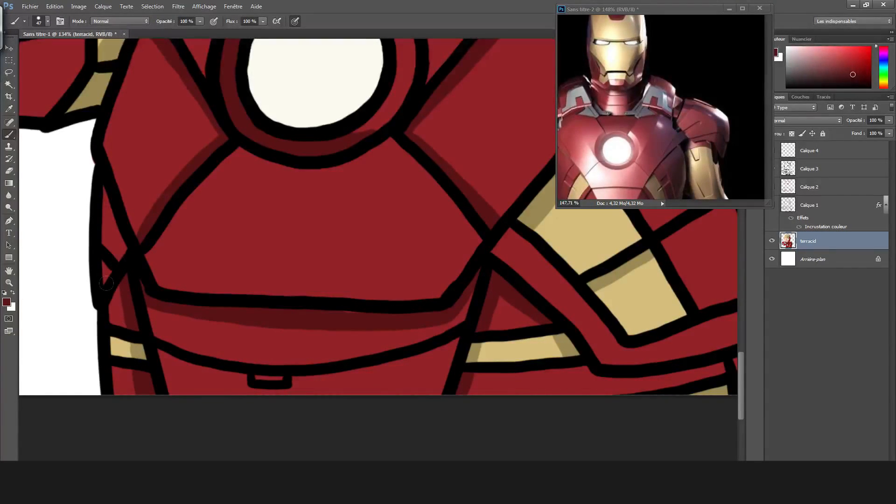
scroll(379, 384, "up", 4)
mouse_move(60, 333)
left_mouse_down()
mouse_move(184, 360)
mouse_move(310, 360)
mouse_move(480, 310)
left_mouse_up()
scroll(405, 246, "right", 10)
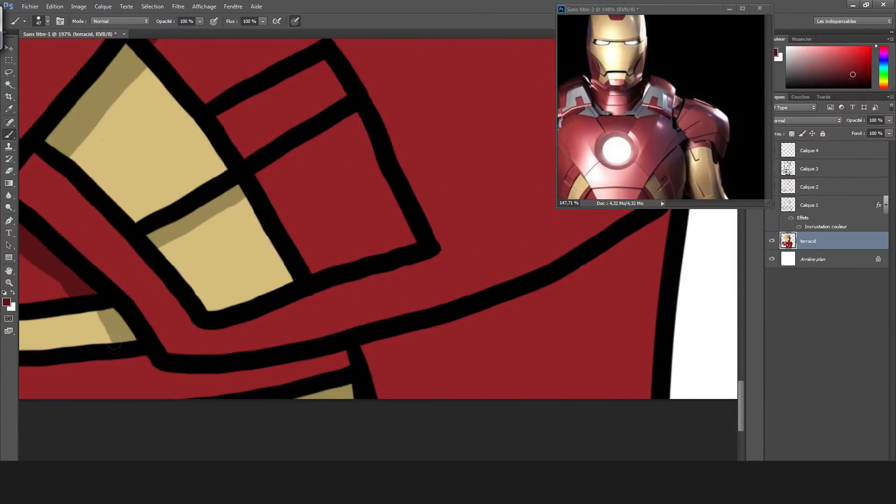
mouse_move(114, 345)
left_mouse_down()
mouse_move(173, 373)
mouse_move(345, 362)
mouse_move(513, 308)
mouse_move(668, 215)
left_mouse_up()
Shade the two small red inset panels beside the arm's gold plates in dark red.
scroll(580, 291, "down", 8)
scroll(558, 262, "right", 3)
scroll(388, 196, "up", 8)
key("ctrl+z")
mouse_move(273, 226)
left_mouse_down()
mouse_move(295, 255)
mouse_move(275, 247)
left_mouse_up()
mouse_move(315, 275)
left_mouse_down()
mouse_move(354, 361)
mouse_move(306, 289)
mouse_move(418, 340)
left_mouse_up()
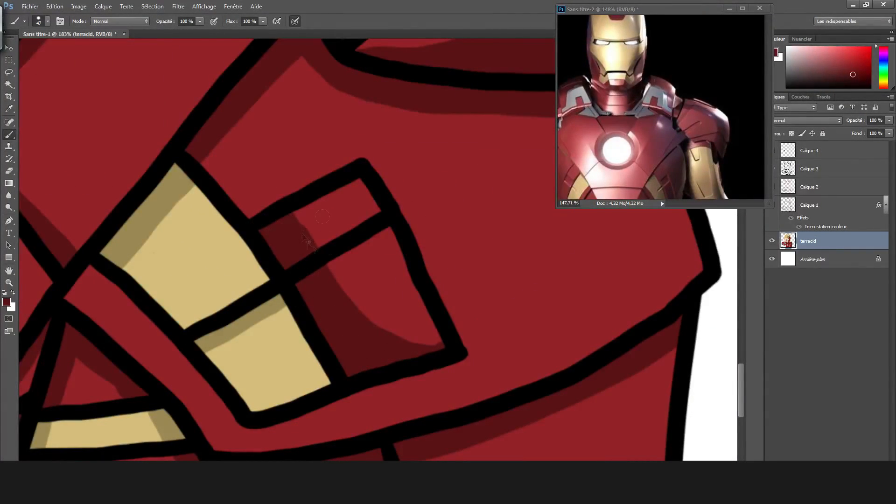
scroll(304, 232, "up", 1)
scroll(303, 232, "down", 5)
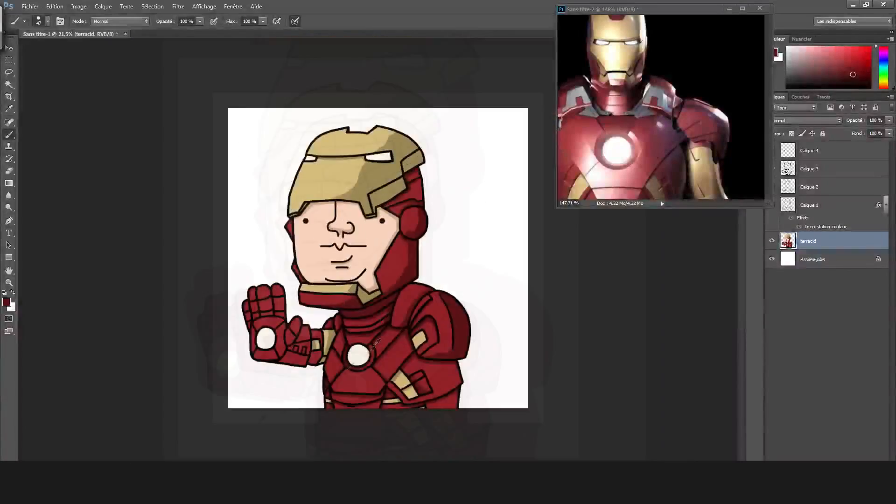
Shade the raised hand's palm panels around the white light in dark red and erase the stray paint.
scroll(276, 303, "up", 3)
mouse_move(280, 231)
left_mouse_down()
mouse_move(275, 346)
mouse_move(305, 220)
mouse_move(287, 229)
left_mouse_up()
mouse_move(252, 339)
left_mouse_down()
mouse_move(187, 370)
mouse_move(254, 352)
left_mouse_up()
key("e")
left_click_drag(174, 397, 187, 399)
key("b")
left_click_drag(261, 179, 268, 214)
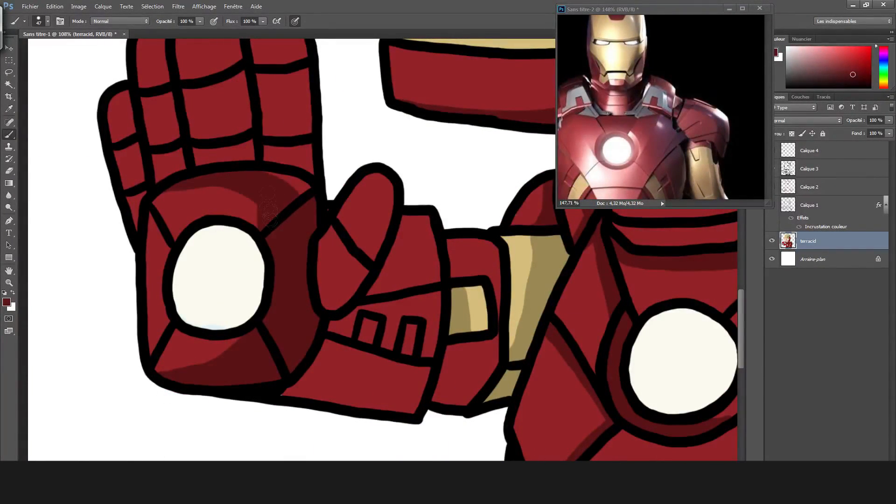
Shade the thumb and one side of each finger on the raised hand in dark red.
mouse_move(336, 285)
left_mouse_down()
mouse_move(378, 177)
mouse_move(336, 299)
left_mouse_up()
scroll(327, 234, "up", 4)
mouse_move(271, 126)
left_mouse_down()
mouse_move(301, 212)
mouse_move(305, 275)
left_mouse_up()
mouse_move(210, 133)
left_mouse_down()
mouse_move(235, 158)
mouse_move(246, 234)
left_mouse_up()
left_click_drag(161, 140, 174, 269)
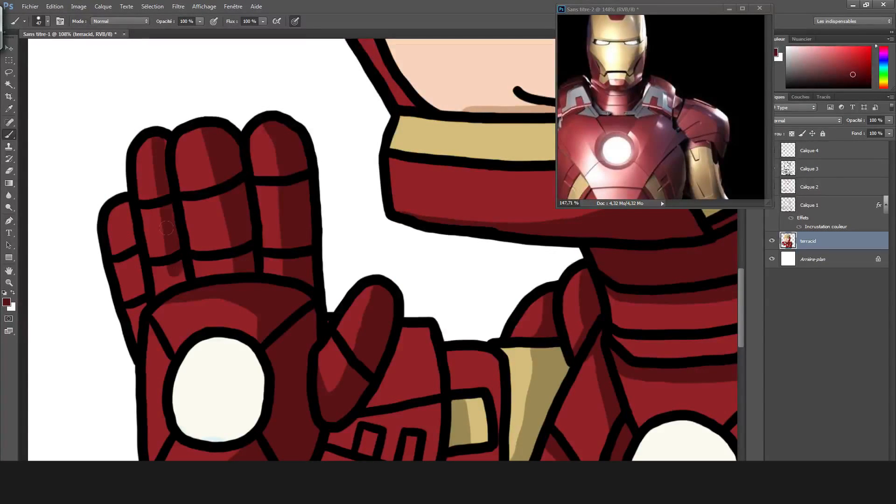
left_click_drag(123, 204, 138, 320)
Shade the gauntlet's wrist and forearm segments in dark red.
scroll(322, 316, "down", 4)
left_click_drag(402, 203, 368, 280)
left_click_drag(341, 308, 303, 374)
left_click_drag(371, 303, 423, 279)
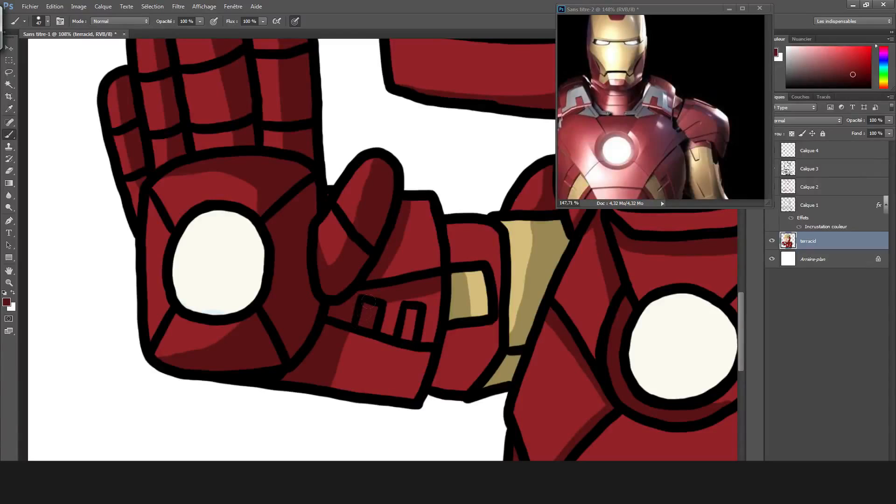
left_click_drag(449, 325, 515, 338)
key("ctrl+0")
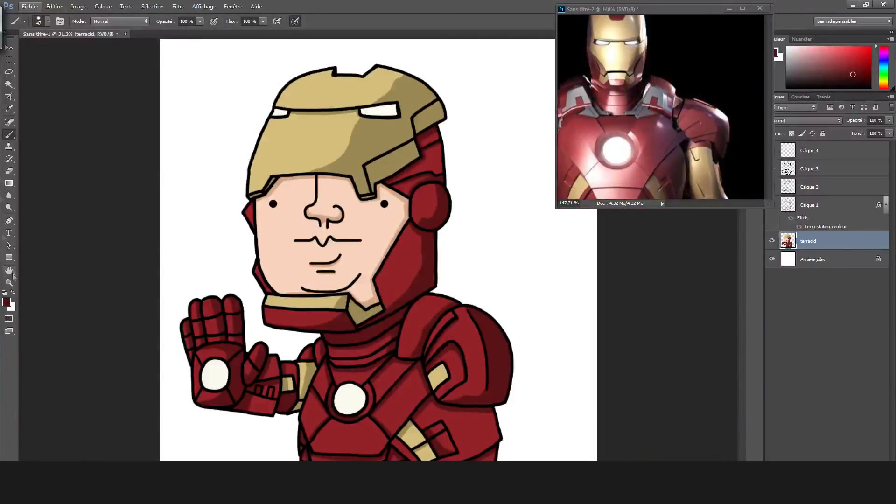
Paint a light pink highlight streak and dash along the collar plate with a 24 px brush.
left_click(6, 302)
left_click(542, 123)
scroll(467, 356, "up", 10)
left_click(48, 21)
left_click_drag(240, 308, 280, 198)
key("ctrl+z")
left_click_drag(240, 310, 284, 211)
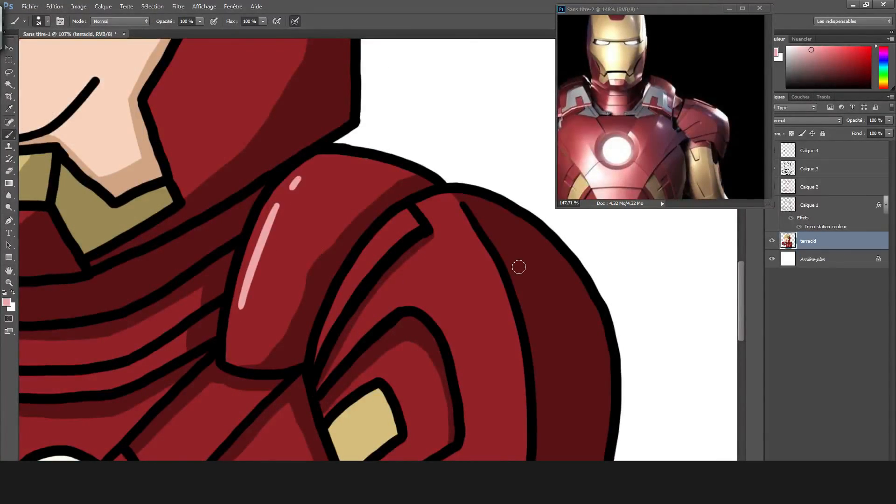
Add light pink highlights to the slanted edge of the belly plate and to the side chest panel.
key("ctrl+0")
scroll(343, 327, "up", 10)
mouse_move(218, 343)
left_mouse_down()
mouse_move(313, 349)
mouse_move(287, 255)
mouse_move(221, 327)
mouse_move(229, 354)
left_mouse_up()
key("ctrl+z")
key("ctrl+z")
key("ctrl+z")
left_click(294, 241)
left_click_drag(200, 142, 167, 247)
key("ctrl+z")
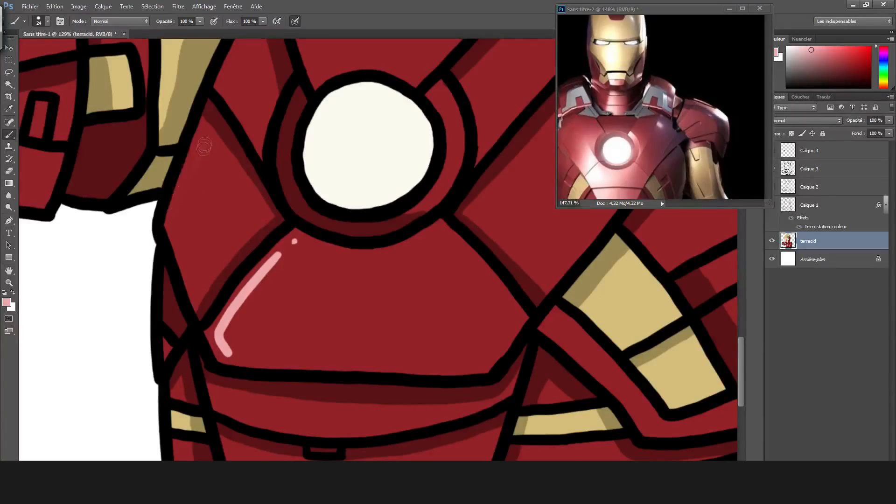
Add a short light pink highlight at the front end of the red chin guard.
scroll(485, 303, "down", 3)
scroll(448, 236, "up", 3)
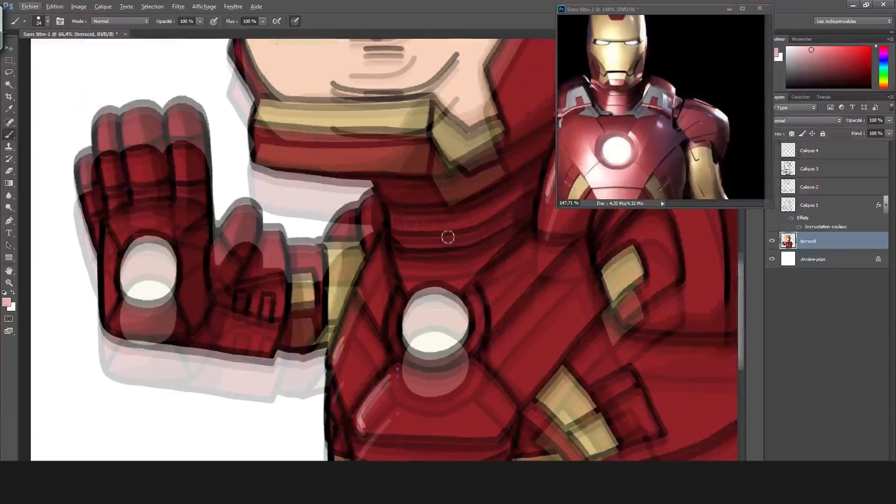
scroll(332, 198, "up", 2)
left_click_drag(217, 162, 221, 189)
key("ctrl+z")
key("ctrl+z")
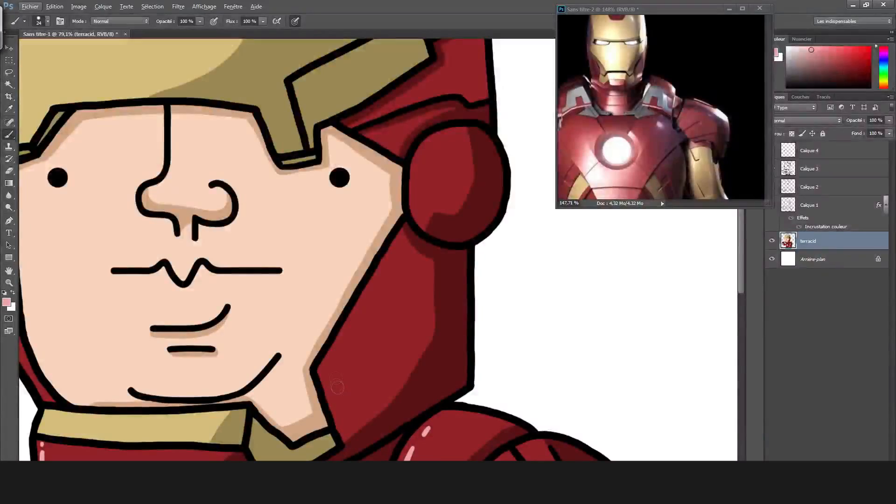
key("ctrl+z")
Add light pink highlight streaks to the helmet side, the round ear disc and the shoulder cap.
mouse_move(376, 304)
left_mouse_down()
mouse_move(327, 394)
mouse_move(331, 362)
left_mouse_up()
left_click_drag(387, 270, 381, 282)
left_click_drag(423, 160, 422, 189)
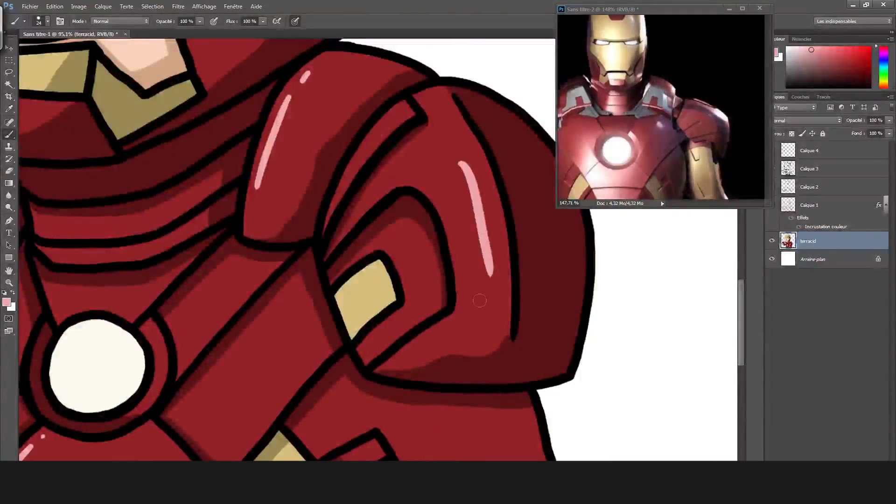
left_click_drag(465, 162, 484, 272)
left_click_drag(485, 284, 487, 304)
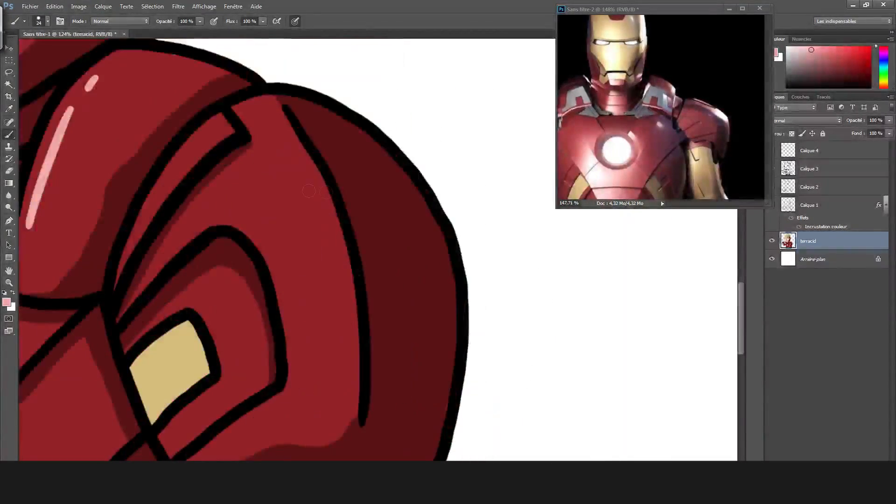
left_click_drag(285, 158, 334, 348)
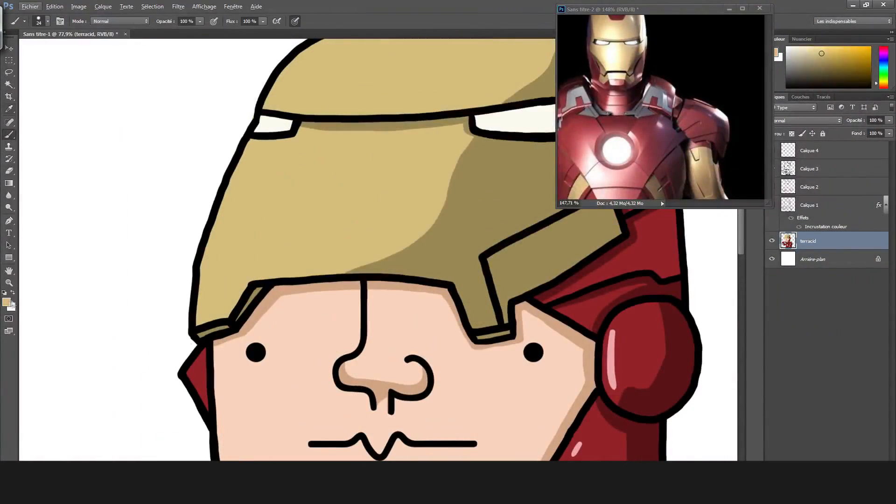
left_click(8, 303)
left_click(339, 131)
left_click(541, 123)
mouse_move(201, 320)
left_mouse_down()
mouse_move(249, 164)
mouse_move(206, 294)
mouse_move(209, 326)
mouse_move(261, 145)
left_mouse_up()
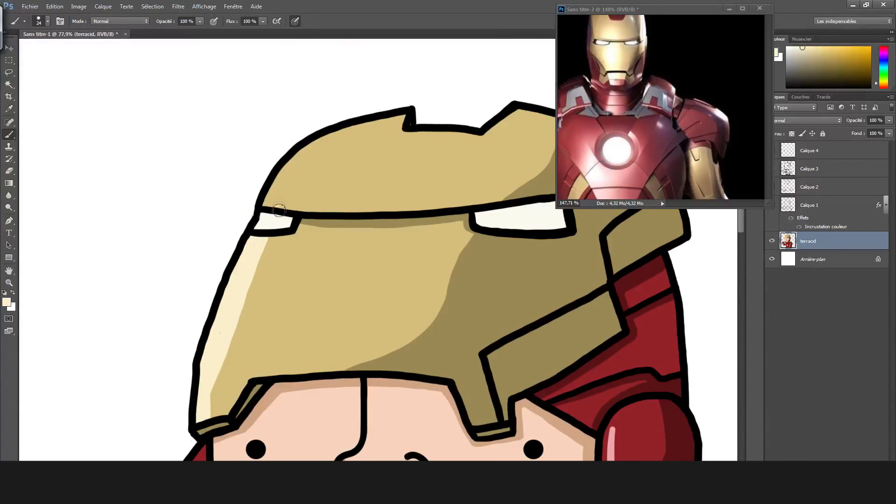
mouse_move(279, 209)
left_mouse_down()
mouse_move(394, 123)
mouse_move(311, 154)
mouse_move(285, 202)
left_mouse_up()
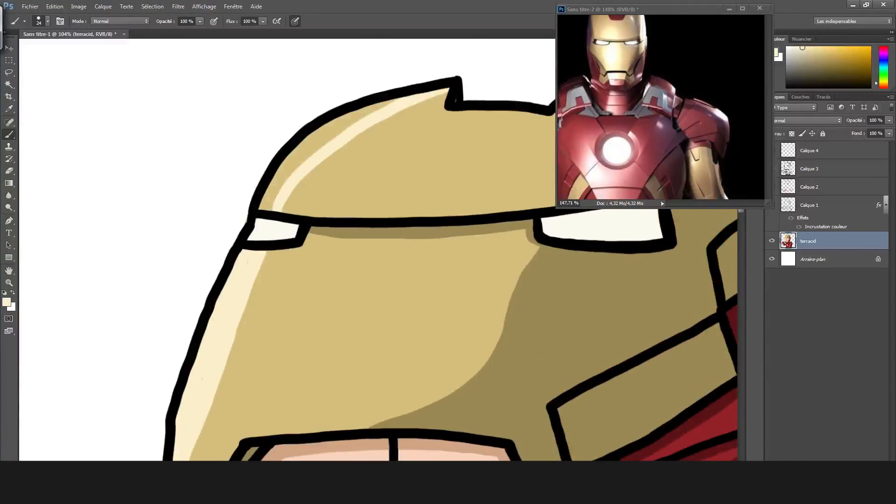
mouse_move(259, 213)
left_mouse_down()
mouse_move(312, 148)
mouse_move(392, 105)
left_mouse_up()
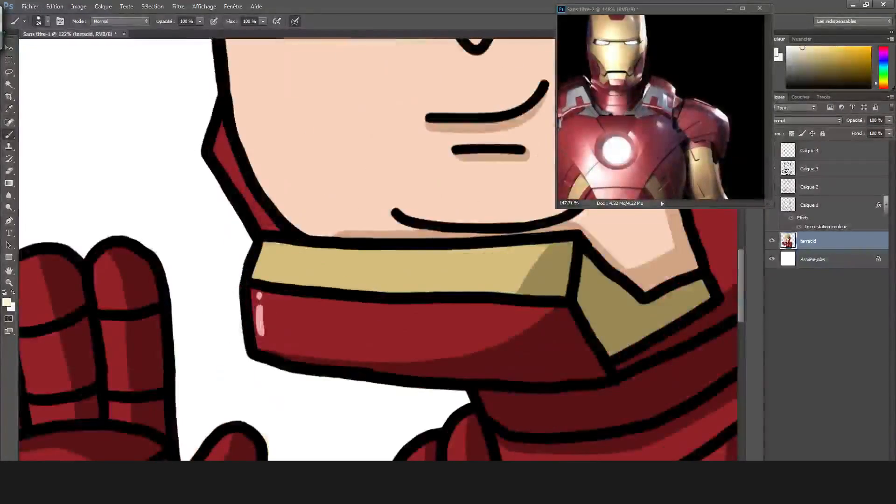
left_click_drag(257, 280, 275, 246)
left_click(259, 317, "alt")
left_click_drag(262, 293, 273, 353)
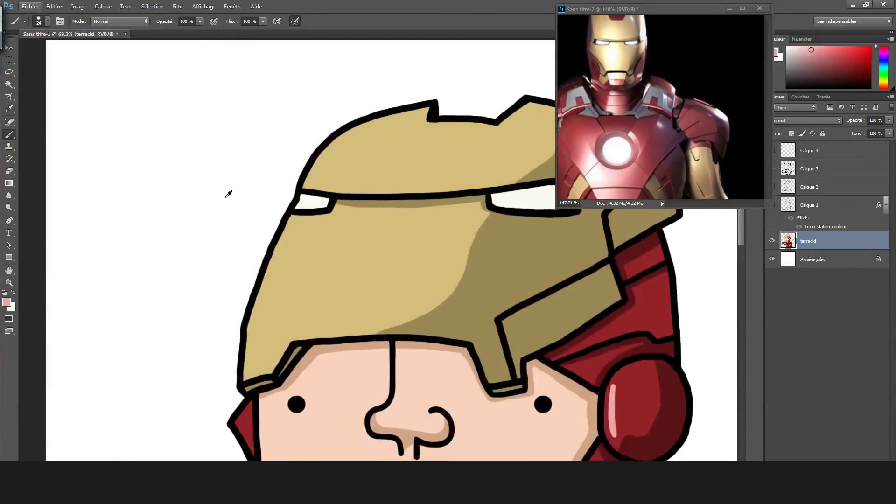
Paint pale cream highlights along the edges of the gold faceplate and forehead piece.
key("i")
left_click(504, 284)
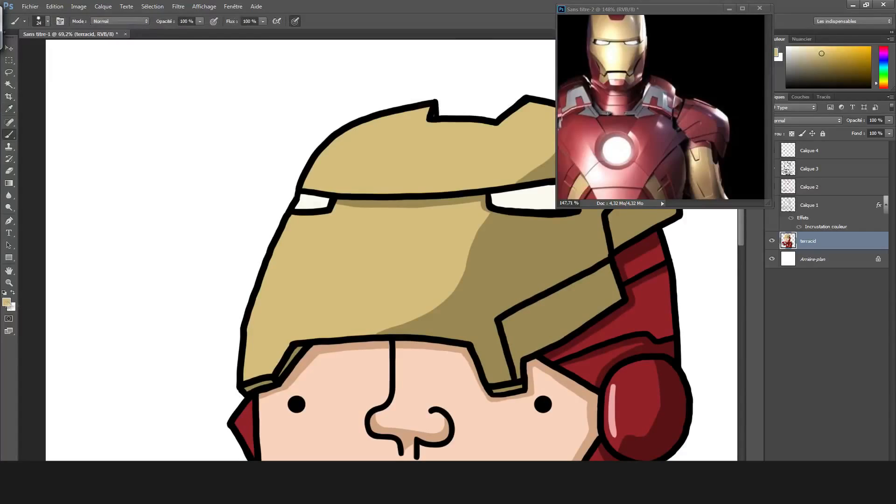
left_click(542, 123)
left_click_drag(256, 348, 297, 249)
key("ctrl+z")
left_click_drag(291, 232, 254, 335)
left_click_drag(318, 169, 381, 127)
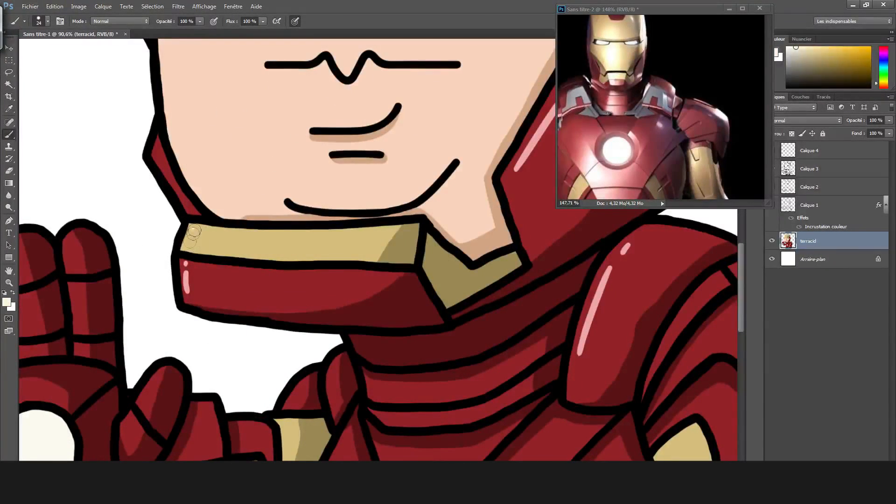
Create a new layer and set up a soft pale cream brush of 179 px with 34% opacity and 42% flow.
left_click(7, 302)
left_click(542, 121)
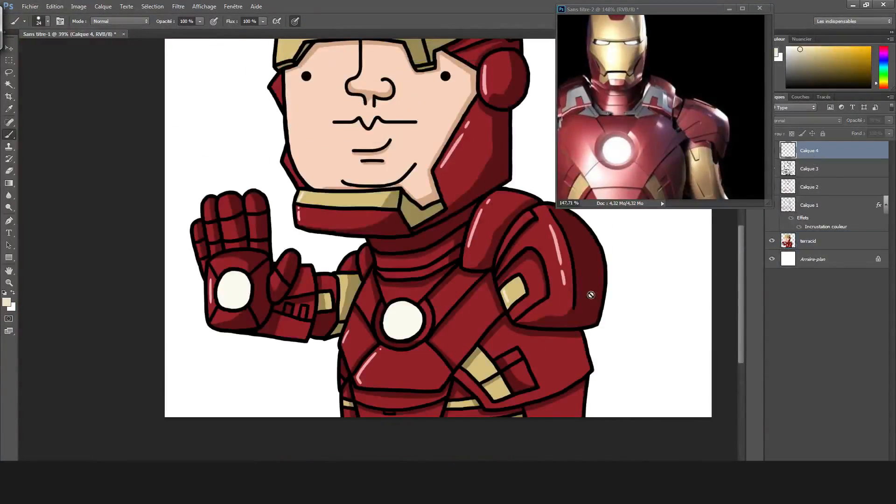
key("ctrl+shift+n")
key("Return")
left_click(47, 22)
left_click(38, 121)
left_click_drag(62, 49, 81, 49)
left_click(263, 22)
left_click_drag(264, 33, 170, 32)
left_click(200, 22)
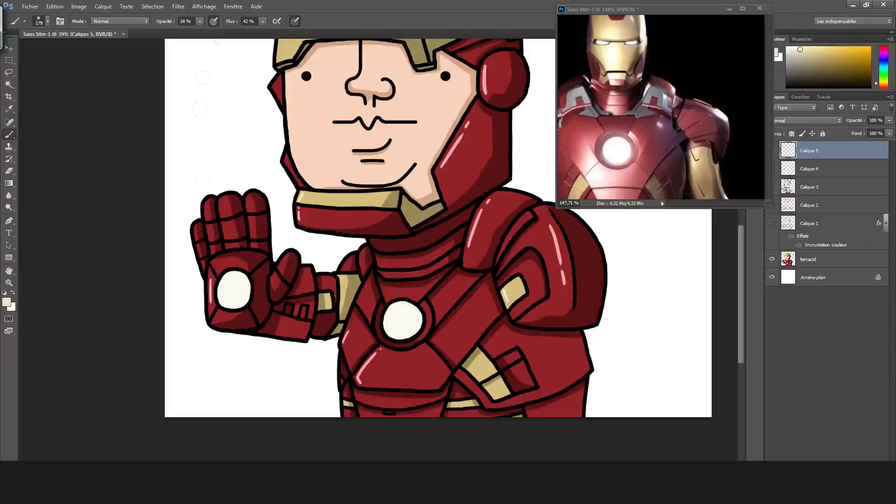
Paint a soft cream glow over the palm light and chest reactor with an 880 px brush at 23% opacity.
left_click(47, 21)
left_click_drag(77, 51, 105, 51)
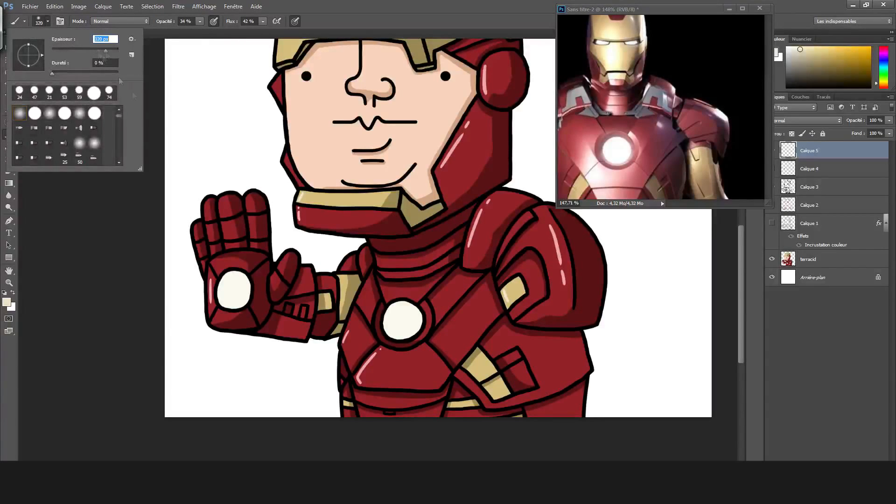
mouse_move(234, 280)
left_mouse_down()
mouse_move(235, 252)
mouse_move(229, 275)
mouse_move(245, 242)
left_mouse_up()
mouse_move(233, 273)
left_mouse_down()
mouse_move(245, 306)
mouse_move(223, 275)
mouse_move(248, 273)
left_mouse_up()
left_click_drag(402, 320, 404, 306)
key("ctrl+alt+z")
key("ctrl+alt+z")
left_click(48, 22)
left_click_drag(106, 48, 118, 49)
left_click(199, 21)
left_click_drag(201, 23, 196, 34)
mouse_move(402, 320)
left_mouse_down()
mouse_move(427, 323)
mouse_move(404, 343)
mouse_move(385, 343)
left_mouse_up()
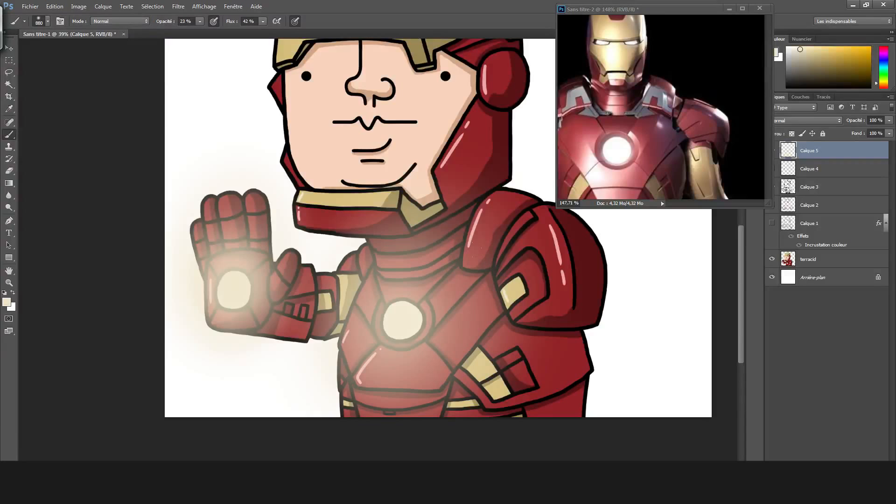
Switch the brush color to pale blue and add a soft glow over the palm light and chest reactor.
scroll(477, 249, "down", 3)
scroll(406, 283, "up", 3)
scroll(400, 280, "down", 3)
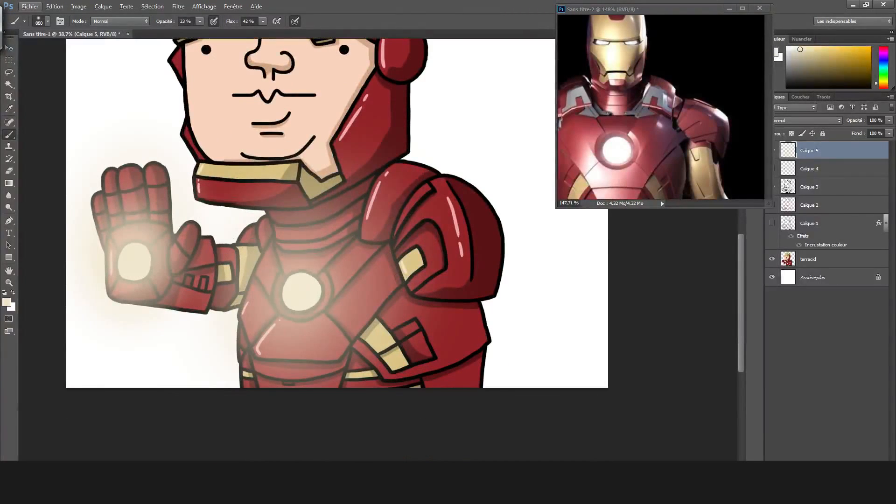
left_click(6, 303)
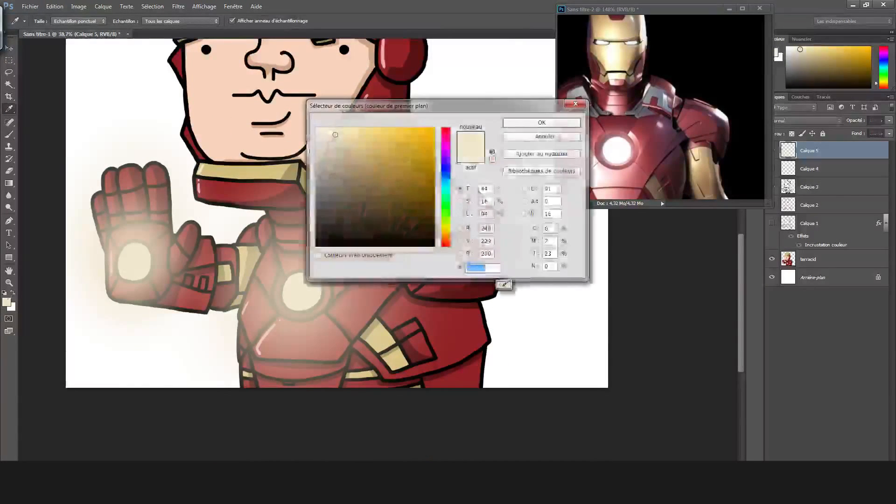
left_click(446, 180)
left_click(541, 123)
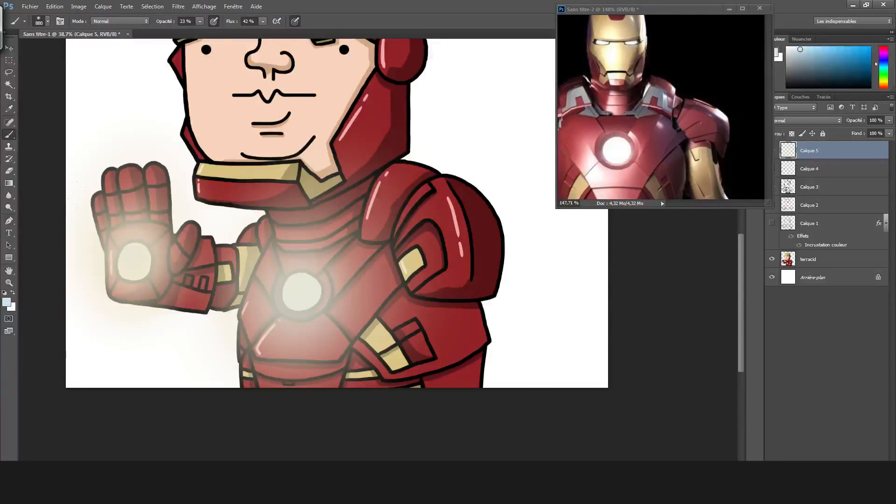
Compare light blend modes for the glow layer Calque 5 and settle on Linear Light (Lumière linéaire).
left_click(839, 120)
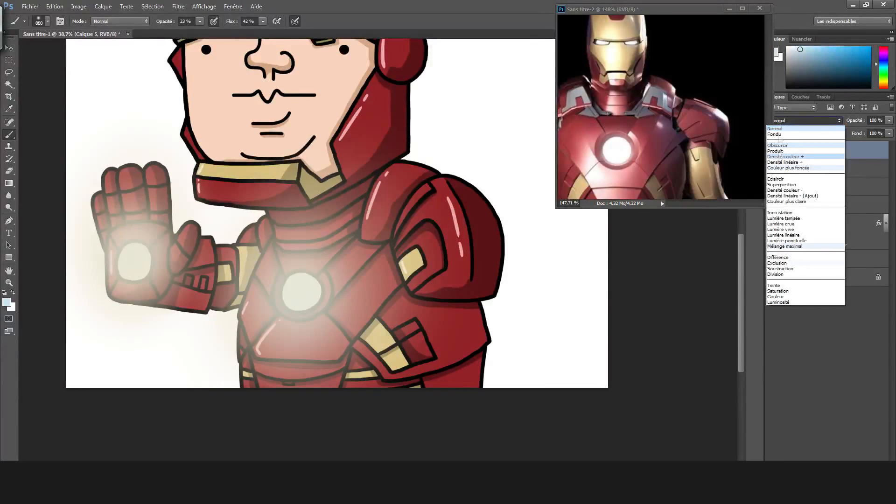
left_click(808, 241)
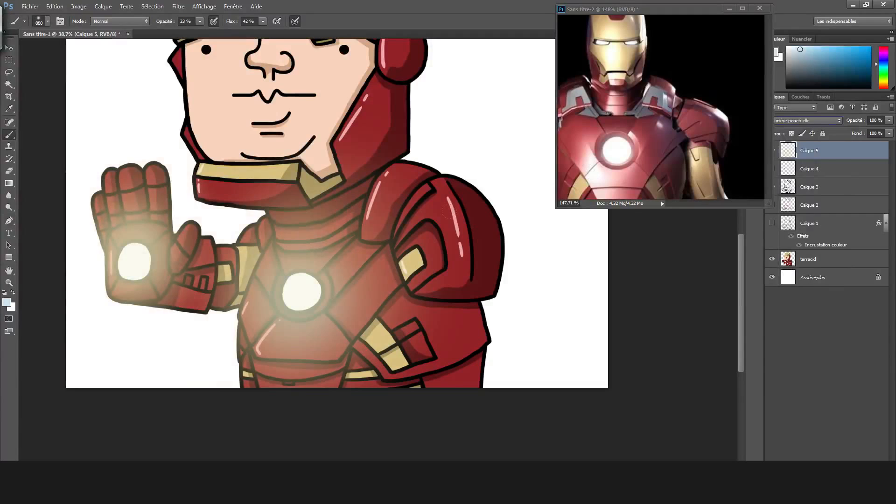
key("Down")
key("Down")
key("Down")
key("Down")
key("Down")
key("Up")
key("Up")
key("Up")
key("Up")
key("Up")
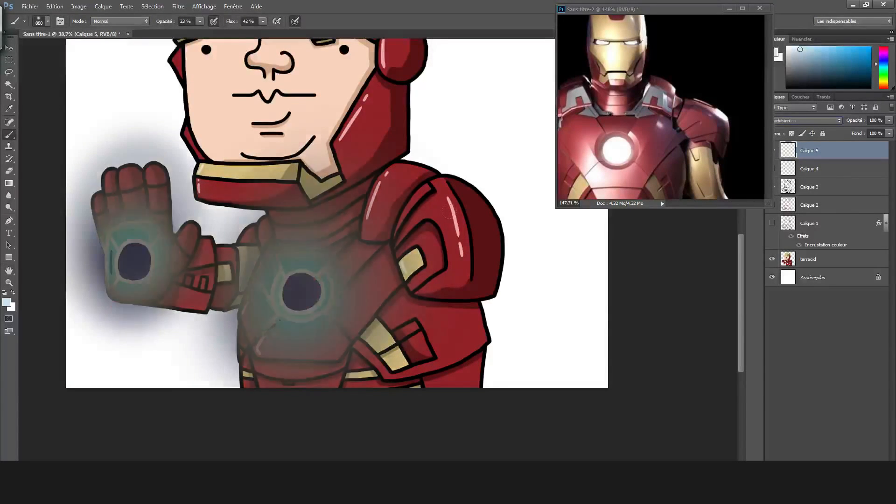
key("Up")
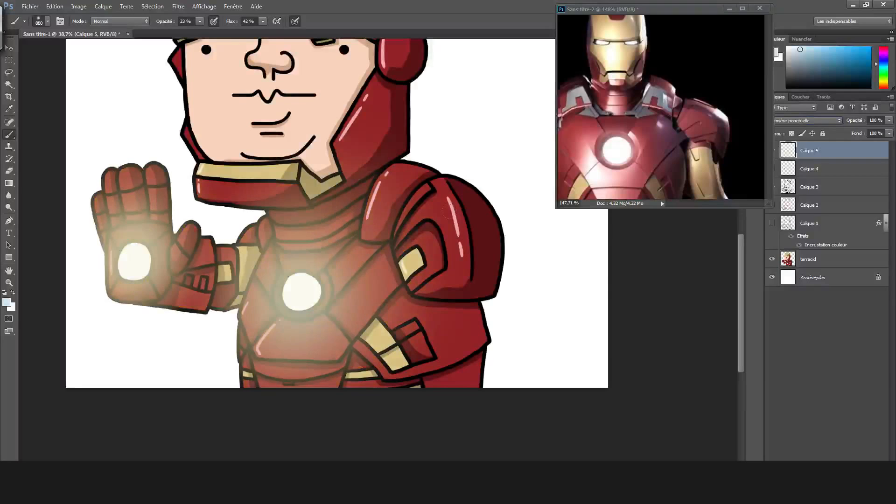
key("Up")
key("Down")
key("Down")
key("Up")
key("Up")
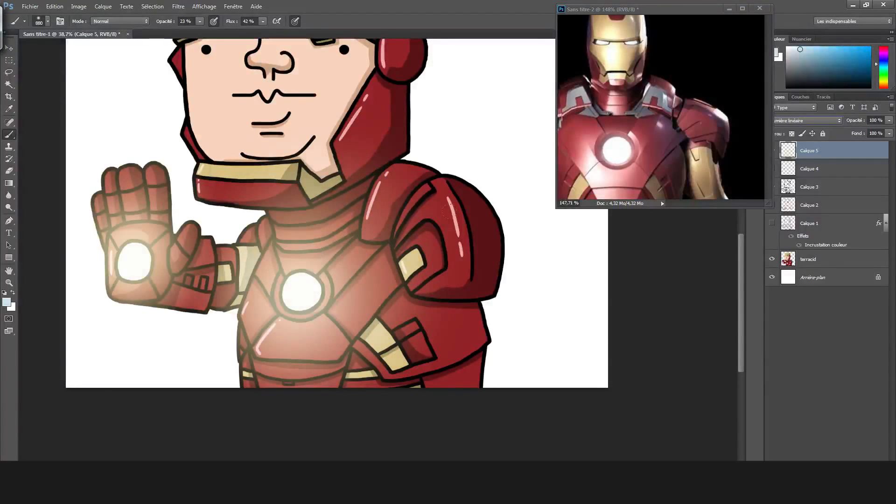
Switch the brush color to white and paint a soft glow over both helmet eye slits with a 320 px brush.
left_click_drag(741, 264, 741, 261)
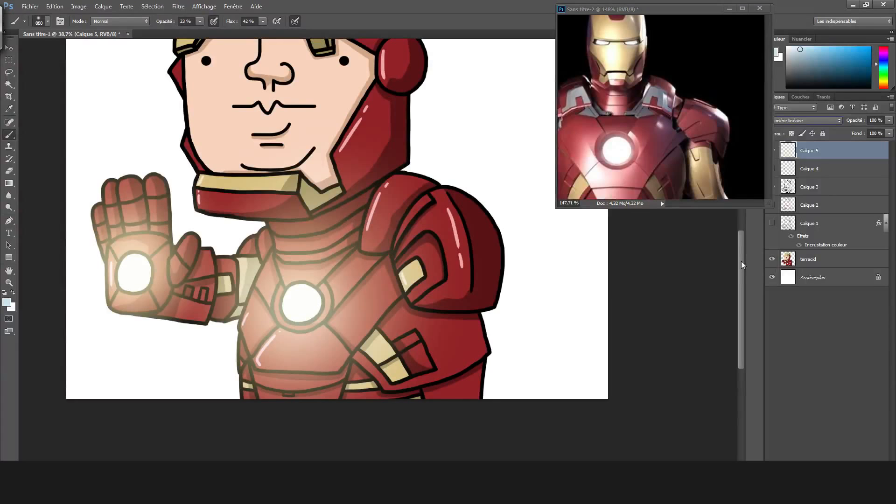
key("x")
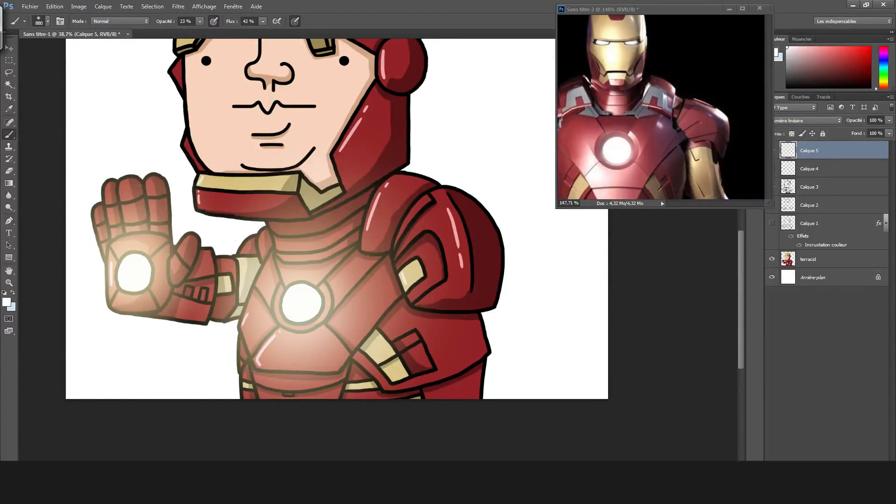
scroll(120, 204, "down", 5)
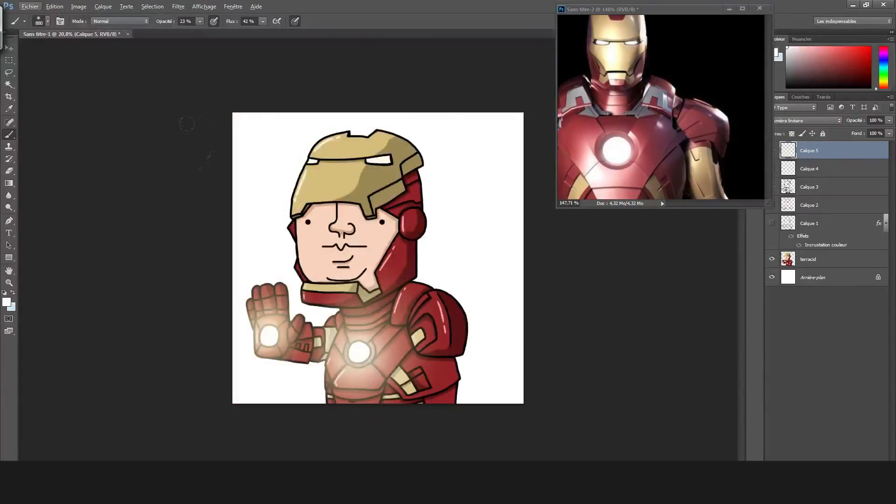
scroll(356, 172, "up", 6)
left_click(42, 22)
left_click_drag(92, 48, 86, 48)
left_click(224, 130)
left_click_drag(224, 131, 234, 124)
left_click_drag(375, 123, 427, 116)
left_click_drag(224, 122, 202, 125)
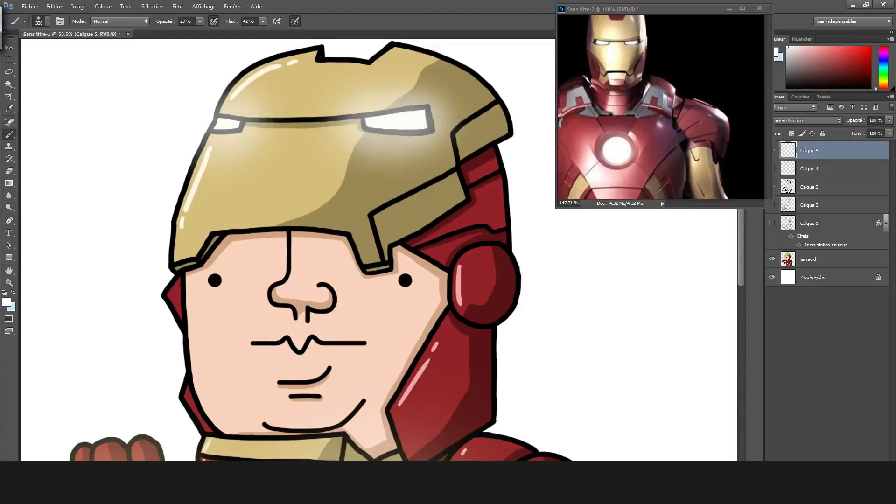
Strengthen the white glow around the helmet's larger eye slit, undoing the first stroke and repainting it.
left_click_drag(398, 120, 414, 121)
key("ctrl+z")
left_click_drag(390, 121, 384, 121)
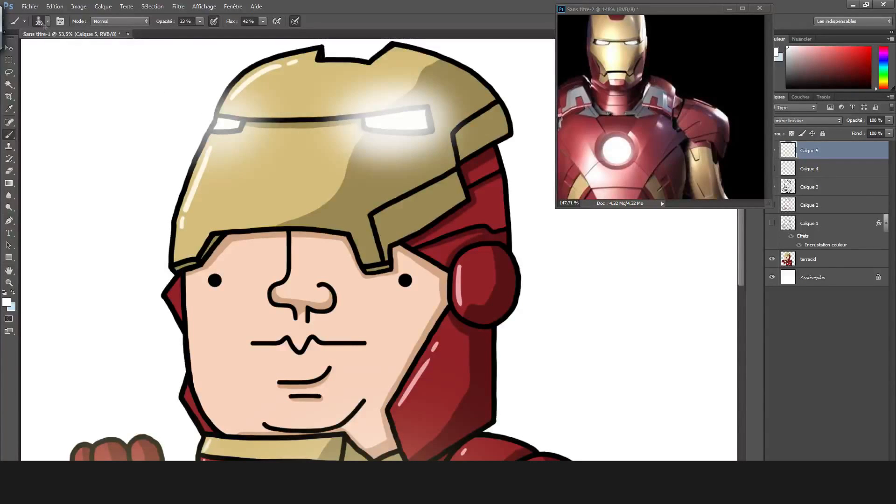
Enlarge the brush to 475 px and lower its opacity to 10%.
left_click(48, 22)
left_click_drag(102, 51, 110, 52)
left_click(200, 22)
left_click_drag(198, 29, 192, 30)
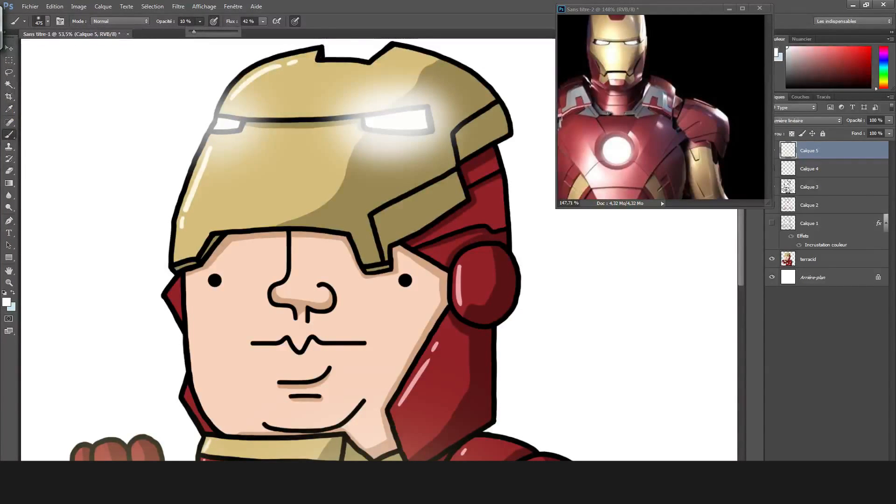
Soften the glow around the larger eye slit with a soft 320 px eraser at 34% opacity and 38% flow.
key("e")
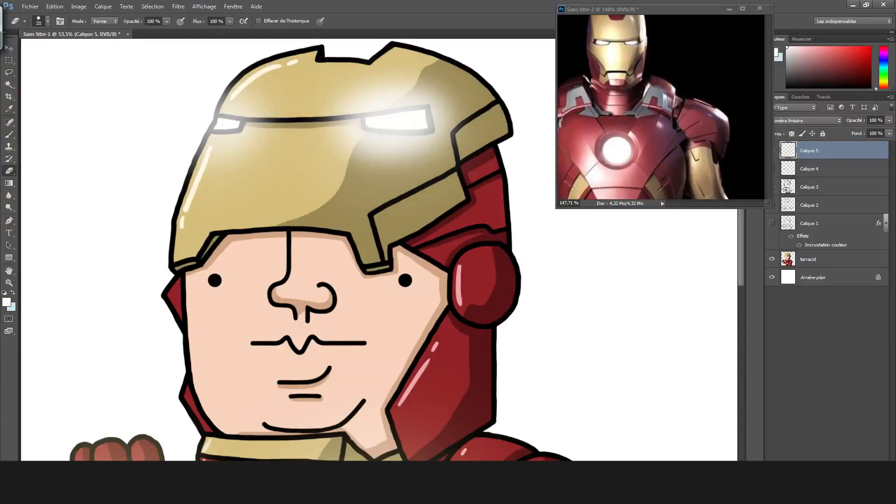
left_click(48, 22)
left_click(19, 93)
left_click(167, 21)
left_click_drag(167, 24, 129, 36)
left_click_drag(230, 22, 199, 37)
left_click(167, 21)
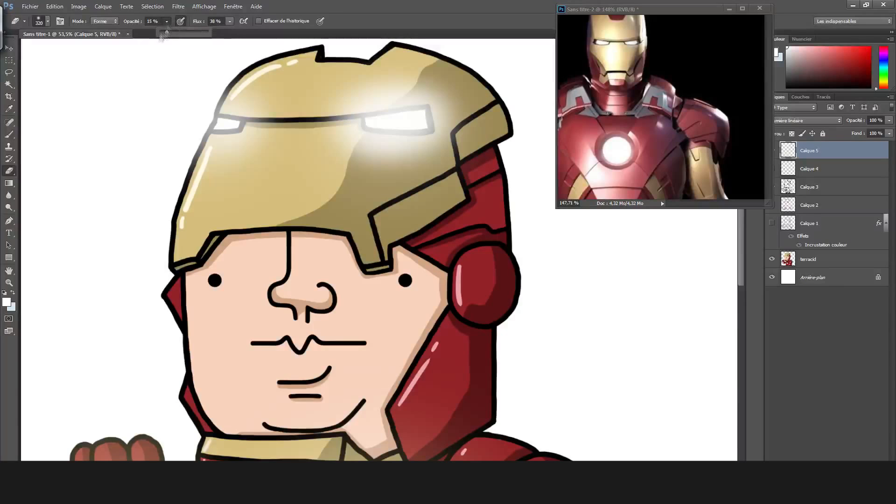
mouse_move(406, 150)
left_mouse_down()
mouse_move(393, 124)
mouse_move(415, 104)
left_mouse_up()
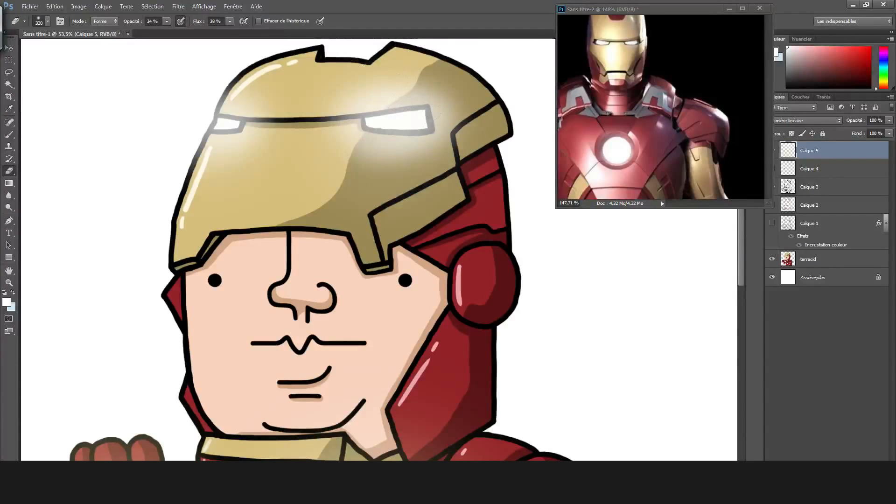
Lightly erase more of the glow just below the larger eye slit with the same soft eraser.
key("b")
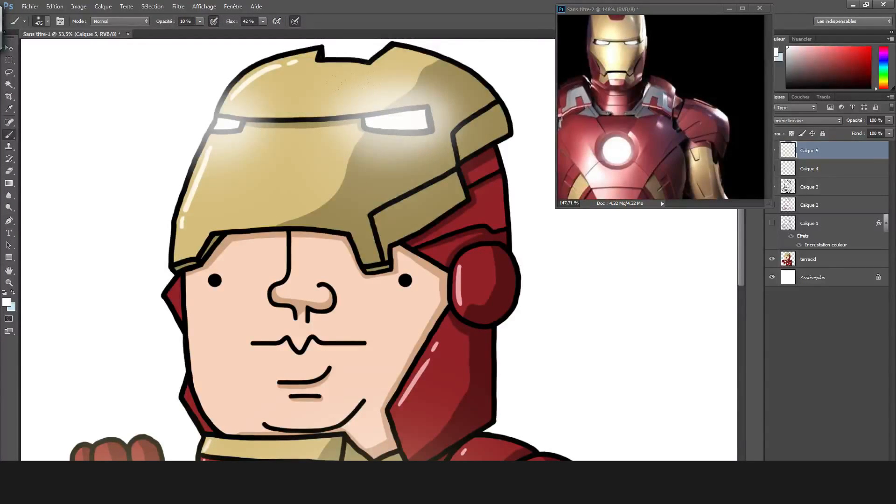
scroll(209, 95, "down", 6)
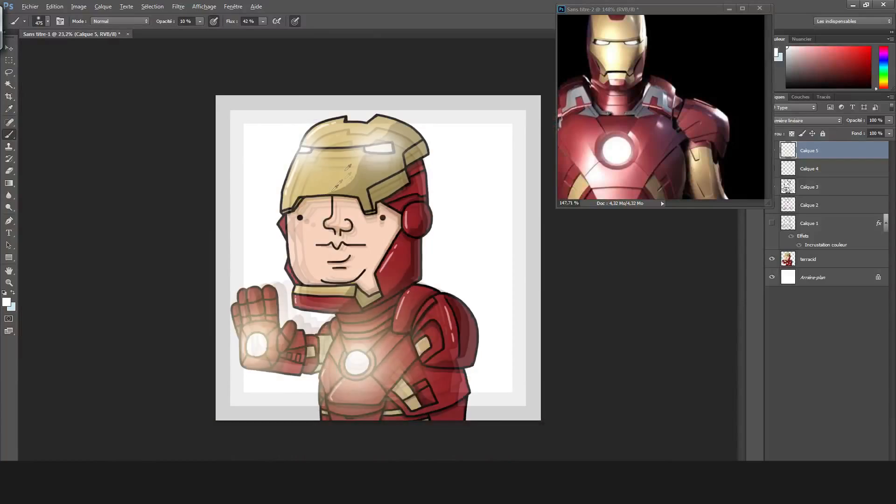
key("alt+e")
key("e")
left_click_drag(378, 154, 388, 171)
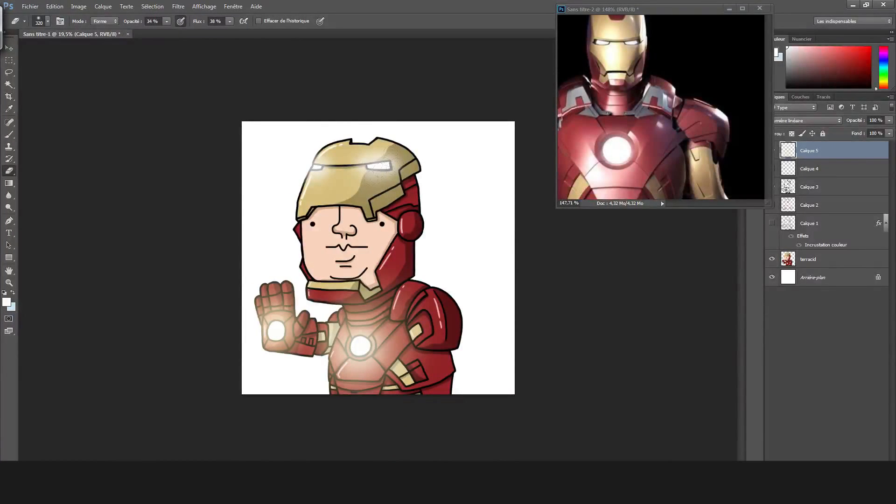
Fill the background layer Arrière-plan with black using the Paint Bucket.
left_click(812, 280)
left_click(6, 303)
left_click_drag(348, 215, 210, 306)
left_click(514, 123)
left_click(9, 183)
left_click(46, 182)
left_click(283, 228)
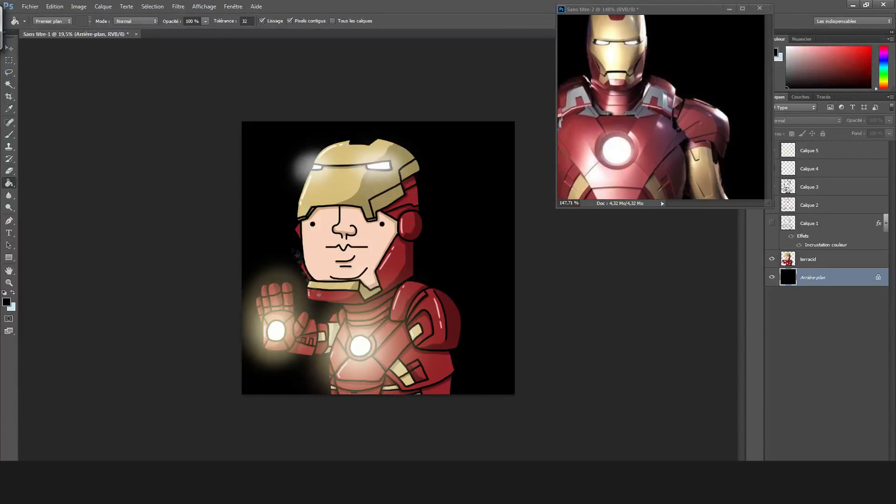
scroll(319, 295, "up", 3)
scroll(282, 317, "down", 1)
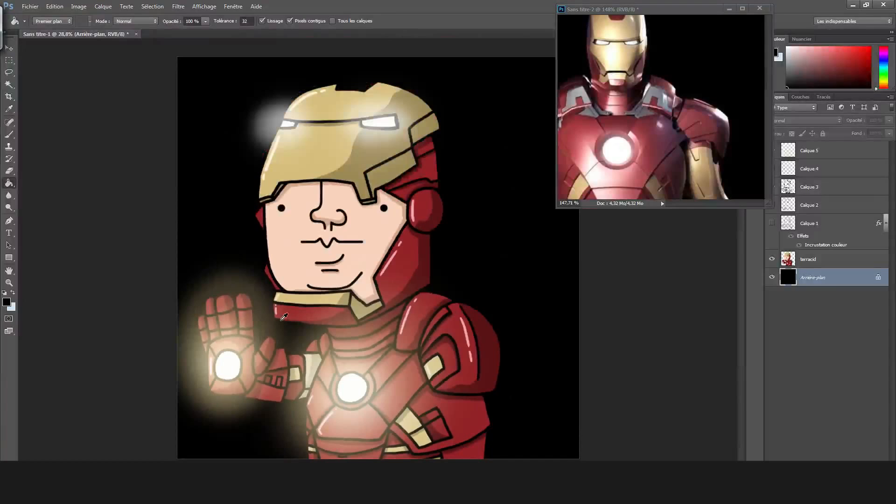
Select the terracid layer and set up a hard black 24 px brush with 100% hardness.
left_click(817, 260)
key("b")
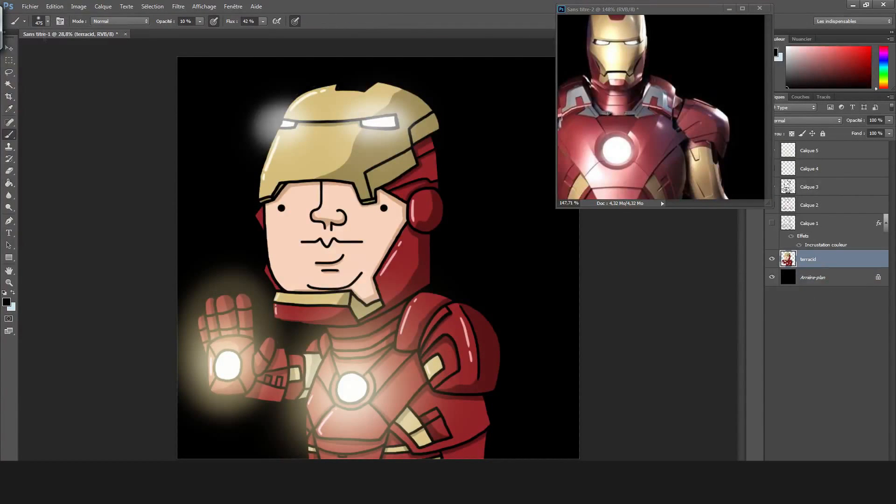
left_click(47, 22)
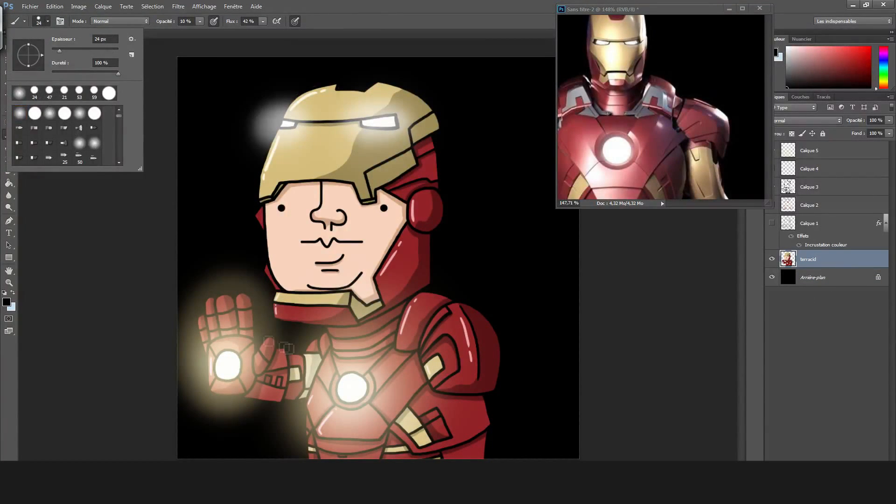
left_click(283, 348)
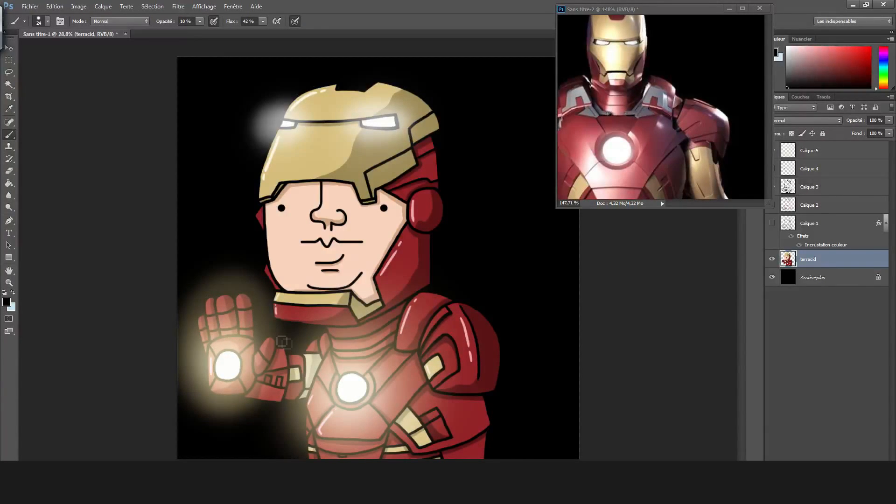
Make Calque 5 active for erasing, undo the trial stroke beside the palm, and enlarge the eraser to 432 px.
key("e")
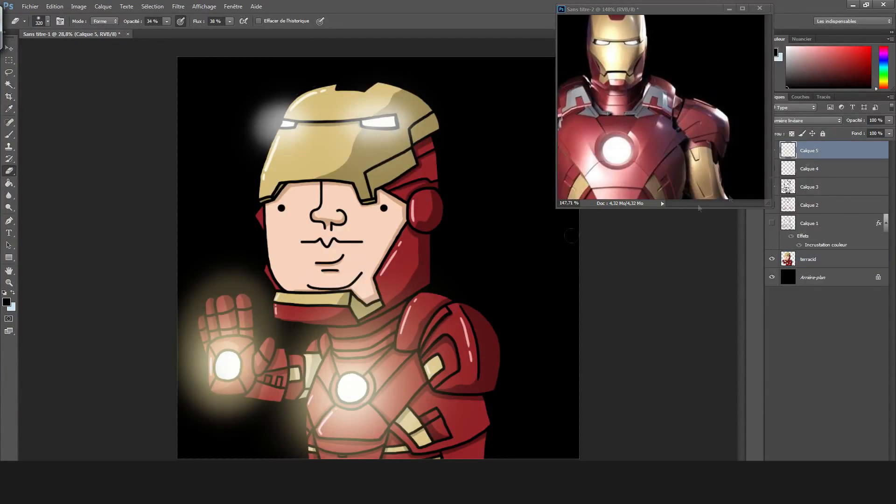
left_click(828, 150)
mouse_move(184, 348)
left_mouse_down()
mouse_move(188, 371)
mouse_move(204, 378)
left_mouse_up()
key("ctrl+z")
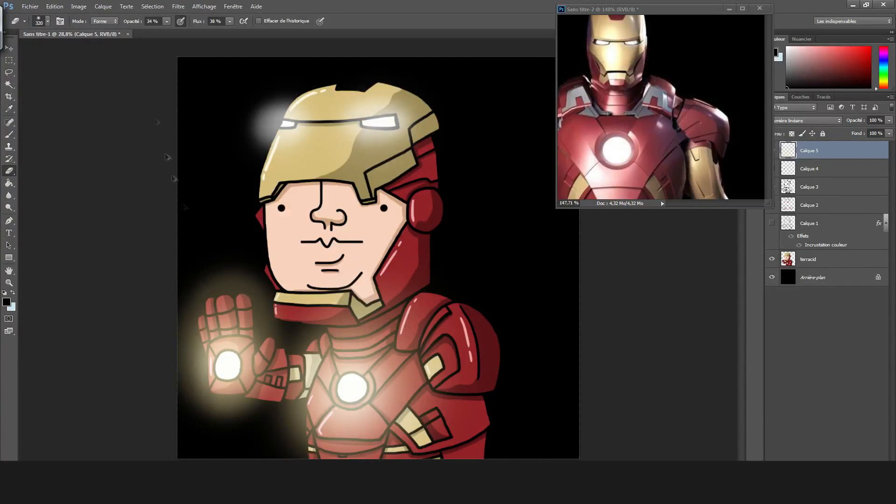
left_click(47, 21)
left_click_drag(108, 55, 129, 56)
key("Return")
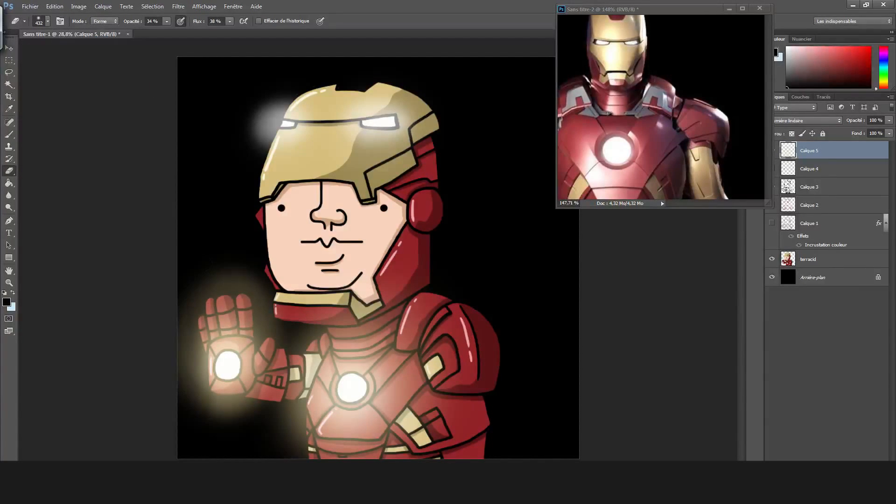
Erase the outer glow spilling onto the black background around the raised hand and beside the helmet's smaller eye slit.
left_click_drag(274, 313, 266, 365)
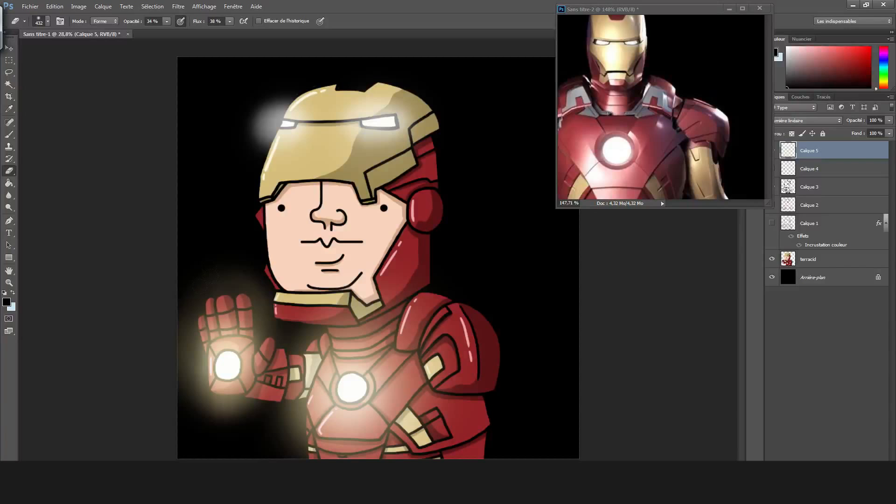
mouse_move(239, 107)
left_mouse_down()
mouse_move(240, 128)
mouse_move(237, 114)
mouse_move(225, 148)
left_mouse_up()
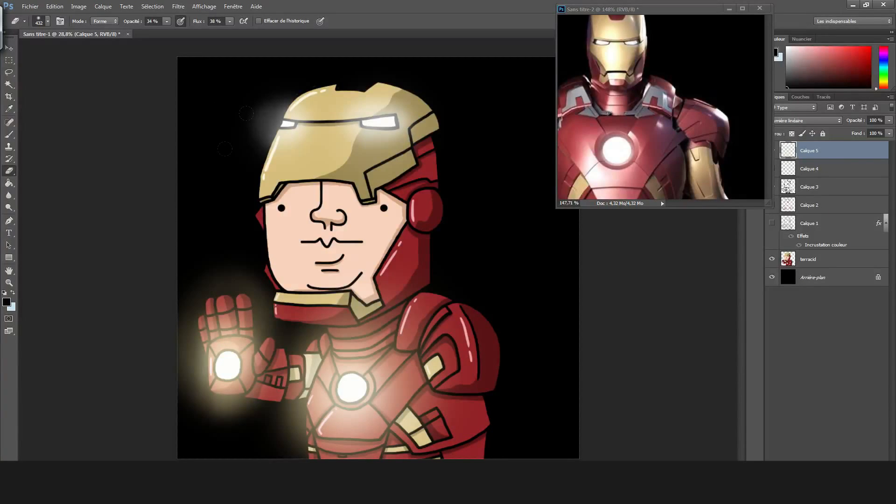
mouse_move(303, 368)
left_mouse_down()
mouse_move(299, 422)
mouse_move(296, 298)
left_mouse_up()
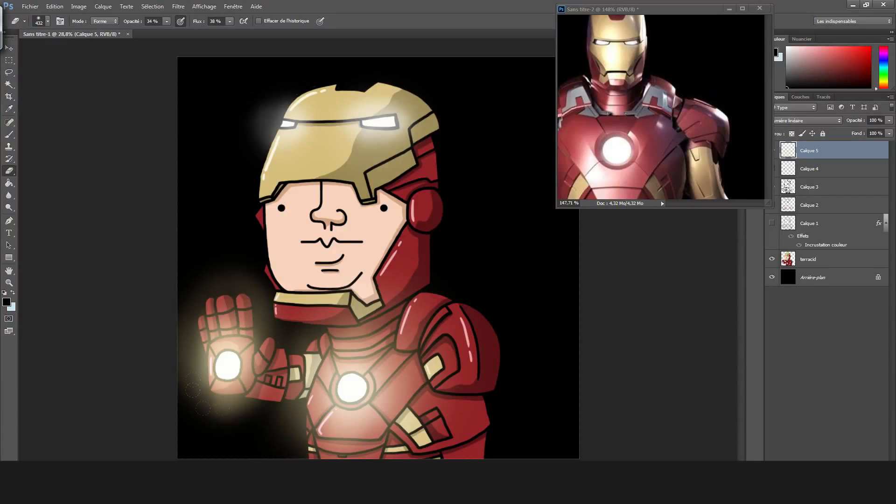
mouse_move(199, 355)
left_mouse_down()
mouse_move(196, 367)
mouse_move(199, 334)
mouse_move(263, 348)
left_mouse_up()
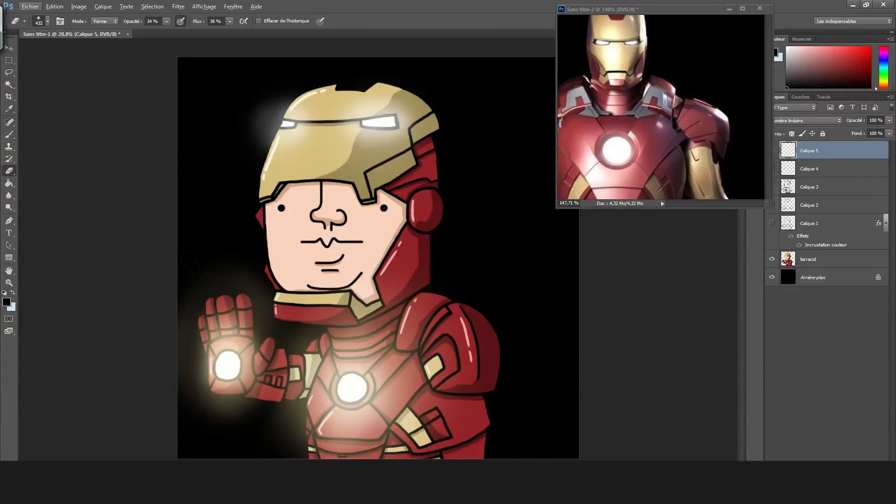
mouse_move(236, 280)
left_mouse_down()
mouse_move(191, 270)
mouse_move(177, 380)
mouse_move(199, 410)
left_mouse_up()
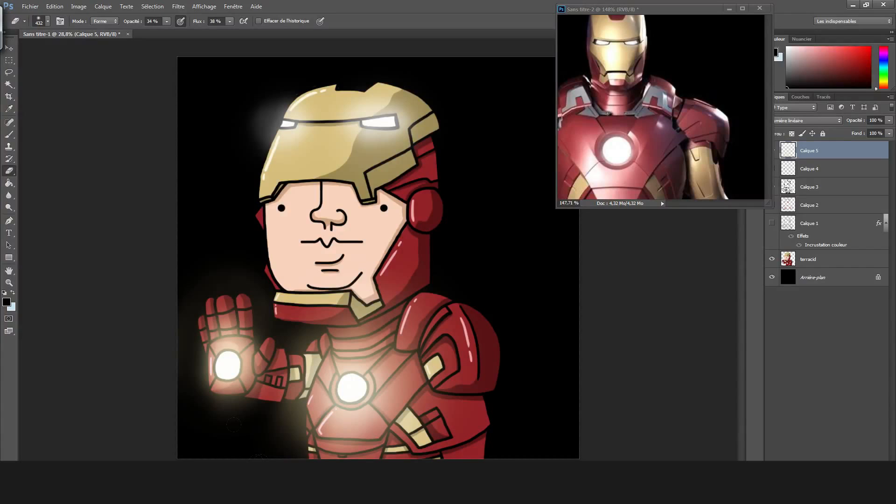
Set the brush color to #fafafa and dab the palm light with a soft 67 px brush.
key("b")
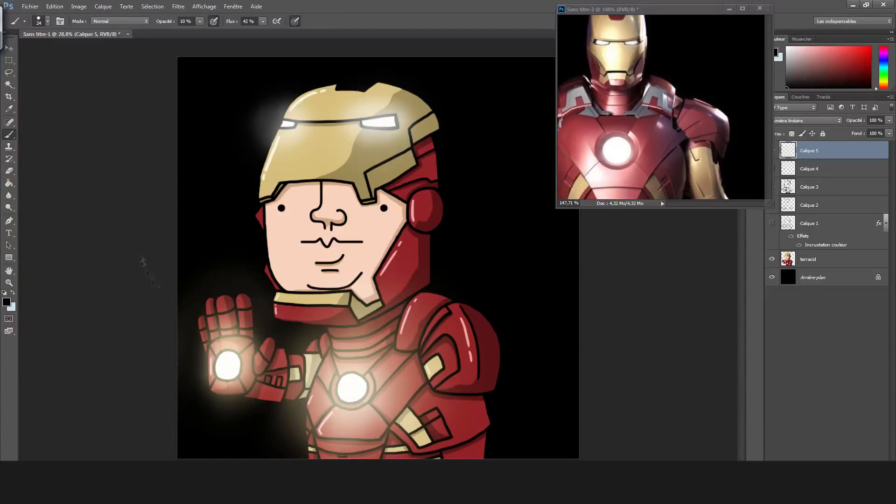
left_click(7, 302)
left_click_drag(332, 150, 318, 130)
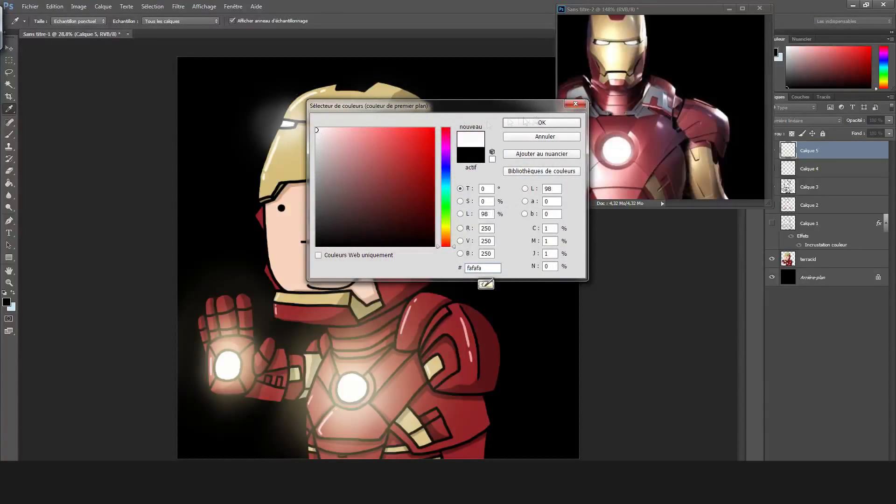
left_click(540, 123)
left_click(47, 21)
left_click(34, 93)
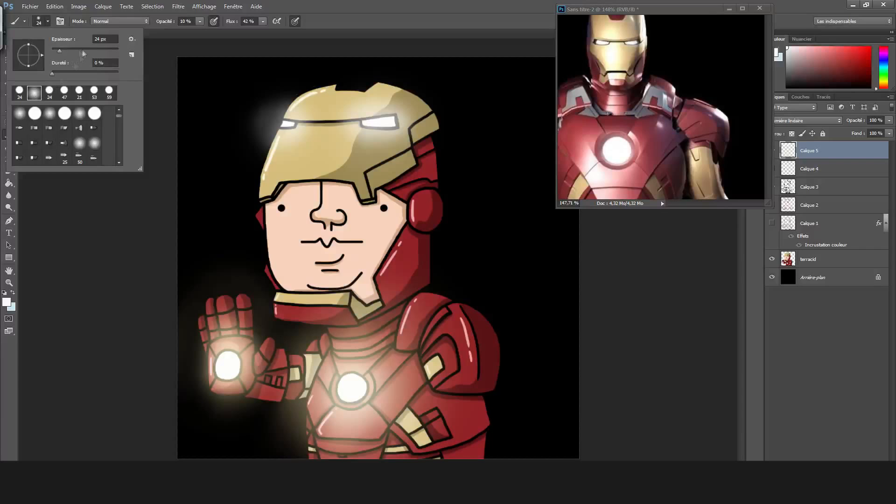
left_click(229, 364)
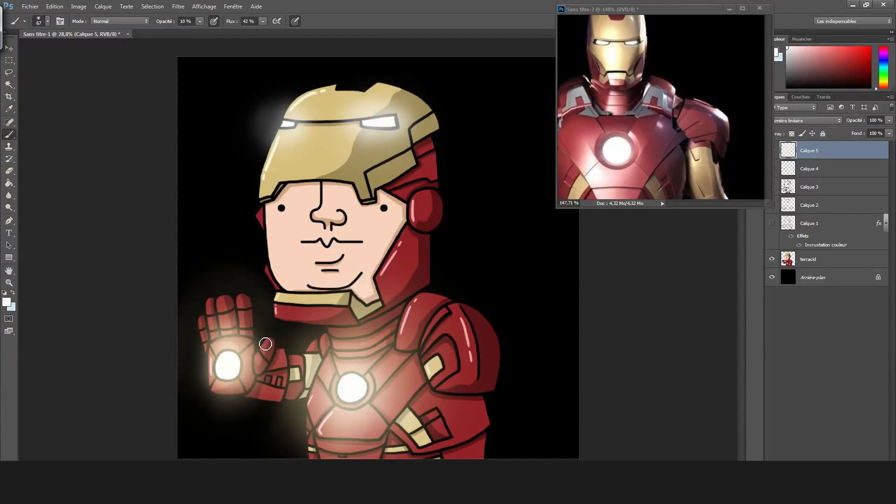
Erase the stray glow on the background between the forearm and the torso.
key("e")
left_click_drag(286, 410, 298, 383)
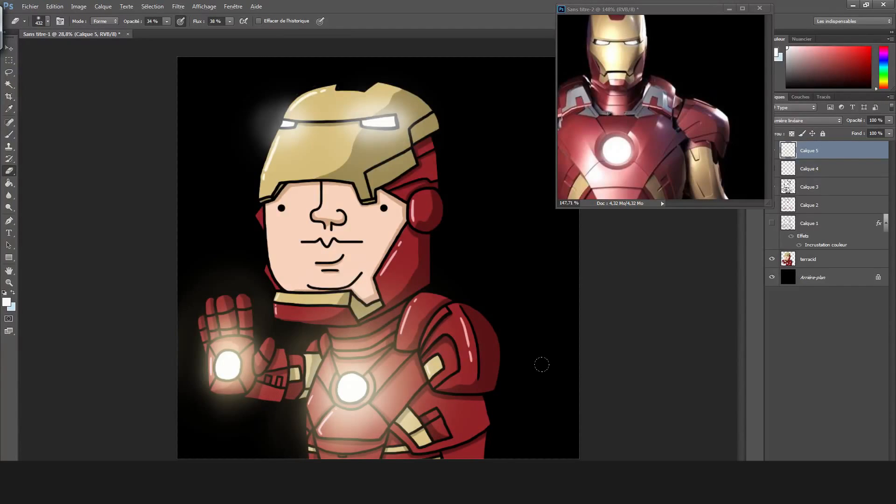
Hide the black background layer Arrière-plan.
key("ctrl+minus")
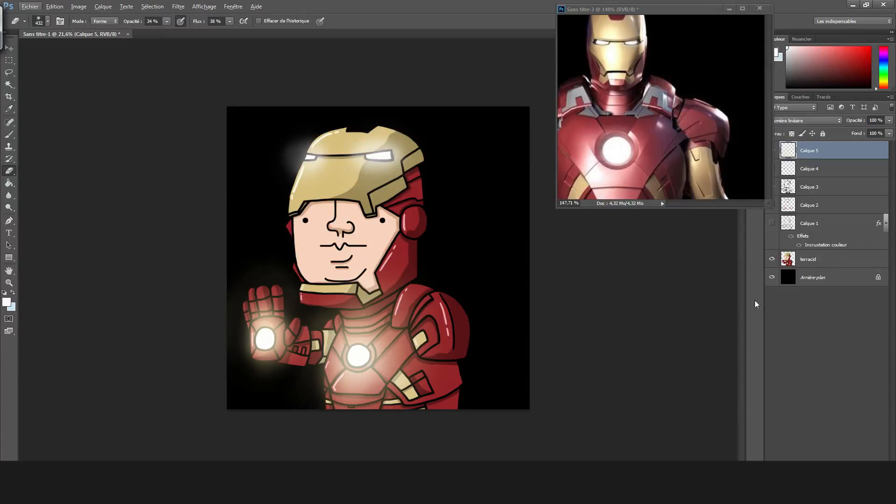
scroll(501, 260, "down", 1)
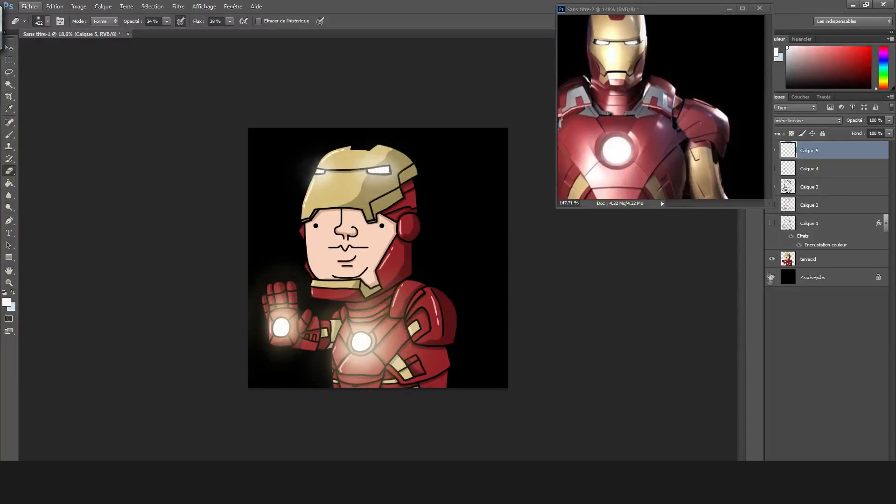
left_click(771, 277)
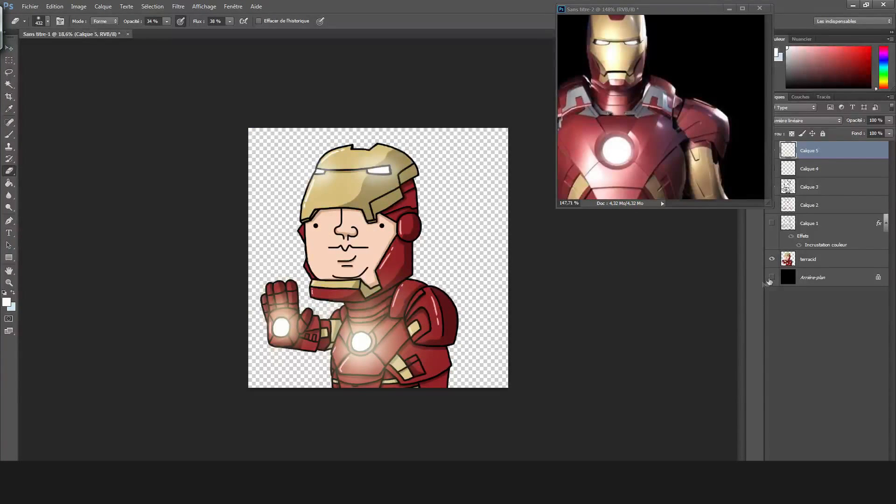
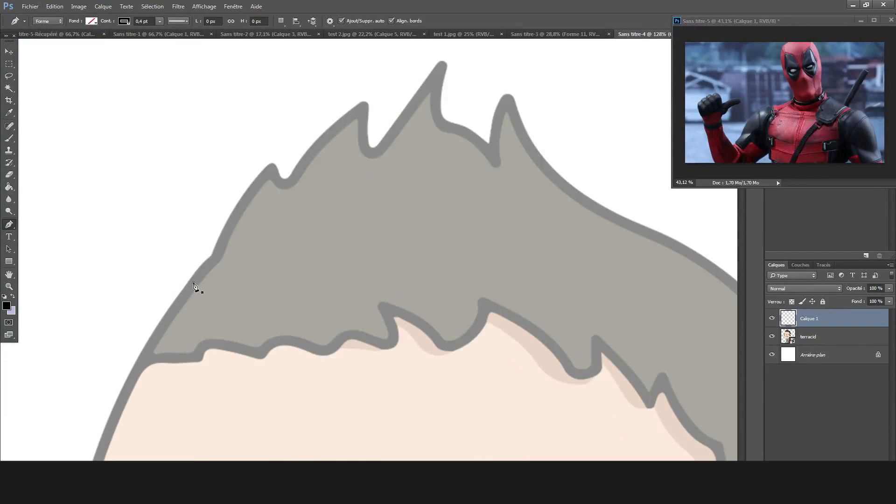
Draw a 0.4 pt black line without fill using the Pen tool, across the hair from its left to its right edge.
left_click_drag(193, 282, 211, 300)
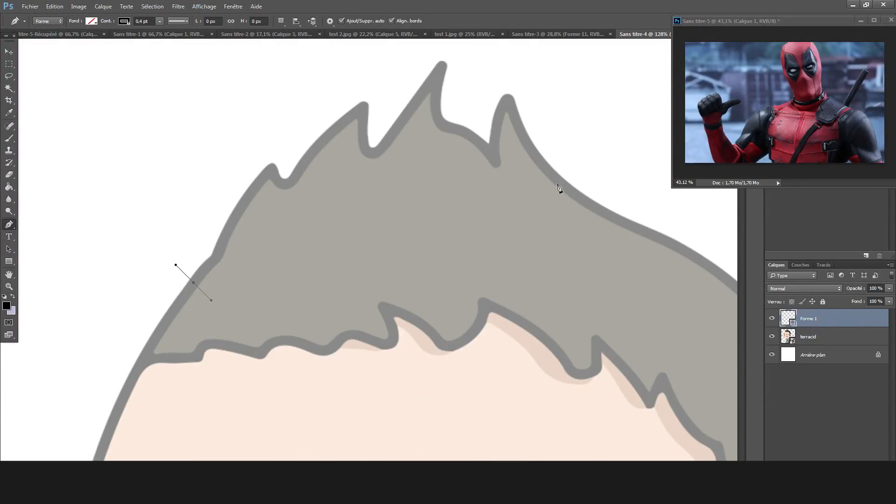
left_click_drag(562, 191, 562, 219)
left_click_drag(562, 283, 606, 220)
right_click(598, 225)
key("ctrl+z")
left_click_drag(569, 194, 613, 200)
left_click_drag(211, 300, 190, 263)
left_click_drag(574, 191, 599, 195)
mouse_move(548, 184)
left_mouse_down()
mouse_move(528, 174)
mouse_move(537, 182)
left_mouse_up()
Adjust the end handles of the line across the hair to bend it into a smooth arch.
scroll(272, 53, "down", 7)
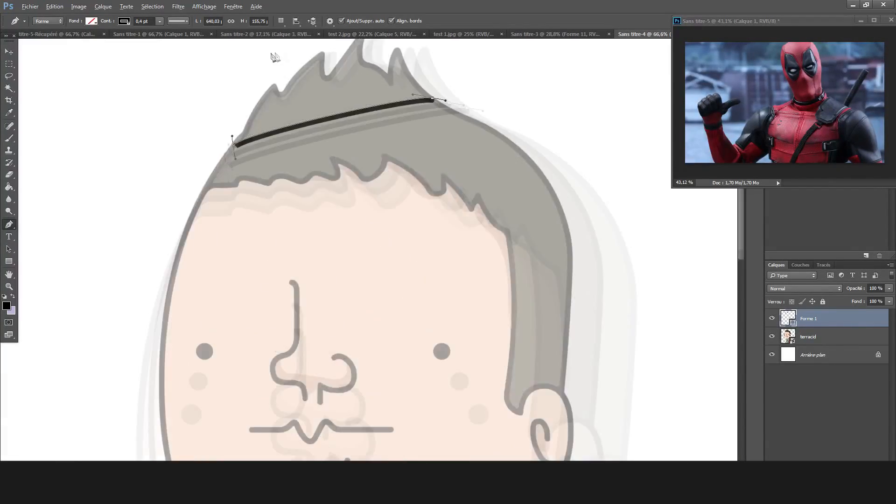
scroll(272, 55, "up", 10)
left_click_drag(166, 257, 167, 234)
scroll(169, 237, "down", 2)
left_click_drag(573, 207, 478, 182)
scroll(523, 247, "down", 10)
scroll(433, 75, "up", 15)
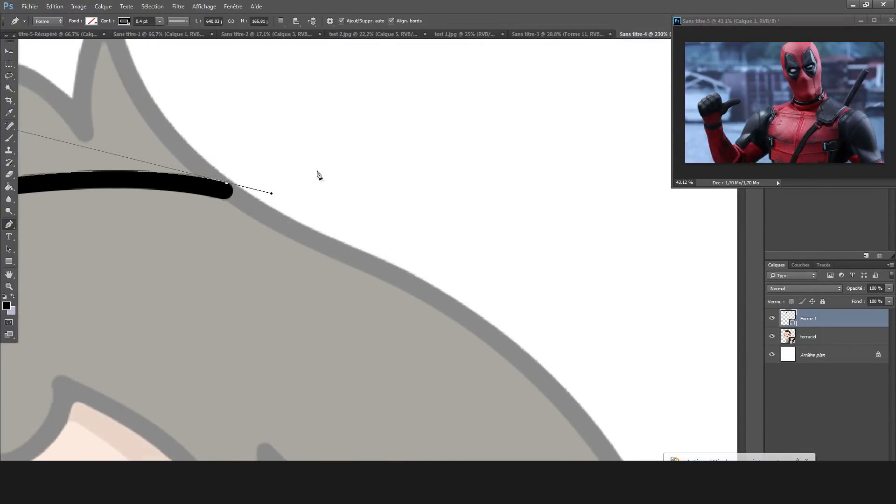
Extend the line from the right hair edge outward beyond the head to a tip, bending the segment into a gentle arch.
right_click(449, 245, "ctrl")
mouse_move(447, 195)
left_mouse_down()
mouse_move(472, 254)
mouse_move(492, 195)
mouse_move(552, 208)
mouse_move(530, 217)
mouse_move(530, 204)
mouse_move(645, 136)
mouse_move(623, 133)
left_mouse_up()
key("ctrl+z")
right_click(530, 204)
left_click(518, 176)
scroll(553, 216, "down", 8)
scroll(591, 226, "up", 8)
mouse_move(584, 244)
left_mouse_down()
mouse_move(581, 320)
mouse_move(596, 366)
left_mouse_up()
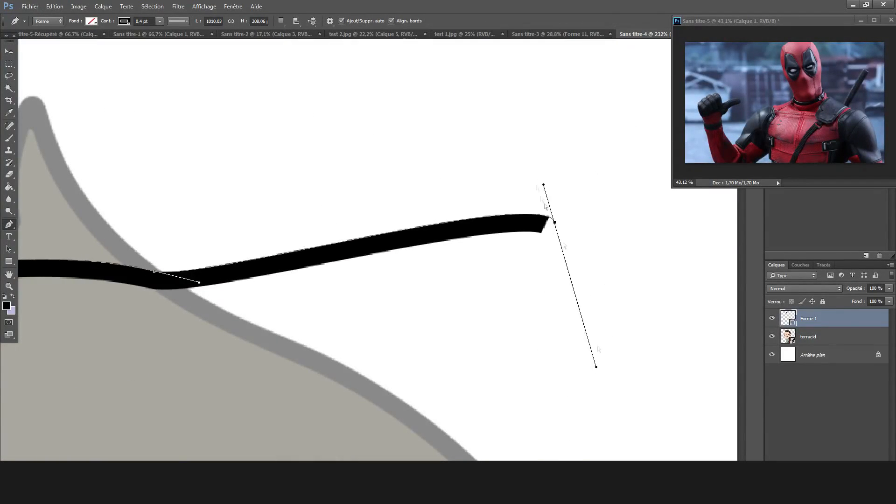
left_click_drag(543, 184, 540, 211)
left_click_drag(672, 317, 578, 242)
left_click_drag(540, 210, 475, 154)
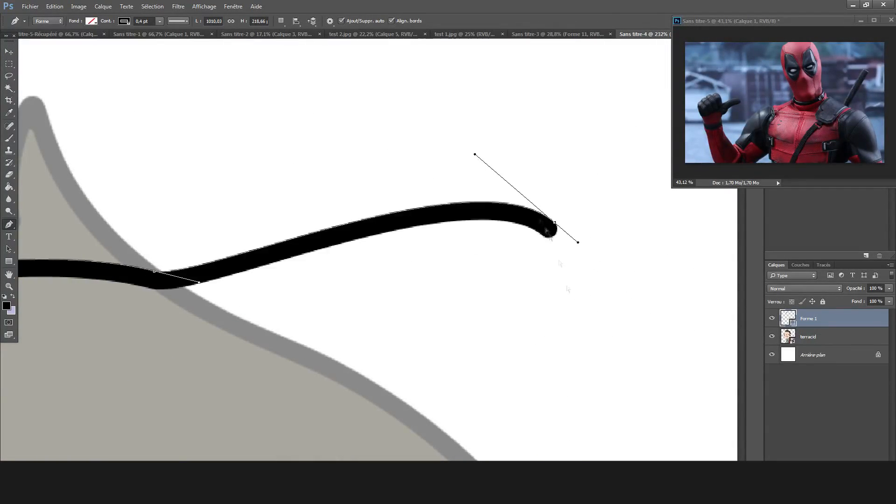
Curve the line from the outer tip back down to the hair's outer edge to shape a pointed peak.
scroll(420, 56, "down", 8)
scroll(393, 14, "up", 7)
left_click_drag(392, 194, 410, 208)
left_click_drag(459, 379, 520, 380)
scroll(481, 387, "down", 3)
left_click_drag(458, 289, 429, 392)
left_click_drag(489, 392, 474, 423)
scroll(471, 416, "down", 8)
scroll(432, 139, "up", 7)
Continue the line from the base of the peak down the hair's outer edge to the top of the ear.
mouse_move(338, 416)
left_mouse_down()
mouse_move(331, 424)
mouse_move(410, 422)
mouse_move(462, 437)
mouse_move(439, 381)
left_mouse_up()
right_click(442, 440)
mouse_move(436, 435)
left_mouse_down()
mouse_move(459, 432)
mouse_move(444, 439)
left_mouse_up()
key("ctrl+z")
left_click_drag(385, 174, 376, 166)
left_click_drag(337, 142, 337, 147)
left_click_drag(283, 116, 285, 116)
left_click_drag(458, 397, 465, 397)
mouse_move(445, 440)
left_mouse_down()
mouse_move(457, 430)
mouse_move(433, 424)
left_mouse_up()
right_click(447, 444)
key("ctrl+z")
scroll(471, 410, "down", 8)
scroll(477, 406, "down", 2)
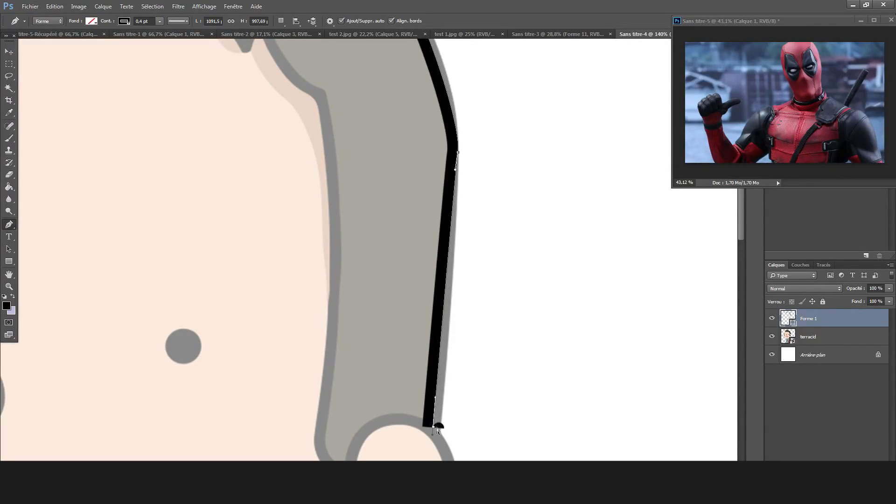
Adjust the lower anchor and handles of the line where it meets the top of the ear.
scroll(477, 427, "down", 5)
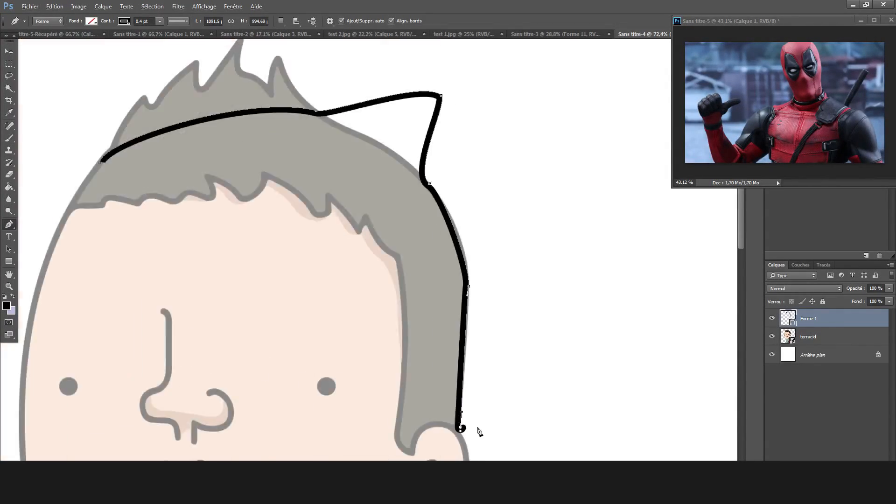
scroll(470, 286, "up", 7)
left_click_drag(526, 417, 512, 283)
mouse_move(453, 170)
left_mouse_down()
mouse_move(455, 153)
mouse_move(451, 163)
left_mouse_up()
left_click_drag(434, 415, 427, 266)
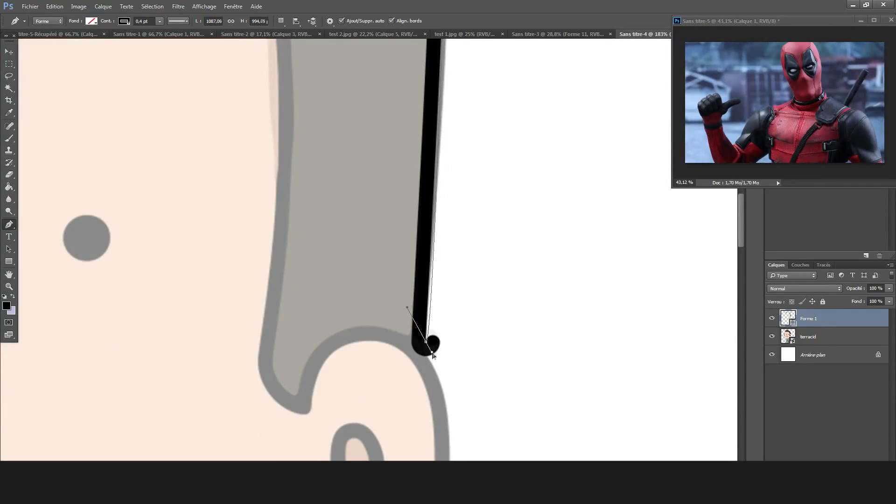
scroll(435, 351, "down", 6)
scroll(448, 226, "up", 6)
mouse_move(442, 350)
left_mouse_down()
mouse_move(458, 335)
mouse_move(453, 354)
left_mouse_up()
left_click_drag(455, 333, 445, 339)
mouse_move(385, 118)
left_mouse_down()
mouse_move(409, 121)
mouse_move(397, 122)
left_mouse_up()
Fine-tune the anchors and handles so the line follows the hair's outer edge down to the ear.
scroll(392, 122, "up", 1)
left_click_drag(305, 112, 314, 116)
left_click_drag(398, 160, 380, 162)
scroll(448, 201, "down", 4)
scroll(450, 317, "up", 4)
scroll(442, 337, "down", 4)
scroll(440, 341, "down", 5)
mouse_move(420, 388)
left_mouse_down()
mouse_move(434, 388)
mouse_move(425, 392)
left_mouse_up()
left_click_drag(425, 200, 428, 201)
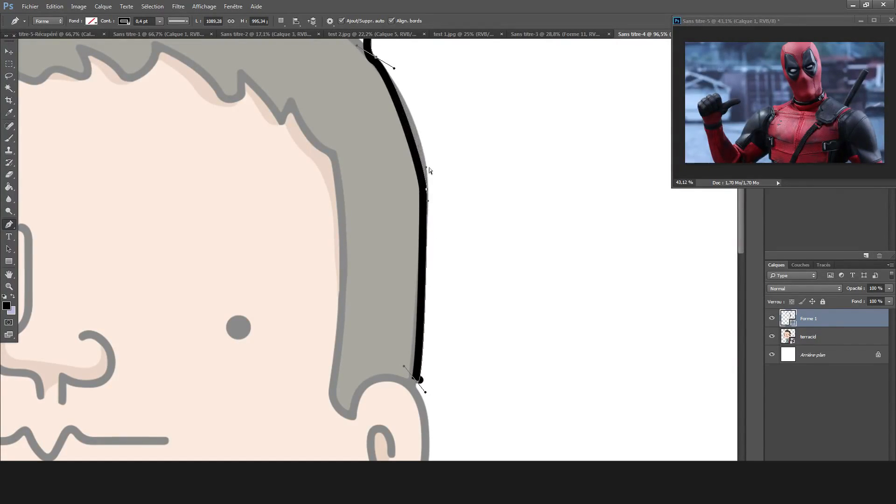
left_click_drag(433, 151, 433, 152)
left_click_drag(426, 201, 427, 213)
left_click_drag(426, 392, 429, 394)
Add an empty layer above Forme 1.
scroll(368, 280, "down", 3)
left_click(9, 88)
left_click(867, 481)
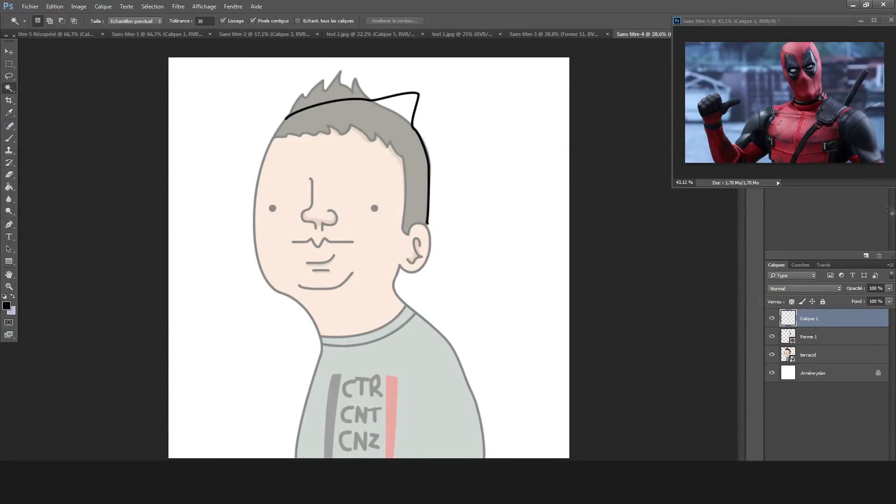
Rasterize the Forme 1 layer and erase the rounded excess at the line's lower end with an 11 px eraser.
left_click(809, 337)
left_click(9, 175)
left_click(429, 196)
key("Return")
scroll(368, 247, "up", 10)
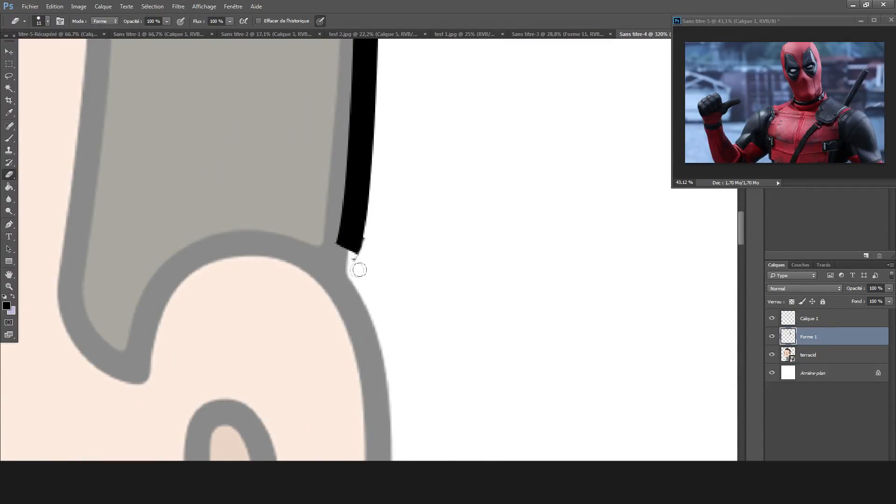
scroll(376, 268, "down", 1)
Draw a short curved 0.4 pt line joining the trimmed line end to the top of the ear outline.
left_click(9, 224)
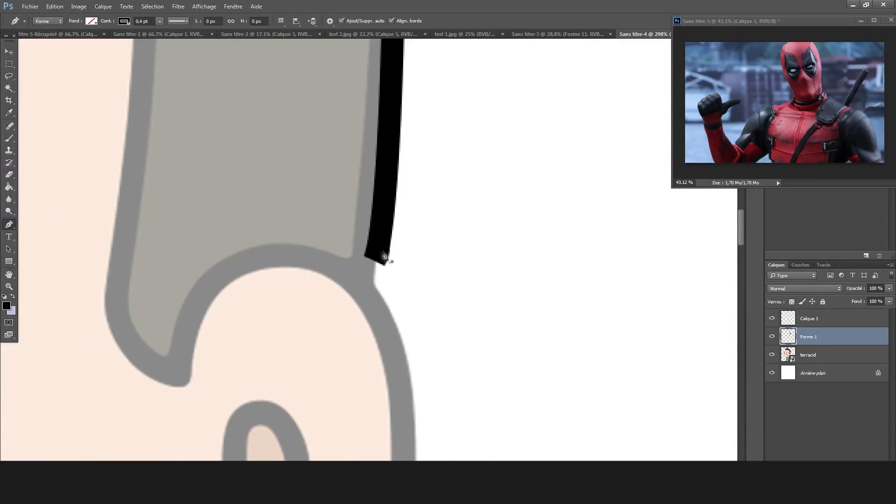
left_click_drag(374, 255, 385, 266)
left_click_drag(428, 321, 395, 321)
left_click_drag(390, 247, 387, 245)
mouse_move(374, 320)
left_mouse_down()
mouse_move(377, 290)
mouse_move(387, 307)
mouse_move(365, 291)
left_mouse_up()
key("ctrl+z")
left_click_drag(402, 247, 383, 257)
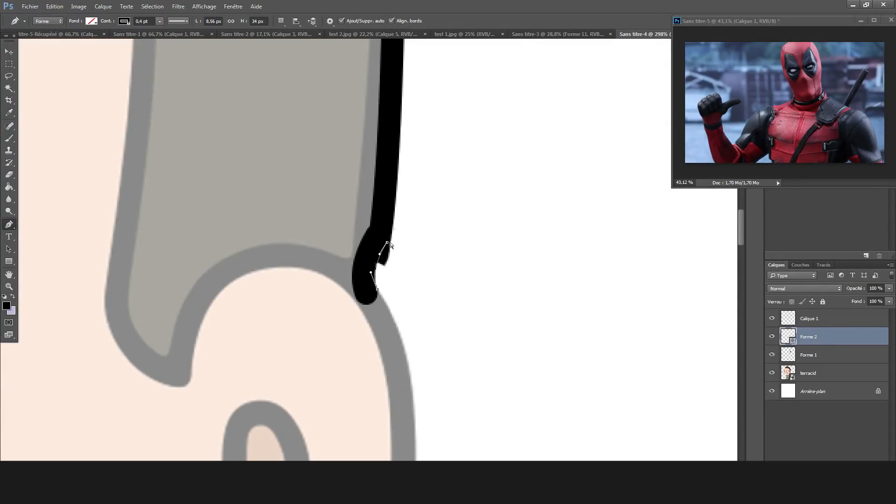
mouse_move(376, 305)
left_mouse_down()
mouse_move(385, 304)
mouse_move(384, 330)
left_mouse_up()
left_click_drag(392, 349, 408, 345)
mouse_move(375, 267)
left_mouse_down()
mouse_move(390, 258)
mouse_move(368, 296)
mouse_move(398, 322)
left_mouse_up()
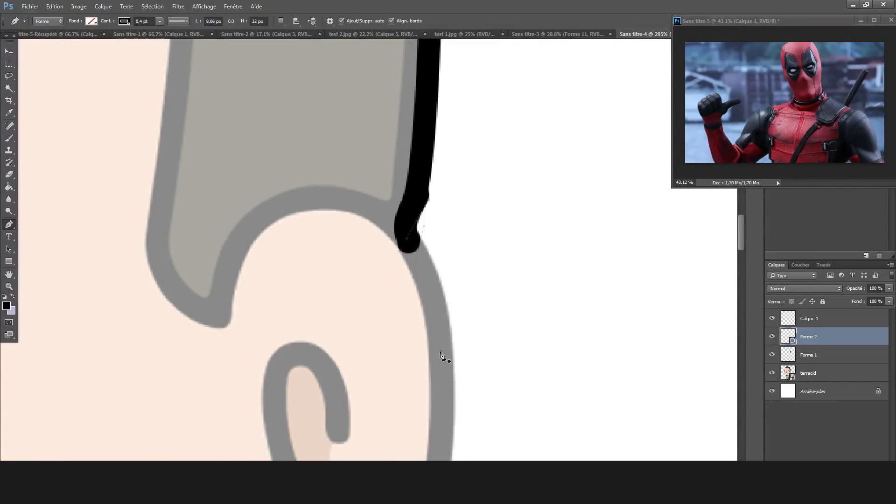
left_click_drag(441, 351, 474, 355)
left_click_drag(445, 326, 364, 332)
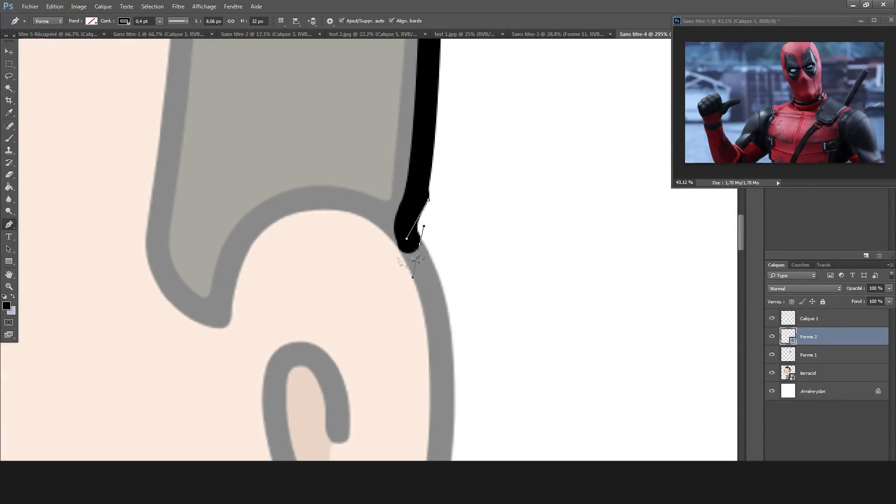
left_click(411, 254)
key("ctrl+z")
Add a new layer and draw a line from the top junction of the ear down toward its lower edge.
key("ctrl+shift+n")
key("Return")
scroll(482, 362, "down", 5)
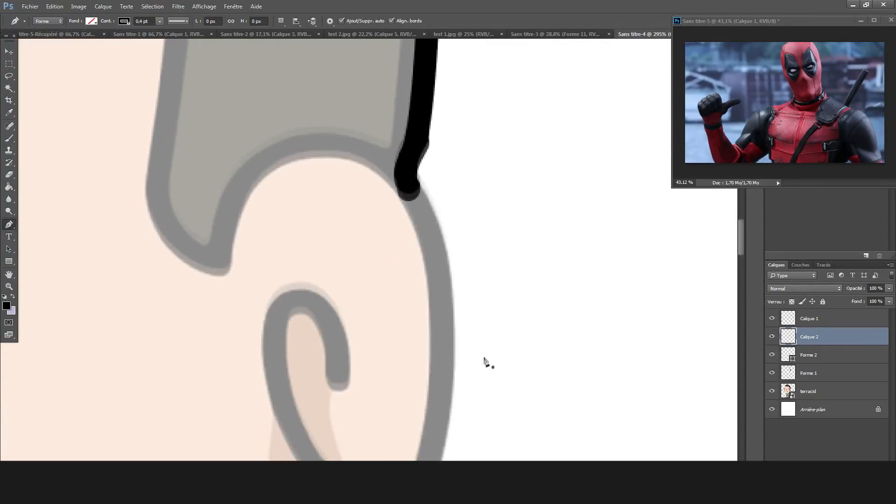
left_click_drag(430, 417, 391, 417)
mouse_move(429, 222)
left_mouse_down()
mouse_move(405, 222)
mouse_move(436, 225)
mouse_move(419, 221)
mouse_move(421, 265)
left_mouse_up()
scroll(473, 224, "up", 5)
left_click(399, 223, "ctrl")
left_click(401, 223, "ctrl")
key("ctrl+z")
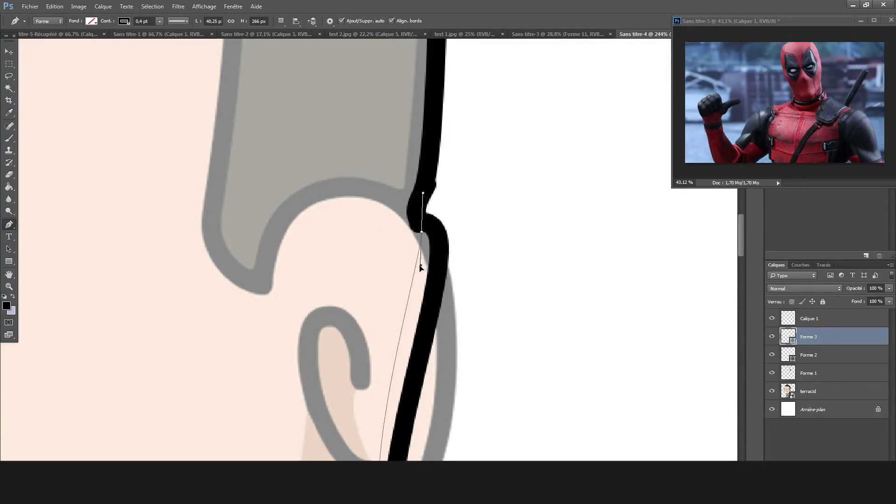
Reposition the line's lower end and adjust its handles to follow the ear's outer edge.
scroll(421, 265, "down", 6)
mouse_move(341, 393)
left_mouse_down()
mouse_move(493, 410)
mouse_move(412, 415)
mouse_move(417, 324)
mouse_move(461, 334)
left_mouse_up()
left_click_drag(421, 124, 451, 115)
left_click_drag(421, 90, 415, 94)
left_click_drag(401, 395, 388, 389)
Draw a separate line tracing the underside of the earlobe, starting from the end of the outer ear line.
key("ctrl+0")
scroll(410, 265, "up", 10)
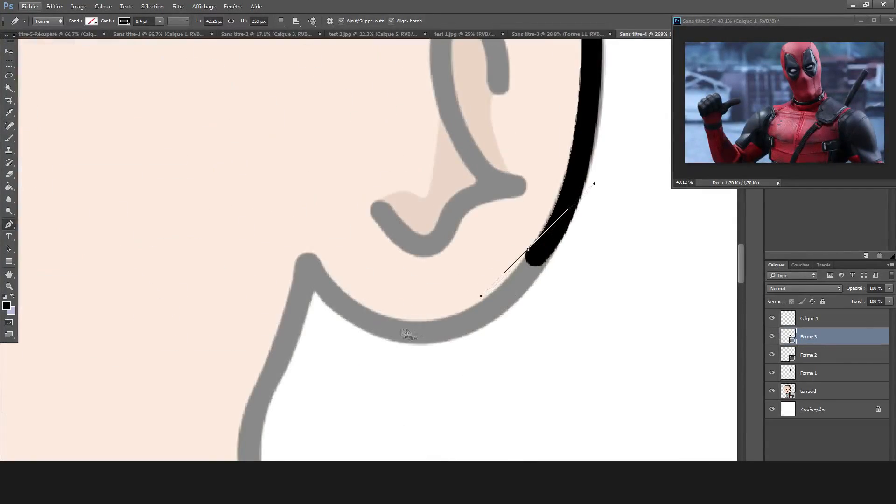
left_click_drag(400, 329, 400, 388)
mouse_move(474, 255)
left_mouse_down()
mouse_move(474, 307)
mouse_move(540, 267)
left_mouse_up()
left_click_drag(540, 320, 563, 240)
left_click_drag(540, 266, 525, 252)
key("ctrl+z")
key("ctrl+z")
Adjust the anchors and handles of the earlobe line to match the lobe's curve and join the outer ear line.
left_click_drag(400, 388, 496, 321)
left_click_drag(400, 329, 372, 328)
left_click_drag(525, 253, 528, 248)
mouse_move(494, 288)
left_mouse_down()
mouse_move(514, 284)
mouse_move(506, 274)
left_mouse_up()
left_click_drag(528, 248, 534, 253)
left_click_drag(469, 319, 432, 366)
left_click_drag(372, 328, 373, 310)
mouse_move(512, 280)
left_mouse_down()
mouse_move(535, 280)
mouse_move(523, 281)
mouse_move(527, 251)
left_mouse_up()
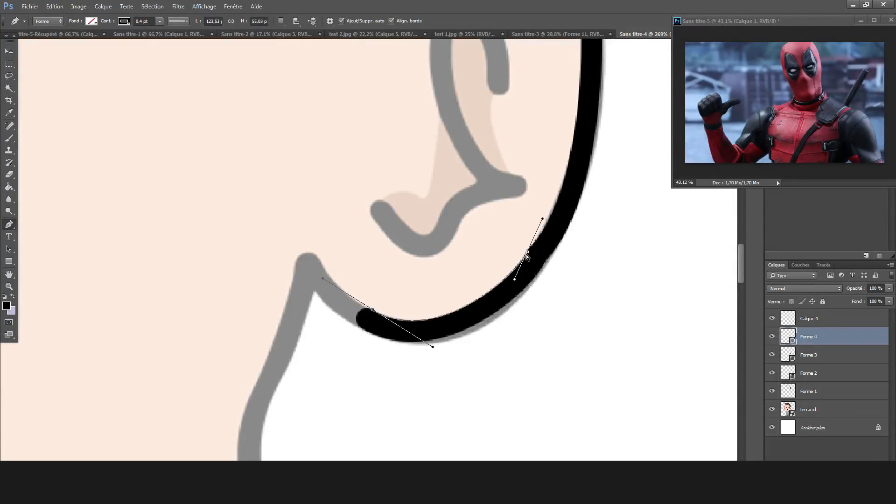
Add a new layer and draw the line from the earlobe's underside up to its corner with the neck.
scroll(559, 287, "down", 3)
scroll(437, 302, "up", 4)
left_click_drag(397, 226, 393, 268)
key("ctrl+z")
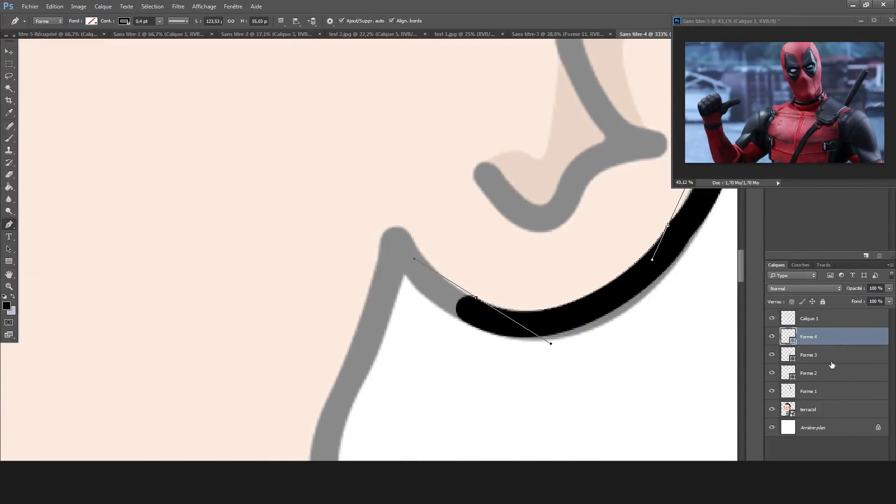
key("ctrl+shift+n")
key("Return")
left_click_drag(465, 310, 459, 352)
mouse_move(396, 241)
left_mouse_down()
mouse_move(394, 233)
mouse_move(377, 241)
left_mouse_up()
mouse_move(465, 351)
left_mouse_down()
mouse_move(437, 309)
mouse_move(463, 319)
left_mouse_up()
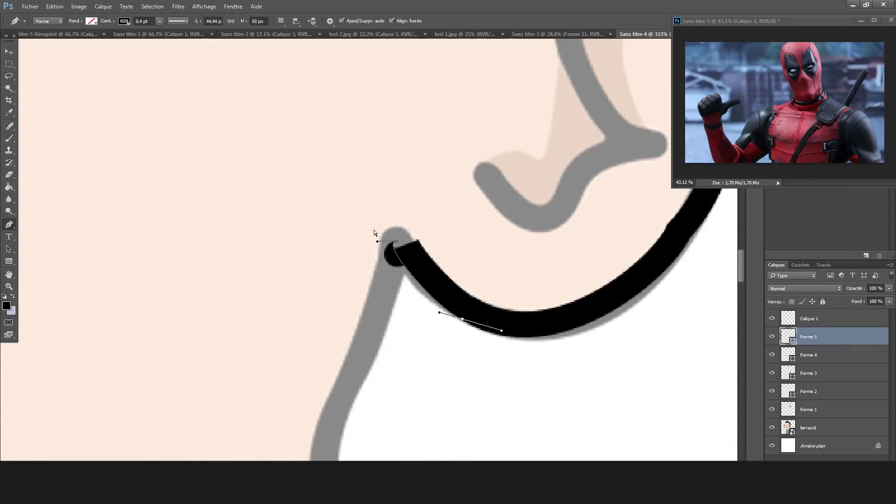
left_click(394, 243)
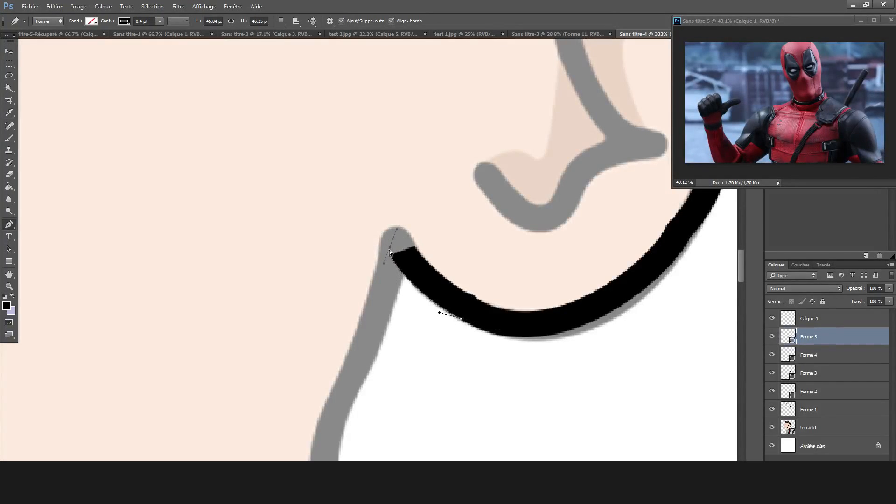
Continue the line from the earlobe corner down the upper neck edge and adjust the corner anchor to fit the outline.
mouse_move(358, 384)
left_mouse_down()
mouse_move(436, 384)
mouse_move(408, 384)
mouse_move(377, 425)
mouse_move(356, 415)
mouse_move(376, 410)
mouse_move(358, 398)
left_mouse_up()
key("ctrl+z")
left_click_drag(396, 229, 399, 257)
mouse_move(330, 358)
left_mouse_down()
mouse_move(362, 348)
mouse_move(386, 362)
left_mouse_up()
mouse_move(358, 398)
left_mouse_down()
mouse_move(326, 428)
mouse_move(340, 427)
left_mouse_up()
mouse_move(367, 390)
left_mouse_down()
mouse_move(377, 396)
mouse_move(367, 388)
left_mouse_up()
right_click(401, 241)
mouse_move(399, 240)
left_mouse_down()
mouse_move(412, 242)
mouse_move(395, 244)
mouse_move(405, 263)
mouse_move(403, 237)
left_mouse_up()
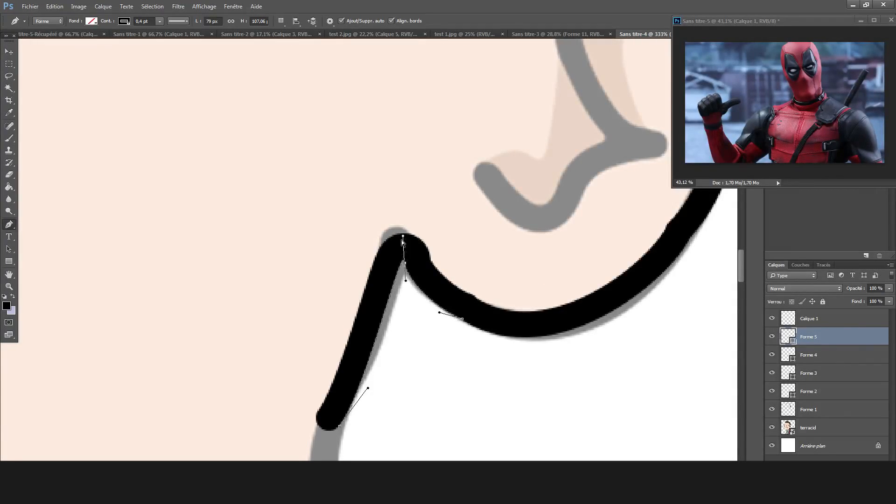
Extend the line from the upper neck edge down to the shirt collar and start shaping its curve.
scroll(425, 259, "down", 12)
scroll(421, 351, "up", 7)
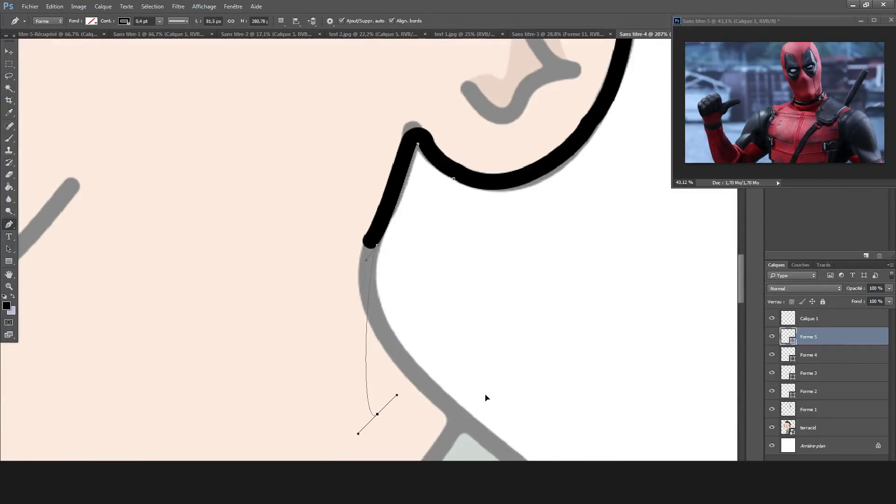
left_click_drag(396, 395, 440, 402)
left_click_drag(378, 414, 464, 415)
mouse_move(526, 403)
left_mouse_down()
mouse_move(538, 369)
mouse_move(484, 400)
left_mouse_up()
right_click(445, 416)
left_click(440, 427)
key("ctrl+z")
left_click_drag(441, 429, 410, 412)
mouse_move(366, 259)
left_mouse_down()
mouse_move(348, 278)
mouse_move(361, 270)
left_mouse_up()
mouse_move(464, 415)
left_mouse_down()
mouse_move(479, 421)
mouse_move(384, 420)
mouse_move(475, 404)
left_mouse_up()
Refit the neck curve's handles and move its end anchor onto the outer edge of the shirt collar.
left_click_drag(380, 401, 418, 399)
left_click_drag(474, 404, 461, 404)
left_click_drag(405, 399, 417, 394)
left_click_drag(461, 404, 468, 400)
left_click_drag(428, 390, 460, 409)
mouse_move(541, 441)
left_mouse_down()
mouse_move(543, 392)
mouse_move(536, 422)
mouse_move(552, 425)
left_mouse_up()
left_click_drag(424, 398, 345, 337)
left_click_drag(452, 405, 484, 411)
left_click_drag(570, 461, 562, 448)
left_click_drag(484, 411, 475, 413)
mouse_move(381, 352)
left_mouse_down()
mouse_move(373, 354)
mouse_move(373, 343)
left_mouse_up()
left_click_drag(474, 412, 505, 457)
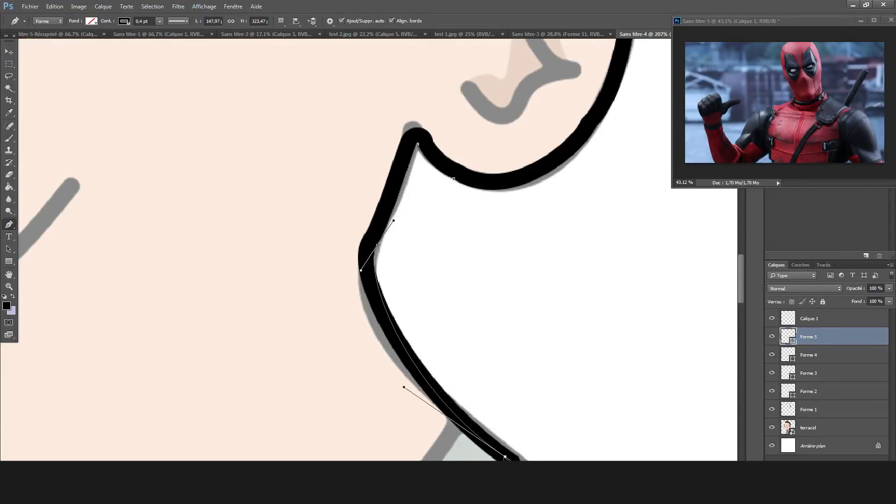
Continue the line past the collar onto the sloping top of the shoulder, adjusting the collar anchor to fit.
scroll(386, 327, "down", 3)
left_click_drag(399, 316, 394, 324)
left_click_drag(505, 367, 516, 361)
mouse_move(406, 318)
left_mouse_down()
mouse_move(431, 312)
mouse_move(406, 322)
left_mouse_up()
left_click_drag(599, 390, 556, 385)
scroll(562, 361, "down", 10)
scroll(562, 361, "up", 10)
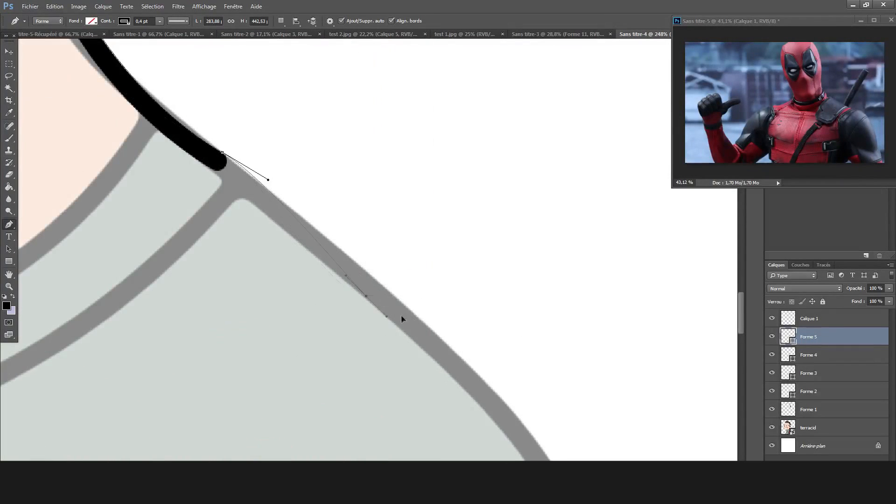
left_click_drag(401, 314, 384, 313)
mouse_move(418, 339)
left_mouse_down()
mouse_move(418, 358)
mouse_move(464, 347)
mouse_move(451, 352)
mouse_move(462, 355)
mouse_move(454, 383)
mouse_move(479, 380)
mouse_move(466, 367)
left_mouse_up()
scroll(561, 365, "down", 5)
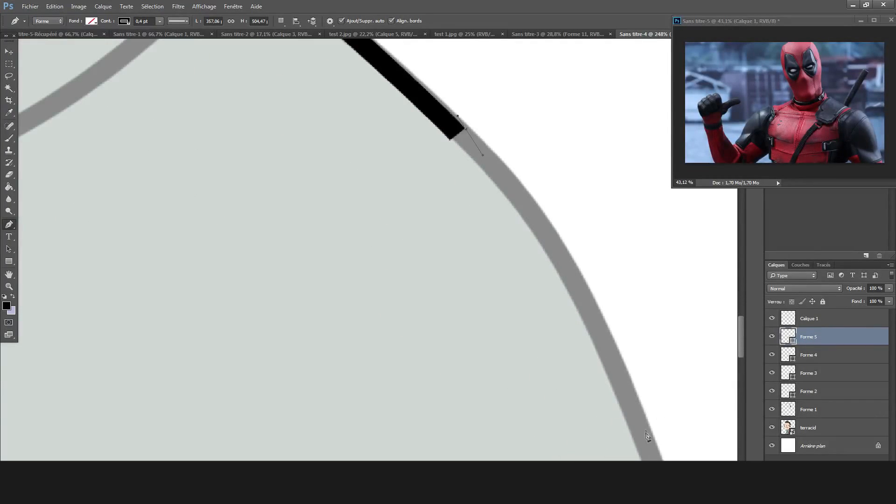
Add the next curve of the line around the rounded part of the shoulder.
left_click_drag(643, 306, 656, 293)
left_click_drag(641, 429, 665, 422)
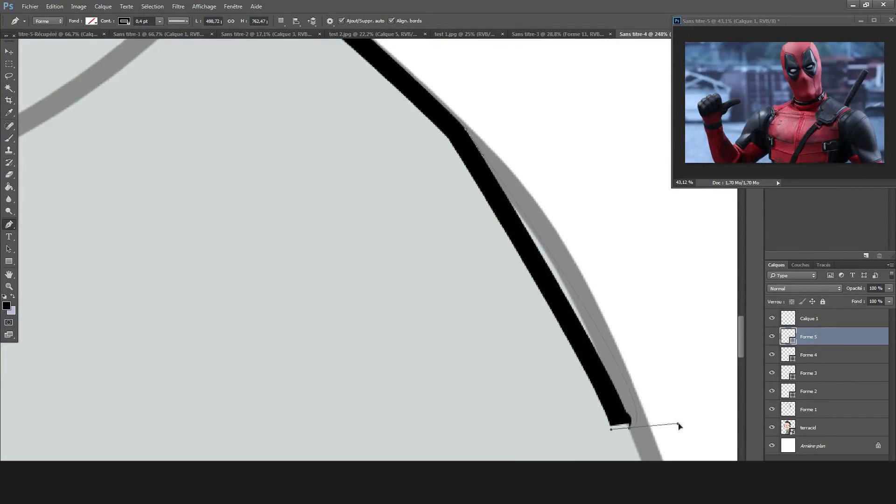
mouse_move(642, 349)
left_mouse_down()
mouse_move(644, 330)
mouse_move(670, 371)
mouse_move(620, 308)
left_mouse_up()
left_click_drag(652, 460, 674, 459)
Continue the line down the outer edge of the upper arm and adjust its anchors and handles to the outline.
scroll(668, 438, "down", 10)
scroll(443, 347, "up", 8)
mouse_move(378, 223)
left_mouse_down()
mouse_move(406, 224)
mouse_move(426, 299)
left_mouse_up()
left_click_drag(434, 268, 404, 213)
scroll(393, 133, "up", 6)
left_click_drag(389, 164, 331, 224)
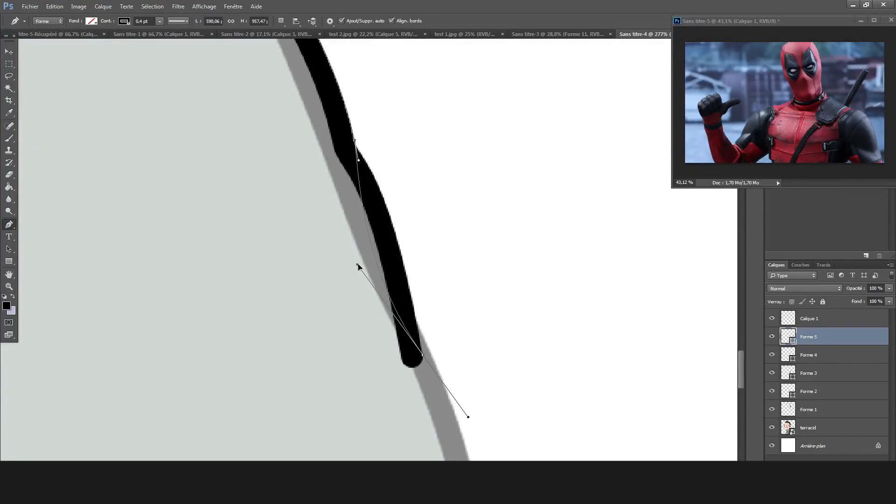
left_click_drag(359, 267, 359, 264)
left_click_drag(468, 418, 456, 423)
left_click_drag(422, 355, 432, 359)
Finish the shoulder line by tracing the lower arm edge to just beyond the bottom of the canvas.
scroll(494, 344, "down", 5)
scroll(515, 338, "up", 3)
mouse_move(462, 332)
left_mouse_down()
mouse_move(438, 332)
mouse_move(511, 345)
mouse_move(534, 333)
mouse_move(508, 317)
mouse_move(522, 349)
left_mouse_up()
scroll(554, 345, "down", 3)
scroll(553, 345, "down", 3)
mouse_move(523, 401)
left_mouse_down()
mouse_move(523, 427)
mouse_move(538, 379)
left_mouse_up()
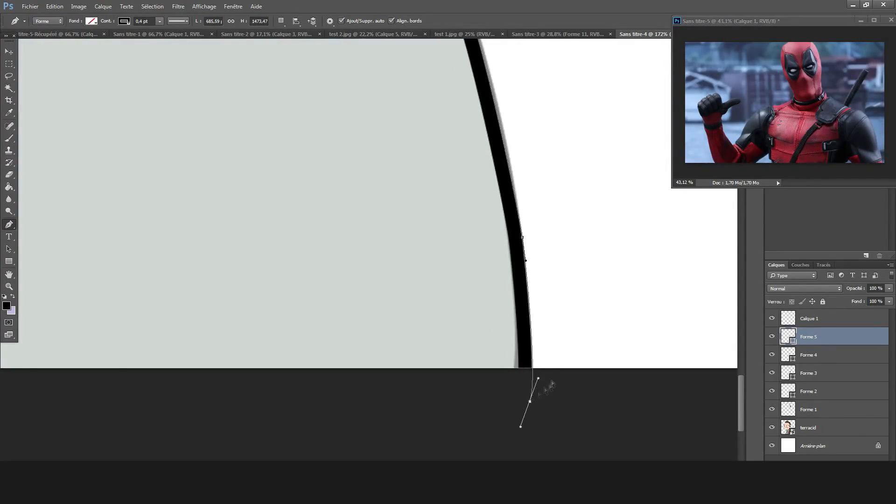
scroll(529, 400, "down", 10)
Add a new layer and rasterize the outline shape layers.
key("ctrl+alt+shift+n")
left_click(805, 353)
key("e")
left_click(432, 261)
left_click(420, 186)
key("alt+bracketleft")
key("alt+bracketleft")
key("alt+bracketleft")
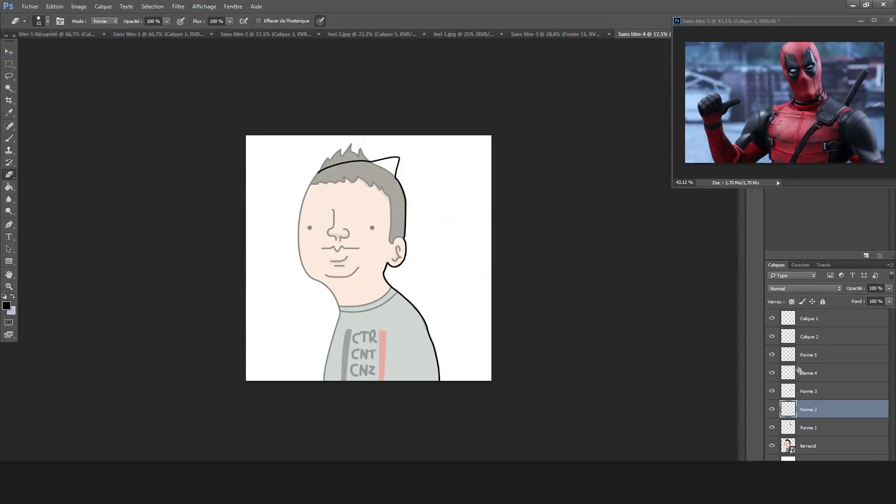
Merge the layers Forme 5 through Forme 2 down into Forme 1 and select layer Calque 2.
left_click(805, 358)
key("ctrl+e")
key("ctrl+e")
key("ctrl+e")
key("ctrl+e")
left_click(773, 356)
left_click(773, 356)
left_click(799, 338)
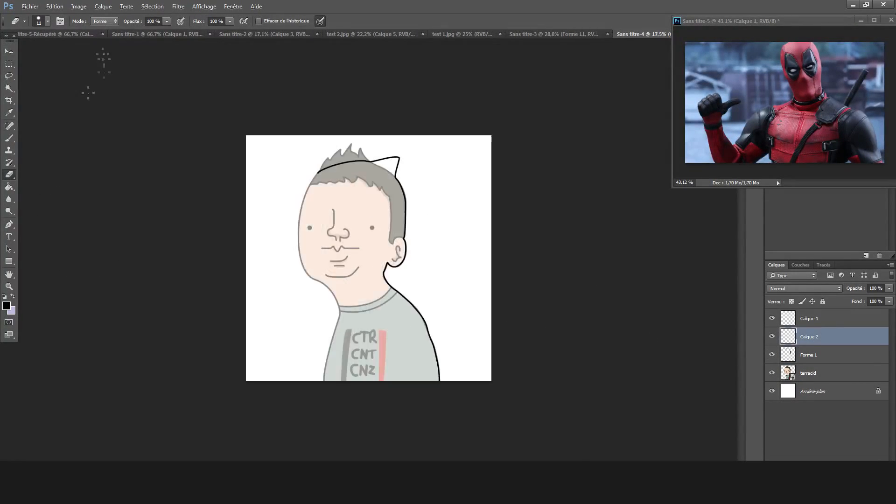
Start a new pen line at the left end of the mask line and run it down the left forehead edge.
key("p")
scroll(315, 181, "up", 7)
left_click_drag(345, 104, 265, 97)
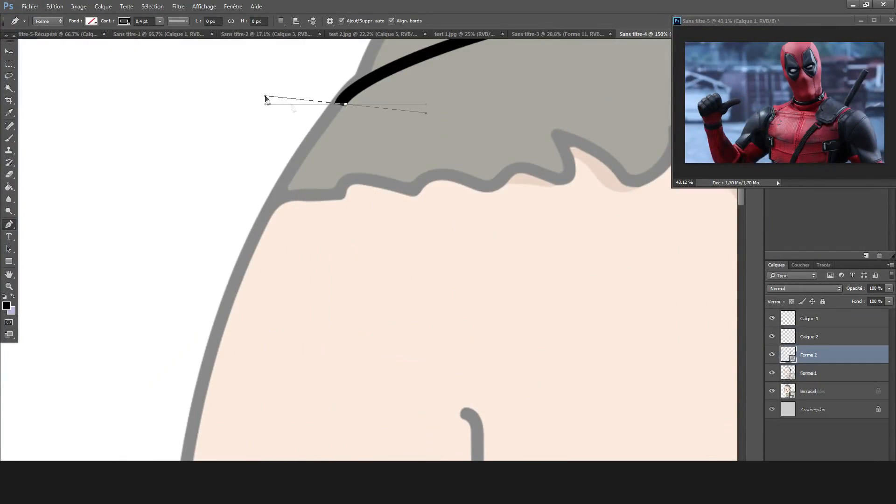
left_click_drag(214, 332, 183, 328)
left_click_drag(215, 235, 205, 410)
Adjust the forehead line's anchors and handles so it joins the mask line and follows the face outline.
mouse_move(265, 96)
left_mouse_down()
mouse_move(273, 91)
mouse_move(299, 111)
left_mouse_up()
left_click_drag(234, 409, 196, 450)
left_click_drag(205, 409, 192, 408)
left_click_drag(185, 448, 190, 464)
left_click_drag(192, 408, 198, 418)
mouse_move(426, 92)
left_mouse_down()
mouse_move(351, 91)
mouse_move(391, 87)
mouse_move(390, 70)
mouse_move(387, 82)
left_mouse_up()
left_click_drag(348, 108, 344, 103)
mouse_move(217, 399)
left_mouse_down()
mouse_move(136, 426)
mouse_move(251, 314)
mouse_move(233, 356)
mouse_move(208, 286)
mouse_move(199, 351)
left_mouse_up()
left_click_drag(199, 418, 198, 433)
mouse_move(198, 366)
left_mouse_down()
mouse_move(210, 368)
mouse_move(169, 366)
left_mouse_up()
Try to refine the lower end of the forehead line with its end anchor and handle.
scroll(222, 381, "right", 1)
scroll(173, 364, "down", 4)
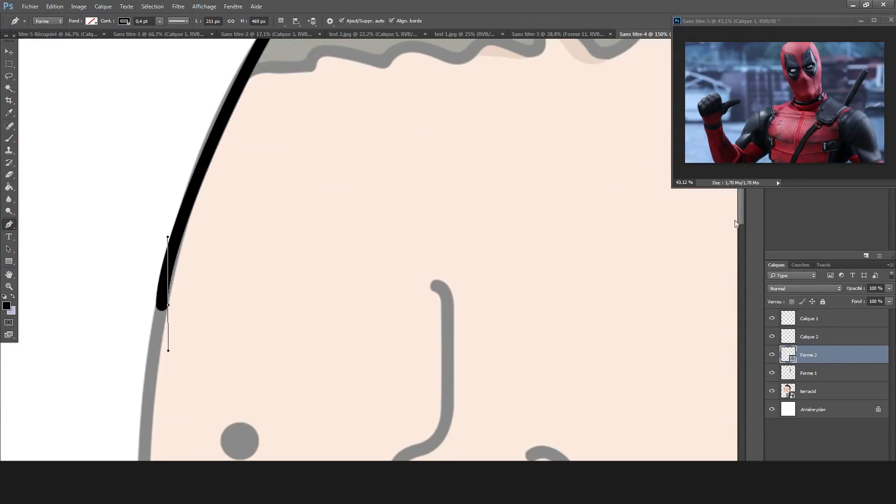
left_click_drag(169, 306, 169, 291)
mouse_move(169, 335)
left_mouse_down()
mouse_move(155, 341)
mouse_move(167, 344)
left_mouse_up()
key("ctrl+z")
left_click_drag(169, 290, 167, 300)
left_click_drag(164, 354, 160, 356)
scroll(262, 247, "up", 4)
key("ctrl+z")
Refit the forehead line's joint and curve, moving its end anchor higher up the face edge.
left_click_drag(315, 111, 315, 109)
left_click_drag(277, 135, 252, 166)
left_click_drag(316, 109, 320, 109)
left_click_drag(172, 367, 178, 372)
left_click_drag(167, 435, 197, 316)
left_click_drag(208, 252, 221, 257)
left_click_drag(177, 365, 180, 357)
left_click_drag(197, 316, 198, 317)
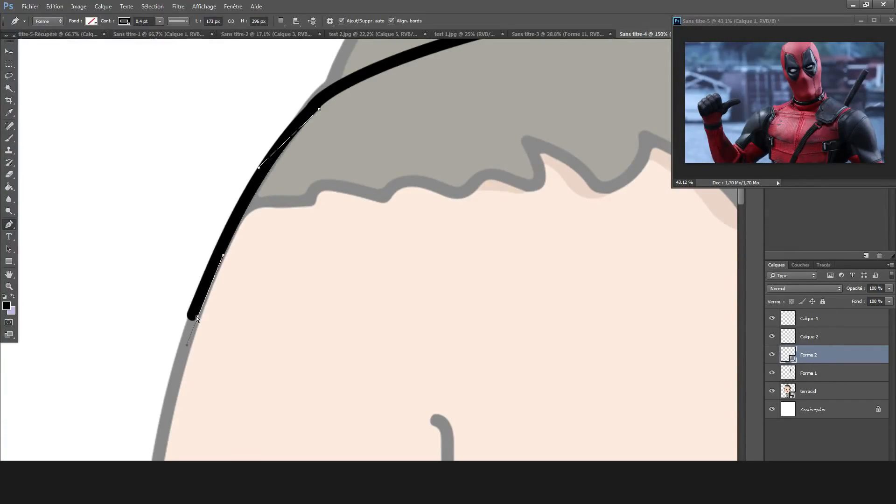
Extend the line down the left side of the face to the cheek beside the eye and fit its curve.
scroll(194, 338, "down", 5)
mouse_move(199, 372)
left_mouse_down()
mouse_move(214, 372)
mouse_move(138, 368)
mouse_move(124, 316)
mouse_move(129, 273)
left_mouse_up()
left_click_drag(139, 368, 147, 368)
left_click_drag(139, 273, 140, 232)
scroll(181, 306, "down", 3)
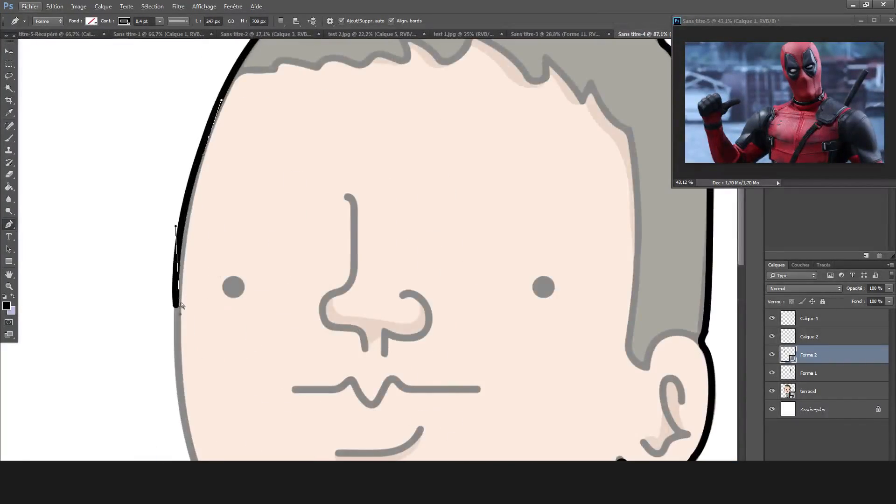
left_click_drag(180, 306, 183, 322)
left_click_drag(175, 239, 177, 239)
scroll(234, 334, "down", 2)
scroll(171, 377, "up", 3)
Add a new layer and draw a separate line from the cheek line's end down to the lower cheek.
left_click_drag(218, 367, 152, 318)
key("ctrl+z")
key("ctrl+shift+n")
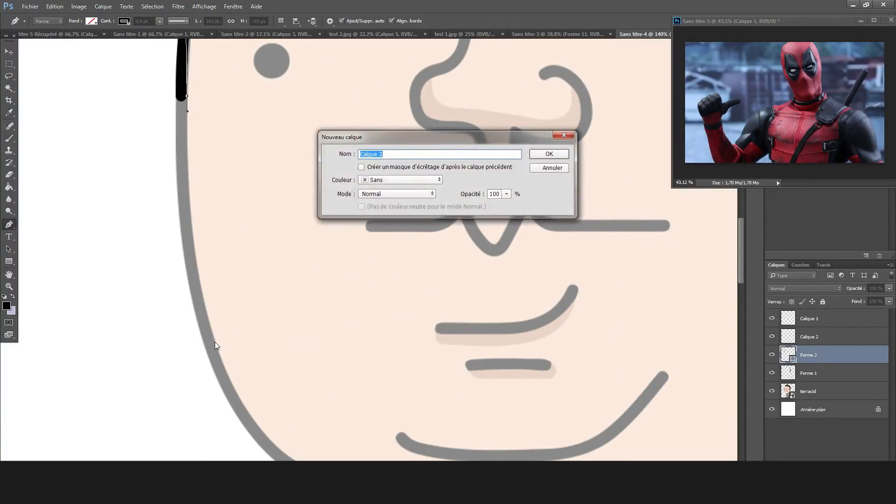
key("Return")
left_click_drag(180, 99, 117, 99)
left_click_drag(180, 429, 259, 447)
left_click_drag(117, 100, 166, 190)
left_click_drag(264, 447, 225, 370)
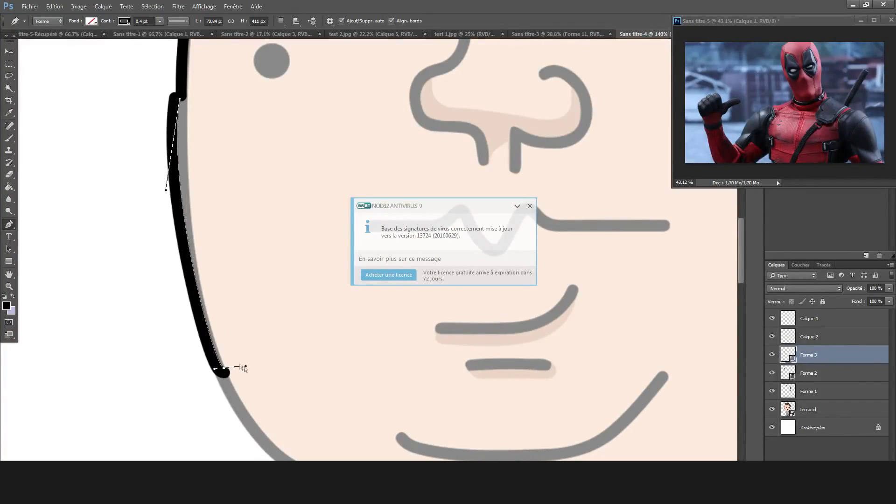
Adjust the lower cheek line's anchors and handles to join the line above and follow the outline.
left_click_drag(180, 99, 185, 101)
left_click_drag(180, 191, 182, 191)
left_click_drag(184, 101, 189, 98)
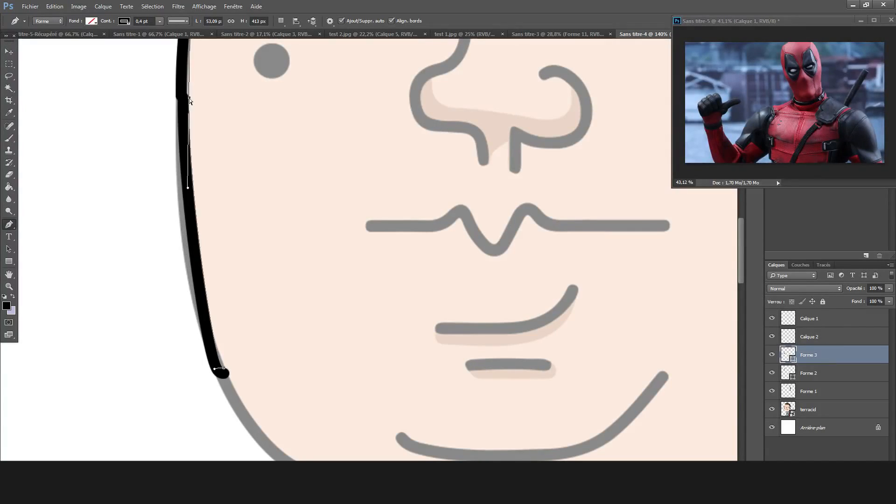
right_click(224, 368, "ctrl")
left_click(215, 348)
left_click_drag(190, 99, 188, 101)
mouse_move(224, 368)
left_mouse_down()
mouse_move(201, 383)
mouse_move(273, 438)
mouse_move(315, 436)
mouse_move(209, 351)
mouse_move(219, 359)
left_mouse_up()
scroll(331, 361, "down", 3)
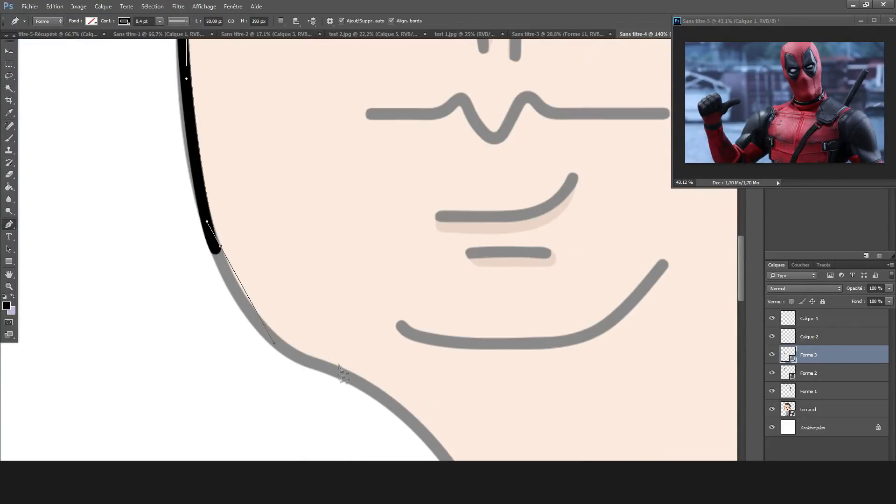
left_click_drag(361, 384, 348, 416)
key("ctrl+z")
Draw a separate line from the lower cheek around the jaw to the chin and bend it to the outline.
key("ctrl+z")
left_click_drag(219, 251, 181, 284)
mouse_move(384, 416)
left_mouse_down()
mouse_move(440, 364)
mouse_move(308, 365)
left_mouse_up()
key("ctrl+z")
left_click_drag(330, 337, 305, 359)
key("ctrl+z")
left_click_drag(384, 416, 249, 321)
right_click(190, 255, "ctrl")
Continue the jaw line down the front of the neck to the shirt collar and fit its curves.
key("ctrl+z")
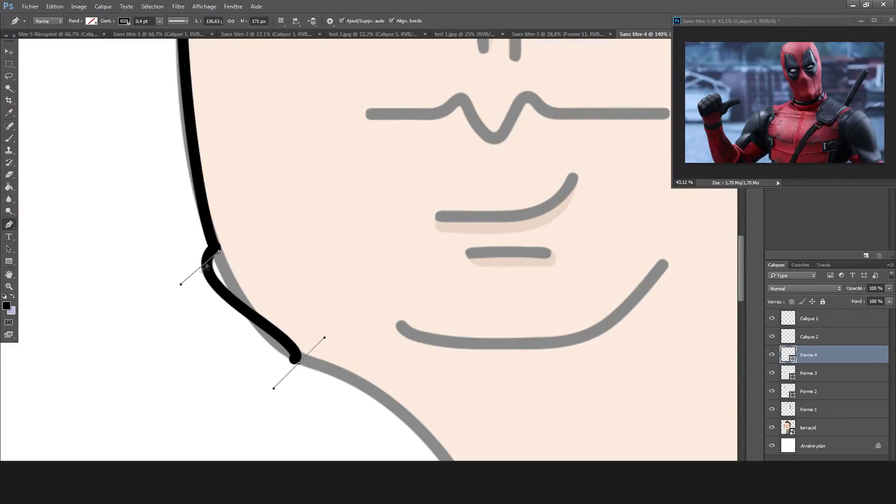
left_click_drag(214, 216, 211, 202)
left_click_drag(231, 305, 243, 303)
mouse_move(262, 361)
left_mouse_down()
mouse_move(309, 356)
mouse_move(280, 345)
left_mouse_up()
mouse_move(397, 458)
left_mouse_down()
mouse_move(416, 414)
mouse_move(473, 407)
left_mouse_up()
left_click_drag(407, 420, 424, 395)
mouse_move(447, 434)
left_mouse_down()
mouse_move(439, 445)
mouse_move(264, 190)
left_mouse_up()
left_click_drag(263, 335, 357, 360)
mouse_move(355, 341)
left_mouse_down()
mouse_move(336, 353)
mouse_move(335, 338)
mouse_move(342, 357)
left_mouse_up()
right_click(337, 354, "ctrl")
key("ctrl+z")
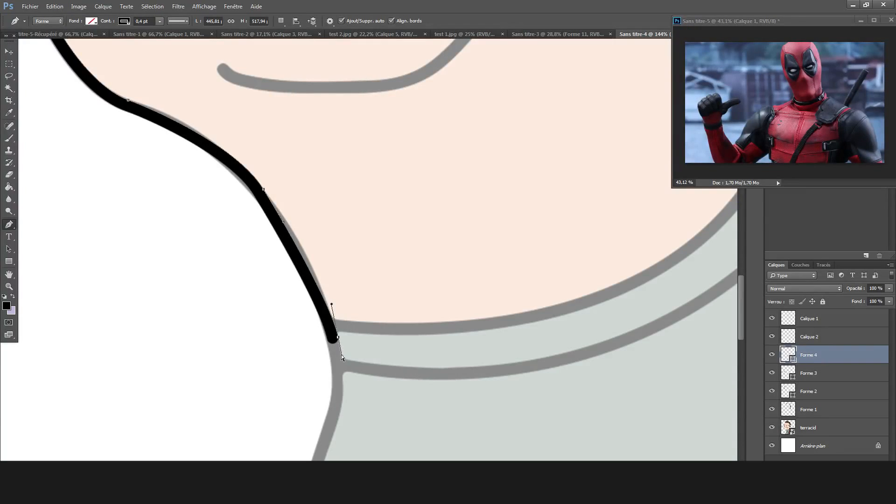
left_click_drag(282, 220, 285, 217)
scroll(326, 304, "down", 4)
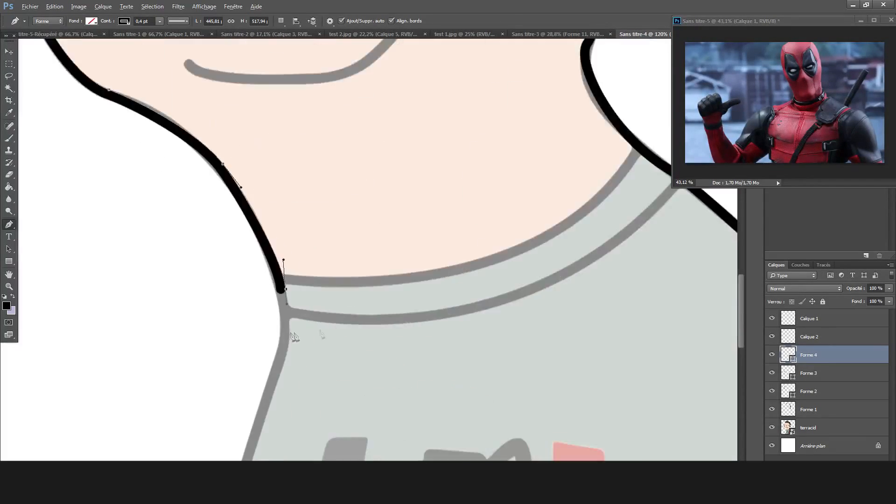
Extend the line past the collar onto the upper left edge of the shirt, with its end anchor just below the neckline.
scroll(254, 388, "up", 3)
left_click_drag(310, 326, 281, 337)
key("ctrl+alt+z")
key("ctrl+alt+z")
mouse_move(311, 310)
left_mouse_down()
mouse_move(260, 309)
mouse_move(280, 236)
mouse_move(297, 228)
left_mouse_up()
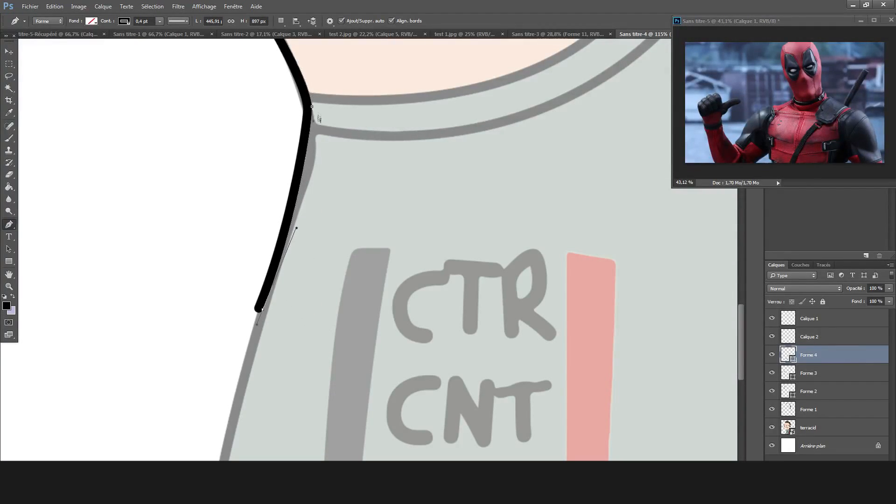
left_click_drag(285, 200, 286, 219)
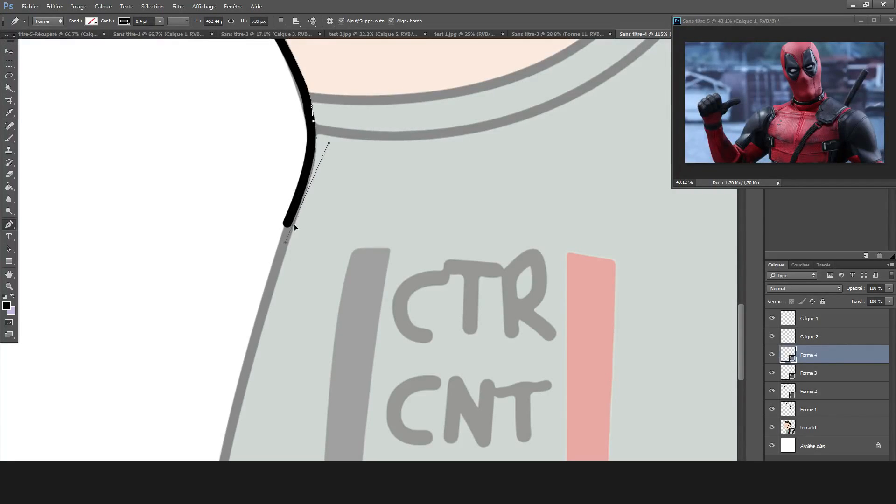
Draw a separate black line on a new layer, continuing the body outline down the left edge of the shirt.
key("ctrl+shift+n")
key("Return")
left_click_drag(287, 255, 289, 270)
left_click_drag(242, 419, 242, 438)
key("ctrl+z")
left_click_drag(292, 223, 292, 258)
left_click_drag(233, 421, 234, 443)
key("ctrl+z")
left_click_drag(238, 404, 237, 415)
mouse_move(291, 258)
left_mouse_down()
mouse_move(302, 254)
mouse_move(295, 192)
mouse_move(305, 205)
mouse_move(302, 197)
mouse_move(294, 223)
left_mouse_up()
left_click_drag(237, 409, 226, 446)
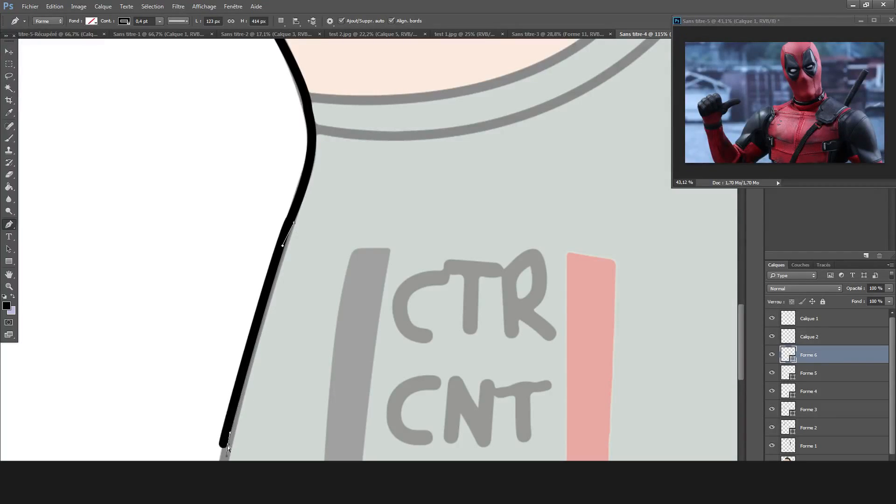
Extend the outline along the shirt's left edge towards the bottom of the canvas and fit it to the grey line.
scroll(373, 249, "left", 2)
left_click_drag(742, 359, 741, 387)
mouse_move(265, 281)
left_mouse_down()
mouse_move(254, 339)
mouse_move(255, 326)
left_mouse_up()
left_click_drag(241, 435, 252, 442)
left_click_drag(250, 360, 252, 363)
Rasterize the outline shape layers Forme 2 to Forme 6.
key("ctrl+0")
left_click(8, 88)
left_click(8, 175)
left_click(434, 177)
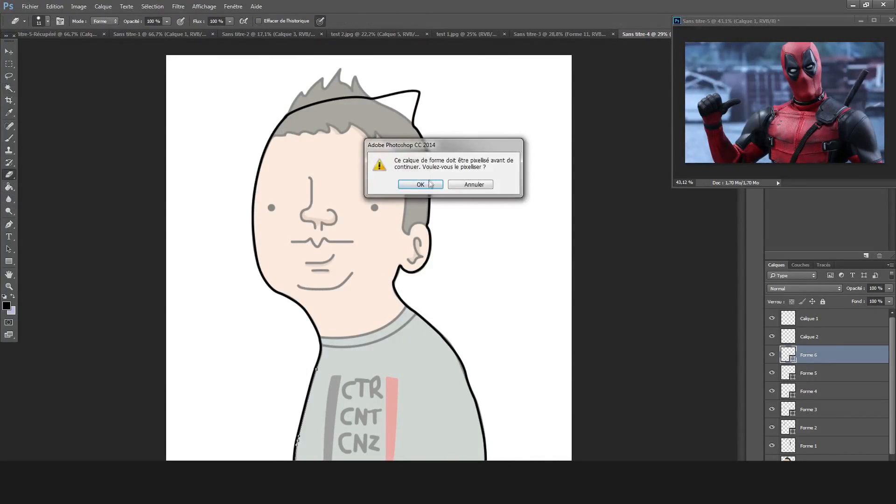
left_click(420, 184)
left_click(809, 373)
left_click(421, 184)
left_click(808, 410)
left_click(421, 184)
left_click(808, 391)
left_click(421, 185)
left_click(809, 427)
left_click(422, 184)
Merge the rasterized outline layers into the single layer Forme 1 and check it by toggling its visibility.
left_click(817, 377)
left_click(824, 357)
key("ctrl+e")
key("ctrl+e")
key("ctrl+e")
key("ctrl+e")
key("ctrl+e")
left_click(773, 356)
left_click(773, 355)
On a new layer above terracid, start a black pen line over the curved top of the nose bridge.
left_click(800, 373)
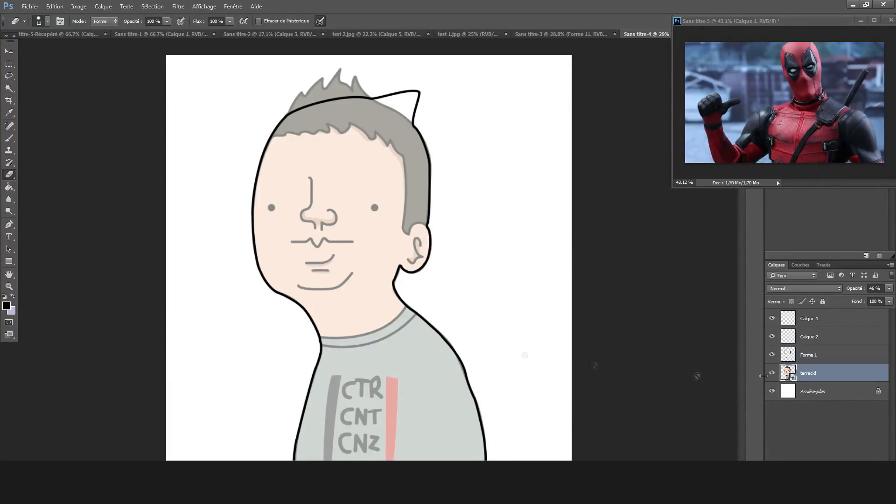
scroll(267, 186, "up", 5)
key("ctrl+shift+n")
key("Return")
left_click(9, 224)
scroll(409, 168, "up", 5)
left_click_drag(288, 162, 289, 193)
left_click_drag(295, 217, 301, 186)
key("ctrl+z")
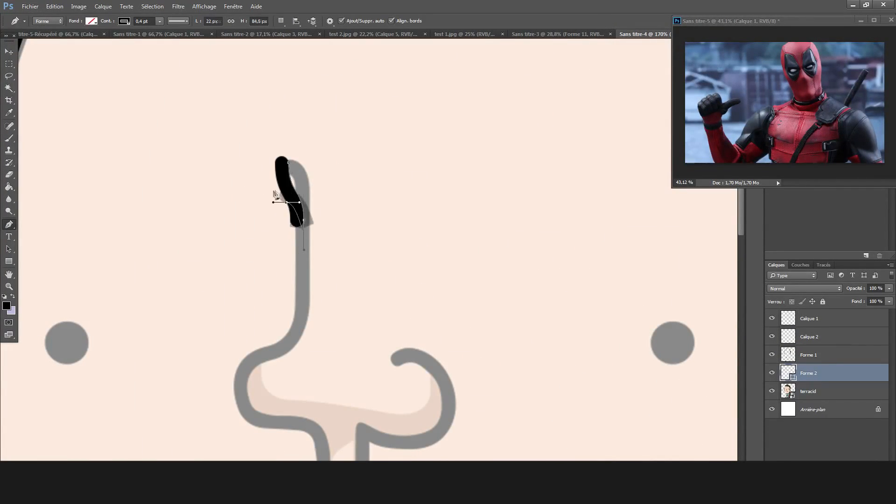
left_click_drag(290, 164, 303, 173)
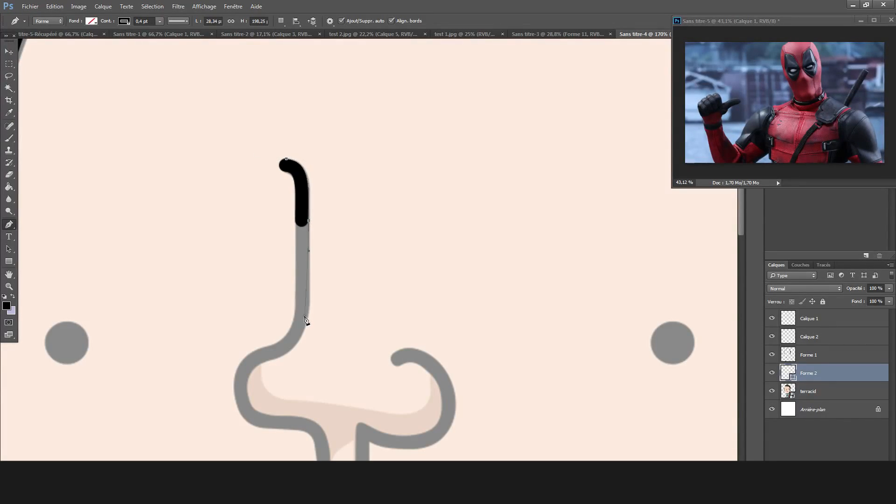
Continue the nose line down the bridge and around the left nostril, fitting its anchors and handles to the grey line.
left_click_drag(309, 327, 306, 318)
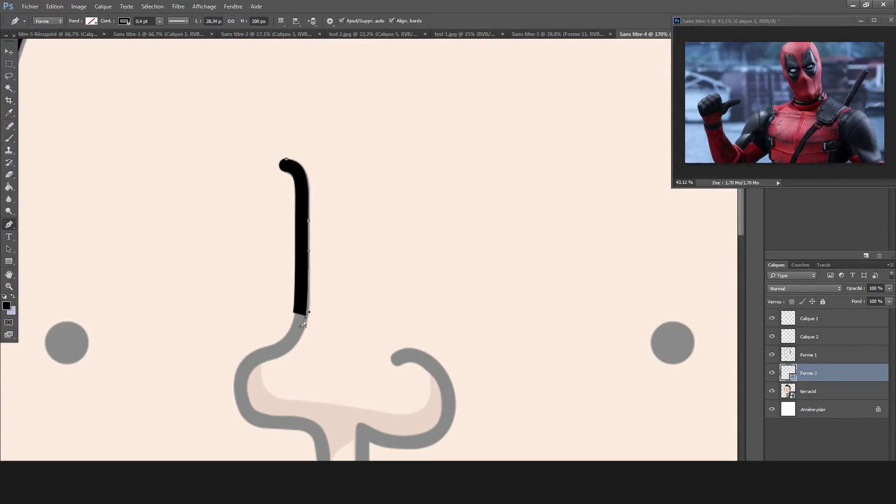
left_click_drag(306, 322, 308, 315)
left_click_drag(274, 357, 274, 358)
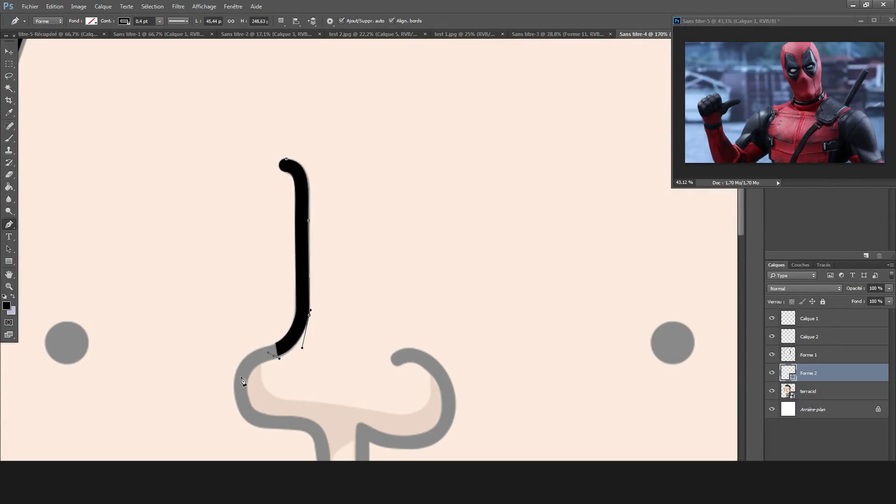
left_click_drag(253, 377, 244, 390)
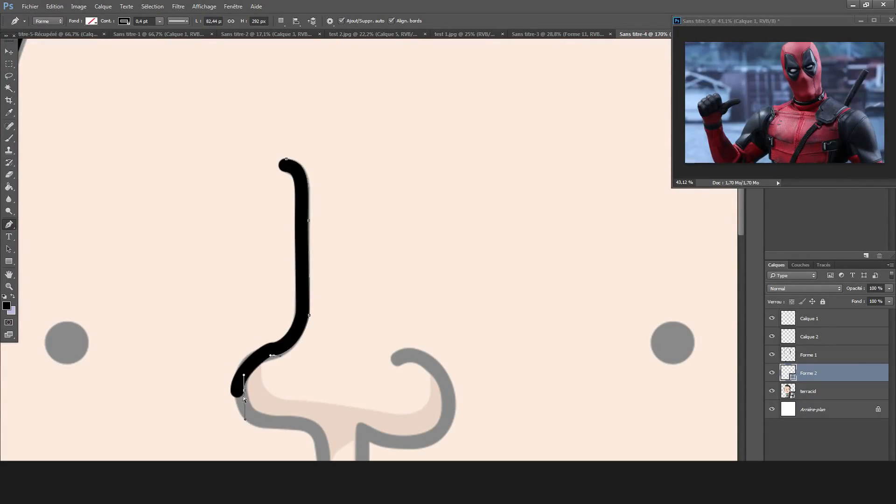
left_click_drag(244, 426, 262, 422)
left_click_drag(243, 390, 246, 399)
left_click_drag(271, 363, 262, 359)
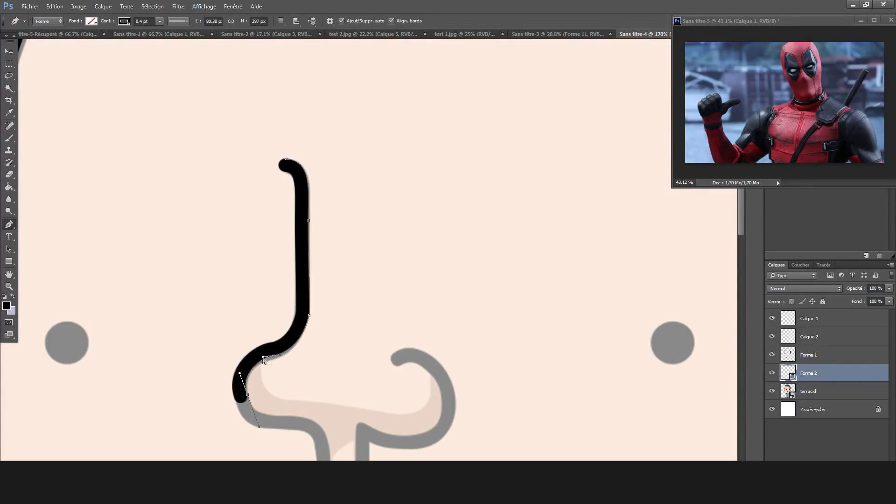
Extend the nose line under the left nostril and down to the end of the left philtrum line.
left_click(286, 421)
left_click_drag(284, 422, 296, 416)
mouse_move(346, 455)
left_mouse_down()
mouse_move(325, 442)
mouse_move(298, 464)
mouse_move(299, 415)
left_mouse_up()
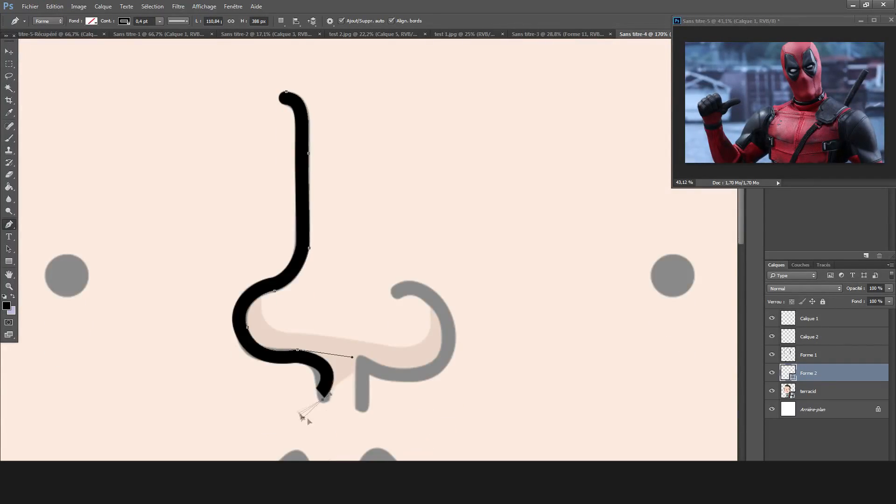
left_click_drag(364, 364, 329, 431)
left_click_drag(322, 346, 318, 343)
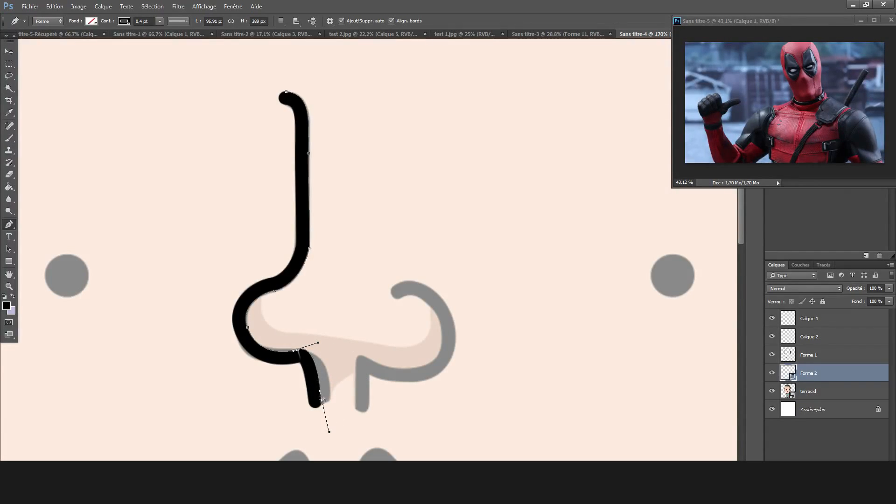
left_click_drag(325, 403, 330, 401)
Draw the short vertical line under the right nostril on a new layer and align it with the grey line.
key("ctrl+shift+n")
key("Return")
left_click(362, 404)
left_click(363, 364)
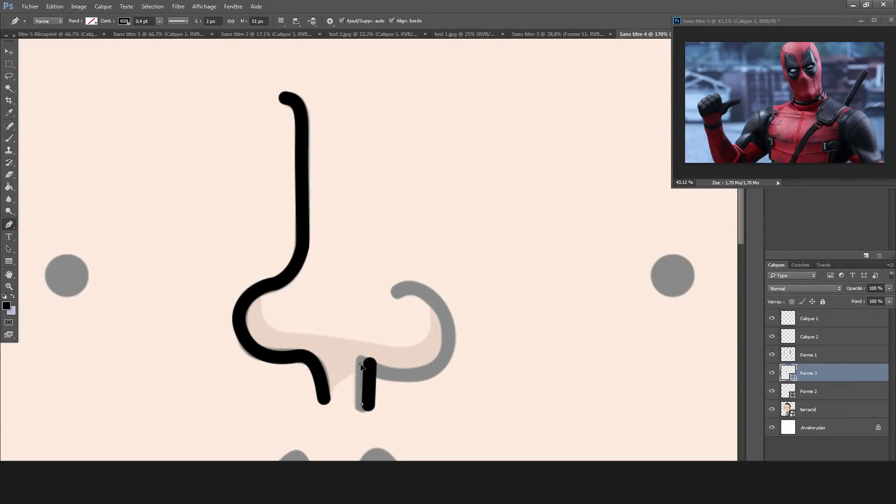
left_click_drag(357, 412, 355, 404)
Draw the lower curve of the right nostril from the short vertical line to the outer edge and fit its handles.
mouse_move(362, 374)
left_mouse_down()
mouse_move(365, 351)
mouse_move(366, 365)
left_mouse_up()
left_click_drag(448, 351, 447, 348)
mouse_move(449, 374)
left_mouse_down()
mouse_move(476, 372)
mouse_move(431, 396)
left_mouse_up()
left_click_drag(370, 383, 359, 366)
left_click_drag(431, 396, 447, 380)
left_click_drag(359, 367, 361, 362)
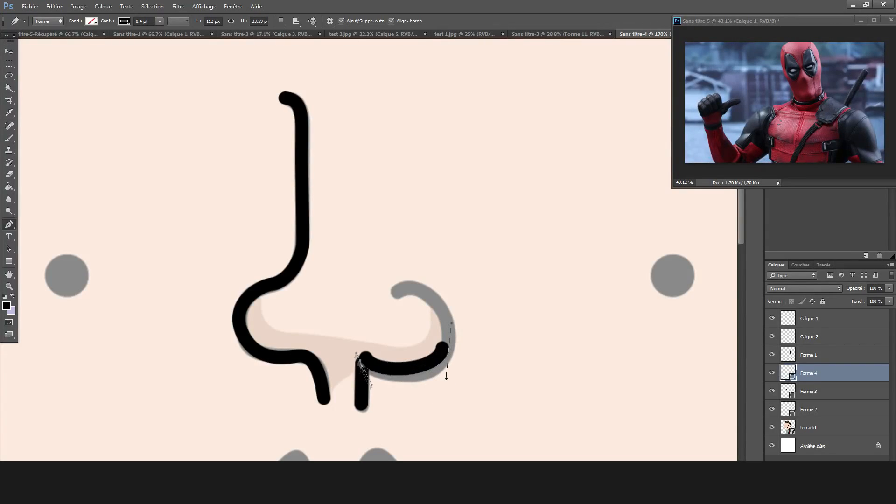
mouse_move(447, 379)
left_mouse_down()
mouse_move(455, 385)
mouse_move(445, 393)
left_mouse_up()
right_click(450, 350)
left_click_drag(449, 349, 456, 346)
Draw the upper curve of the right nostril from its outer edge to the inner tip and bend it to the grey line.
left_click_drag(432, 298, 404, 309)
key("ctrl+z")
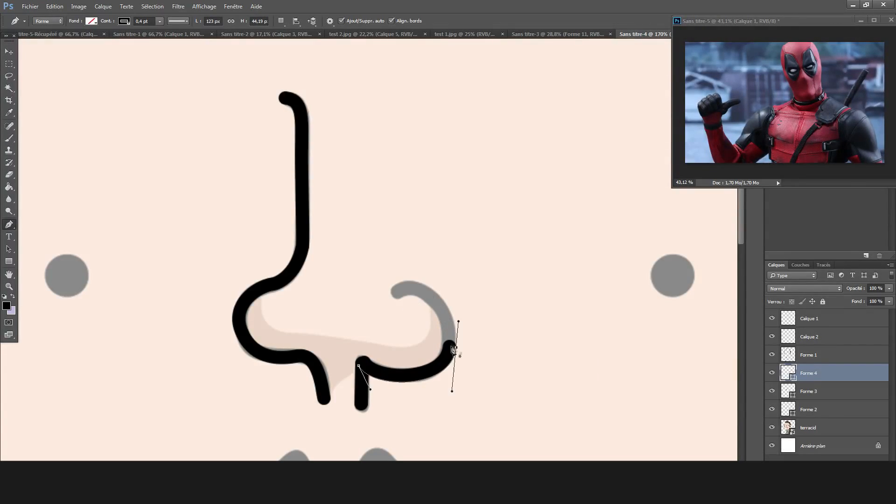
mouse_move(449, 349)
left_mouse_down()
mouse_move(450, 380)
mouse_move(415, 349)
left_mouse_up()
mouse_move(450, 288)
left_mouse_down()
mouse_move(471, 268)
mouse_move(440, 315)
left_mouse_up()
left_click_drag(415, 349, 469, 345)
mouse_move(450, 288)
left_mouse_down()
mouse_move(417, 292)
mouse_move(413, 307)
mouse_move(430, 296)
left_mouse_up()
left_click_drag(469, 345, 443, 345)
left_click_drag(430, 297, 372, 324)
mouse_move(425, 285)
left_mouse_down()
mouse_move(406, 284)
mouse_move(389, 301)
mouse_move(394, 295)
left_mouse_up()
Rasterize the nose line shape layers Forme 2 to Forme 5.
scroll(407, 276, "down", 7)
left_click(9, 89)
left_click(9, 175)
left_click(413, 181)
left_click(416, 184)
left_click(825, 391)
left_click(415, 183)
left_click(416, 184)
left_click(814, 411)
left_click(414, 183)
left_click(416, 185)
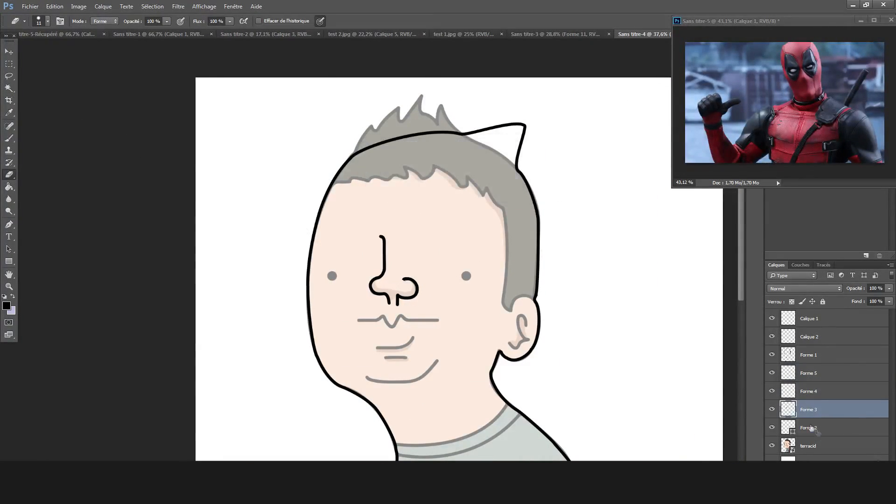
left_click(813, 428)
Merge the nose line layers into one, check its visibility, and merge it with the body outline layer.
left_click(818, 377)
key("ctrl+e")
key("ctrl+e")
key("ctrl+e")
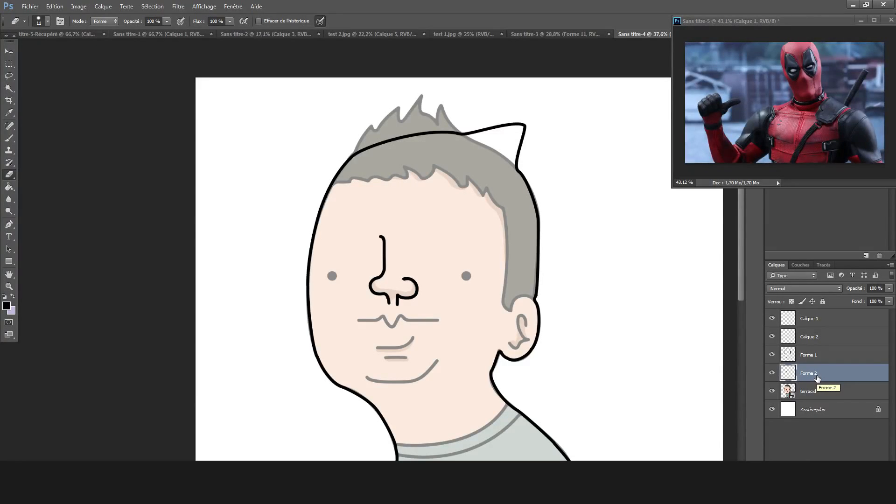
scroll(397, 373, "up", 6)
left_click(772, 374)
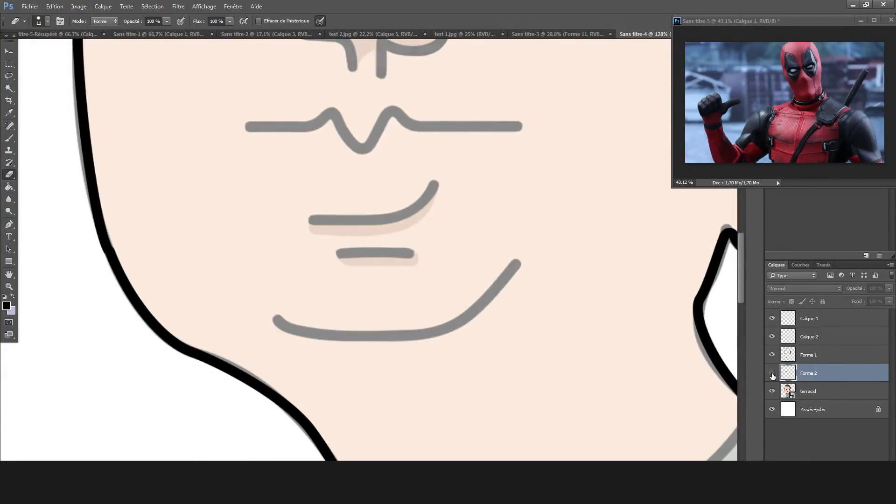
left_click(772, 373)
left_click(809, 355)
key("ctrl+e")
Draw a black pen line over the chin curve below the mouth, starting at its left end.
scroll(279, 253, "up", 2)
scroll(278, 253, "down", 2)
key("p")
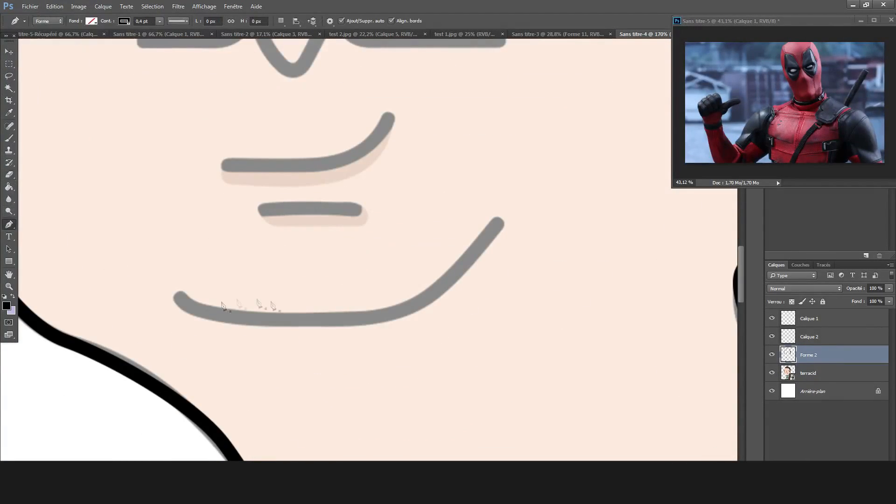
left_click_drag(176, 298, 176, 323)
left_click_drag(372, 297, 397, 265)
left_click_drag(496, 223, 490, 106)
left_click_drag(177, 298, 216, 358)
left_click_drag(496, 223, 400, 307)
left_click_drag(176, 298, 180, 293)
mouse_move(218, 353)
left_mouse_down()
mouse_move(250, 342)
mouse_move(227, 343)
left_mouse_up()
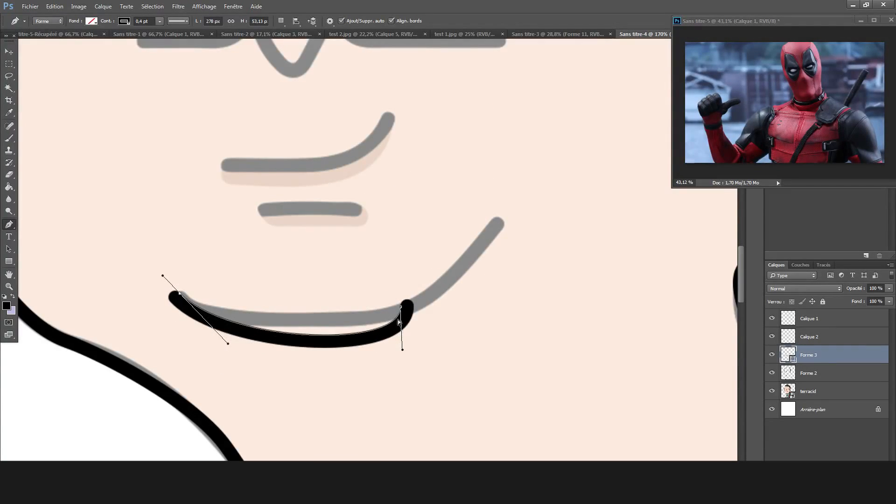
Adjust the chin line's anchors and handles so it follows the flat lower part of the grey curve.
left_click_drag(402, 350, 339, 329)
left_click_drag(400, 307, 425, 298)
right_click(373, 319, "ctrl")
left_click(416, 306)
key("ctrl+z")
left_click_drag(227, 344, 189, 329)
left_click_drag(180, 293, 185, 294)
left_click_drag(426, 297, 407, 298)
left_click_drag(346, 321, 355, 326)
left_click_drag(510, 243, 478, 275)
mouse_move(352, 317)
left_mouse_down()
mouse_move(335, 368)
mouse_move(358, 333)
left_mouse_up()
left_click_drag(434, 293, 371, 312)
left_click_drag(322, 347, 304, 321)
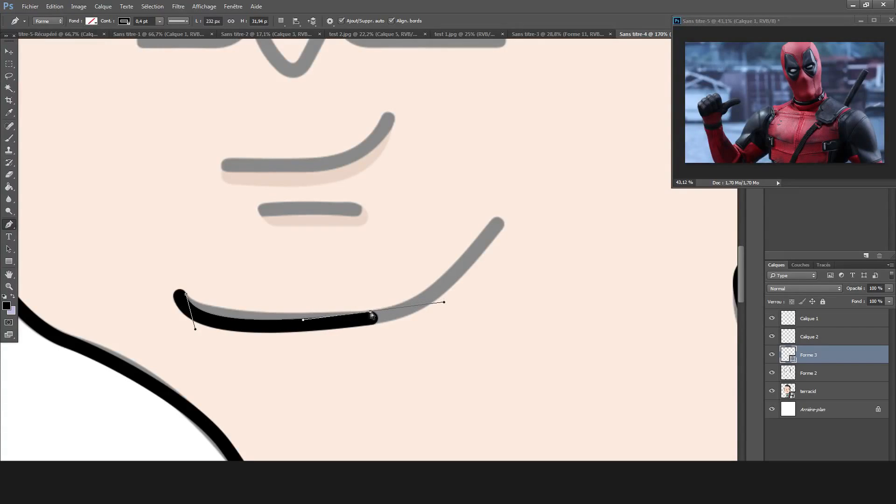
left_click_drag(195, 331, 211, 328)
left_click_drag(370, 314, 370, 313)
Extend the chin line up to the upper right end of the grey curve and fit its bend.
mouse_move(444, 303)
left_mouse_down()
mouse_move(443, 312)
mouse_move(478, 320)
mouse_move(472, 263)
mouse_move(574, 272)
left_mouse_up()
key("ctrl+z")
mouse_move(444, 311)
left_mouse_down()
mouse_move(448, 292)
mouse_move(456, 292)
left_mouse_up()
mouse_move(424, 260)
left_mouse_down()
mouse_move(429, 301)
mouse_move(499, 221)
mouse_move(473, 237)
mouse_move(454, 271)
left_mouse_up()
left_click_drag(499, 221, 497, 217)
Rasterize the chin line's shape layer and merge it into the outline layer below.
key("ctrl+0")
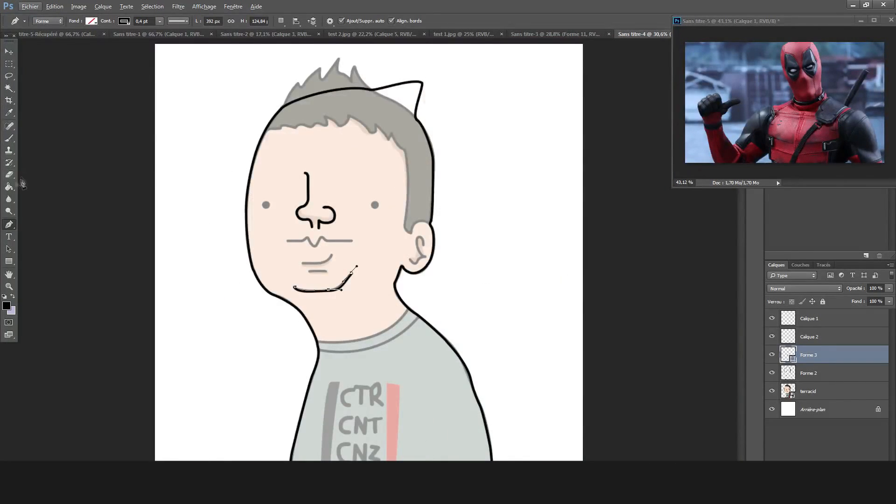
left_click(9, 175)
left_click(329, 258)
key("Return")
scroll(331, 255, "up", 6)
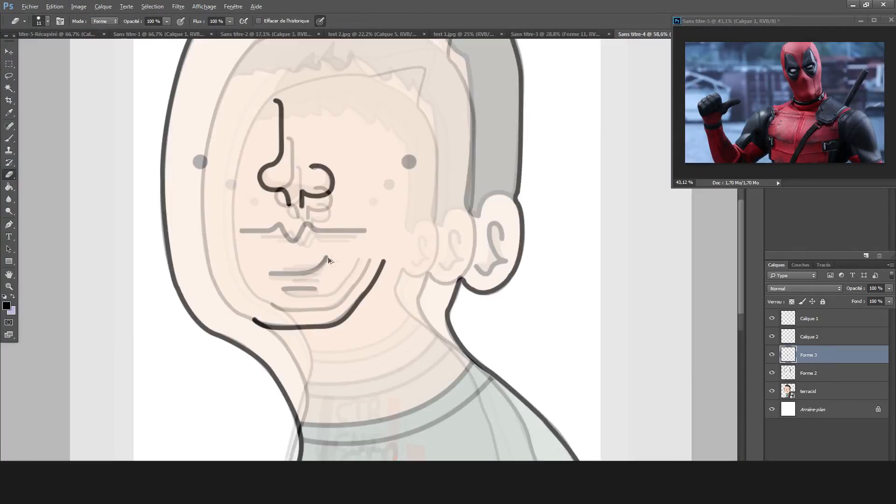
key("ctrl+alt+z")
key("ctrl+alt+z")
left_click(338, 290)
left_click(422, 188)
key("ctrl+e")
On a new layer, draw a curved line from the right shoulder beside the collar down across the chest.
scroll(459, 306, "down", 5)
left_click_drag(451, 295, 474, 276)
key("ctrl+shift+n")
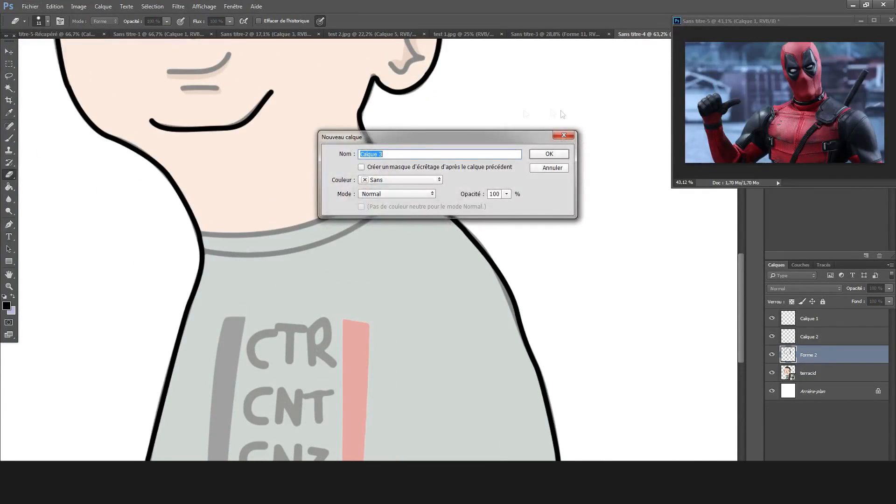
key("Return")
key("p")
left_click_drag(409, 179, 363, 179)
mouse_move(410, 256)
left_mouse_down()
mouse_move(450, 254)
mouse_move(434, 279)
mouse_move(397, 274)
mouse_move(407, 326)
mouse_move(358, 248)
left_mouse_up()
key("ctrl+z")
left_click_drag(432, 190, 476, 190)
mouse_move(359, 323)
left_mouse_down()
mouse_move(422, 329)
mouse_move(364, 328)
mouse_move(409, 338)
mouse_move(435, 358)
mouse_move(413, 341)
left_mouse_up()
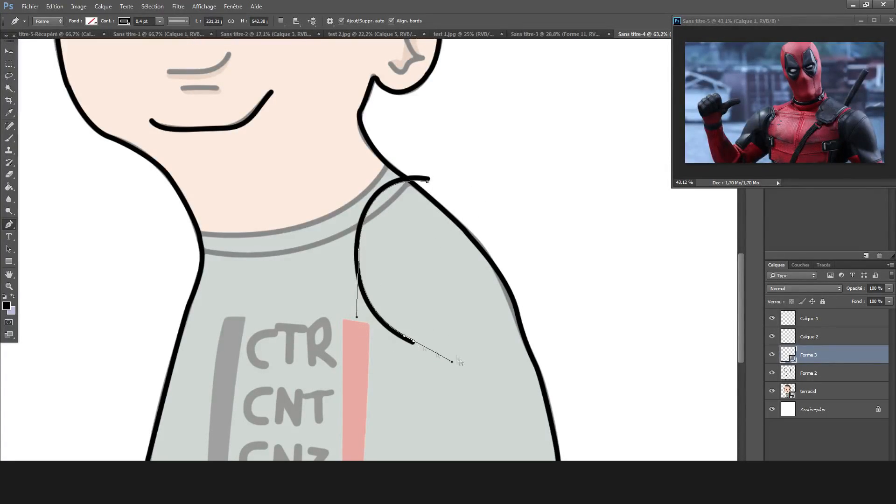
Continue the shoulder line to the armpit, across the upper arm to the sleeve's outer edge, and close it at its starting point.
mouse_move(454, 376)
left_mouse_down()
mouse_move(515, 400)
mouse_move(476, 396)
mouse_move(474, 450)
mouse_move(484, 444)
left_mouse_up()
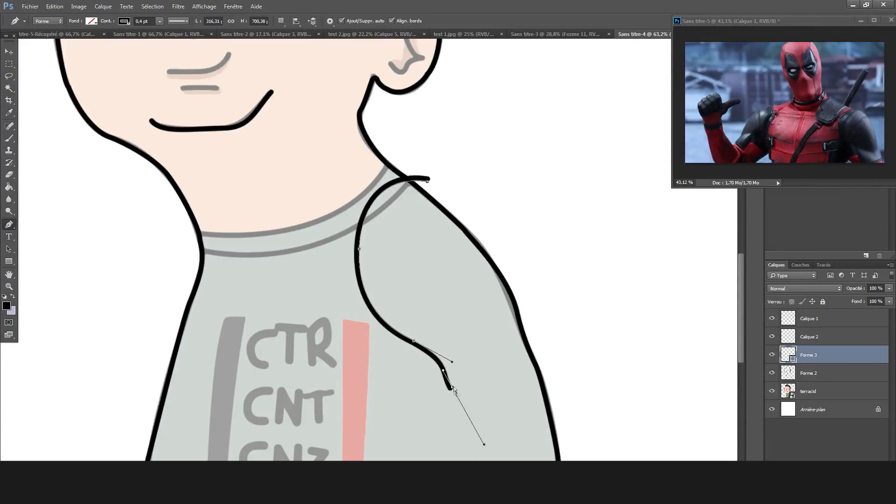
left_click(540, 387)
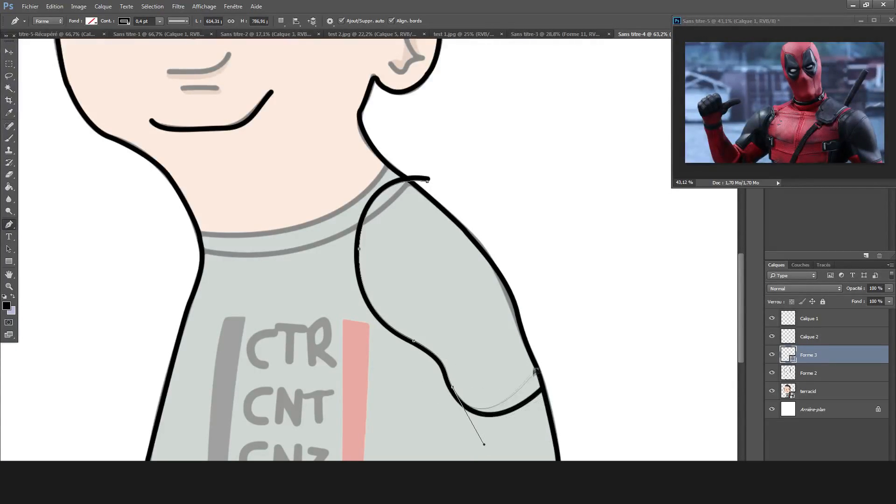
key("ctrl+alt+z")
key("ctrl+alt+z")
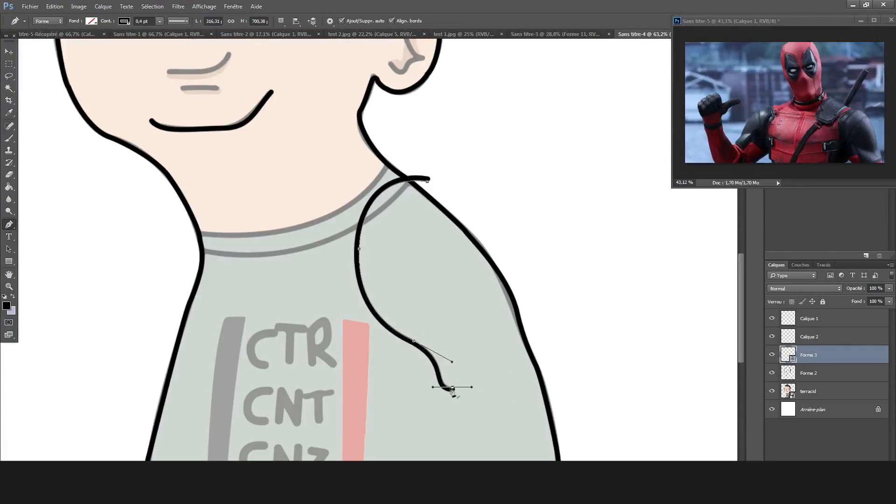
mouse_move(464, 388)
left_mouse_down()
mouse_move(479, 409)
mouse_move(463, 387)
mouse_move(461, 406)
left_mouse_up()
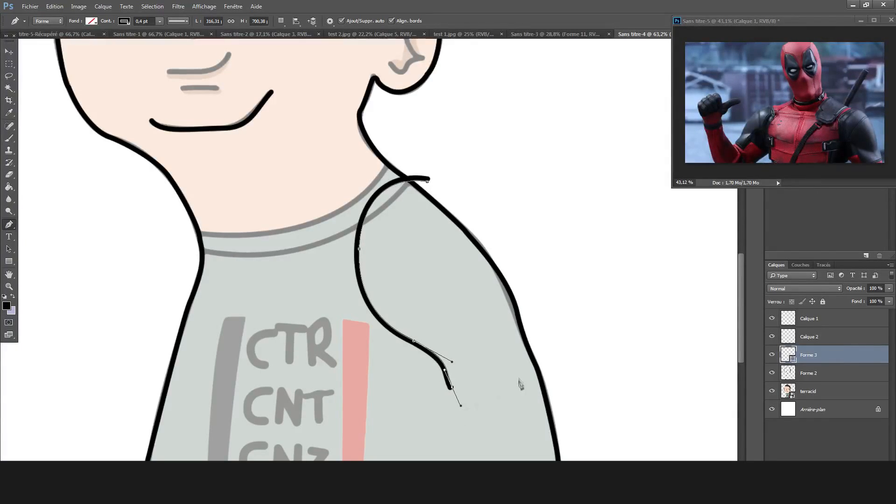
mouse_move(536, 388)
left_mouse_down()
mouse_move(540, 370)
mouse_move(554, 372)
mouse_move(561, 360)
left_mouse_up()
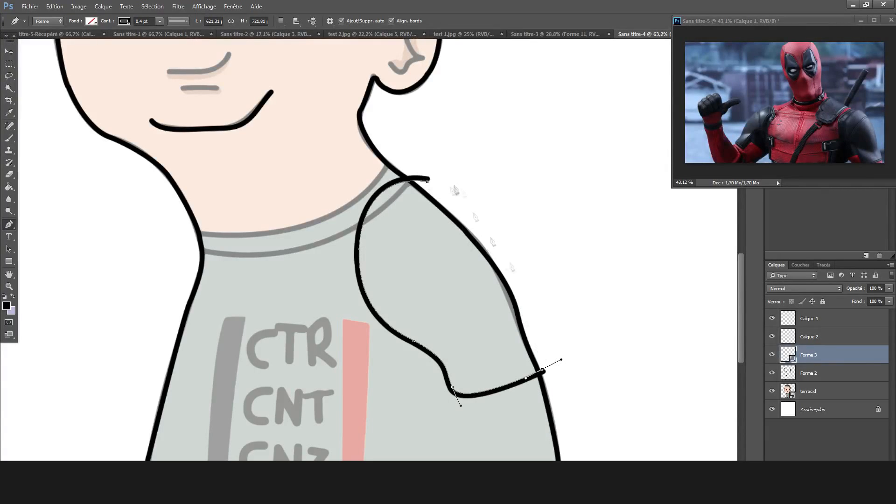
left_click(427, 183)
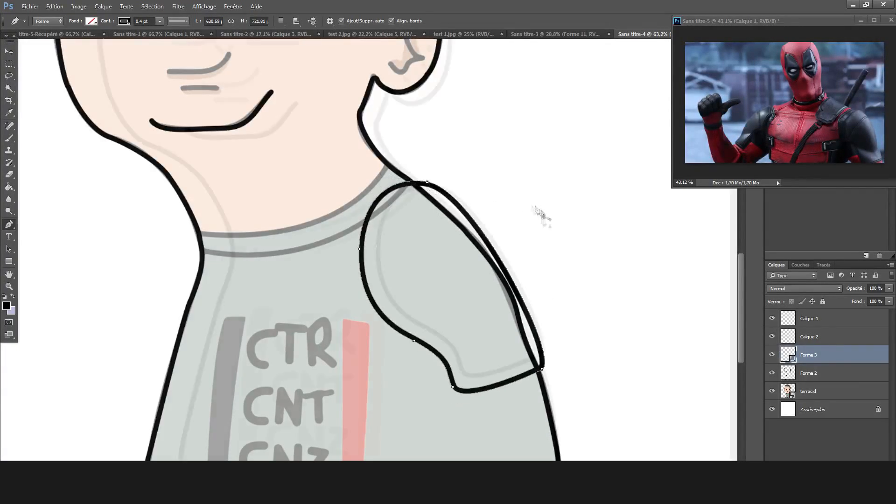
Draw a curved line across the shoulder pad, from its inner edge up to its outer edge, and fit its bend.
scroll(543, 275, "up", 5)
left_click_drag(312, 178, 394, 274)
left_click_drag(321, 335, 373, 334)
left_click_drag(472, 186, 580, 154)
left_click(371, 335, "ctrl")
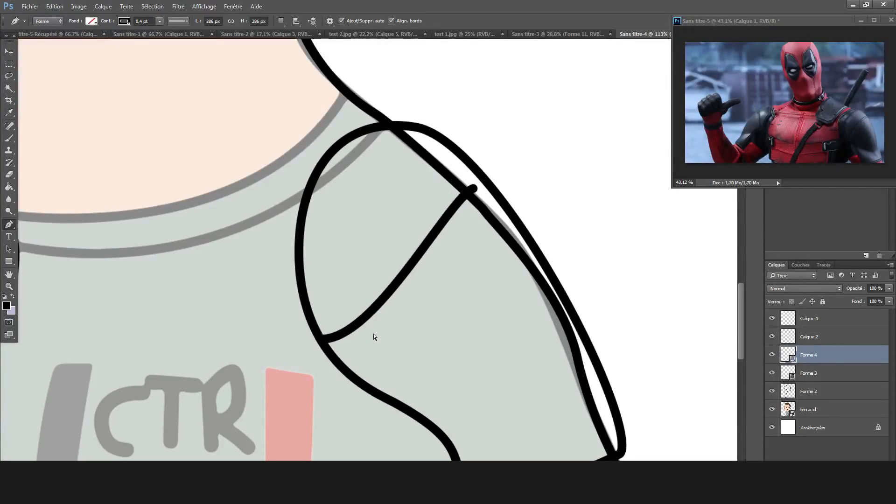
key("ctrl+z")
left_click_drag(374, 335, 334, 303)
left_click_drag(322, 335, 315, 332)
left_click_drag(472, 185, 486, 179)
scroll(517, 244, "down", 8)
Rasterize the shoulder pad's shape layer and the shape layer of the line crossing it.
left_click(10, 88)
key("e")
left_click(472, 254)
left_click(432, 185)
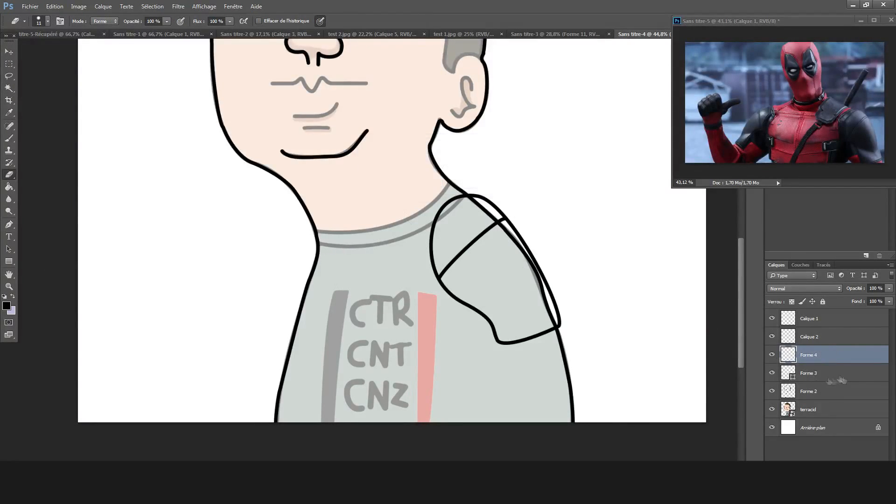
left_click(829, 377)
left_click(551, 248)
left_click(428, 185)
Erase the old black shoulder outline inside the pad on the outline layer with a size 71 eraser.
scroll(728, 267, "up", 4)
left_click(824, 392)
left_click(48, 21)
left_click_drag(65, 50, 75, 51)
left_click_drag(356, 172, 406, 275)
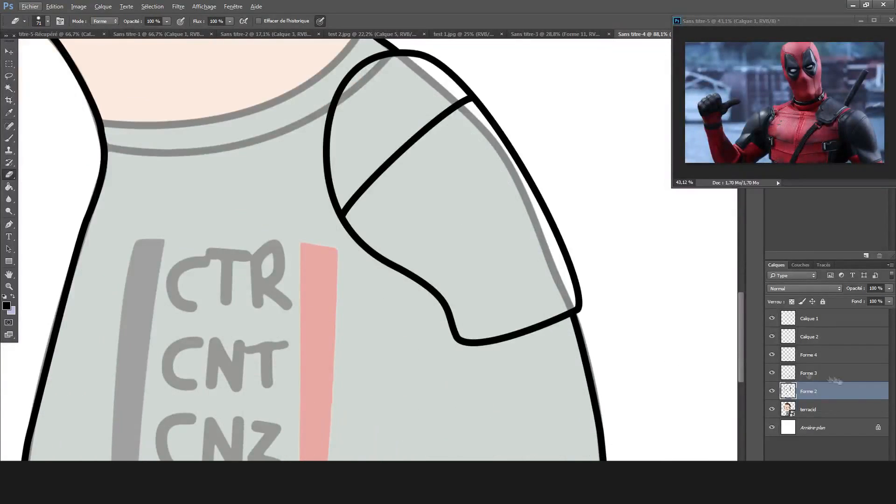
Draw a slightly curved line across the neck above the grey collar, from the left neck outline to the right one.
mouse_move(127, 173)
left_mouse_down()
mouse_move(244, 327)
mouse_move(280, 324)
left_mouse_up()
left_click_drag(444, 252, 467, 275)
left_click_drag(444, 324, 451, 258)
key("ctrl+z")
mouse_move(466, 346)
left_mouse_down()
mouse_move(463, 306)
mouse_move(511, 239)
left_mouse_up()
left_click_drag(444, 324, 446, 256)
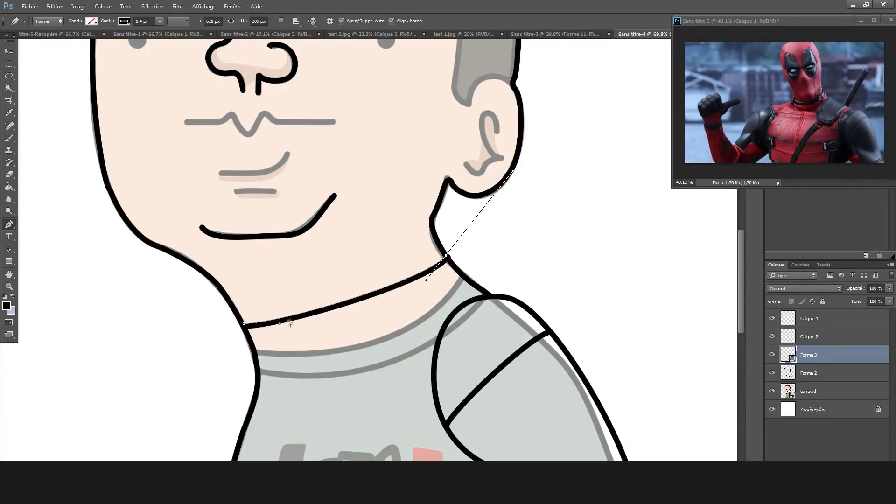
Add a new empty layer and rasterize the neck line's shape layer.
left_click(328, 367)
key("ctrl+z")
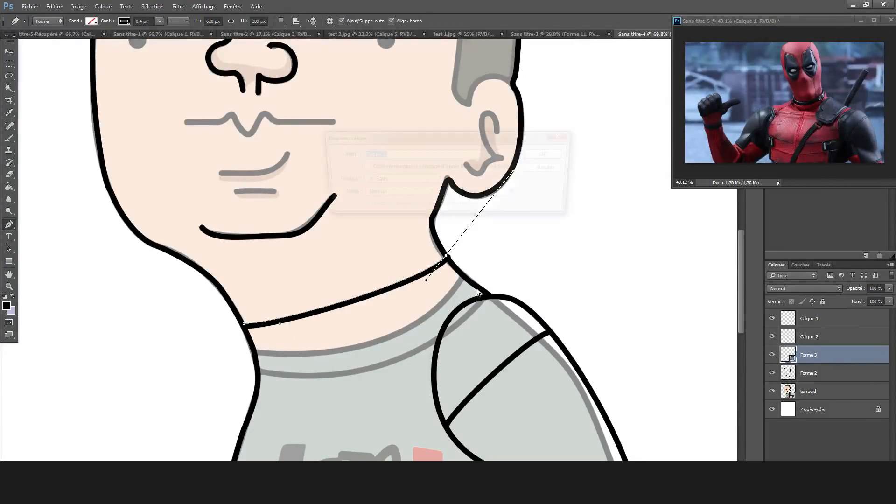
key("Return")
key("e")
scroll(467, 267, "up", 6)
key("alt+e")
key("Escape")
left_click(809, 373)
left_click(504, 242)
key("Return")
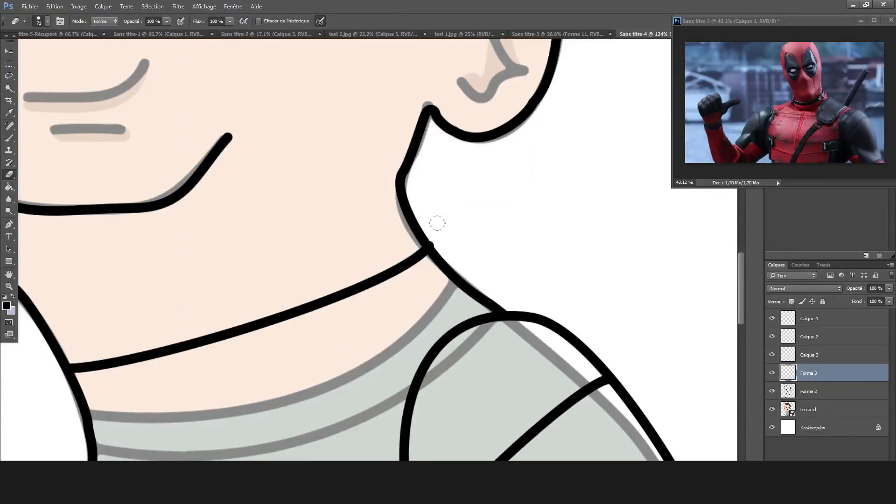
Draw a second curved line across the neck below the first, ending on the right neck outline, to form the collar band.
scroll(443, 223, "down", 5)
scroll(480, 236, "up", 5)
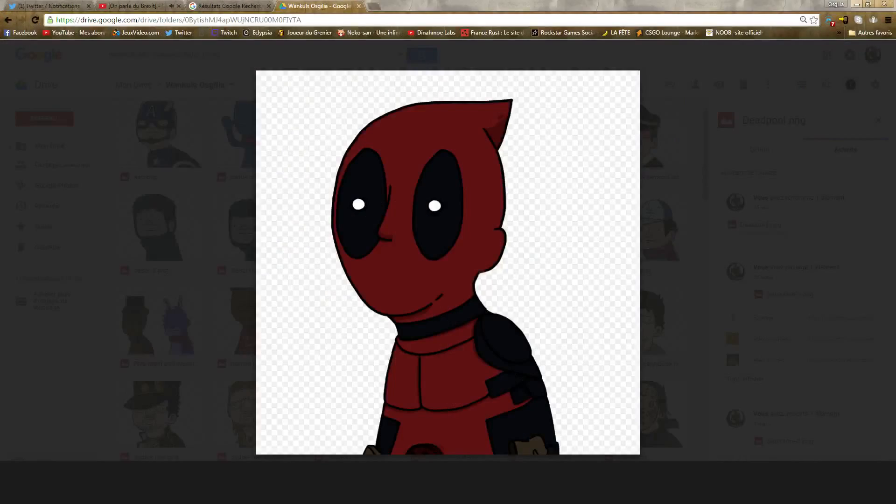
key("p")
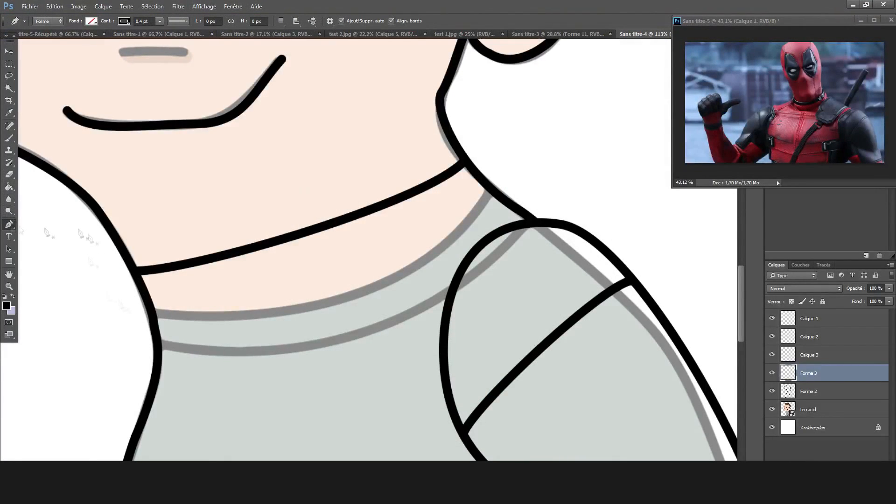
left_click_drag(151, 313, 151, 330)
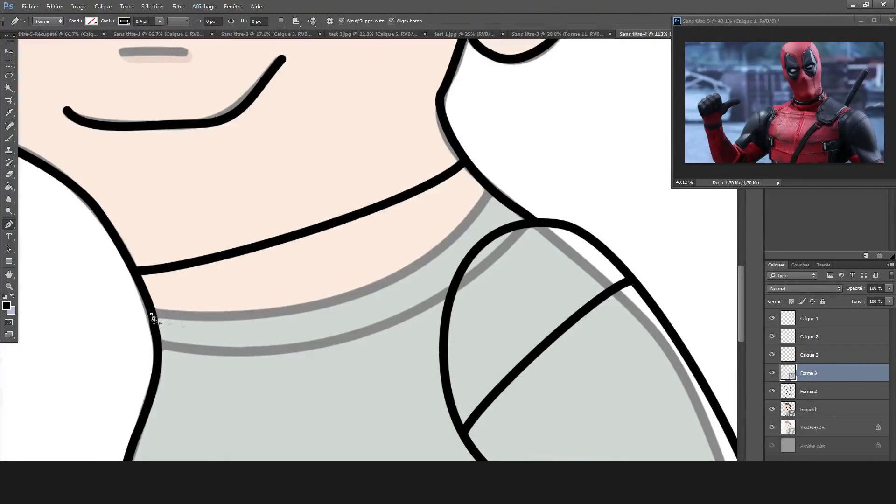
left_click_drag(493, 312, 466, 226)
left_click_drag(151, 331, 154, 310)
left_click_drag(498, 193, 490, 189)
left_click_drag(457, 222, 446, 255)
Rasterize the second collar line's shape layer and merge the neck lines down into the outline layer.
scroll(416, 245, "down", 5)
key("w")
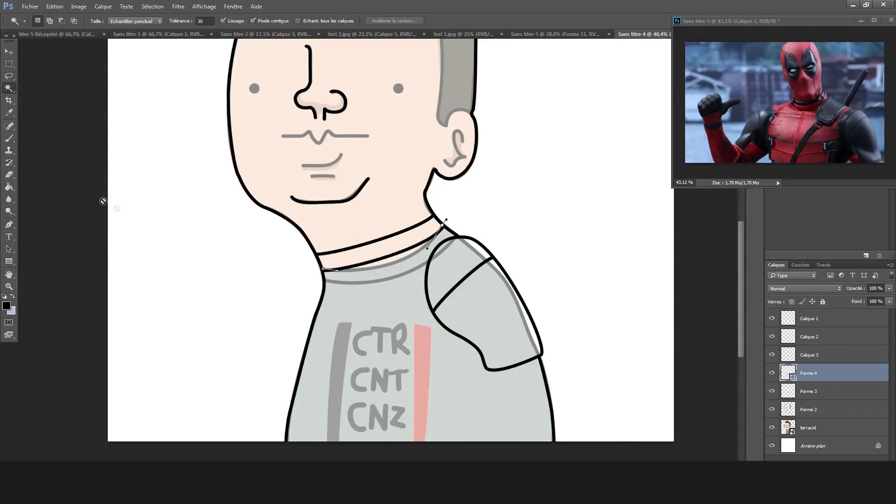
left_click(8, 177)
left_click(442, 223)
left_click(421, 183)
key("ctrl+e")
key("ctrl+e")
Draw a short bulging line down the left side of the neck, starting at the collar band's lower left end.
scroll(343, 276, "up", 7)
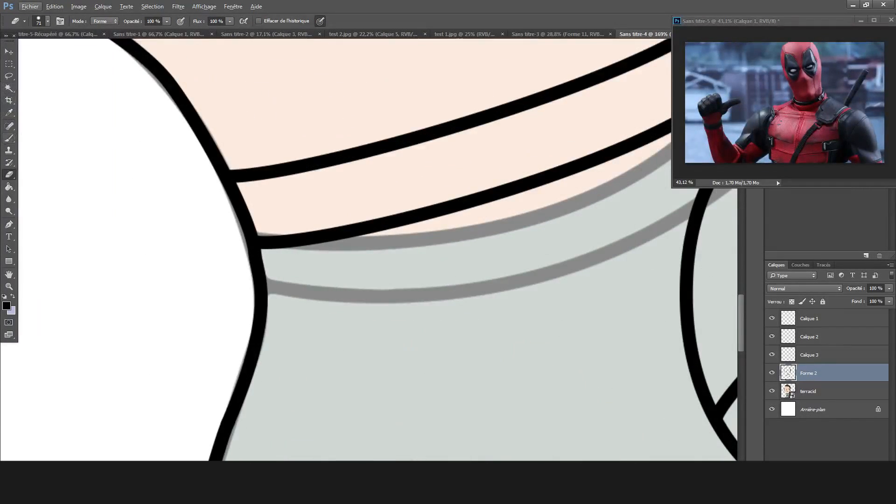
left_click(9, 224)
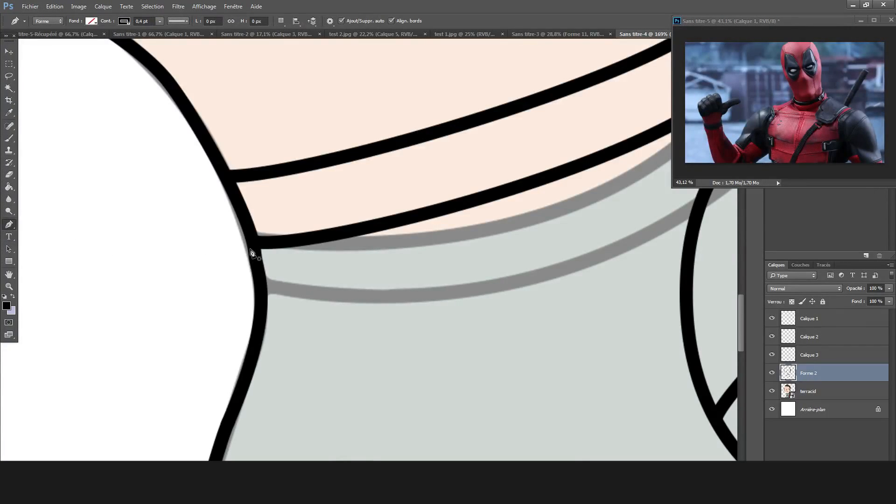
left_click_drag(253, 248, 228, 248)
left_click_drag(253, 333, 290, 332)
left_click_drag(229, 320, 235, 332)
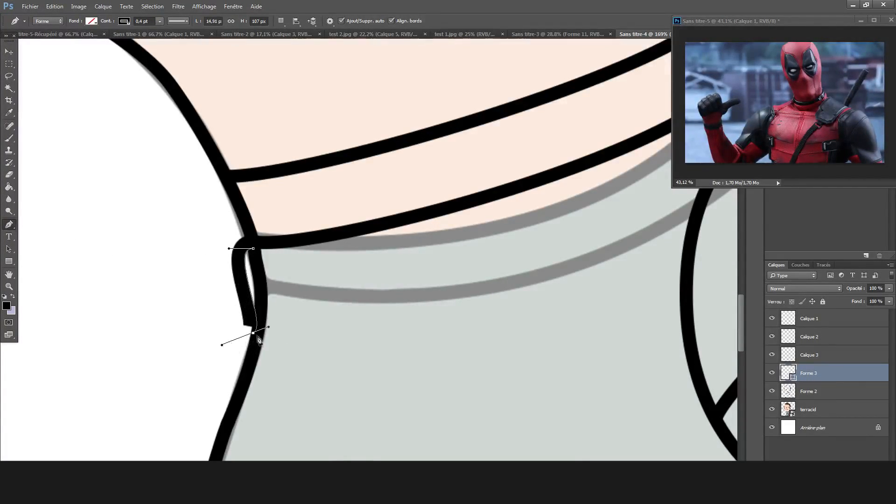
left_click_drag(263, 323, 255, 322)
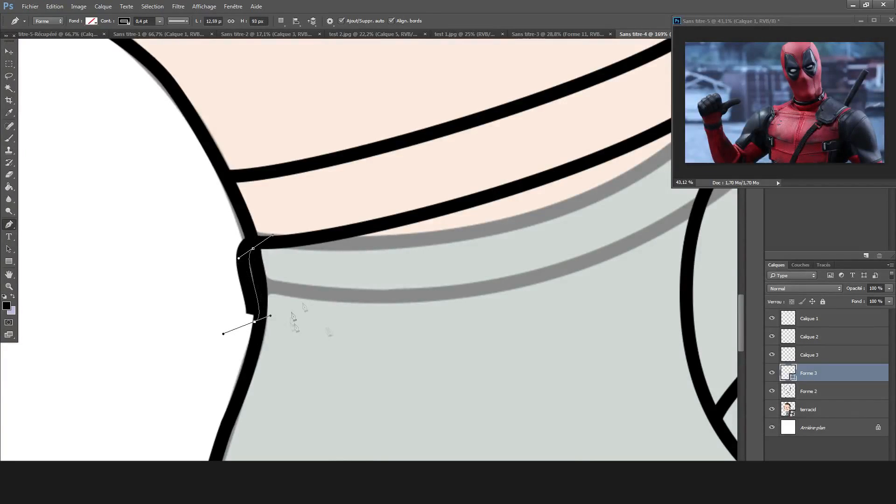
Continue the line in a curve across the upper chest to the shoulder pad's inner edge and smooth its left corner.
left_click(350, 322)
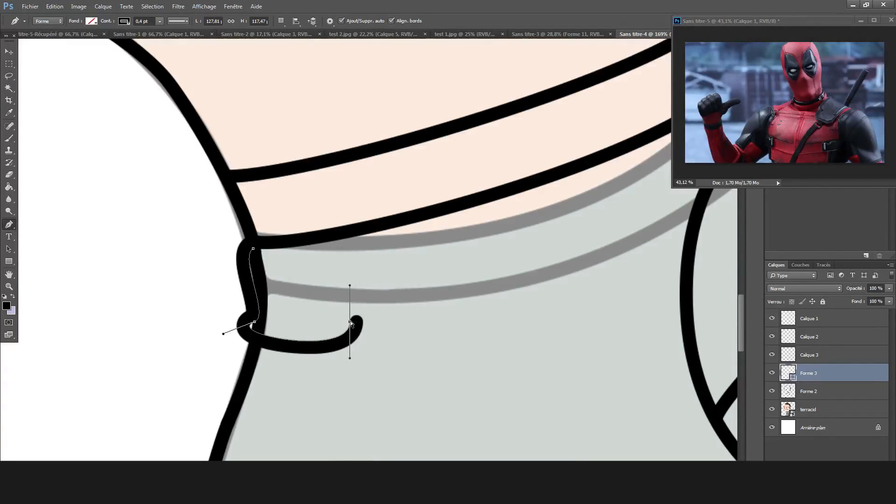
left_click_drag(450, 302, 450, 303)
mouse_move(450, 338)
left_mouse_down()
mouse_move(460, 345)
mouse_move(384, 324)
left_mouse_up()
mouse_move(450, 303)
left_mouse_down()
mouse_move(496, 311)
mouse_move(448, 343)
mouse_move(466, 348)
mouse_move(694, 294)
mouse_move(685, 274)
mouse_move(705, 238)
mouse_move(733, 221)
left_mouse_up()
scroll(694, 294, "down", 2)
mouse_move(303, 329)
left_mouse_down()
mouse_move(272, 378)
mouse_move(280, 370)
left_mouse_up()
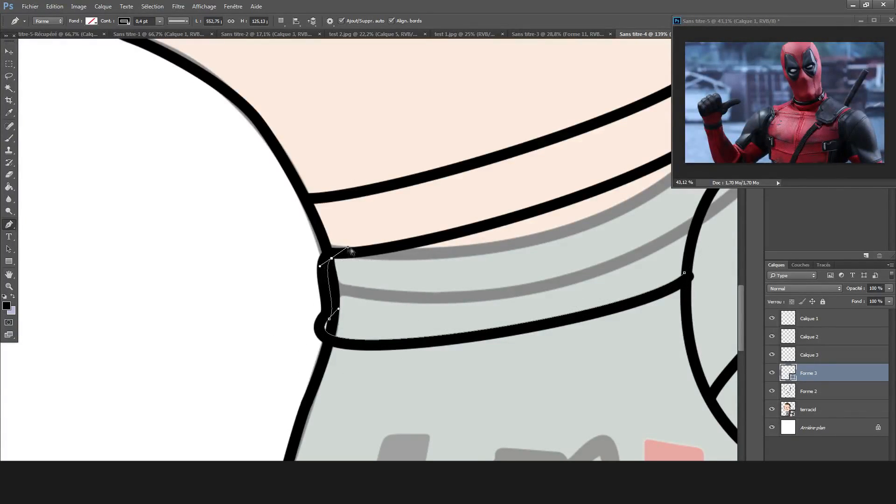
left_click_drag(339, 308, 337, 293)
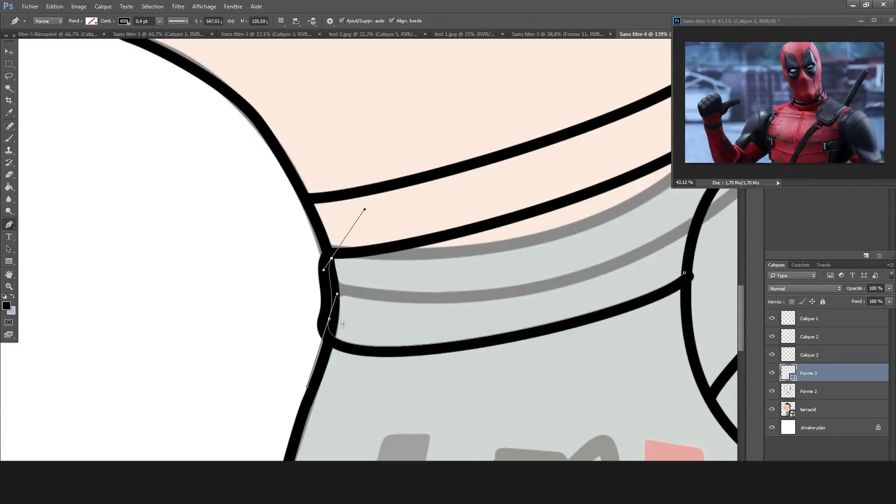
Rasterize the shape layer of the piece below the collar band.
scroll(431, 327, "down", 5)
scroll(563, 312, "up", 3)
scroll(252, 264, "down", 5)
left_click(9, 174)
left_click(318, 315)
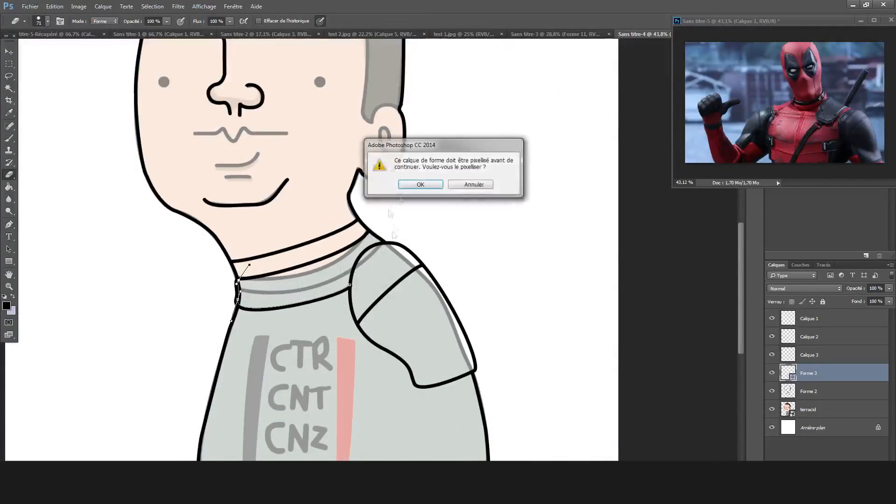
left_click(418, 184)
Erase the old body outline at the left end of the piece below the collar on the outline layer.
scroll(396, 247, "up", 7)
scroll(443, 249, "left", 3)
left_click(845, 392)
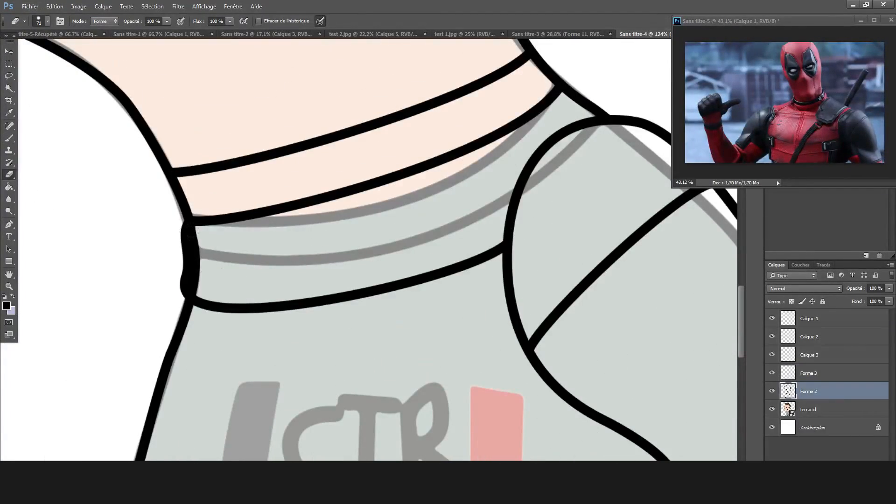
scroll(197, 266, "down", 5)
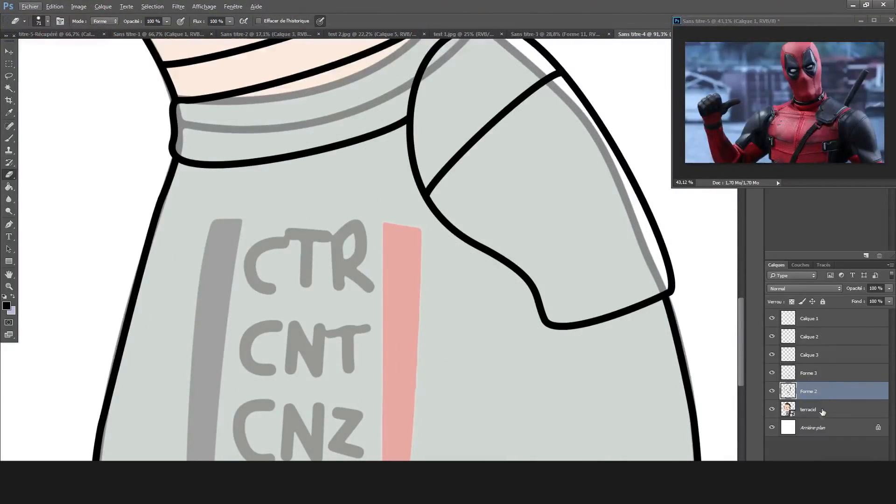
Draw the chest strap's upper edge from the shoulder pad's lower curve toward the chest and turn it down at its left end.
key("t")
left_click(10, 225)
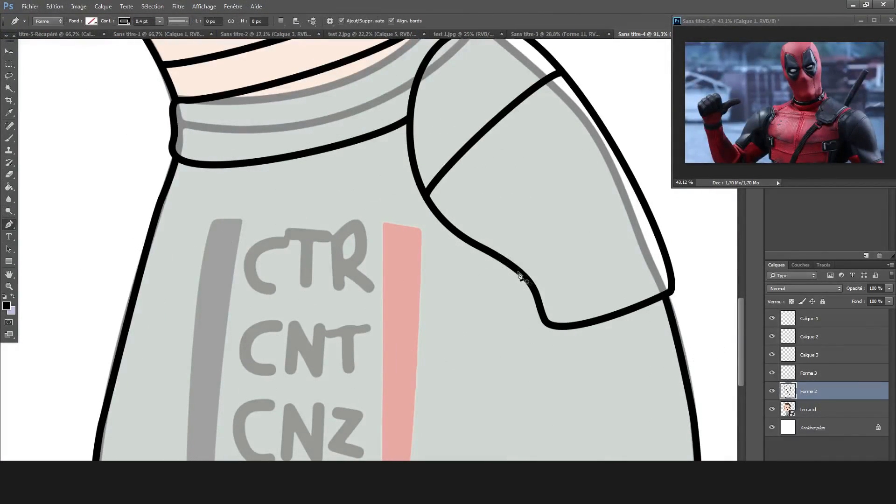
left_click(499, 254)
mouse_move(402, 269)
left_mouse_down()
mouse_move(396, 303)
mouse_move(318, 320)
left_mouse_up()
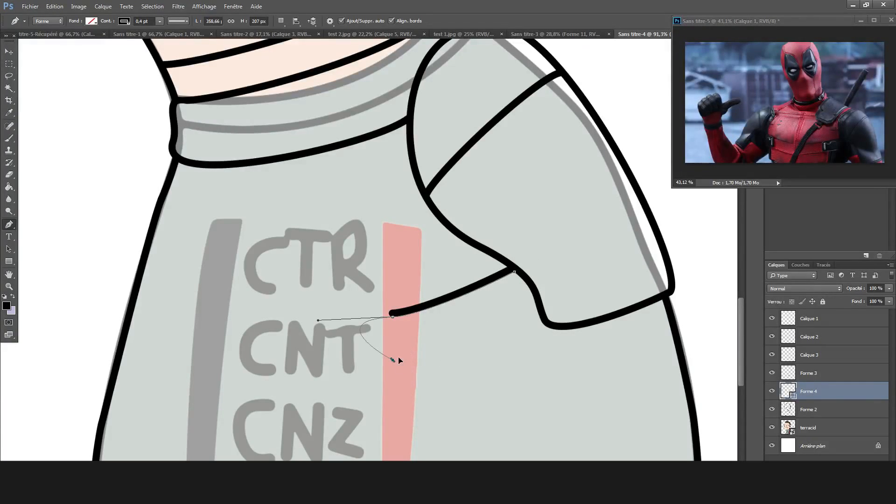
left_click(394, 360)
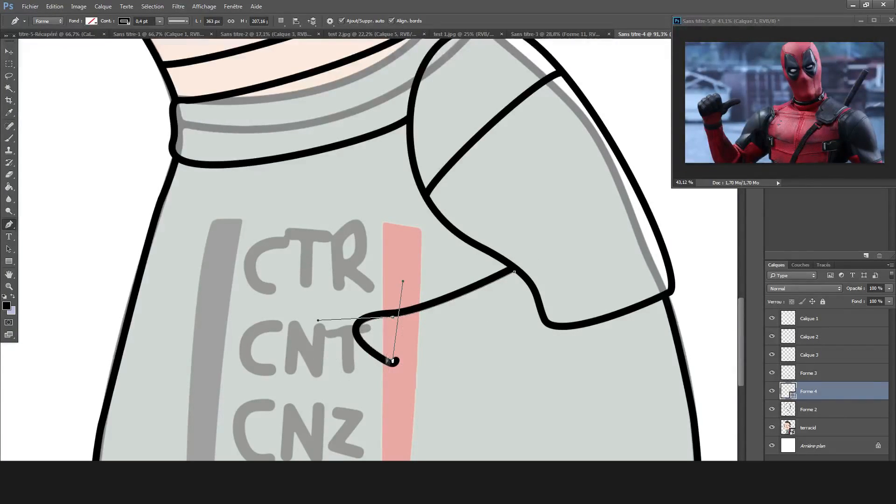
left_click_drag(319, 321, 393, 366)
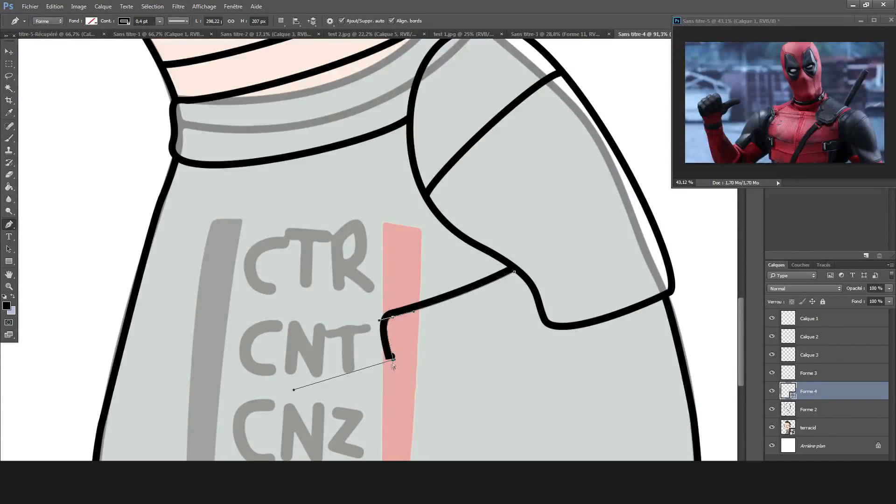
right_click(314, 390, "ctrl")
key("ctrl+z")
left_click_drag(296, 391, 394, 415)
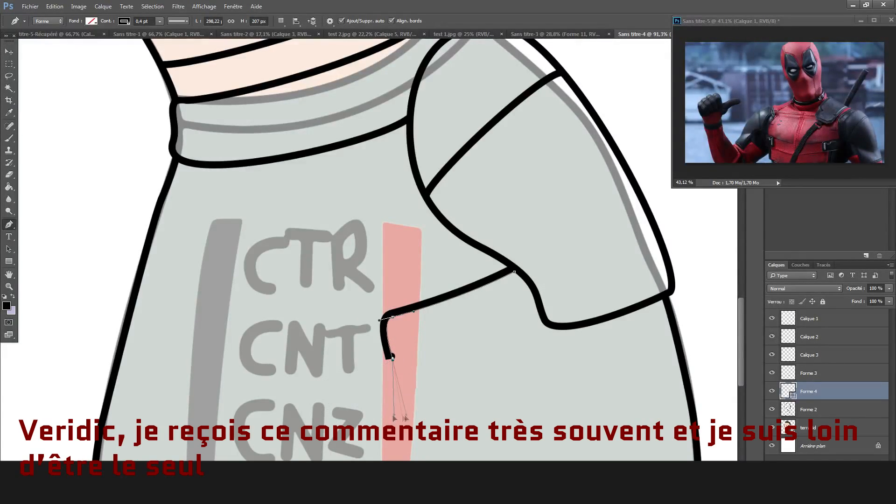
Draw the strap's lower edge back to the shoulder pad near the armpit and tighten its lower left corner.
left_click(545, 365)
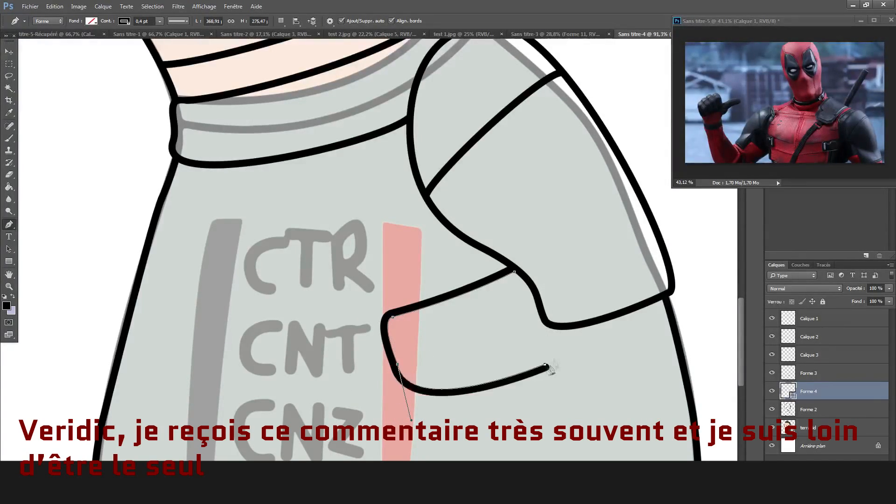
left_click_drag(542, 337, 540, 311)
key("ctrl+alt+z")
key("ctrl+alt+z")
left_click_drag(540, 364, 493, 350)
left_click_drag(545, 325, 541, 315)
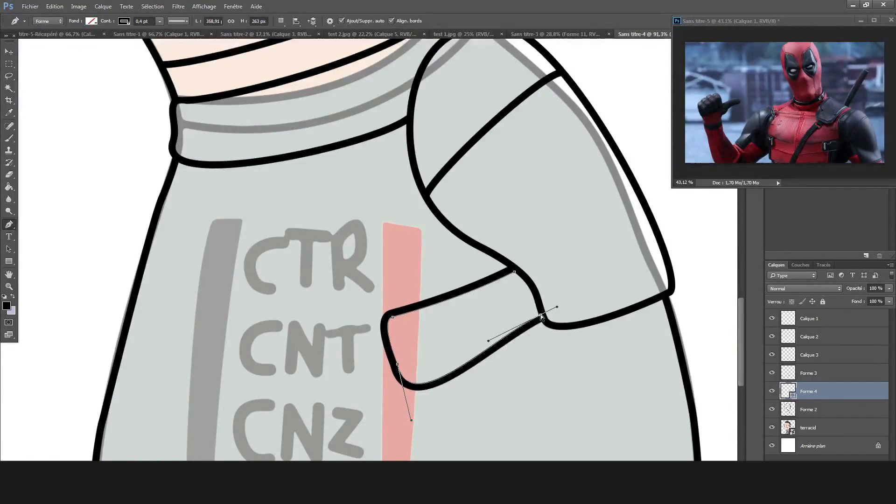
key("ctrl+z")
left_click_drag(411, 420, 407, 384)
scroll(546, 329, "down", 5)
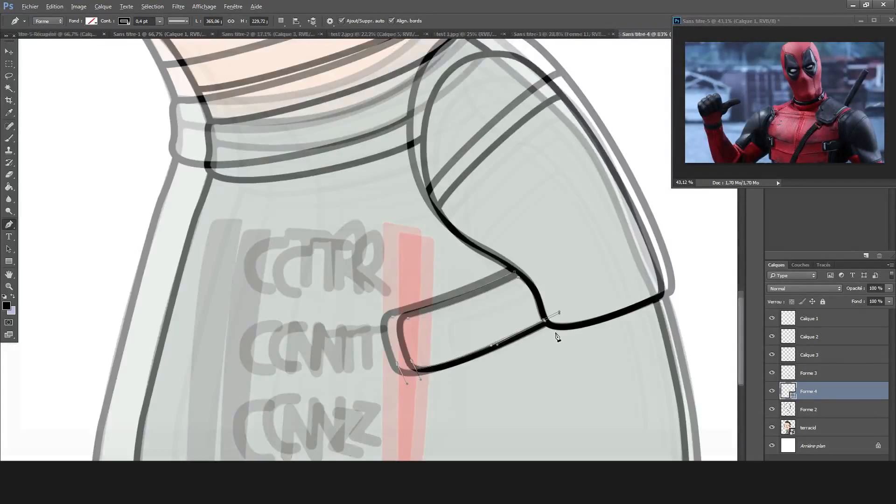
key("e")
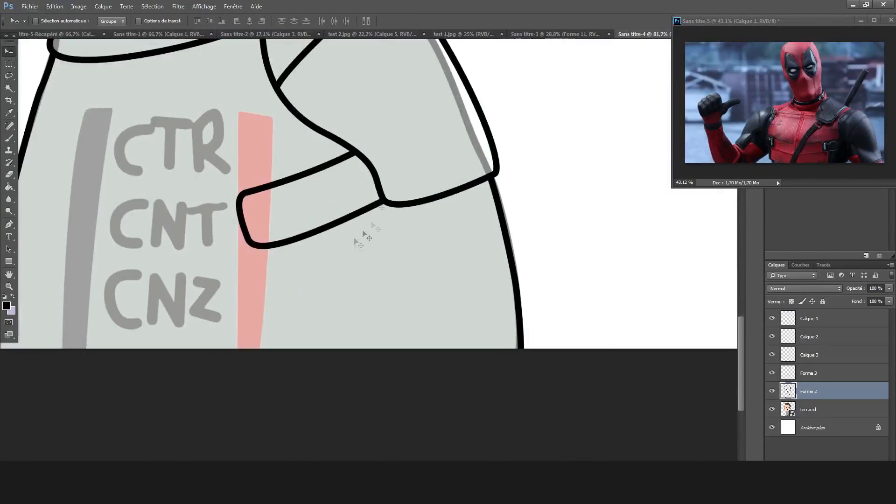
Draw a curved line from the chest strap's lower edge down to the bottom of the canvas.
scroll(406, 233, "left", 2)
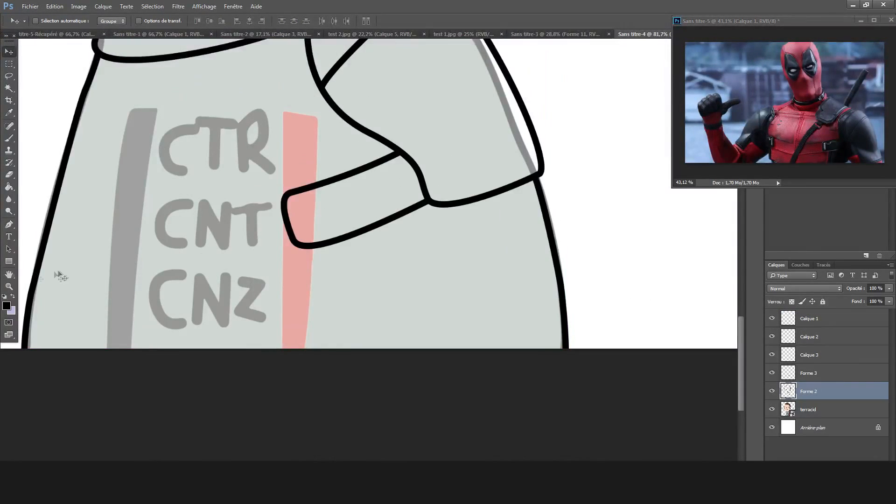
left_click(9, 224)
left_click_drag(351, 236, 307, 236)
left_click_drag(351, 363, 311, 364)
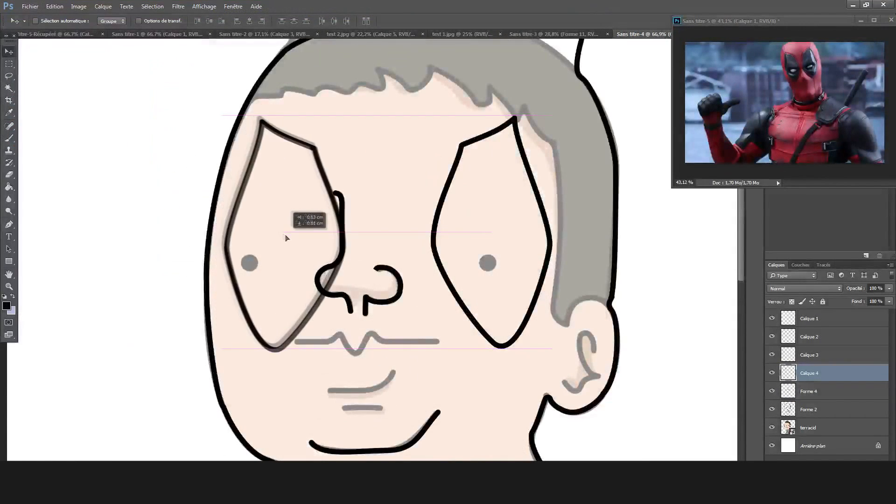
left_click_drag(286, 238, 280, 234)
key("e")
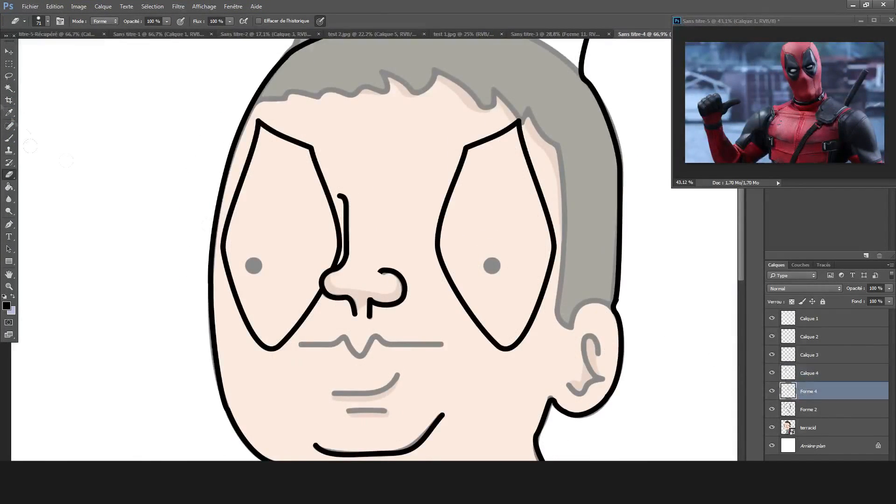
Move the right eye outline closer to the nose, skew it with Free Transform so its top leans outward, and apply.
left_click(11, 53)
left_click_drag(523, 250, 495, 251)
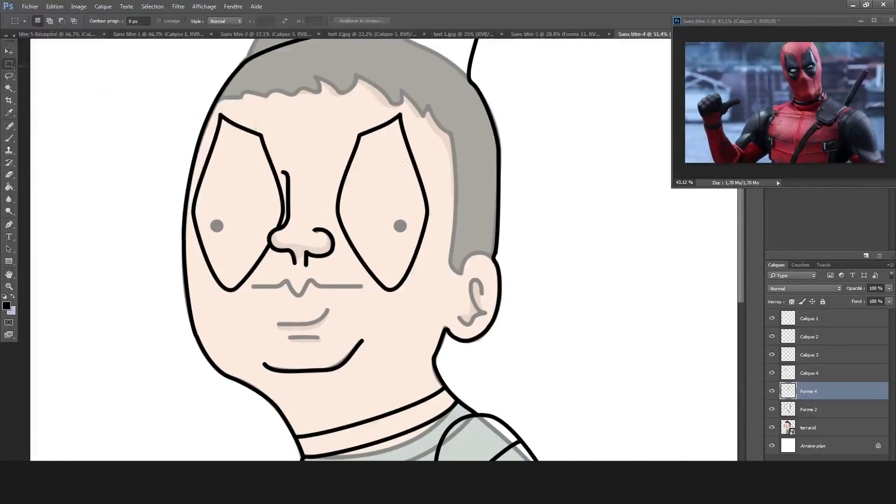
right_click(480, 173)
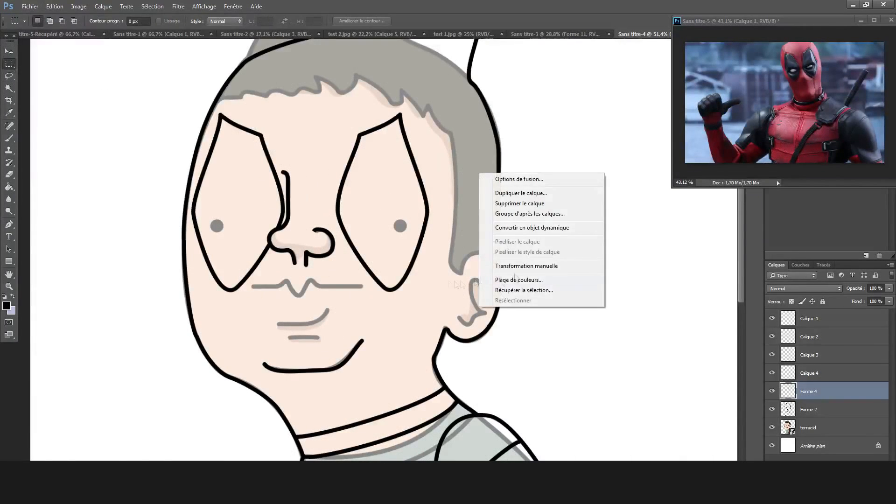
left_click(509, 263)
left_click_drag(438, 91, 465, 113)
left_click_drag(424, 155, 432, 159)
left_click_drag(347, 196, 391, 201)
left_click(9, 87)
left_click(401, 184)
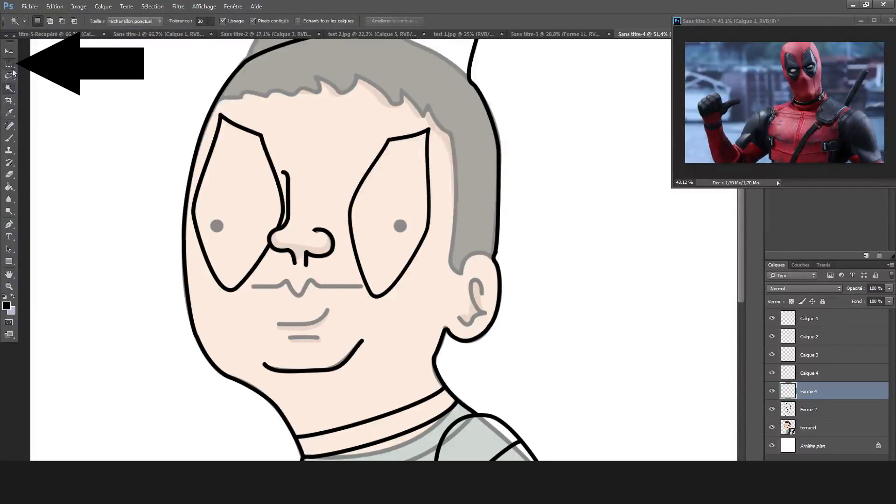
left_click(809, 410)
right_click(277, 186)
left_click(326, 279)
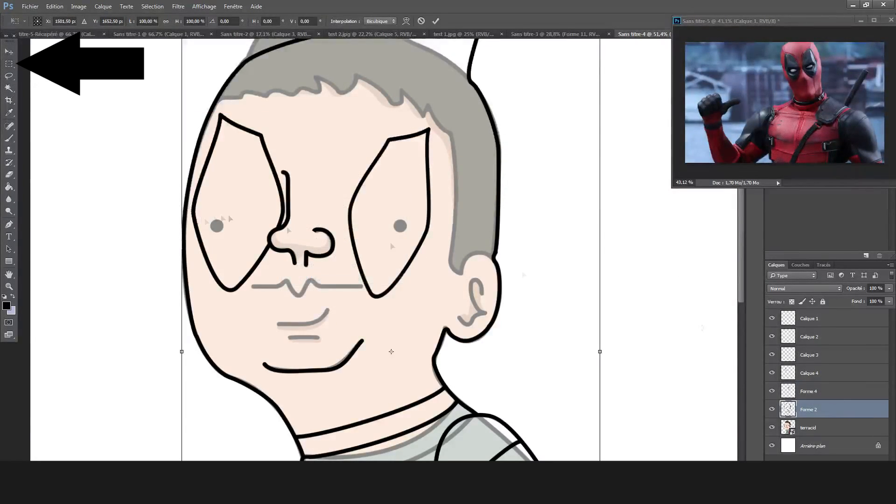
key("Return")
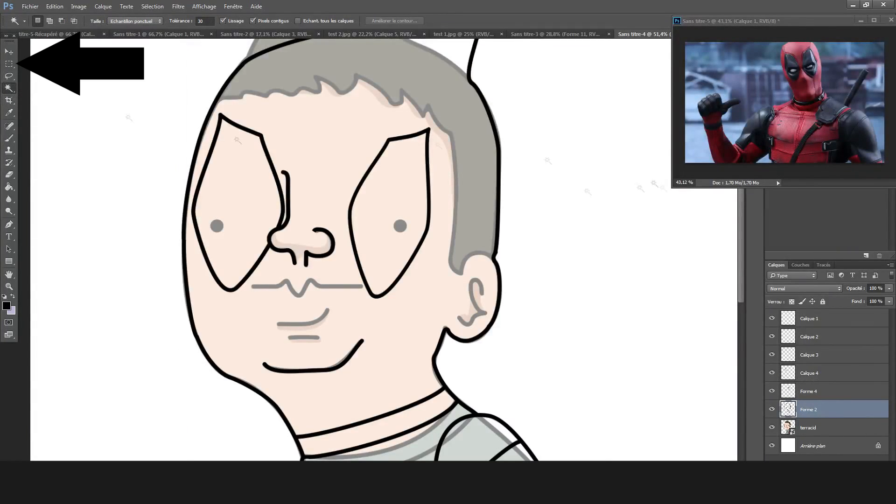
Switch the Forme 4 and Calque 4 layers off and on to find the left eye's outline, and select Calque 4.
left_click(814, 376)
left_click(813, 386)
left_click(772, 391)
left_click(772, 391)
left_click(772, 373)
left_click(772, 373)
left_click(803, 376)
Try to narrow the left eye outline and rotate it counter-clockwise with Free Transform.
right_click(236, 150)
left_click(310, 241)
left_click_drag(190, 202, 202, 203)
left_click_drag(289, 109, 280, 103)
left_click_drag(256, 167, 250, 172)
left_click(7, 93)
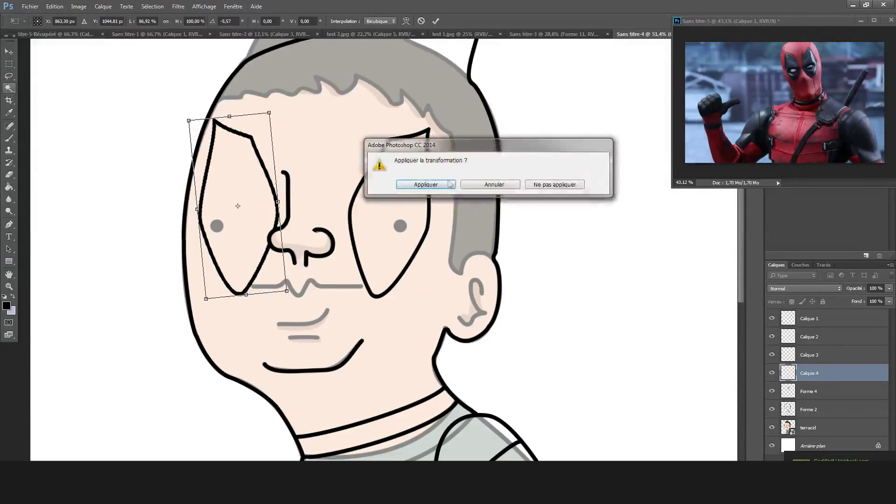
left_click(425, 185)
Narrow the left eye outline to about 84% width from its outer side, rotate it about -5.8° and apply the transformation.
key("m")
right_click(319, 207)
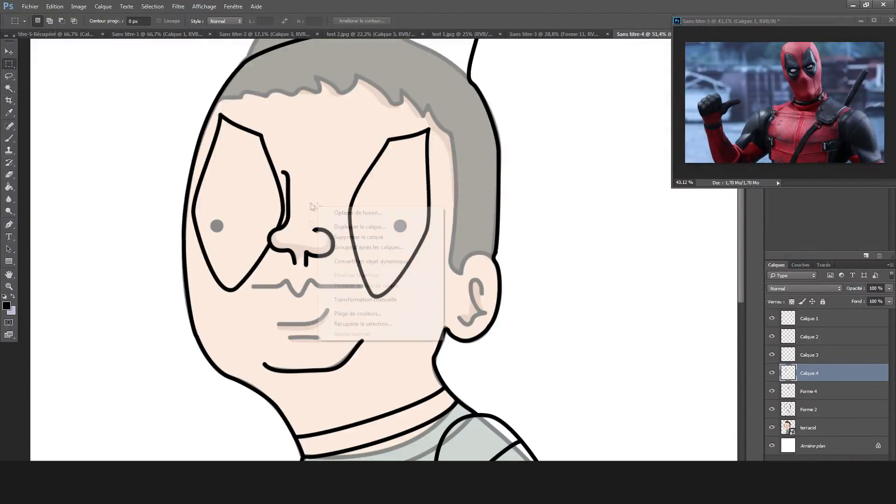
left_click(372, 300)
left_click_drag(191, 202, 198, 202)
left_click_drag(299, 97, 289, 91)
left_click_drag(256, 162, 250, 169)
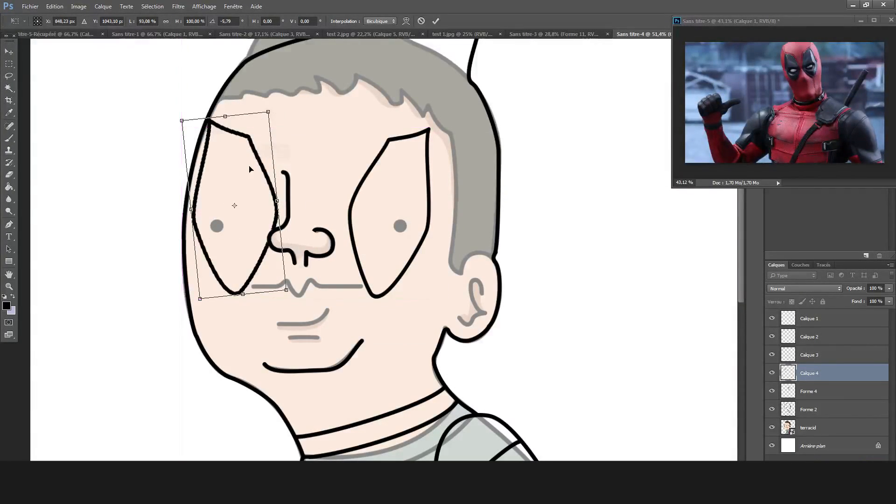
left_click_drag(189, 211, 198, 214)
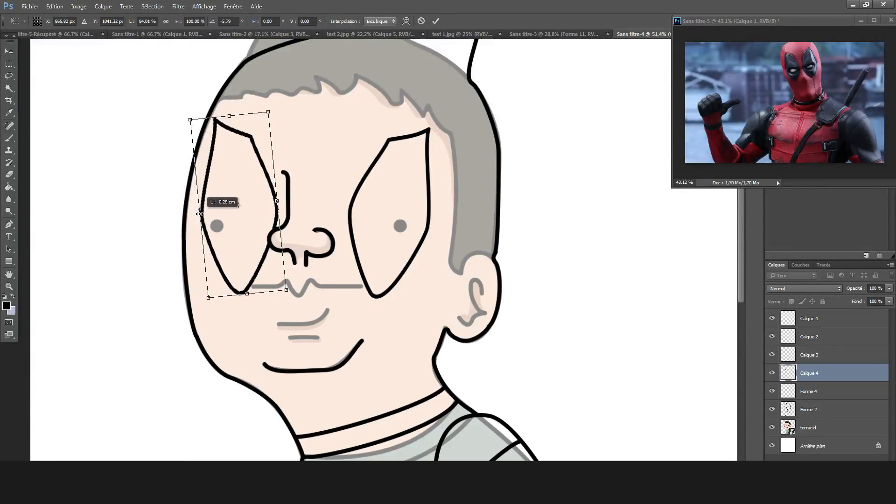
key("i")
key("Return")
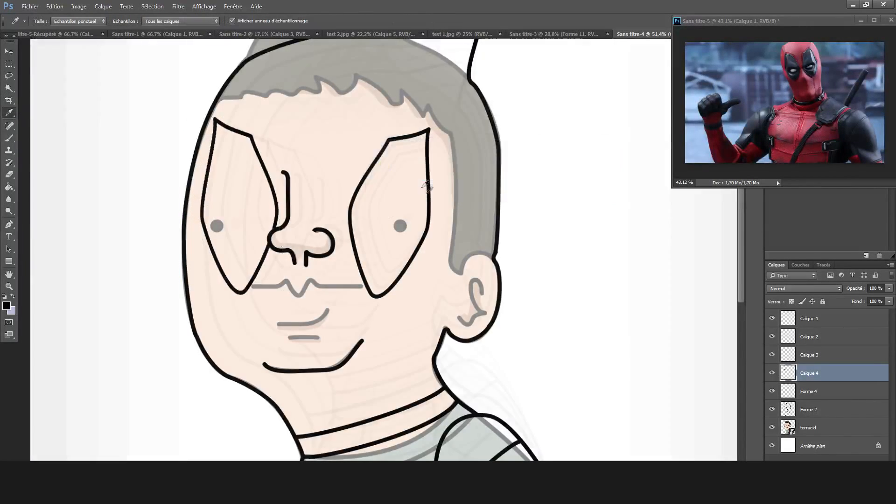
Hide the terracid reference layer and check the bare line drawing on the whole canvas.
key("ctrl+0")
left_click(773, 428)
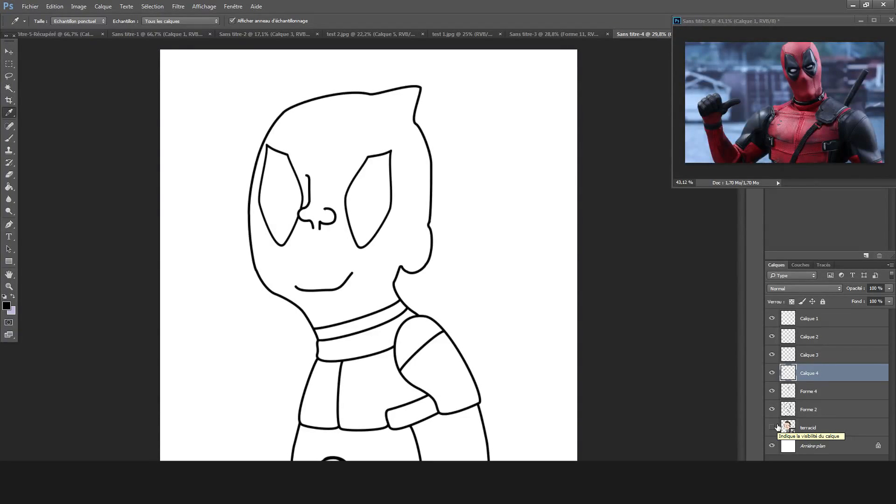
scroll(332, 393, "down", 1)
scroll(385, 393, "up", 6)
scroll(394, 393, "down", 2)
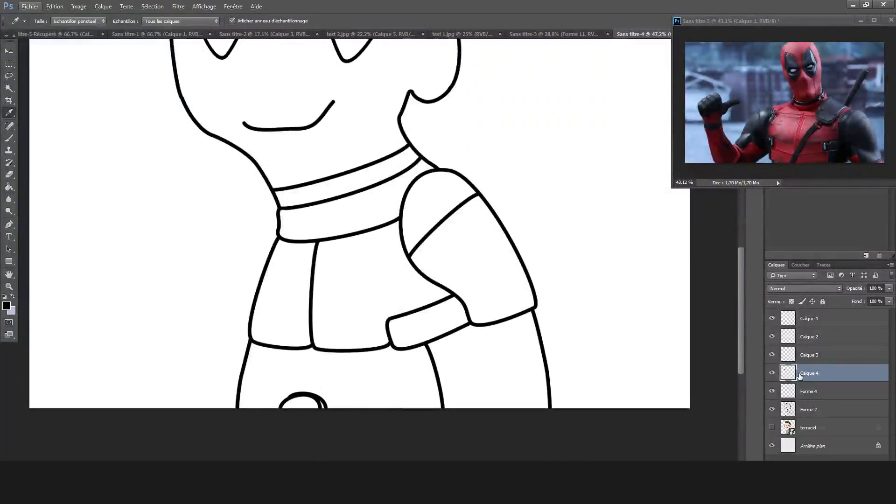
Merge the Calque 4 and Forme 4 layers down into Forme 2, and add a new layer above terracid.
key("ctrl+e")
key("ctrl+e")
left_click(850, 397)
key("ctrl+shift+n")
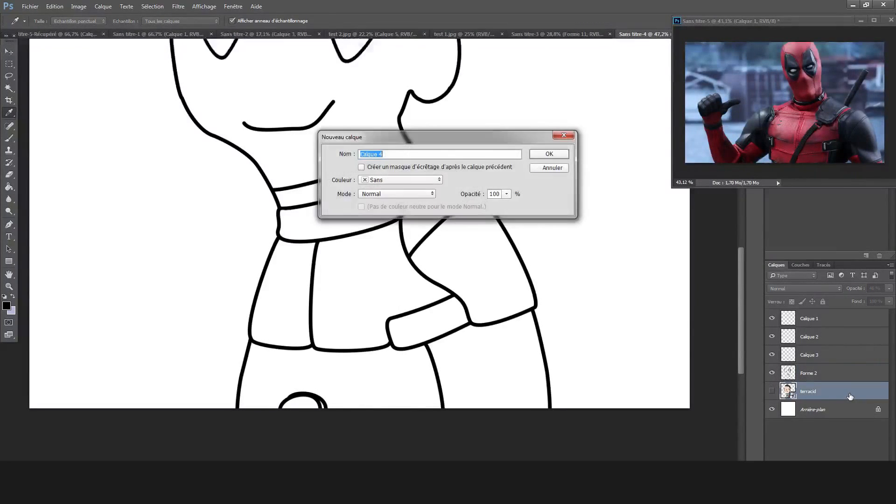
key("Return")
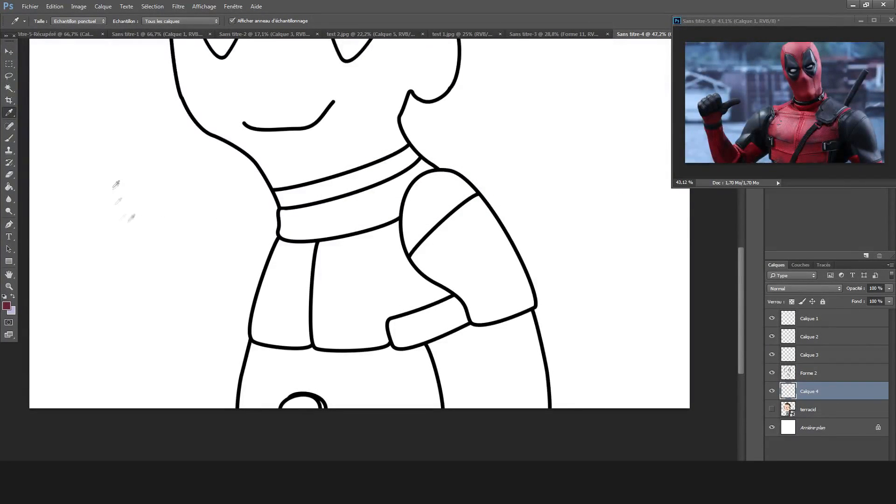
Set the Magic Wand tolerance to 90 and select the wide collar, chest panels and lower torso on Forme 2.
left_click(5, 188)
left_click(772, 391)
left_click(817, 379)
left_click(9, 88)
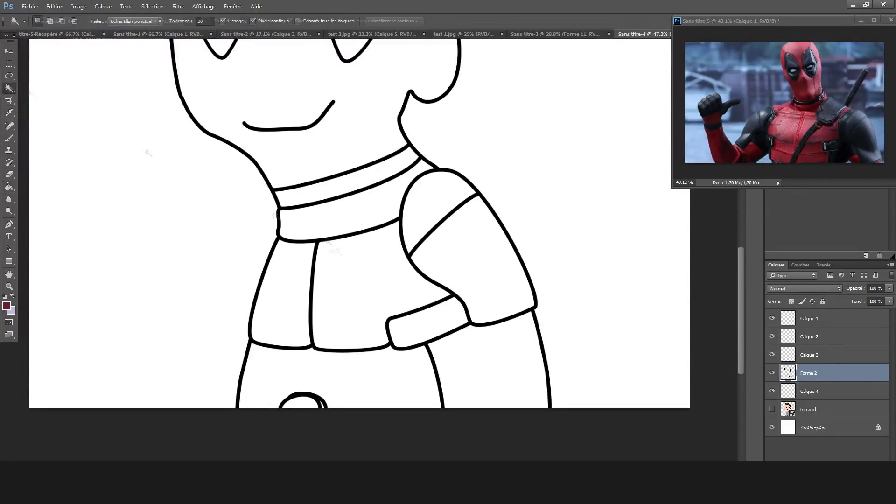
left_click(175, 22)
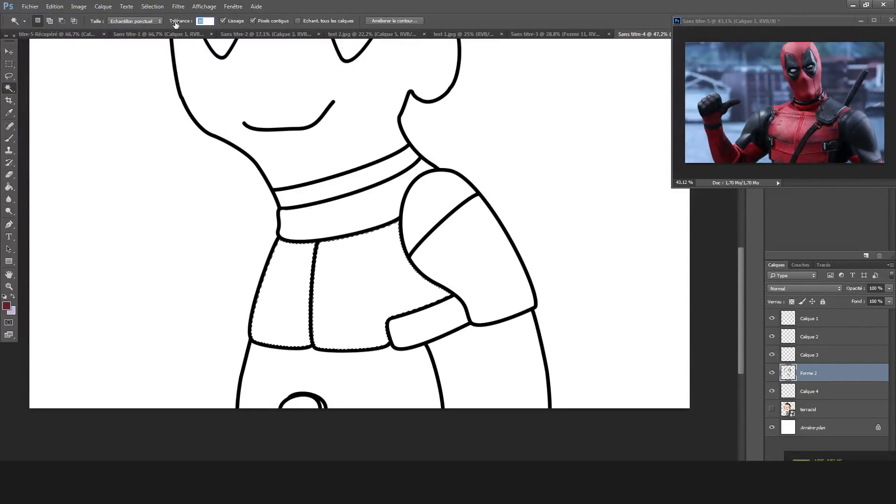
type("90")
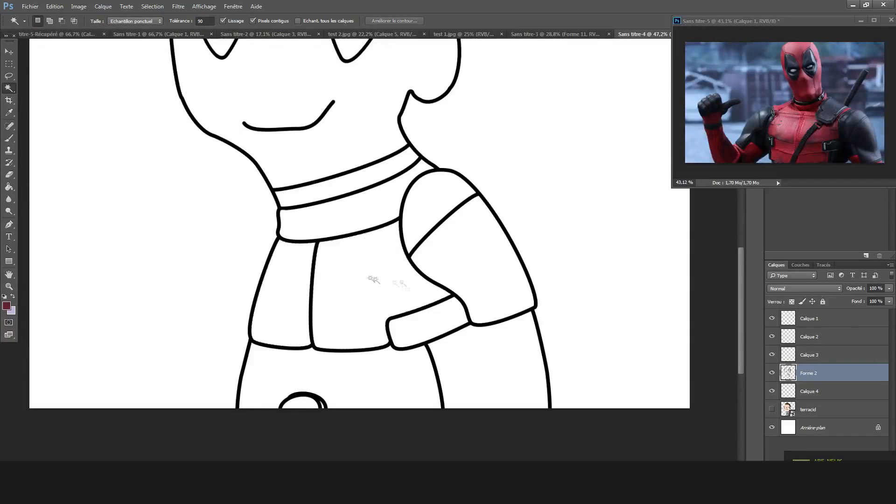
left_click(330, 211, "shift")
left_click(364, 370, "shift")
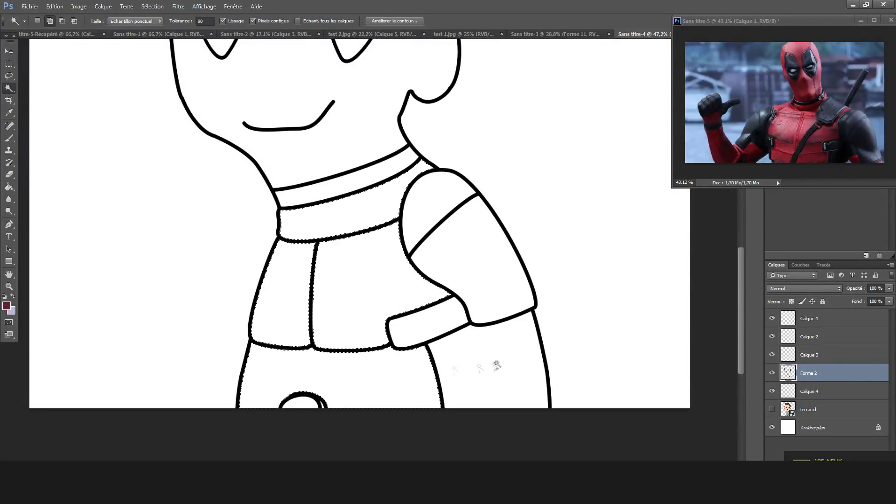
Fill the selected collar and torso areas with the dark red foreground colour on the Calque 4 layer.
left_click(9, 187)
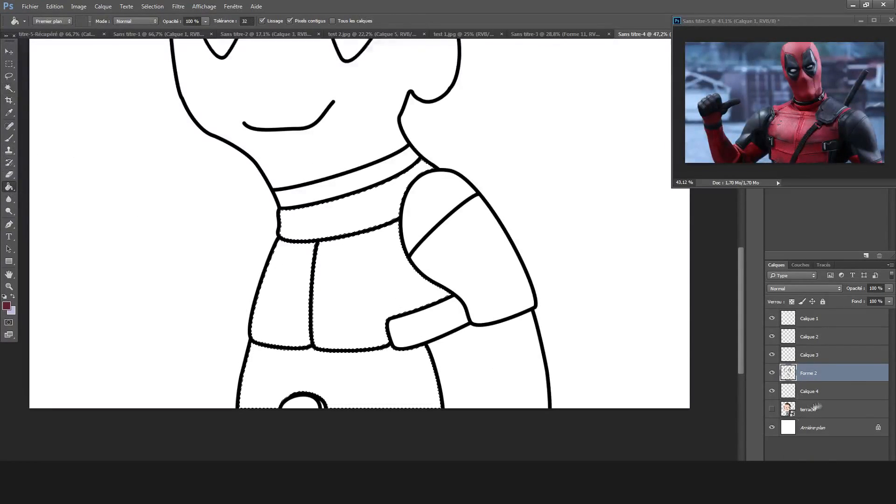
left_click(809, 392)
left_click(353, 314)
Change the foreground colour to #612121 and refill the collar, chest panels and lower torso with it.
left_click(7, 305)
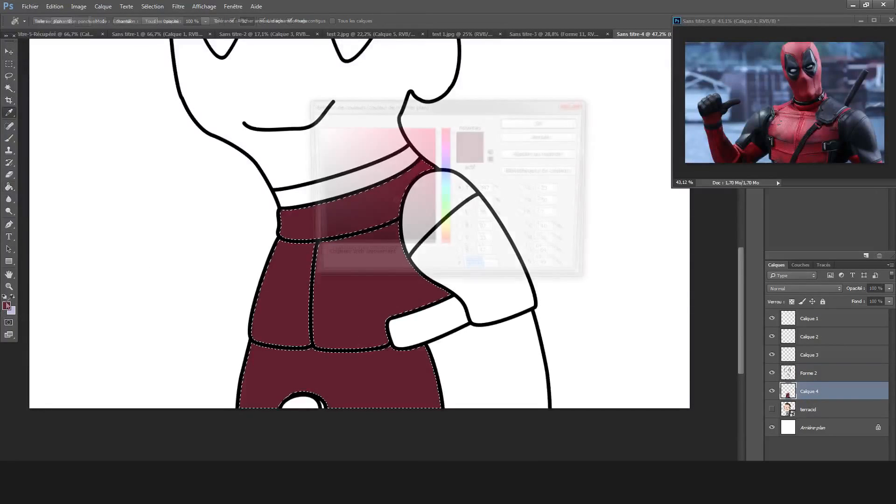
left_click_drag(454, 132, 453, 129)
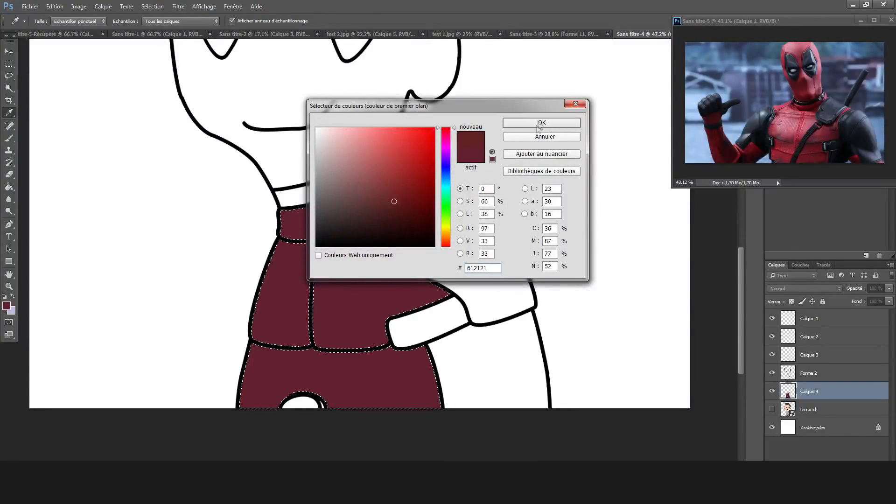
left_click(538, 124)
left_click(343, 265)
left_click(301, 285)
left_click(312, 368)
left_click(367, 215)
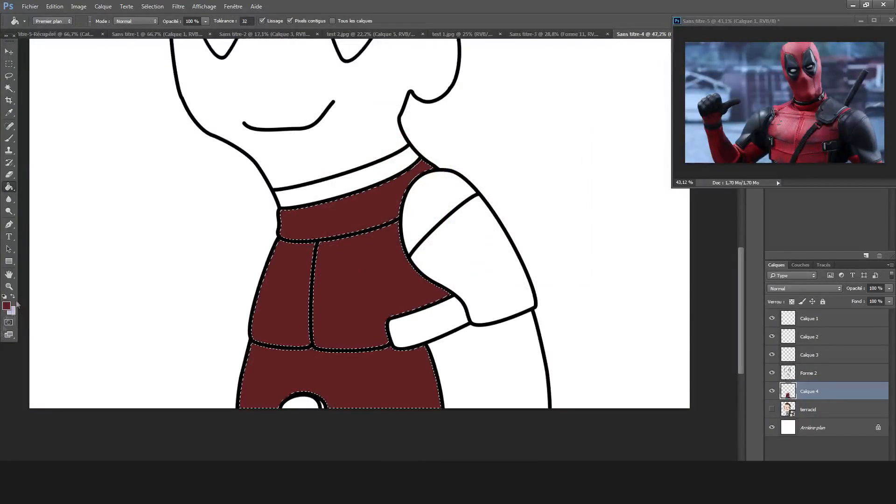
Change the foreground colour to #732525 and refill the collar, chest panels and lower torso with it.
left_click(6, 306)
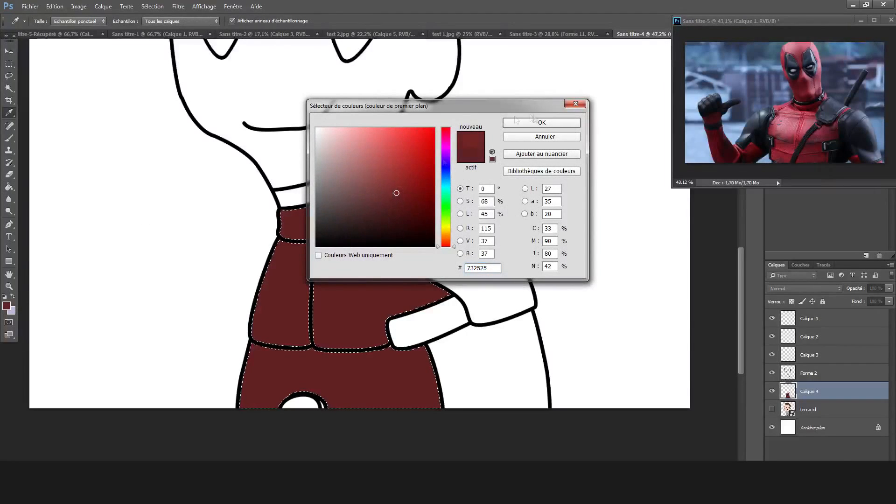
left_click(532, 121)
left_click(343, 270)
left_click(296, 296)
left_click(308, 365)
left_click(366, 206)
Select the mask area around the eyes on Forme 2 and fill it with the same dark red on Calque 4.
scroll(377, 201, "up", 3)
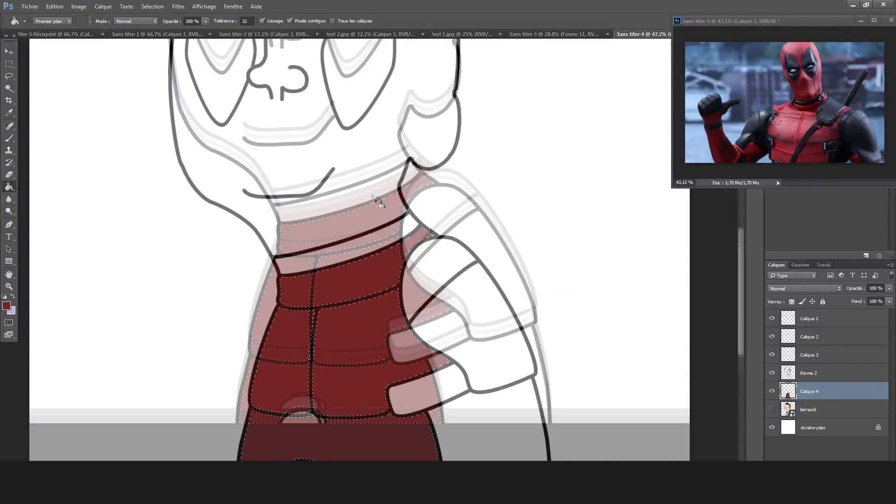
scroll(376, 200, "up", 2)
left_click(8, 88)
scroll(220, 150, "down", 7)
left_click(809, 373)
left_click(354, 253)
left_click(9, 187)
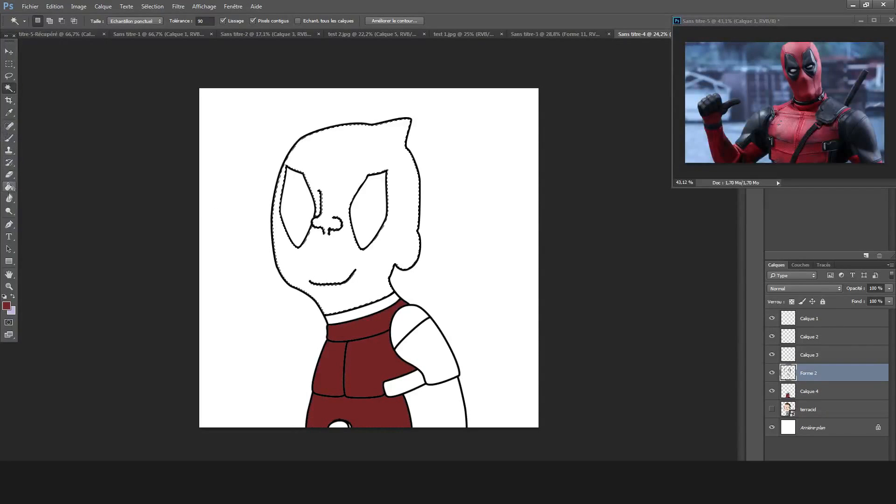
key("alt+bracketleft")
left_click(353, 263)
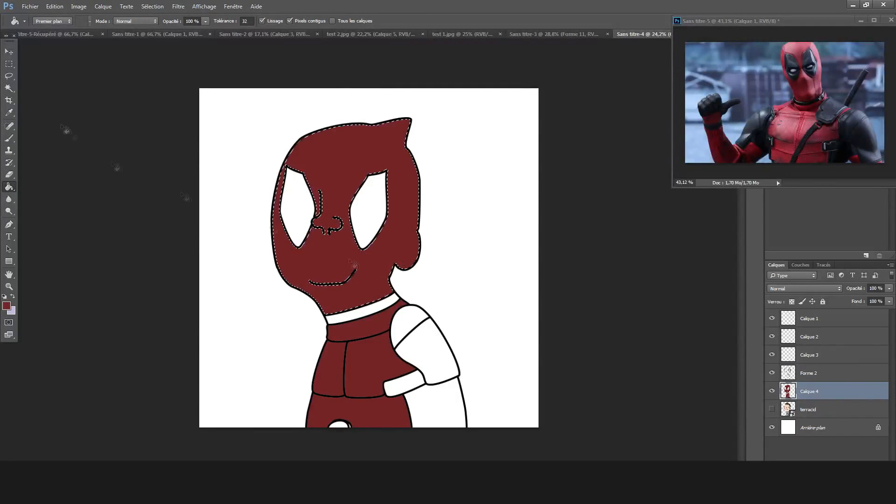
Sample a near-black foreground colour, and select the arm, strap, shoulder pad, neck band and both eyes on Forme 2.
left_click(9, 89)
scroll(432, 374, "up", 3)
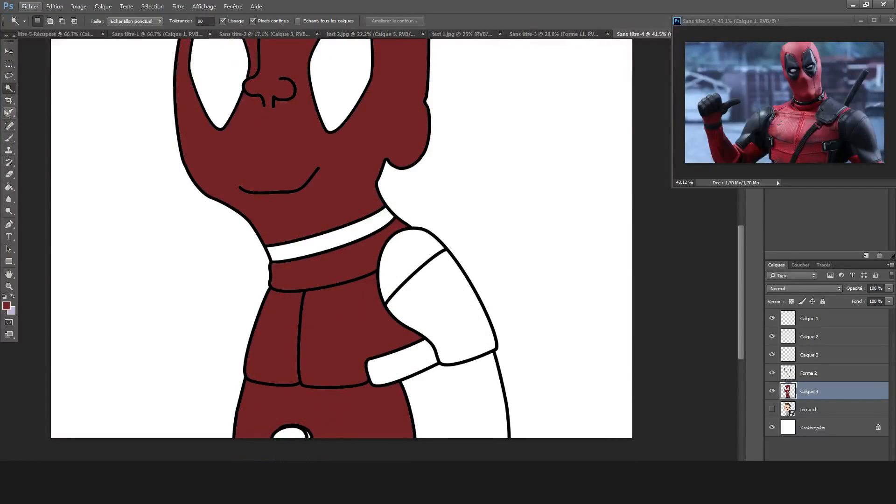
left_click(9, 112)
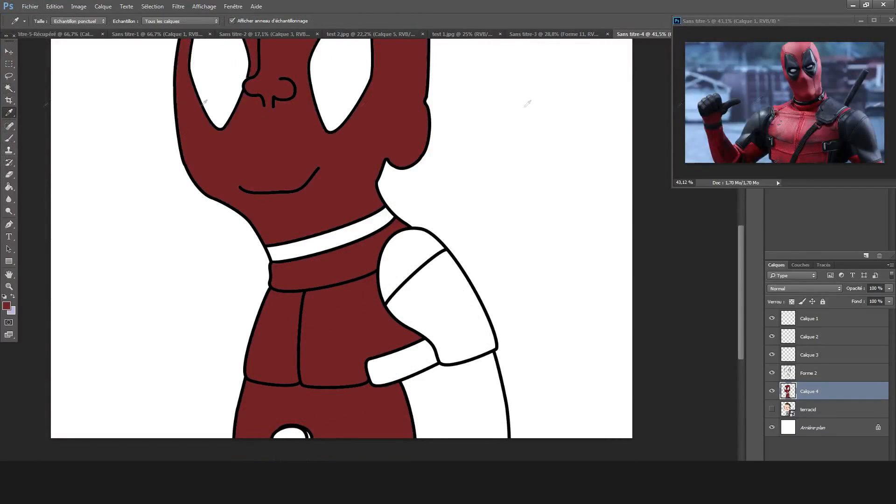
key("w")
left_click(812, 373)
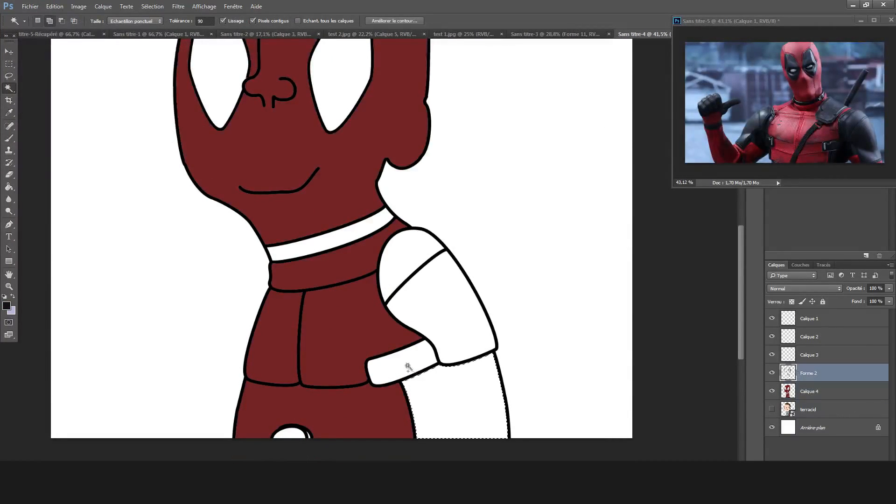
left_click(414, 259)
left_click(336, 236)
left_click(330, 104)
left_click(217, 80)
Fill the selected eyes, shoulder pad, neck band, arm and strap with near-black on the Forme 2 outline layer.
left_click(9, 186)
left_click(210, 84)
left_click(341, 84)
left_click(466, 309)
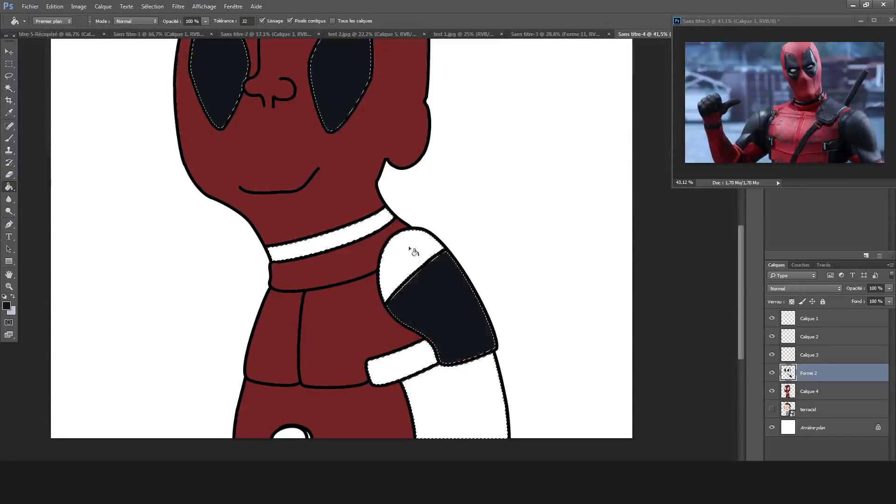
left_click(411, 252)
left_click(340, 238)
left_click(422, 388)
left_click(418, 360)
scroll(434, 360, "down", 5)
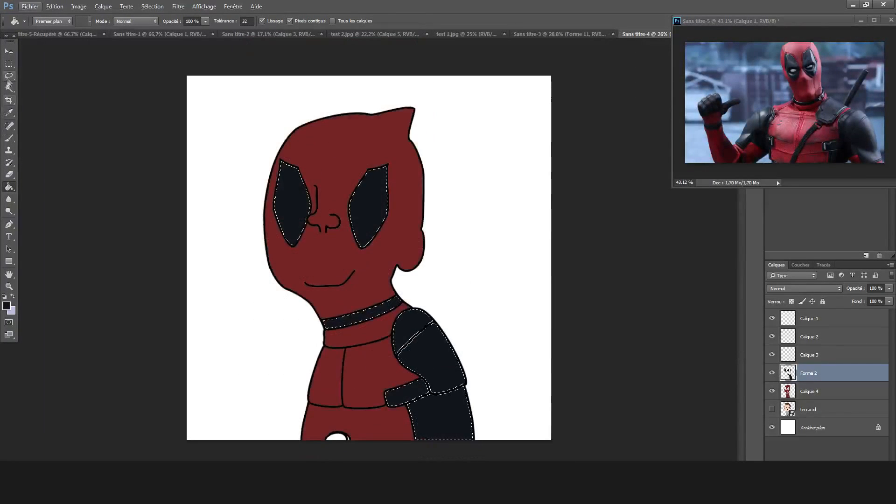
Sample the mask's red and remove the near-black fills from the outline layer, leaving their areas selected.
left_click(9, 86)
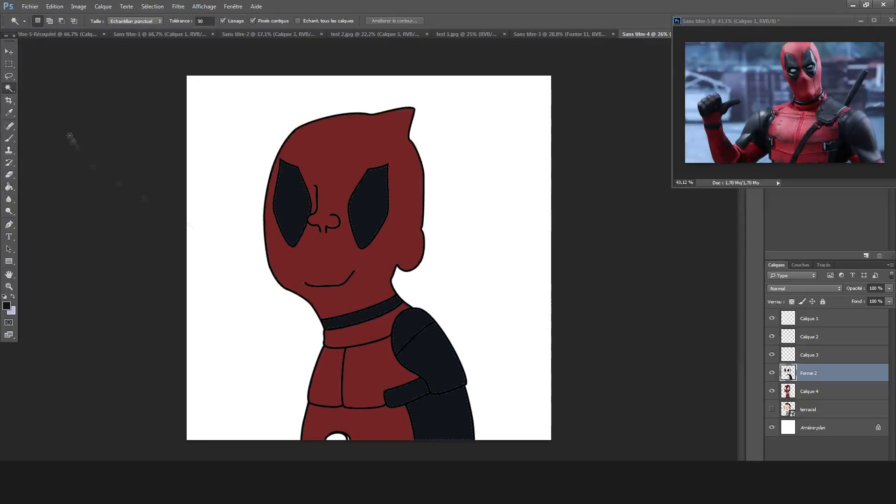
left_click(8, 113)
left_click(313, 236)
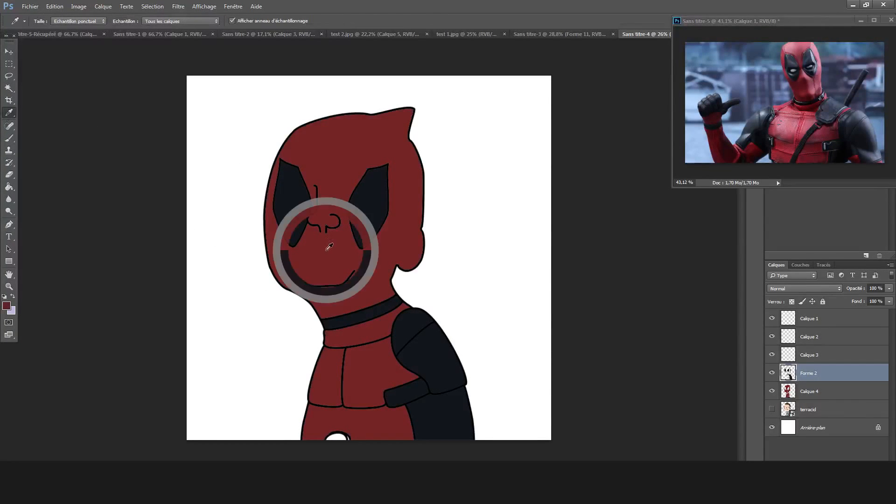
left_click(6, 187)
left_click(6, 88)
left_click(402, 398)
key("Delete")
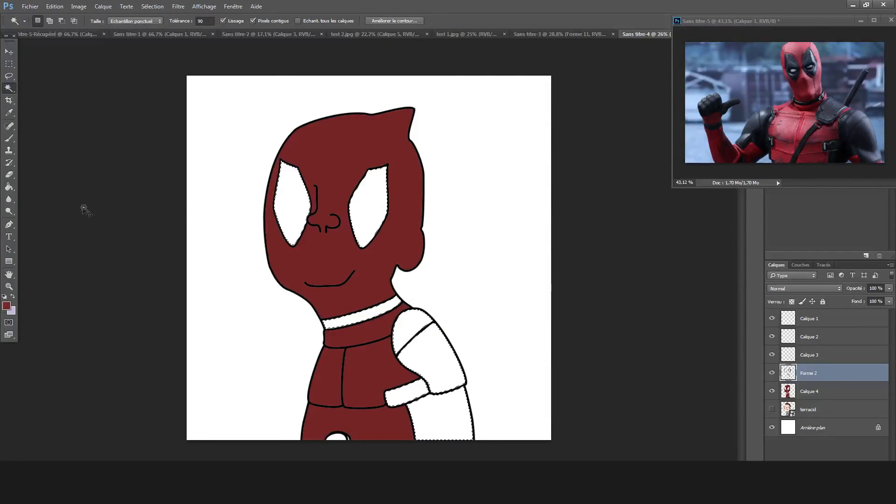
Make near-black the foreground colour again using the left eye's fill, and undo that fill on the outline layer.
key("shift")
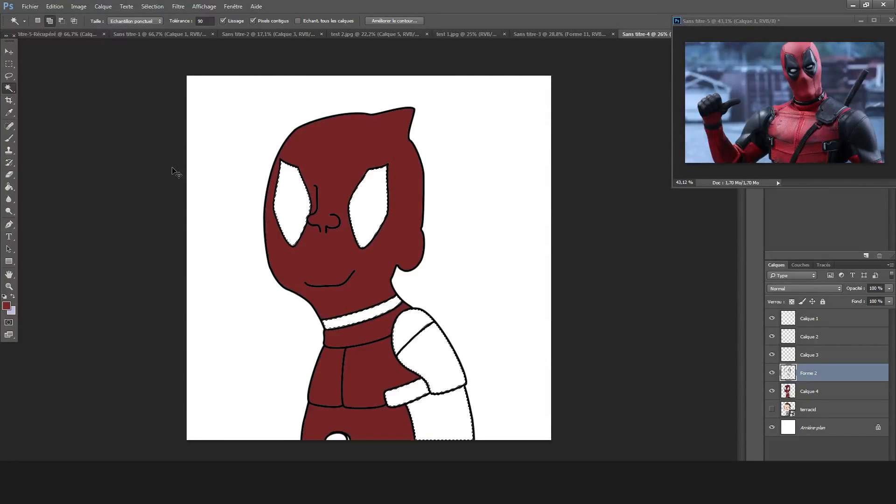
key("i")
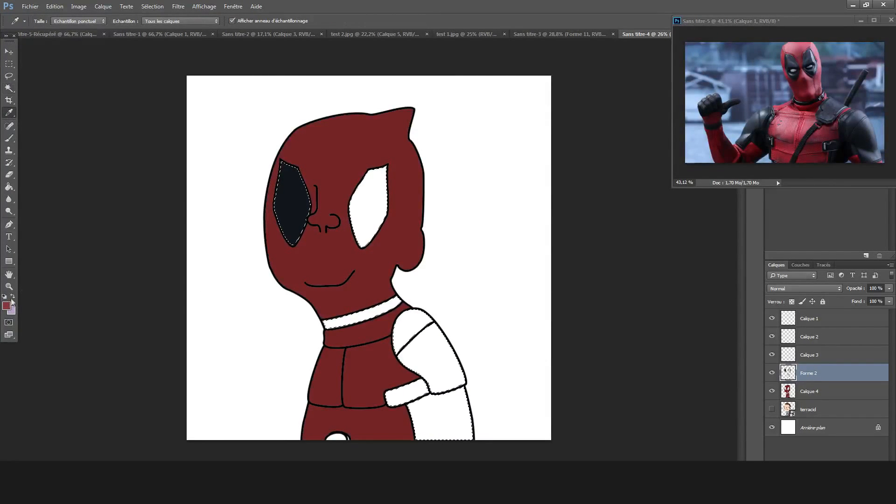
left_click(290, 197)
key("ctrl+z")
Fill the selected eyes, neck band, shoulder pad, arm and strap with near-black on the Calque 4 layer.
left_click(833, 395)
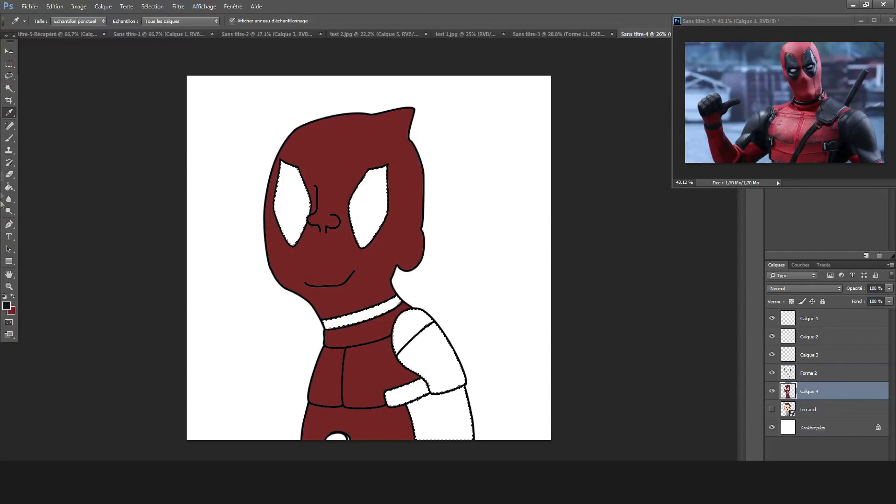
left_click(9, 187)
left_click(290, 206)
left_click(367, 201)
left_click(429, 362)
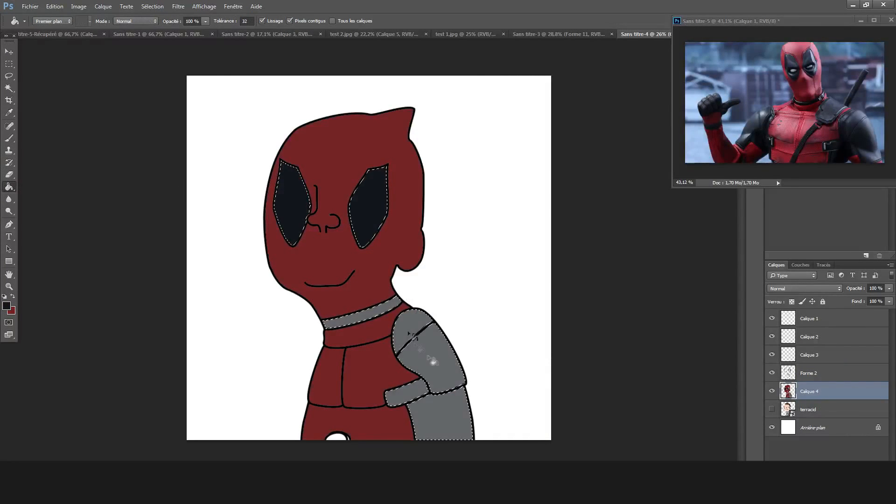
Fill the white half-oval at the torso's bottom edge with a darker red than the suit on the Forme 2 layer.
key("w")
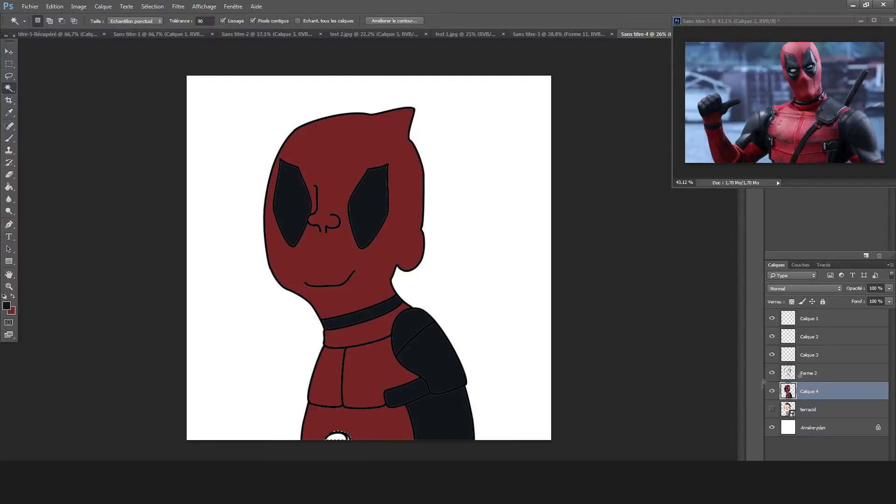
left_click(800, 375)
key("i")
left_click(352, 292)
left_click(6, 306)
left_click(525, 122)
key("g")
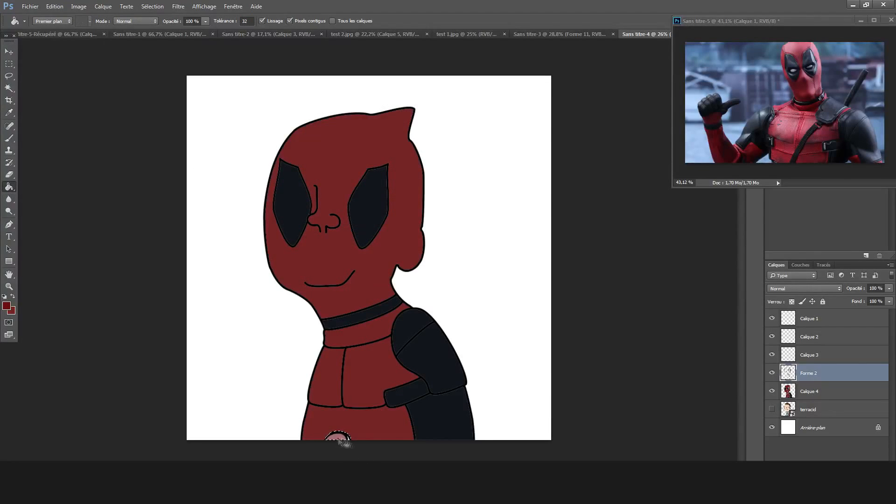
left_click(7, 306)
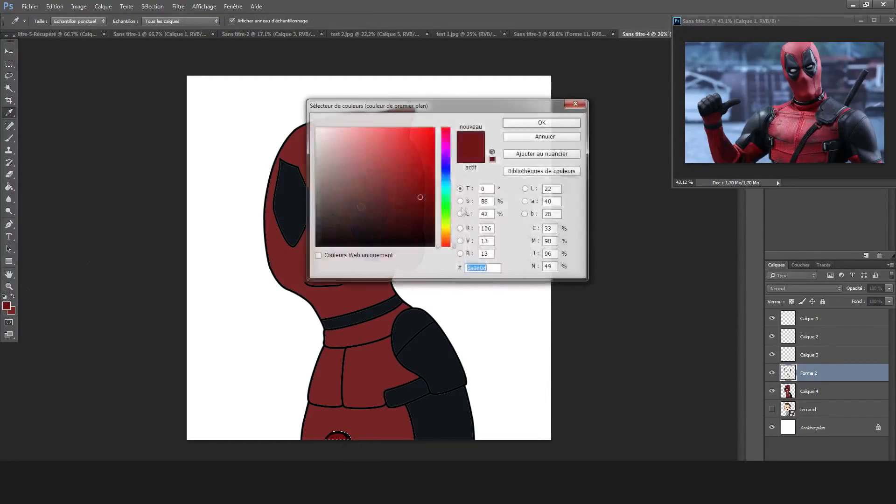
left_click(549, 126)
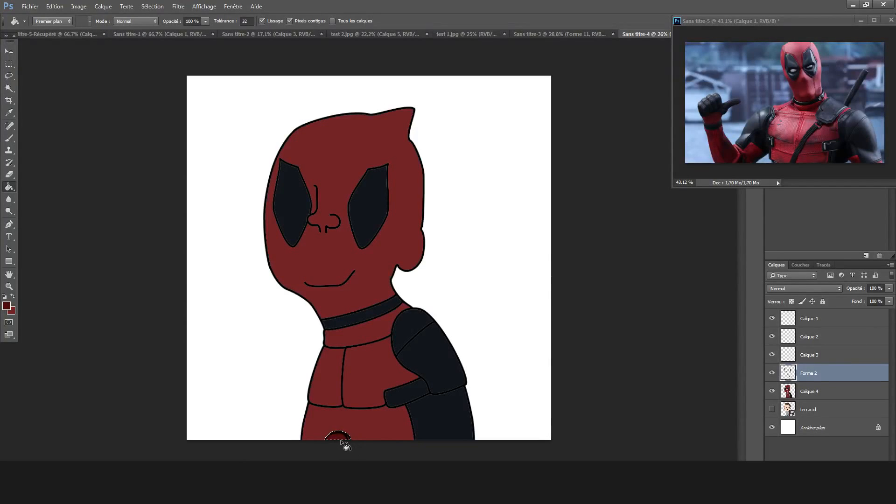
left_click(859, 396)
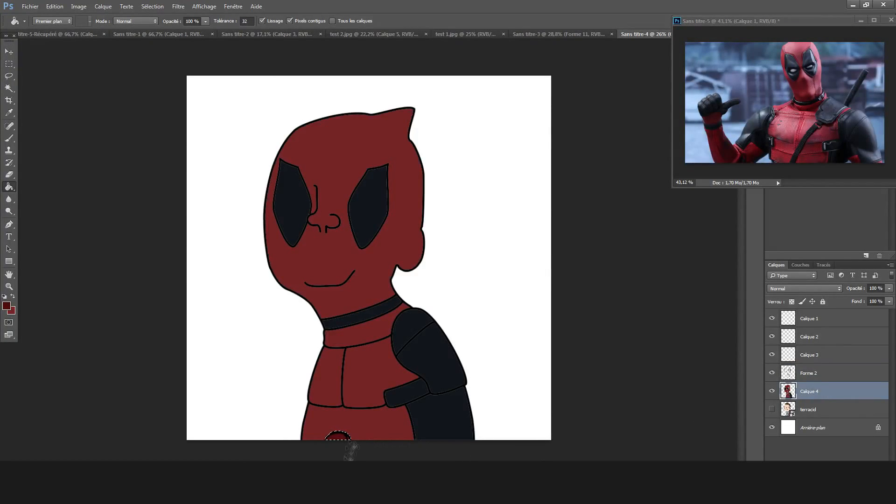
scroll(350, 450, "down", 3)
scroll(148, 169, "down", 4)
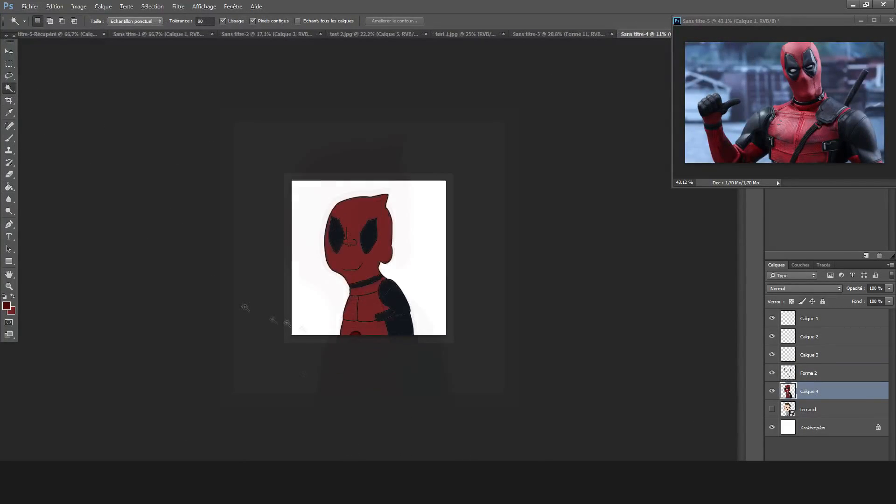
Create a new layer Calque 5 beneath Calque 4 and merge the Forme 2 outlines into Calque 4.
scroll(303, 364, "up", 9)
left_click(815, 414)
key("ctrl+shift+n")
key("Return")
left_click(809, 373)
key("ctrl+e")
Paste a copy of the figure into Calque 5 and give it a near-black colour overlay.
key("m")
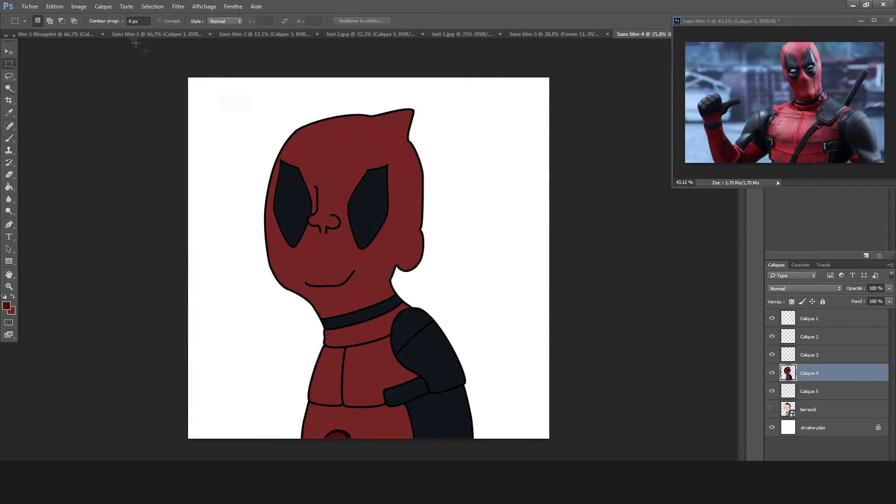
left_click(817, 389)
key("ctrl+v")
left_click(814, 460)
left_click(799, 435)
left_click(672, 122)
left_click(348, 235)
left_click(541, 123)
left_click(784, 109)
Nudge the Calque 5 copy behind the figure to thicken its outer outline.
left_click(9, 52)
left_click_drag(422, 230, 422, 248)
scroll(422, 247, "up", 6)
key("Left")
key("Left")
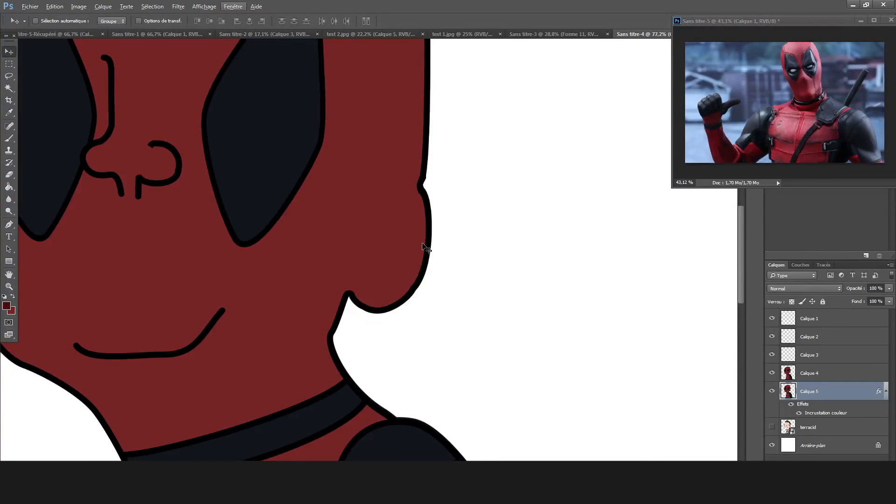
Fill the Calque 5 copy with near-black while Calque 4 is hidden, and show Calque 4 again.
scroll(424, 247, "down", 4)
left_click(772, 372)
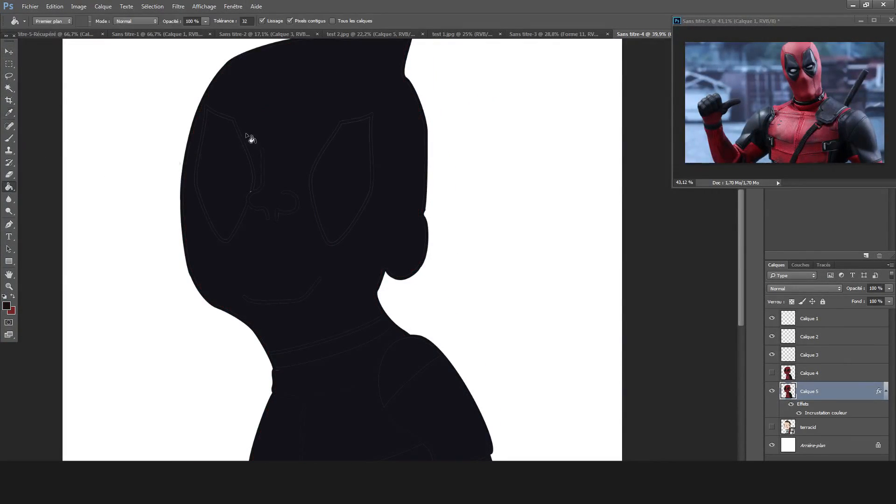
scroll(434, 280, "down", 7)
scroll(439, 283, "up", 4)
left_click(772, 373)
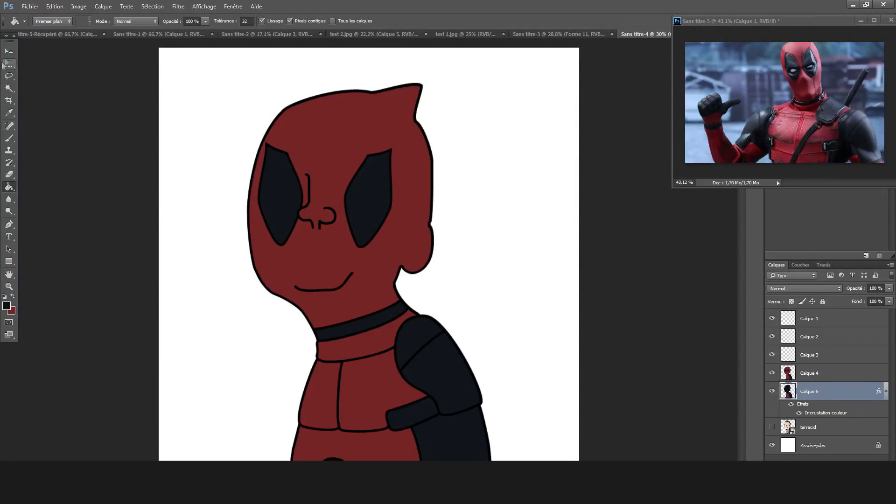
left_click(774, 374)
left_click(774, 374)
Erase the excess edge of the Calque 5 silhouette around the hair and the back of the head.
scroll(357, 260, "down", 4)
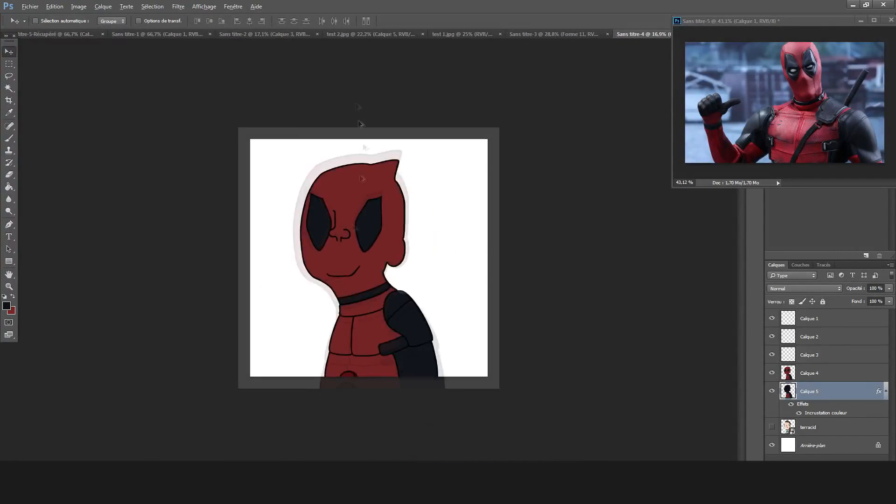
scroll(397, 172, "up", 14)
scroll(427, 233, "down", 2)
key("e")
scroll(429, 72, "down", 4)
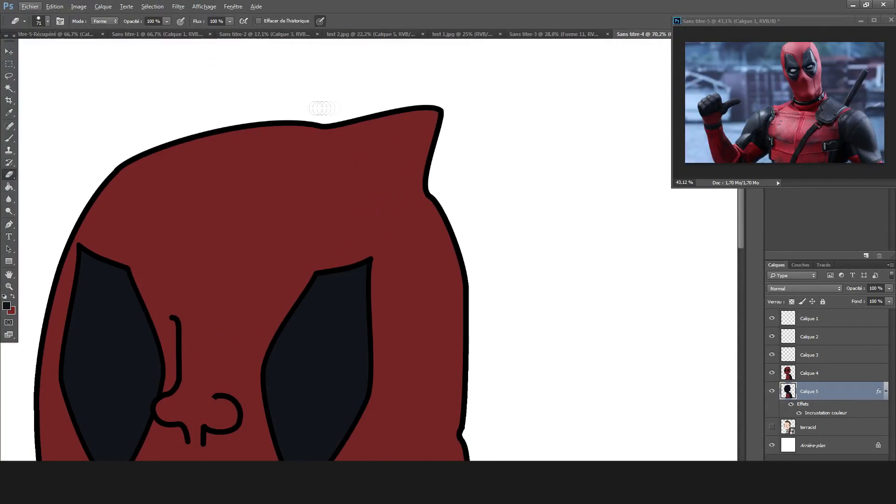
scroll(455, 373, "up", 5)
left_click_drag(451, 237, 443, 207)
scroll(435, 197, "up", 3)
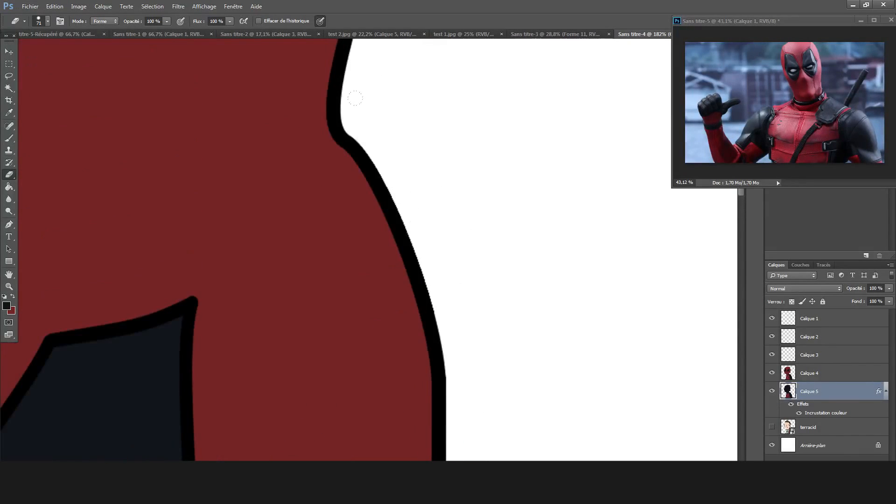
left_click_drag(377, 161, 427, 269)
scroll(530, 370, "down", 4)
scroll(421, 346, "up", 4)
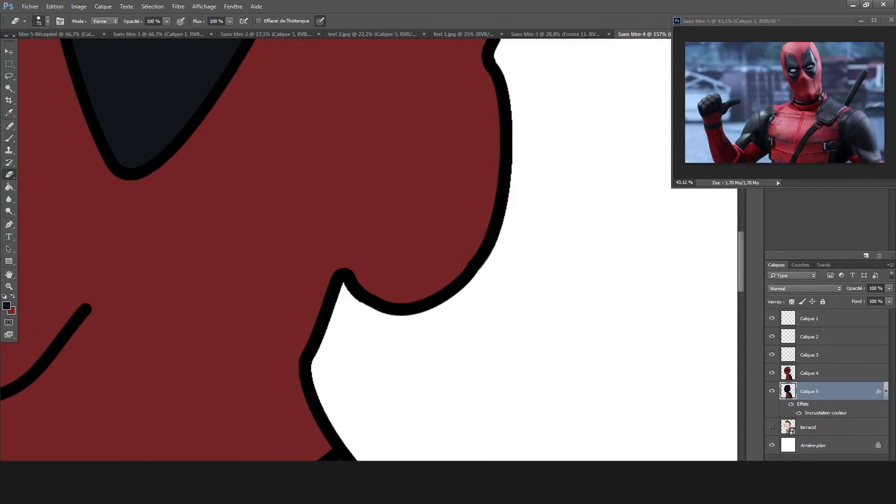
Set the eraser size to 18 px and clean the silhouette's edge below the ear and along the neck.
left_click(48, 22)
left_click_drag(64, 49, 57, 49)
left_click_drag(344, 289, 317, 372)
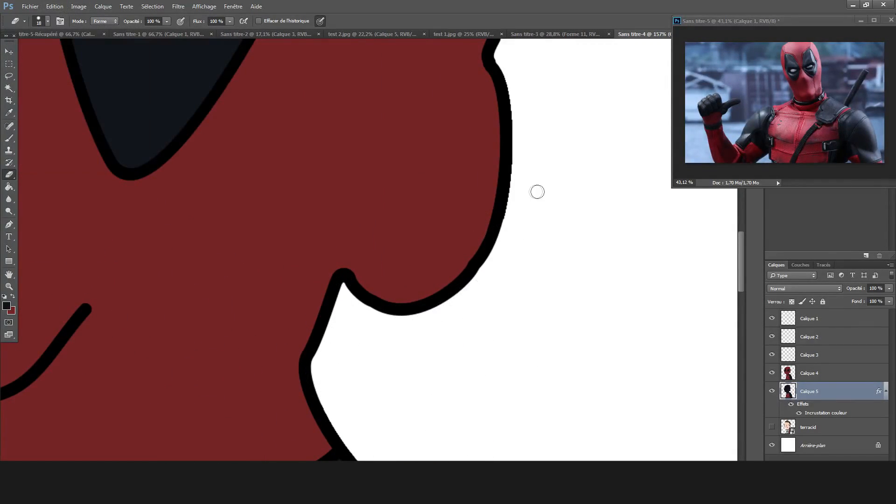
scroll(560, 126, "down", 4)
scroll(556, 93, "up", 5)
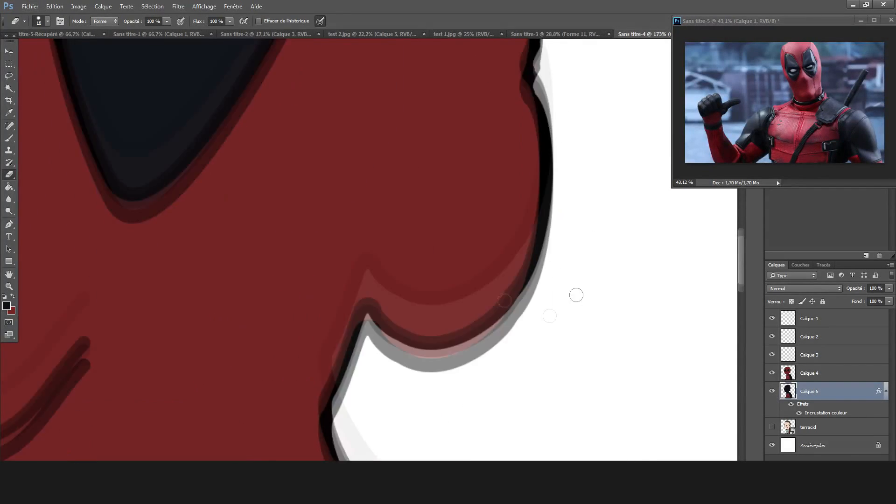
Erase the silhouette's excess edge along the shoulder pad and the outer side of the arm.
scroll(576, 295, "down", 5)
left_click_drag(716, 451, 537, 333)
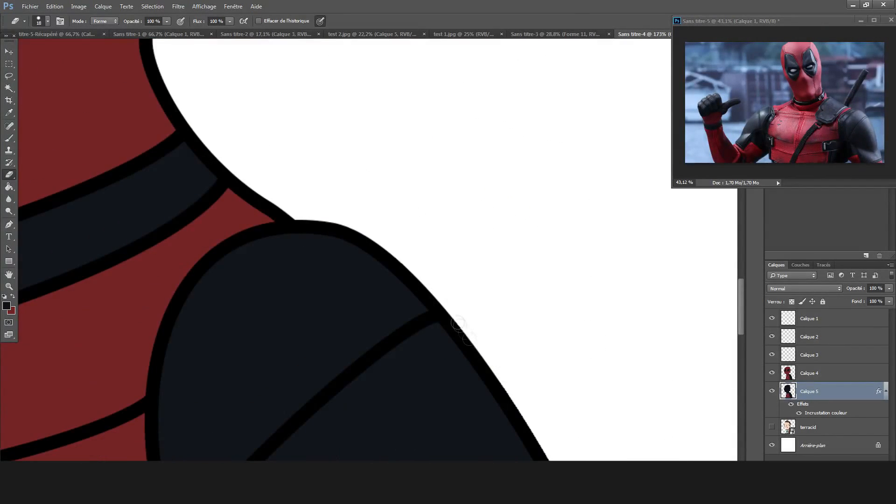
scroll(594, 392, "down", 5)
scroll(436, 108, "up", 5)
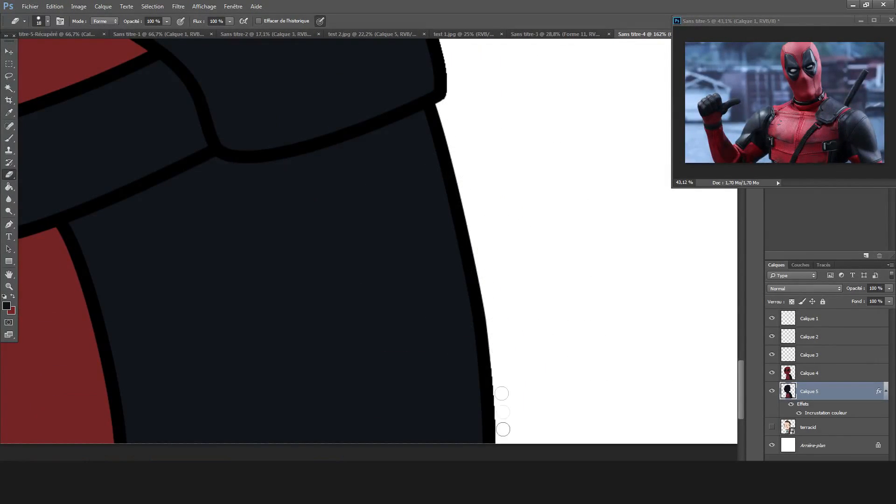
scroll(493, 212, "up", 3)
scroll(290, 152, "up", 8)
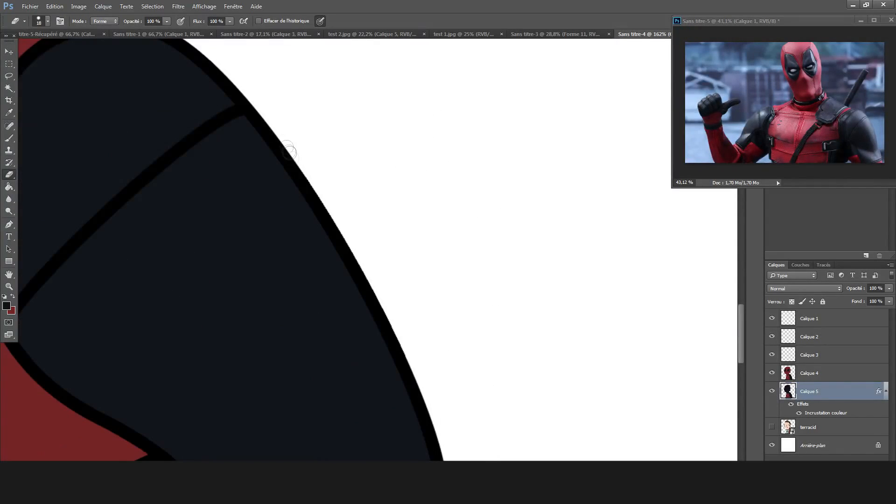
Erase the silhouette's excess edge along the front of the torso and collar.
scroll(412, 364, "down", 5)
scroll(364, 405, "up", 6)
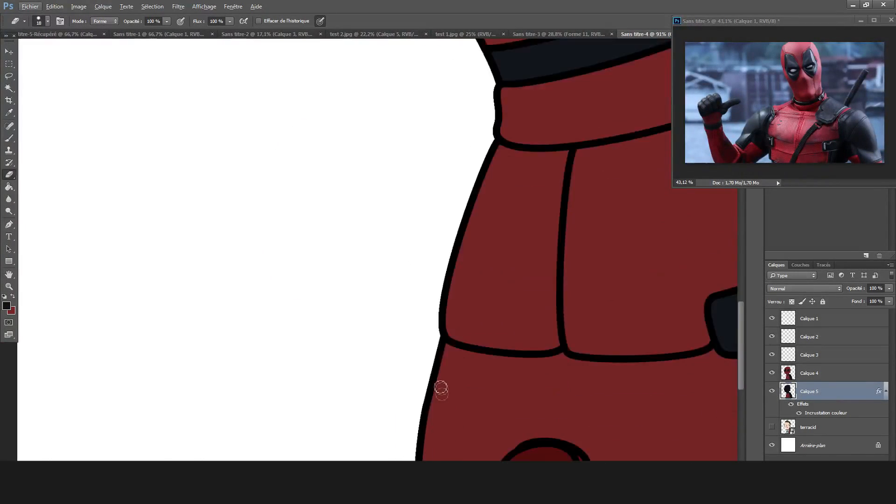
scroll(437, 126, "up", 9)
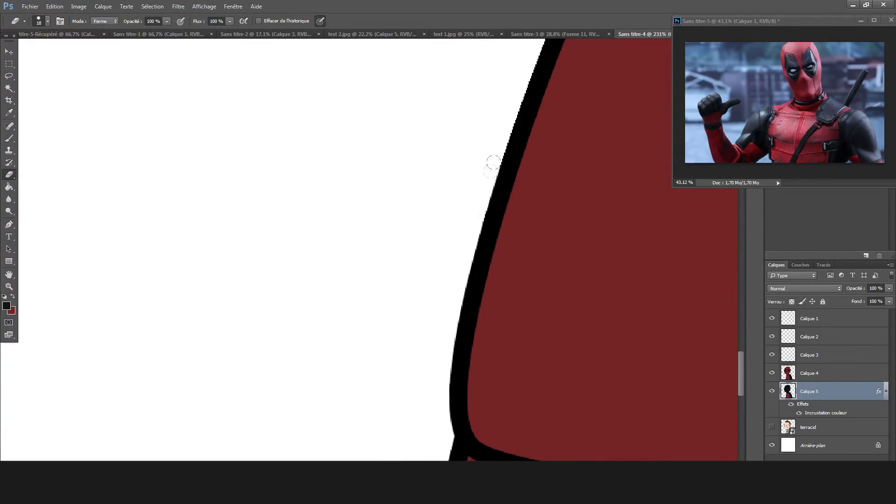
scroll(504, 175, "up", 2)
scroll(508, 266, "up", 12)
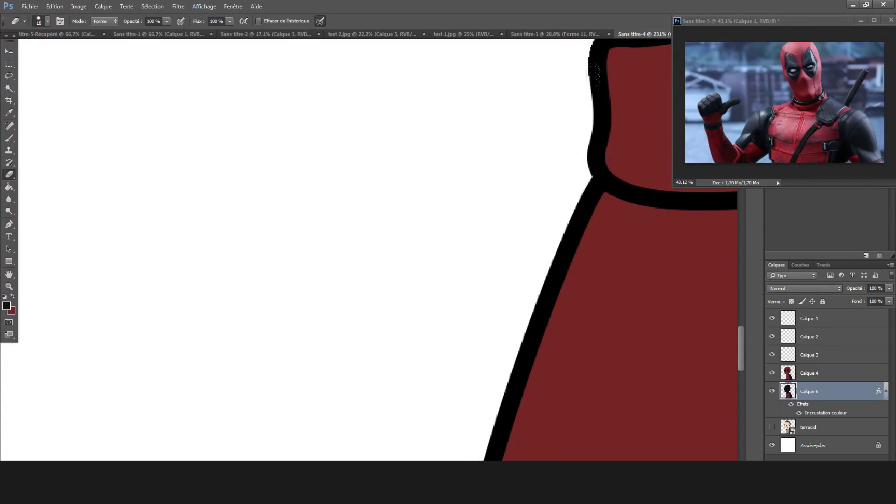
scroll(272, 156, "up", 3)
Erase the silhouette's excess edge along the jaw, the front of the face and the forehead.
left_click_drag(351, 258, 200, 173)
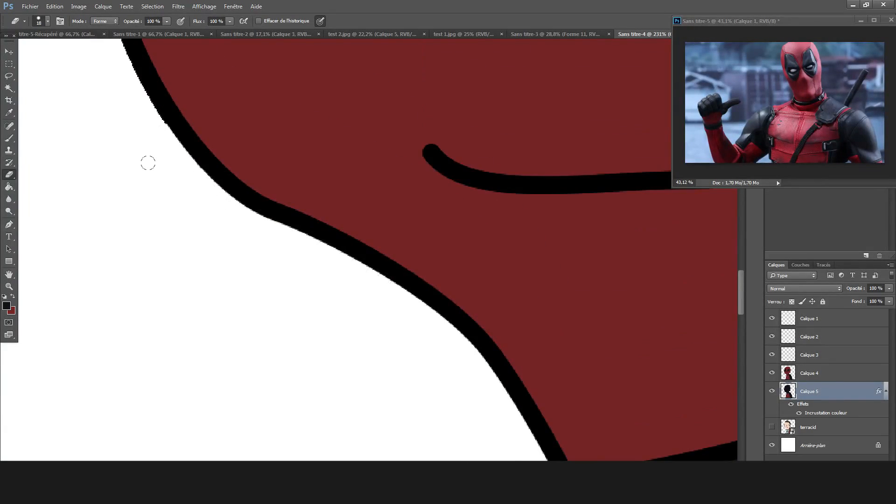
scroll(159, 187, "up", 3)
left_click_drag(161, 242, 89, 44)
scroll(76, 147, "down", 6)
scroll(76, 146, "up", 3)
left_click_drag(175, 415, 174, 395)
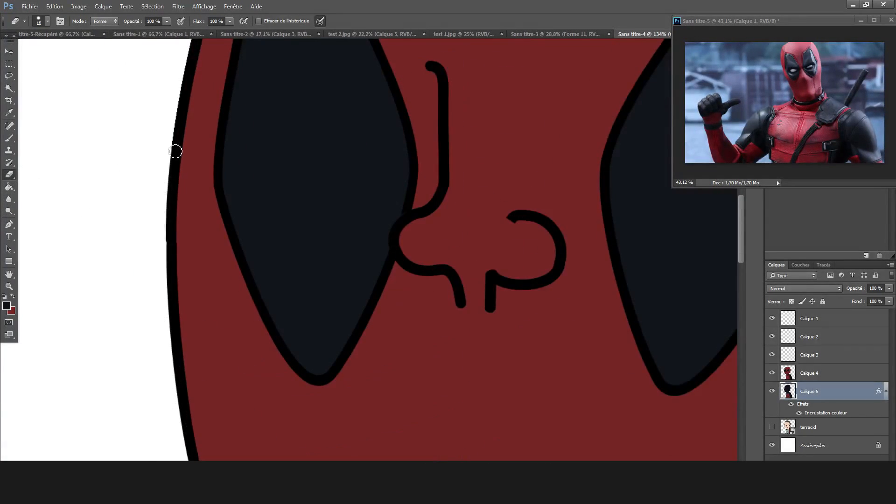
scroll(176, 154, "up", 5)
scroll(234, 220, "up", 3)
left_click_drag(252, 228, 346, 119)
scroll(580, 232, "down", 9)
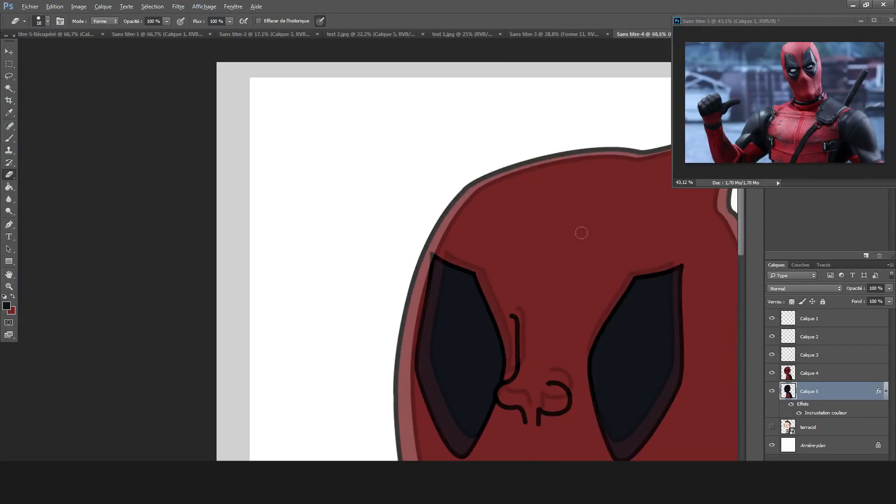
Hide Calque 4 and Calque 5, show the original terracid character, and add a new layer above Calque 4.
scroll(581, 232, "up", 3)
left_click_drag(771, 373, 772, 391)
left_click(772, 427)
left_click(832, 374)
key("ctrl+alt+shift+n")
Paint two round white pupils over the original character's eyes on Calque 6 with a 52 px brush.
key("b")
left_click(6, 306)
left_click(316, 128)
left_click(542, 122)
scroll(289, 184, "up", 6)
left_click(395, 191)
scroll(389, 185, "left", 2)
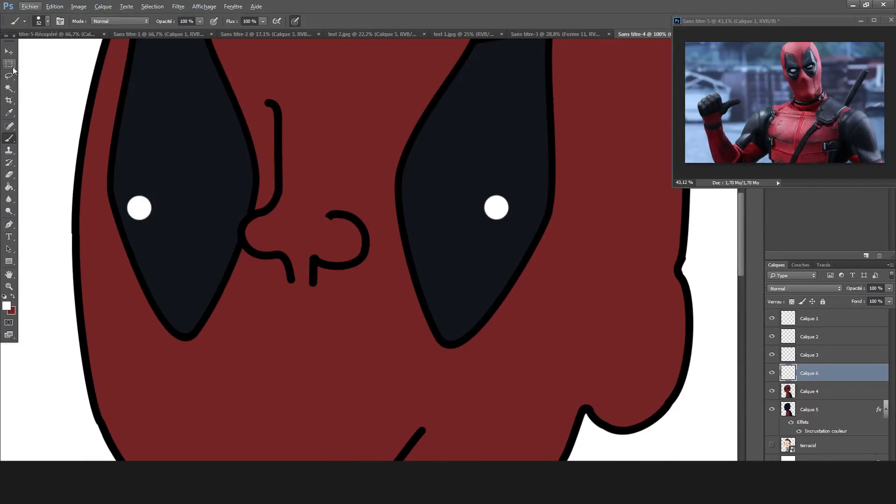
key("v")
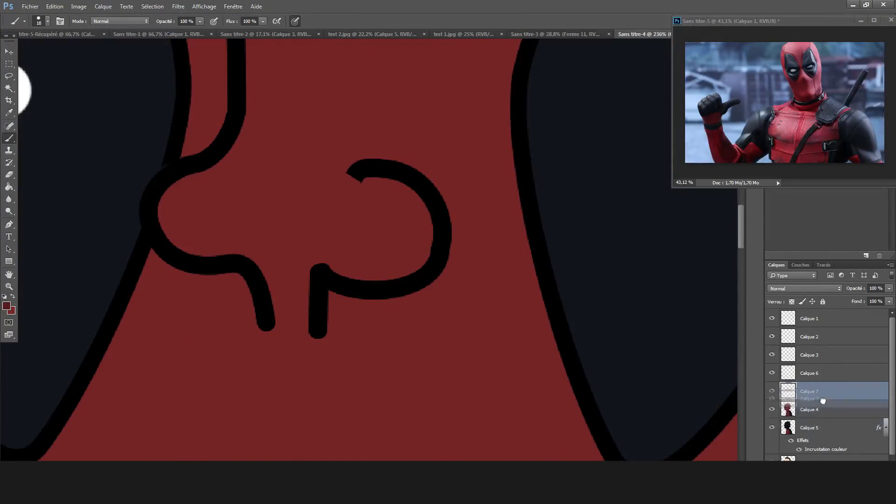
Delete the Calque 7 layer and brush dark red shading at the nose inside the selected mask area on Calque 4.
left_click_drag(823, 400, 879, 466)
left_click(814, 390)
key("w")
left_click(338, 123)
key("b")
left_click_drag(365, 172, 293, 240)
mouse_move(423, 242)
left_mouse_down()
mouse_move(411, 234)
mouse_move(289, 289)
left_mouse_up()
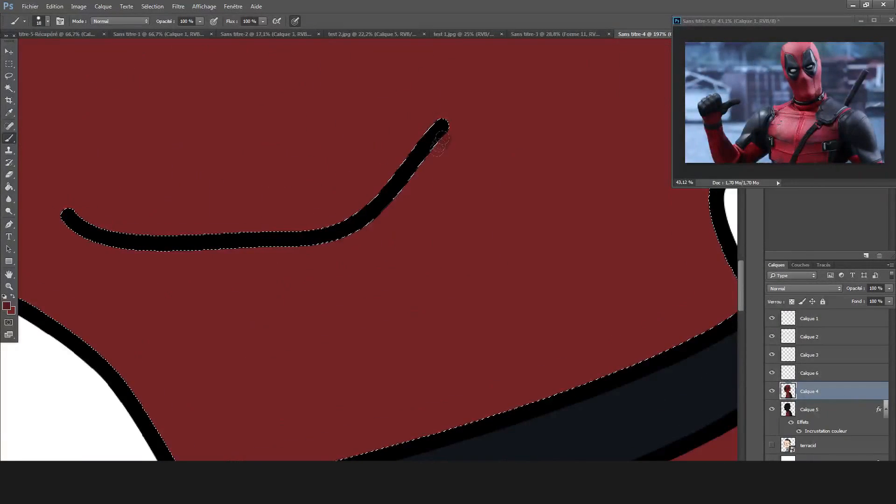
Paint a dark red shadow along the underside of the mouth line, undoing the uneven strokes.
left_click_drag(438, 140, 422, 175)
key("ctrl+z")
mouse_move(64, 223)
left_mouse_down()
mouse_move(130, 248)
mouse_move(196, 256)
left_mouse_up()
key("ctrl+z")
left_click_drag(64, 223, 86, 242)
left_click_drag(412, 180, 374, 229)
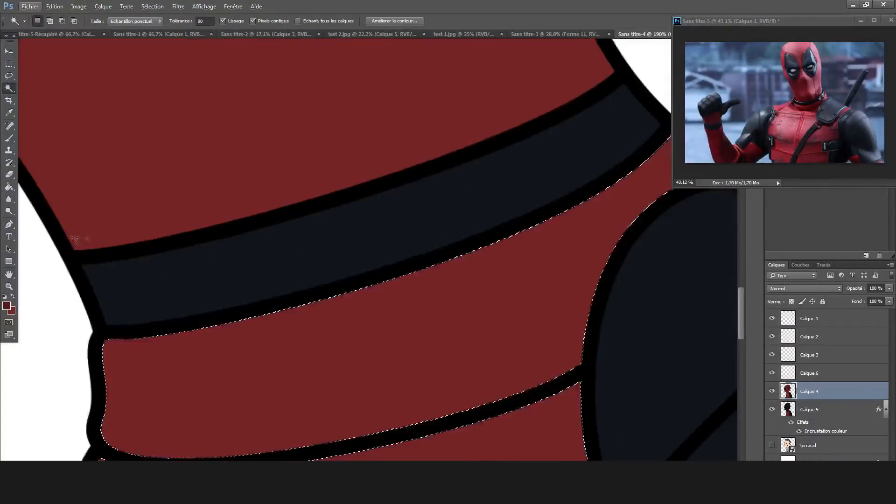
Select the red collar and chest areas and paint a dark red shadow under the neck band.
scroll(75, 239, "left", 1)
left_click(9, 237)
left_click(9, 225)
left_click(147, 343)
left_click(274, 344)
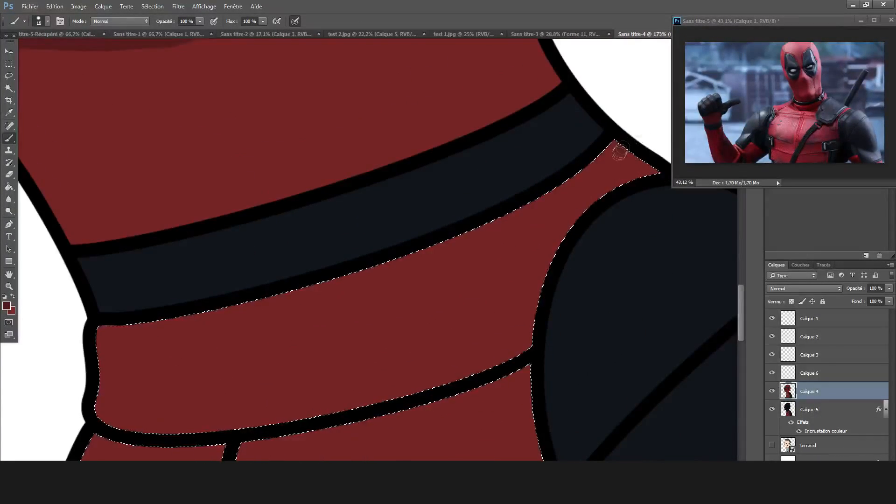
left_click_drag(617, 145, 581, 185)
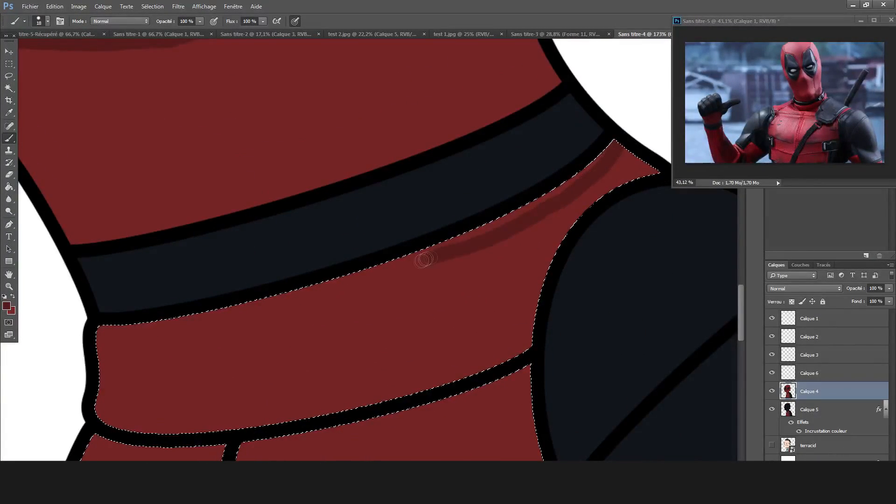
scroll(436, 256, "up", 2)
left_click_drag(53, 369, 469, 277)
left_click_drag(52, 335, 287, 306)
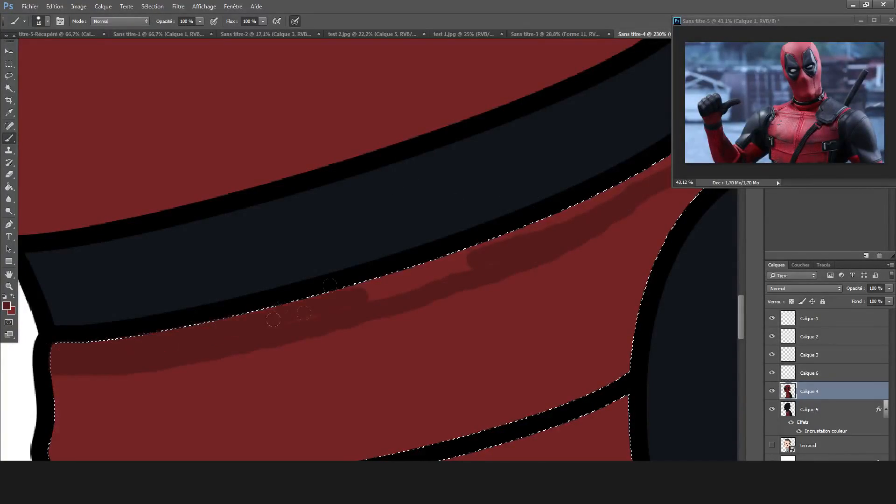
left_click_drag(287, 305, 469, 255)
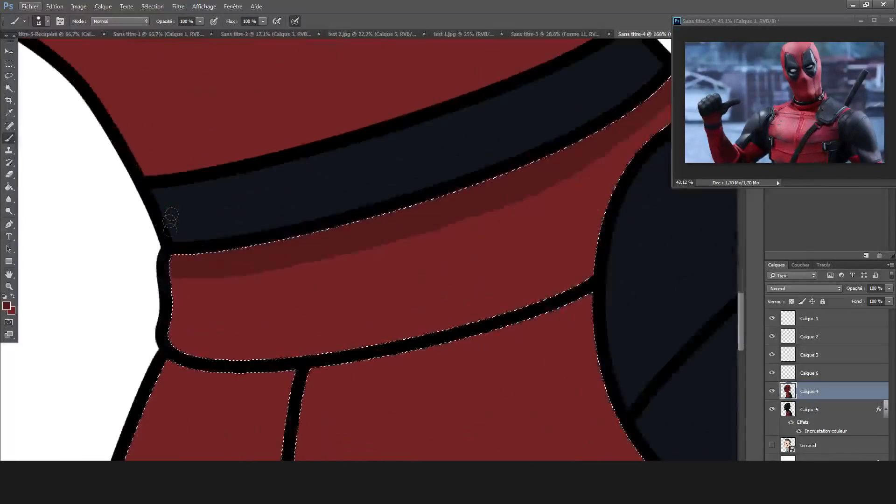
Try to trace the collar shadow with an unfilled 0.4 pt dark red pen curve, and delete it.
key("p")
left_click(91, 20)
left_click(219, 223)
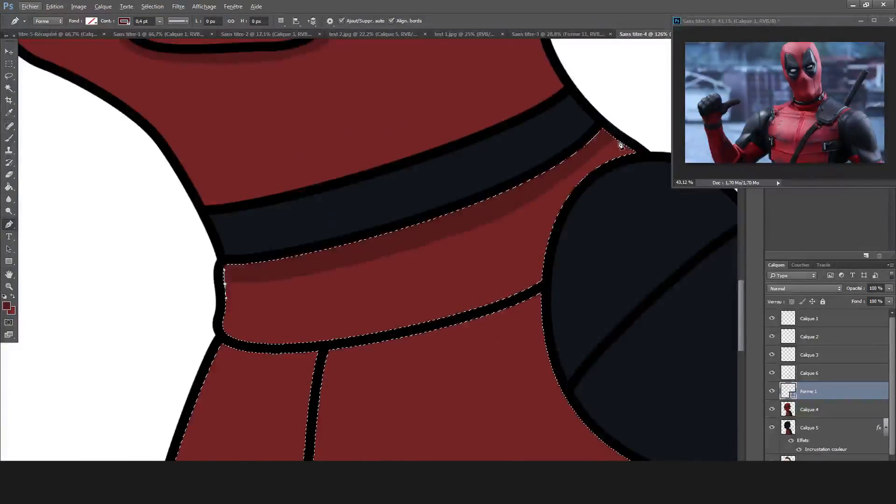
left_click(226, 283)
left_click_drag(621, 280, 616, 135)
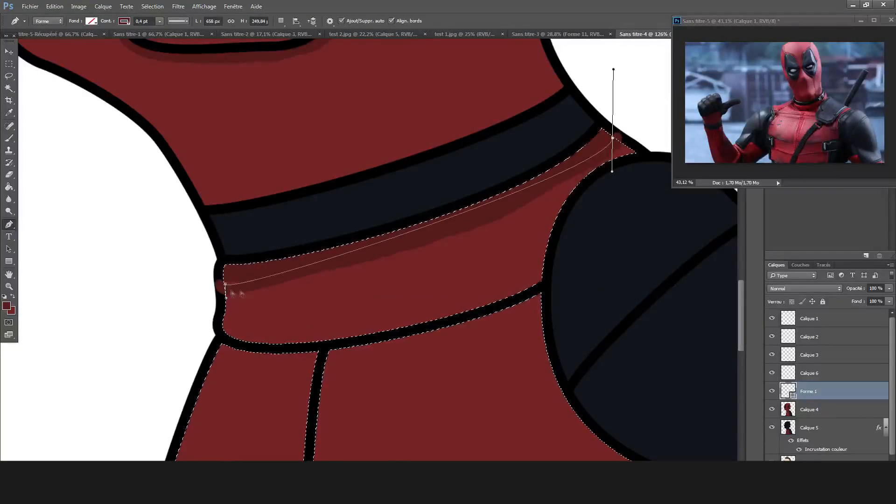
key("Delete")
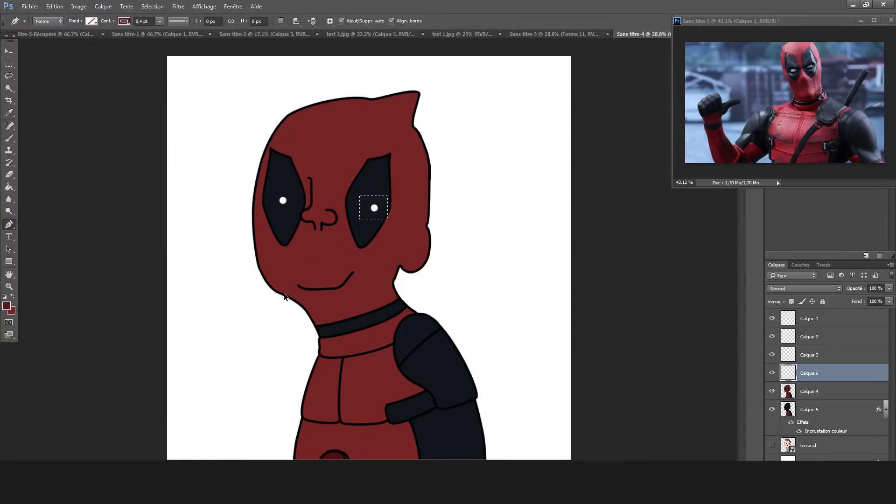
Rework the dark red shadow along the collar's upper edge on the Calque 4 layer.
key("alt+bracketleft")
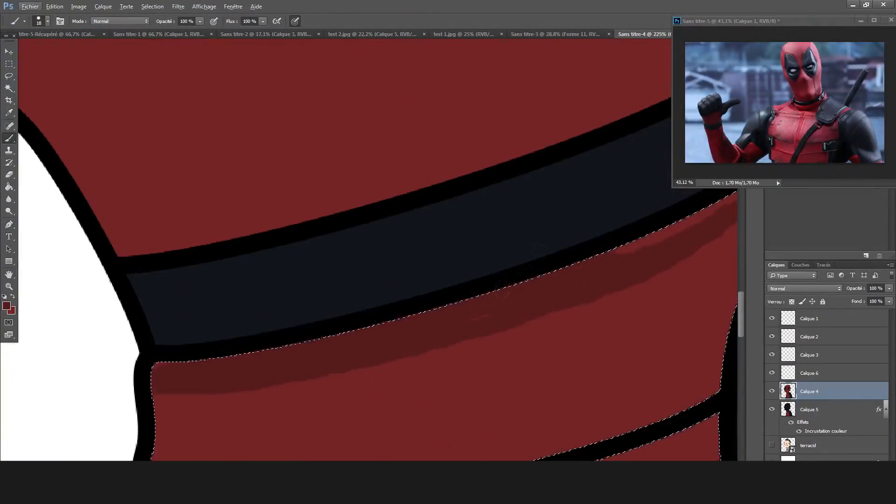
left_click(150, 371)
left_click(296, 390)
mouse_move(461, 400)
left_mouse_down()
mouse_move(470, 341)
mouse_move(474, 391)
left_mouse_up()
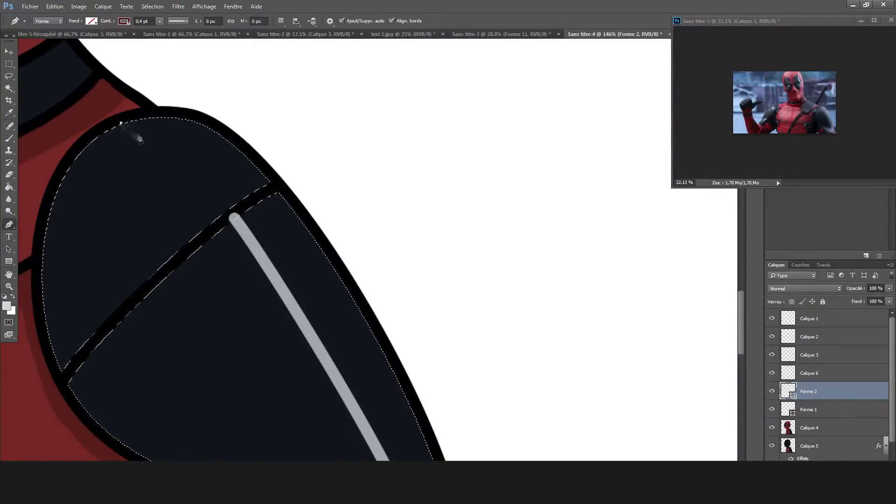
Add a light grey highlight curve across the shoulder pad, continuing the upper arm's stripe, and select the arm on Calque 4.
left_click_drag(230, 213, 251, 270)
left_click(91, 20)
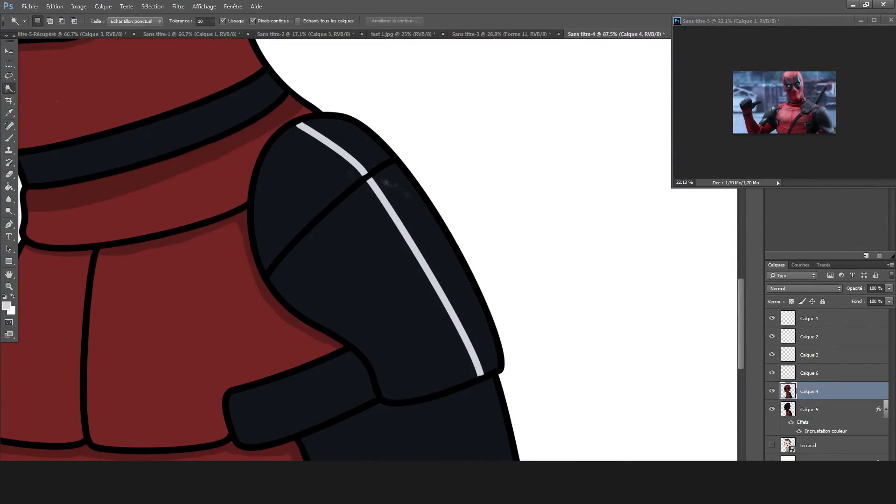
left_click(360, 150)
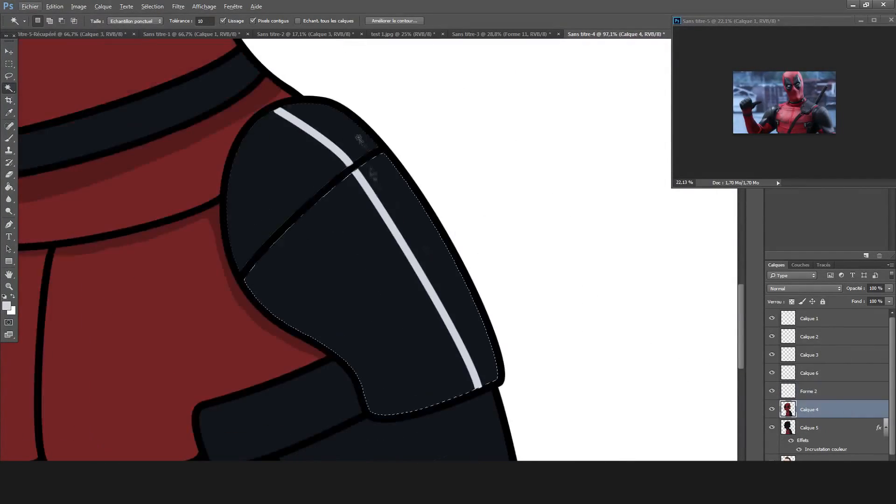